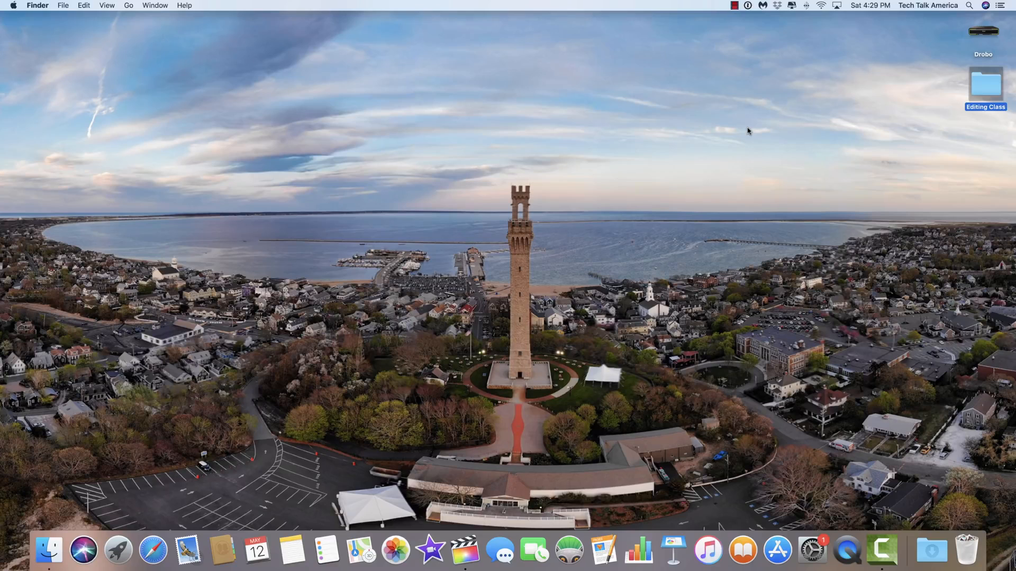
Open the Editing Class media folder from the desktop in Finder.
{"action": "double_click", "coordinate": [986, 82]}
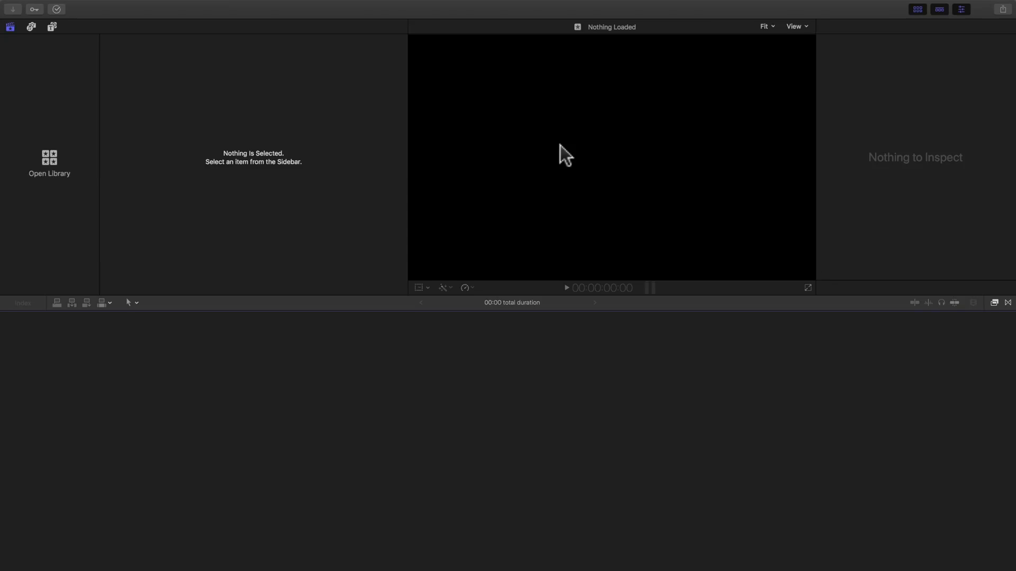
Create a new library named 'Demo' from File > New > Library and save it.
{"action": "mouse_move", "coordinate": [53, 3]}
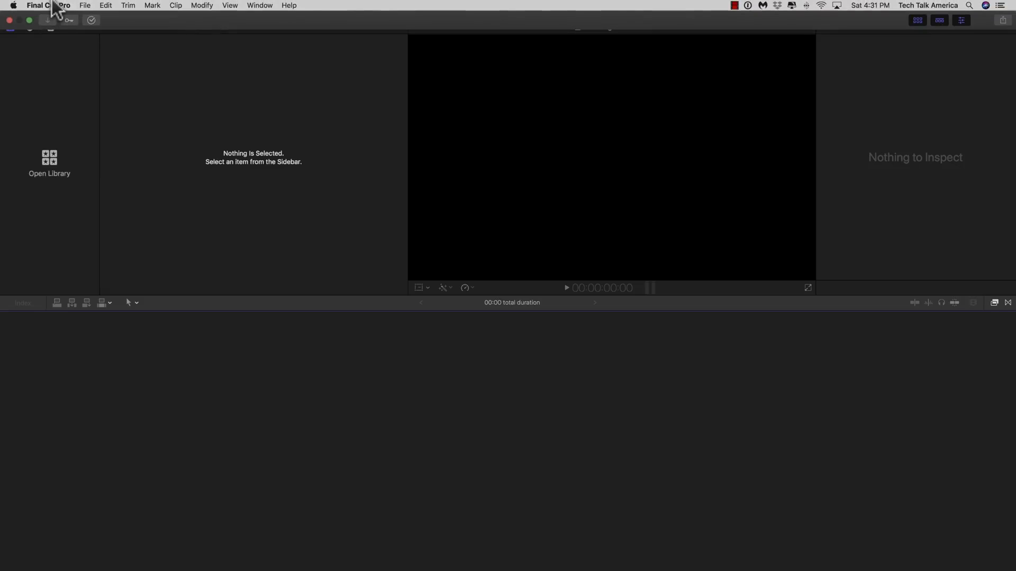
{"action": "left_click", "coordinate": [84, 4]}
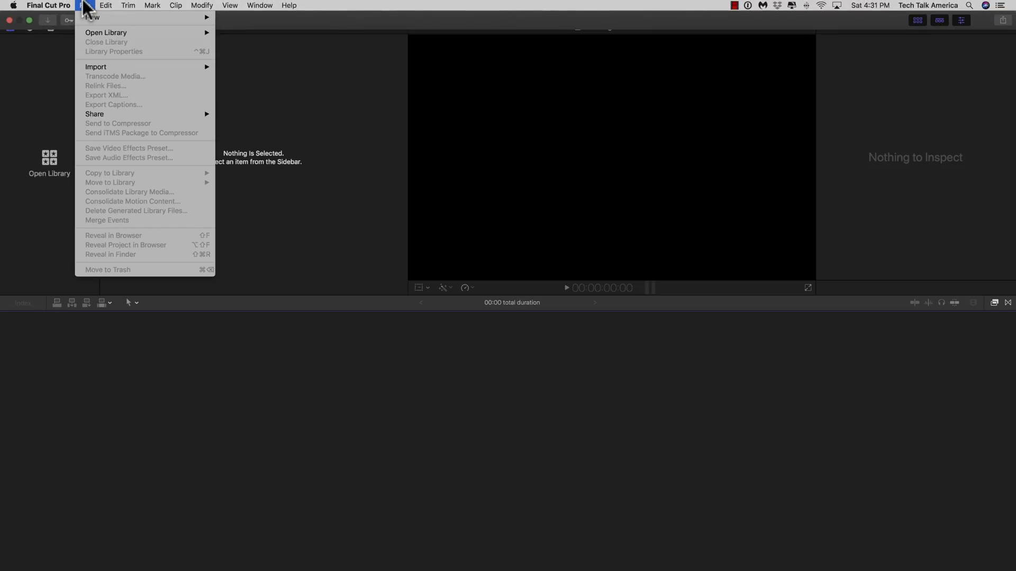
{"action": "mouse_move", "coordinate": [75, 19]}
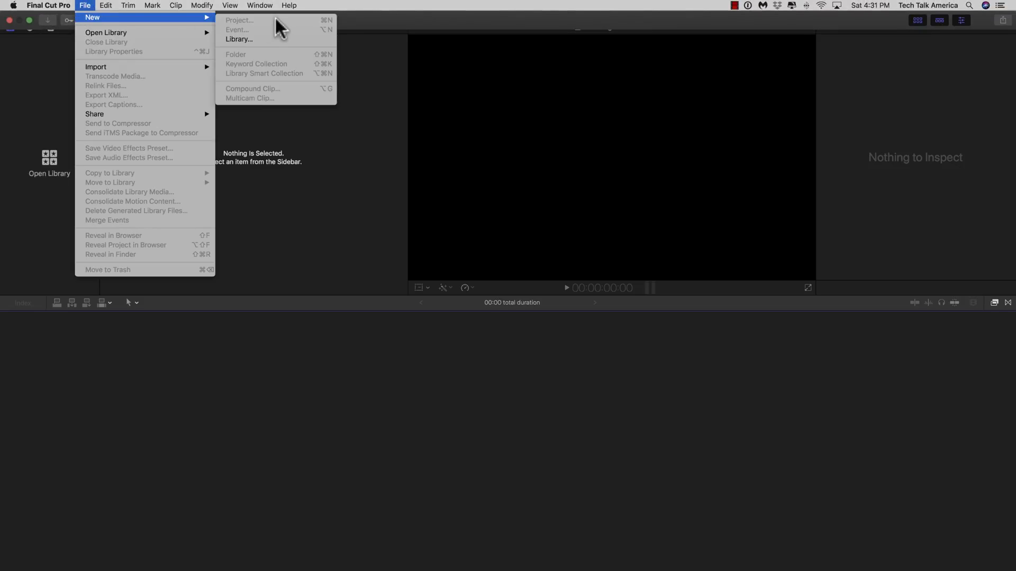
{"action": "left_click", "coordinate": [244, 38]}
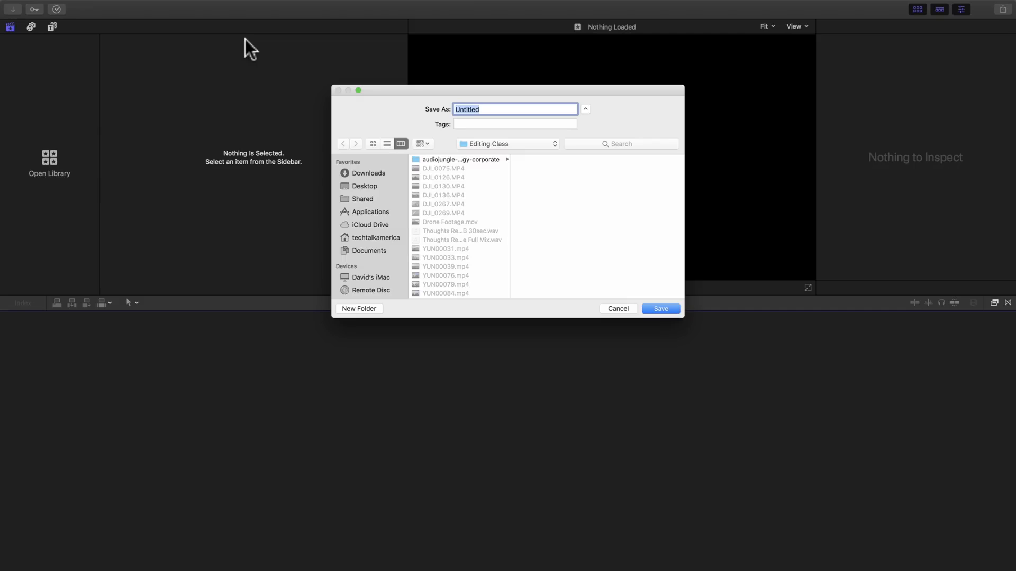
{"action": "type", "text": "Demo"}
{"action": "left_click", "coordinate": [660, 310]}
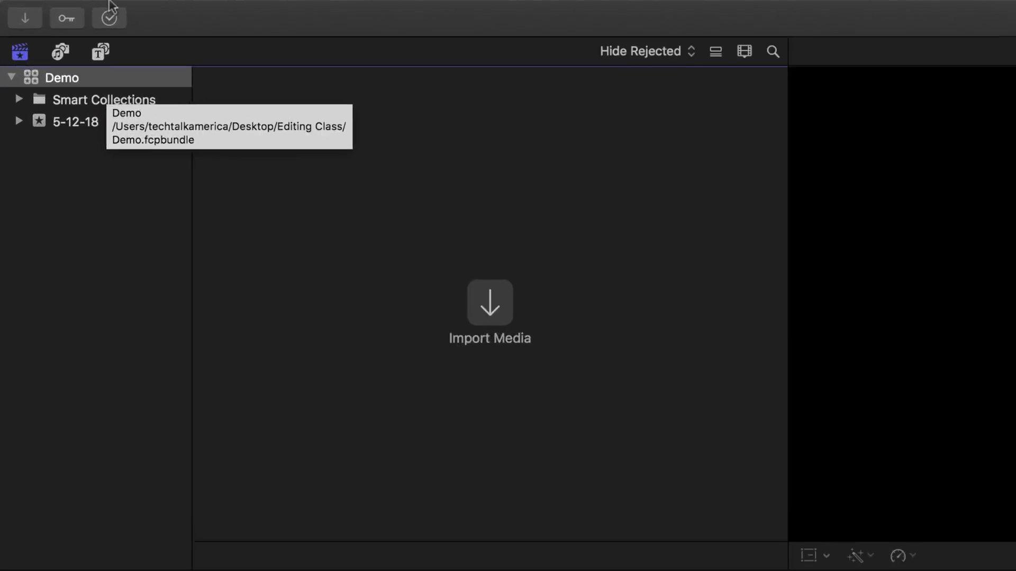
Start a new event named 'Demo' in the Demo library with Create New Project ticked.
{"action": "left_click", "coordinate": [84, 5]}
{"action": "mouse_move", "coordinate": [333, 39]}
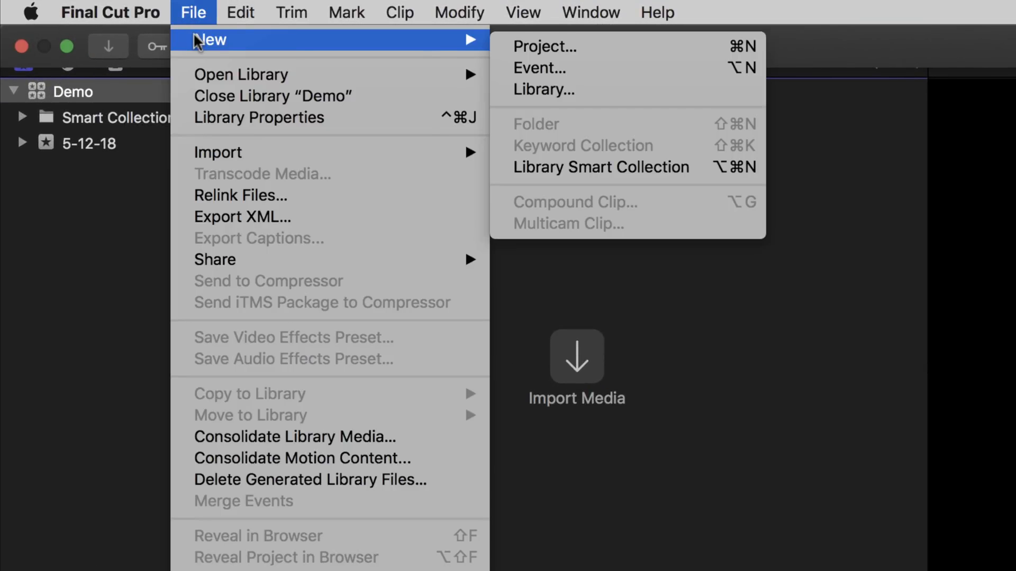
{"action": "left_click", "coordinate": [653, 71]}
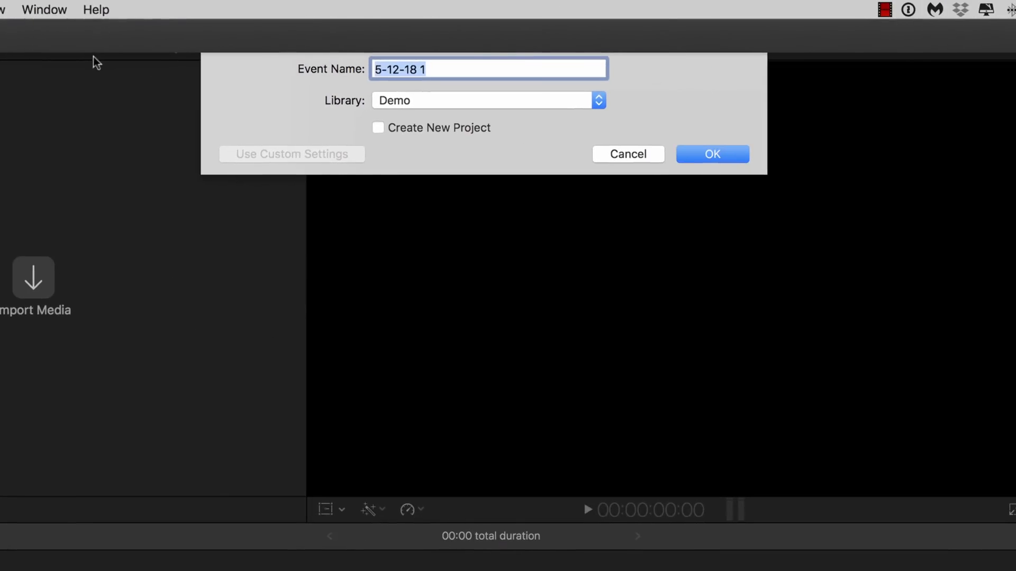
{"action": "type", "text": "Demo"}
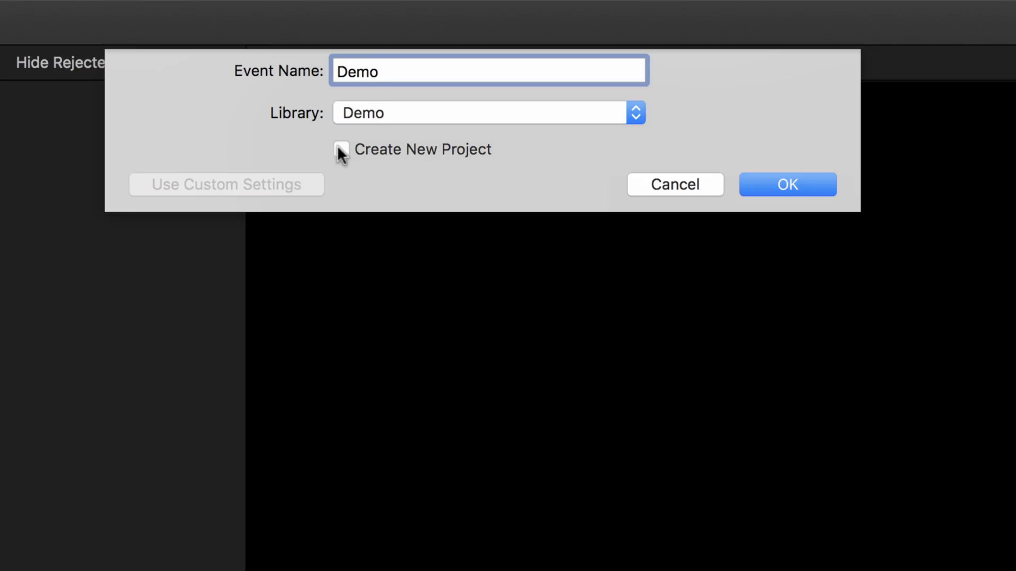
{"action": "left_click", "coordinate": [339, 148]}
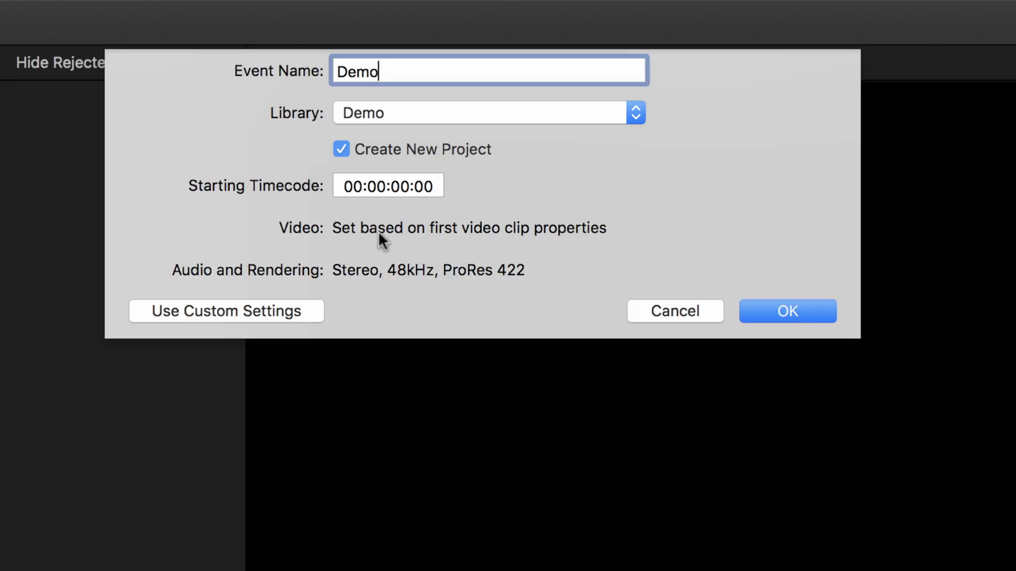
Use custom settings with 4K format at 24p and confirm the event and project.
{"action": "left_click", "coordinate": [284, 317]}
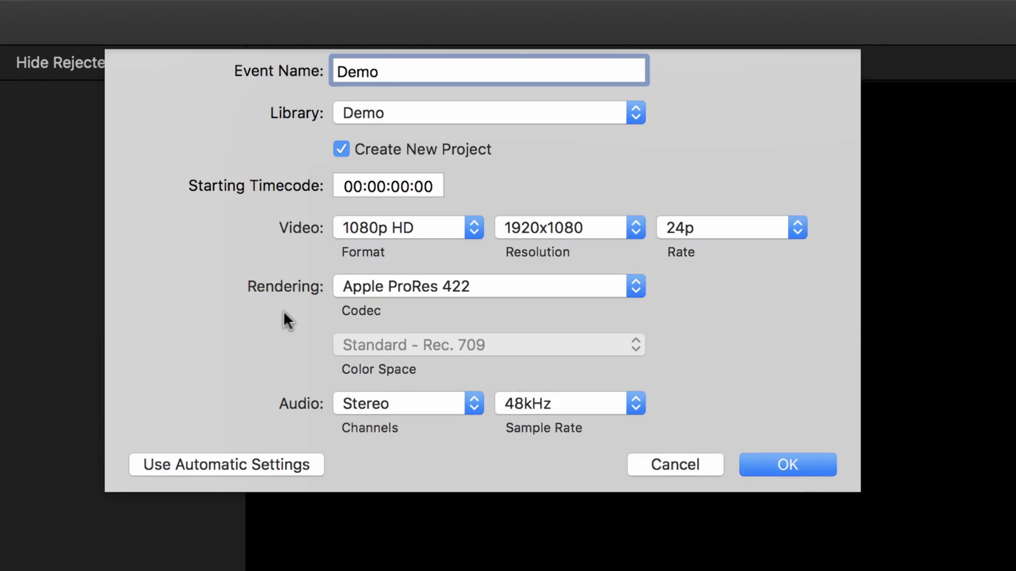
{"action": "left_click", "coordinate": [450, 226]}
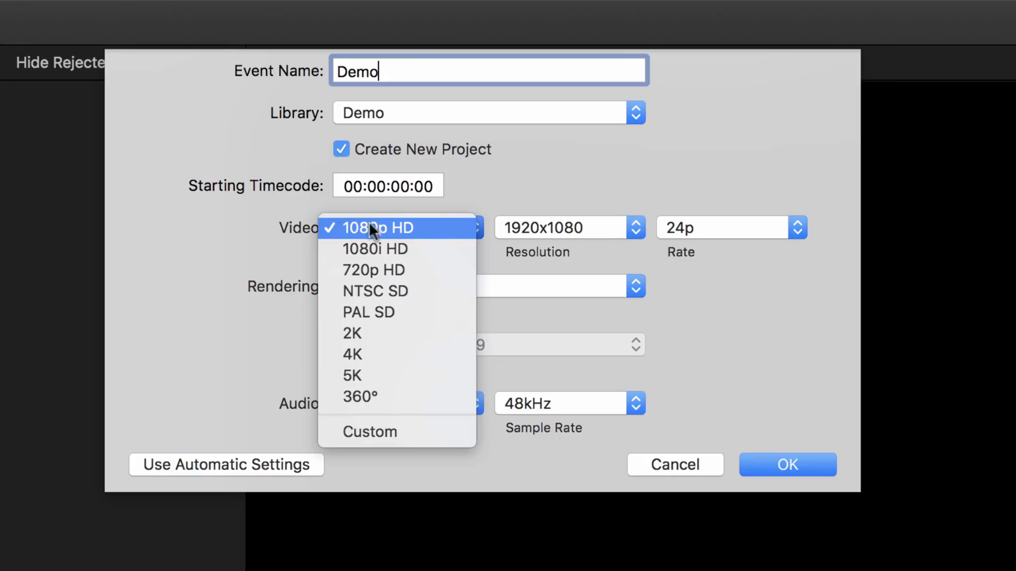
{"action": "left_click", "coordinate": [434, 352]}
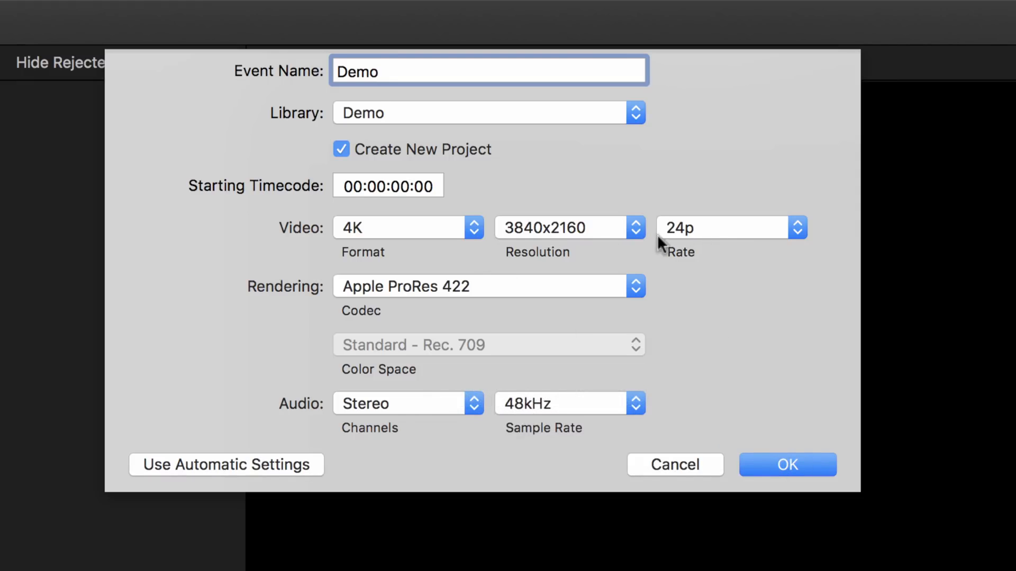
{"action": "left_click", "coordinate": [745, 228]}
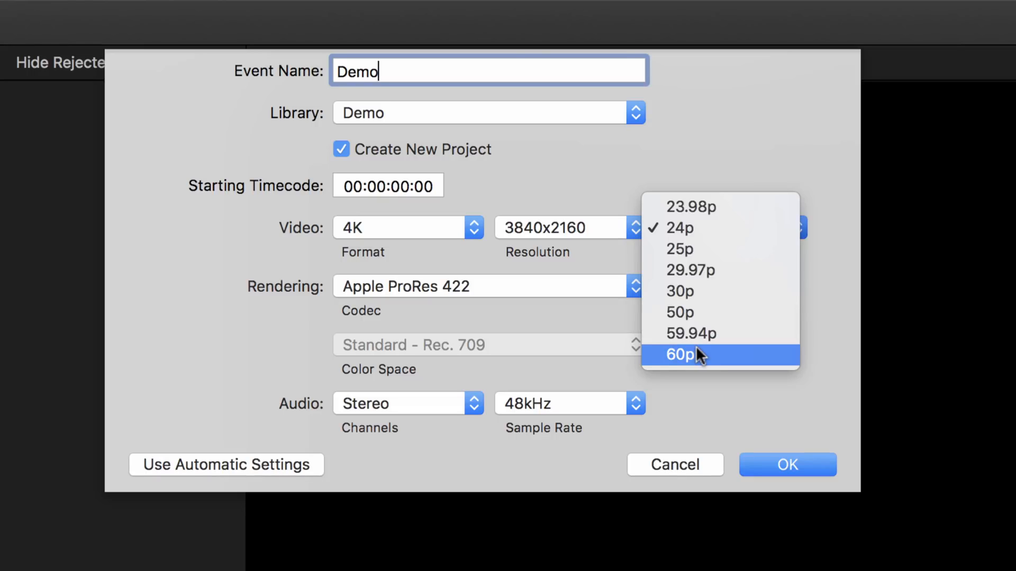
{"action": "left_click", "coordinate": [718, 227]}
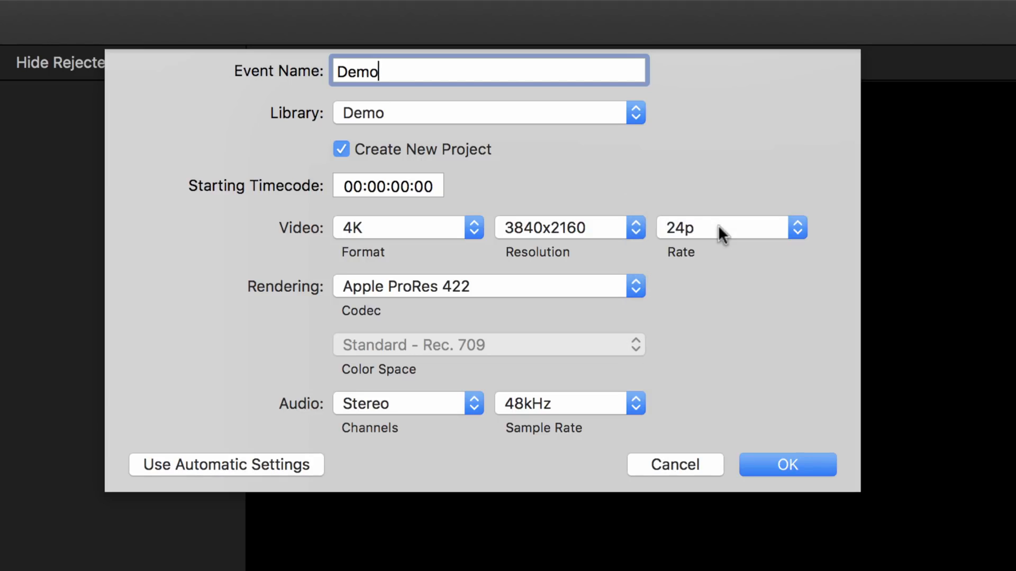
{"action": "left_click", "coordinate": [802, 460]}
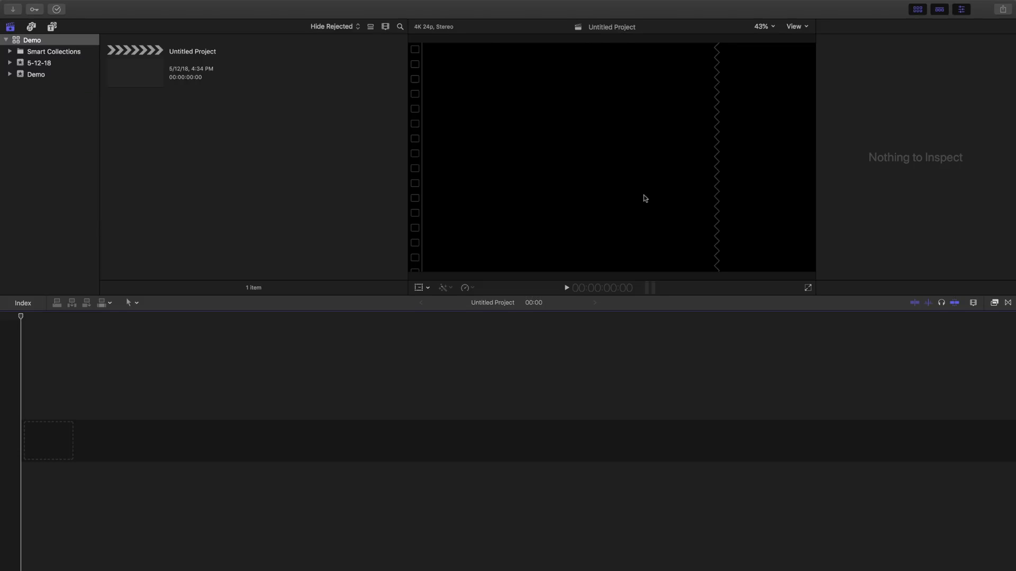
Import all media from the Editing Class folder into the Demo event, leaving files in place.
{"action": "key", "text": "super+i"}
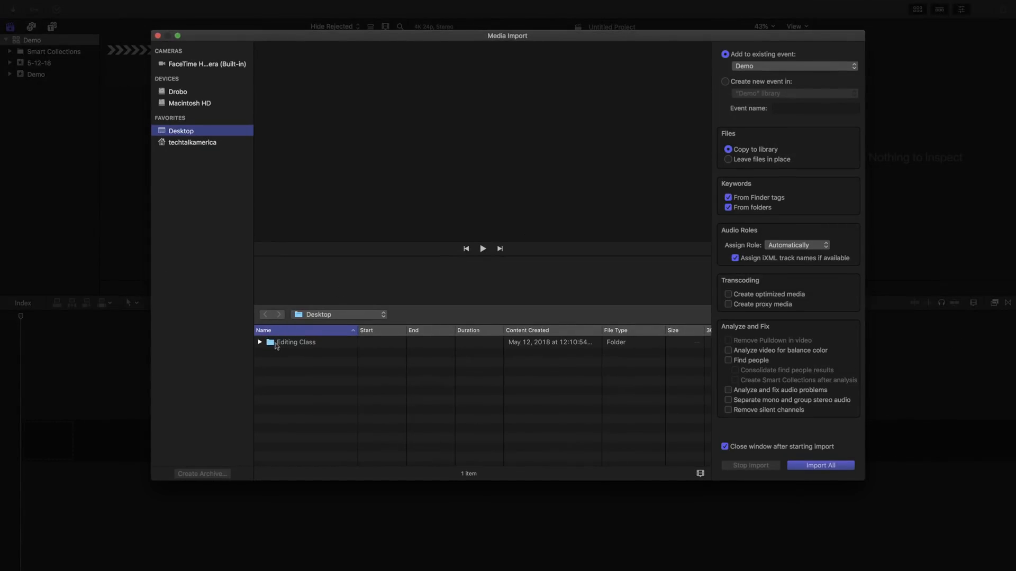
{"action": "left_click", "coordinate": [275, 343]}
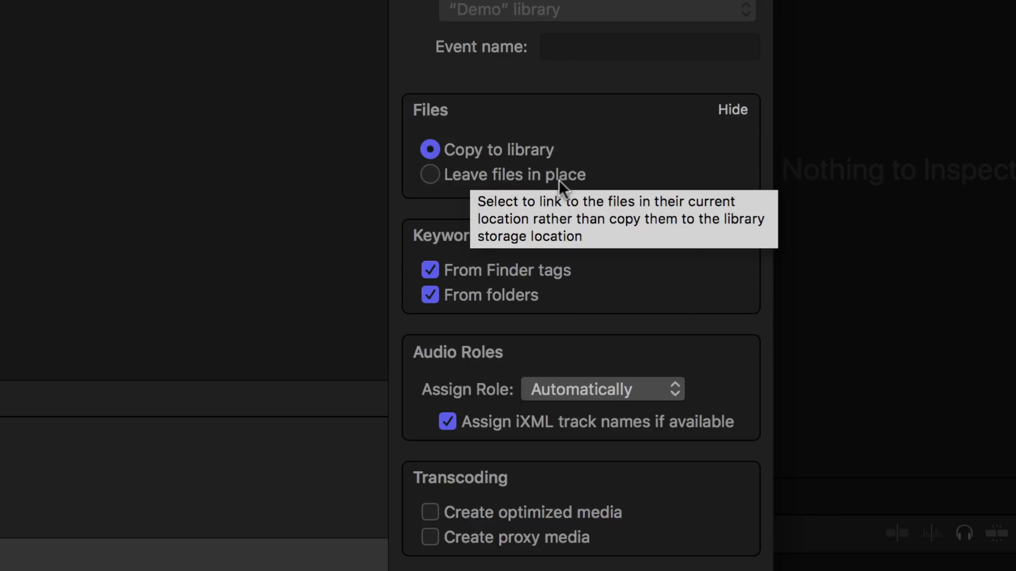
{"action": "left_click", "coordinate": [435, 172]}
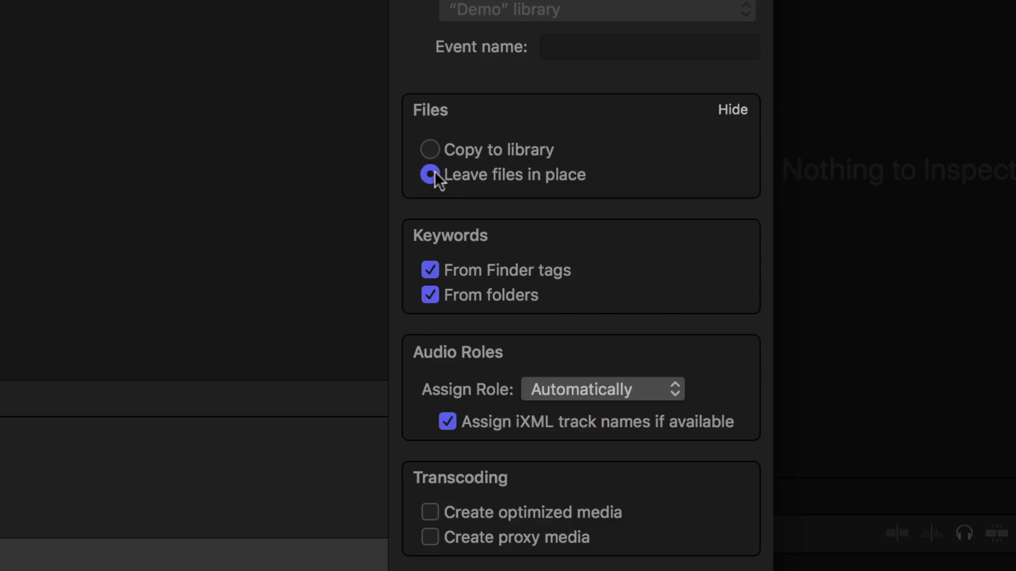
{"action": "mouse_move", "coordinate": [430, 148]}
{"action": "mouse_move", "coordinate": [430, 268]}
{"action": "mouse_move", "coordinate": [507, 298]}
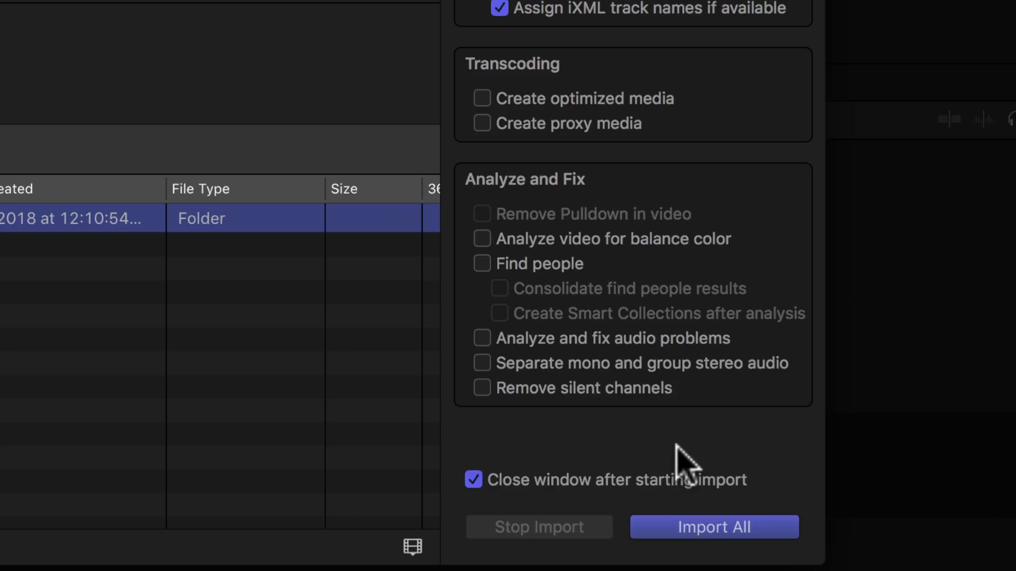
{"action": "left_click", "coordinate": [721, 531]}
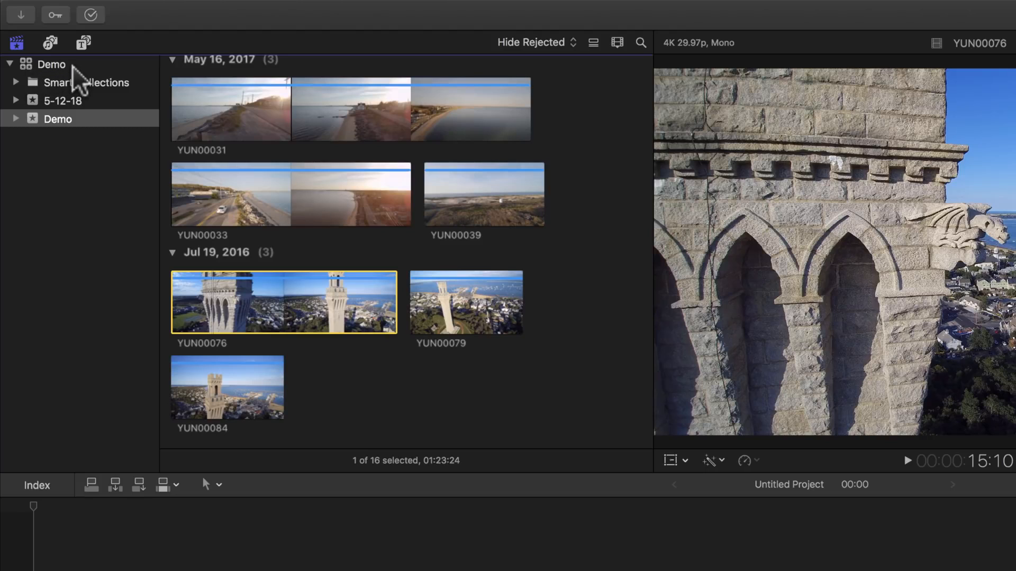
{"action": "left_click", "coordinate": [38, 122]}
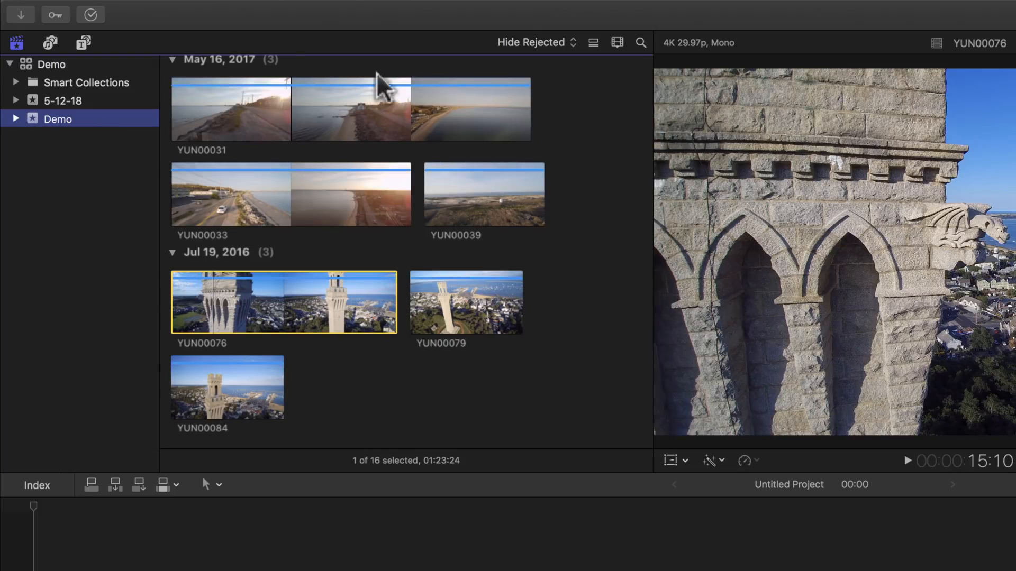
{"action": "left_click", "coordinate": [401, 321]}
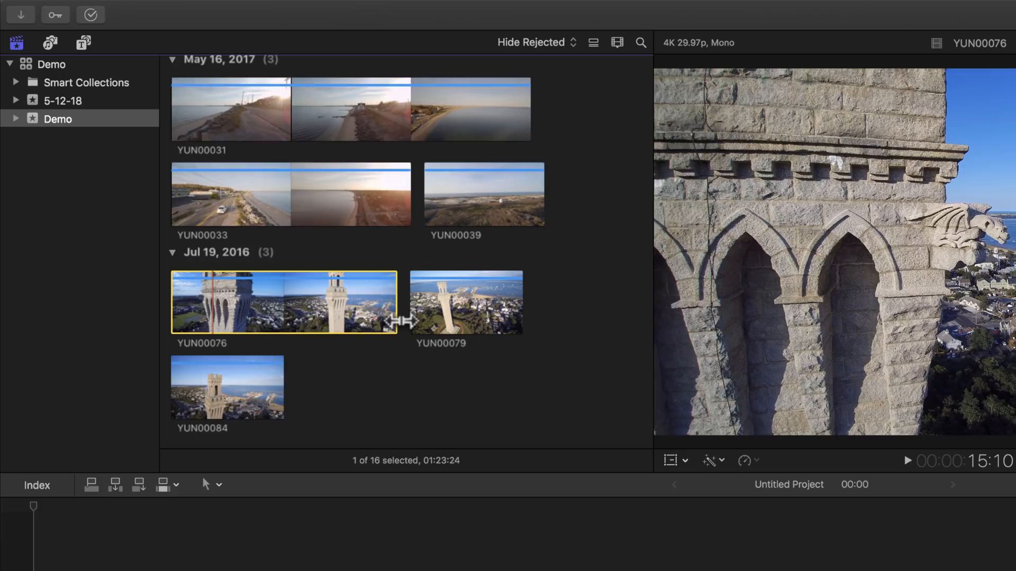
Scroll the browser to the top of the Demo event to reveal the Untitled Project.
{"action": "scroll", "coordinate": [401, 322], "scroll_direction": "up", "scroll_amount": 10}
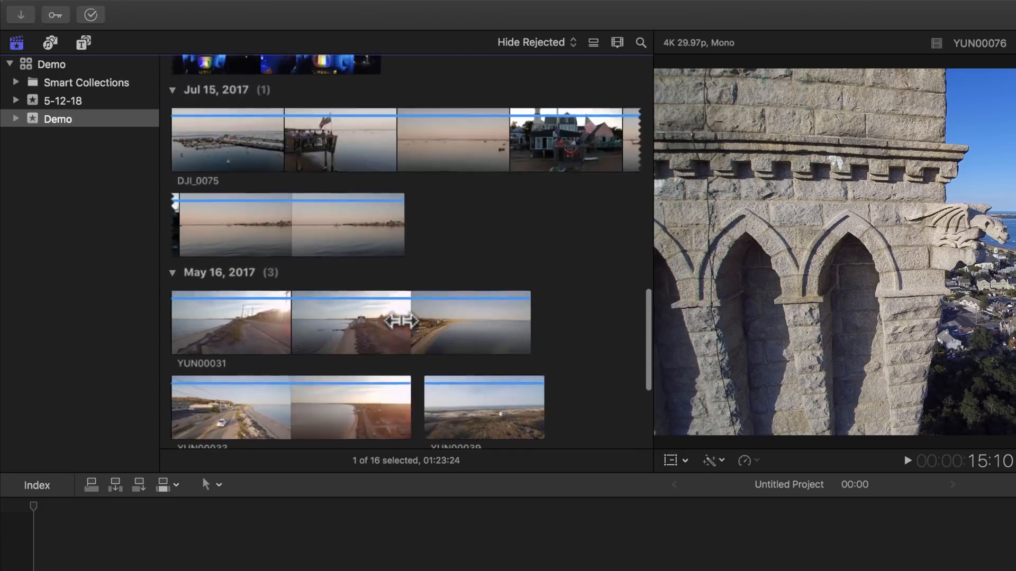
{"action": "scroll", "coordinate": [401, 322], "scroll_direction": "up", "scroll_amount": 15}
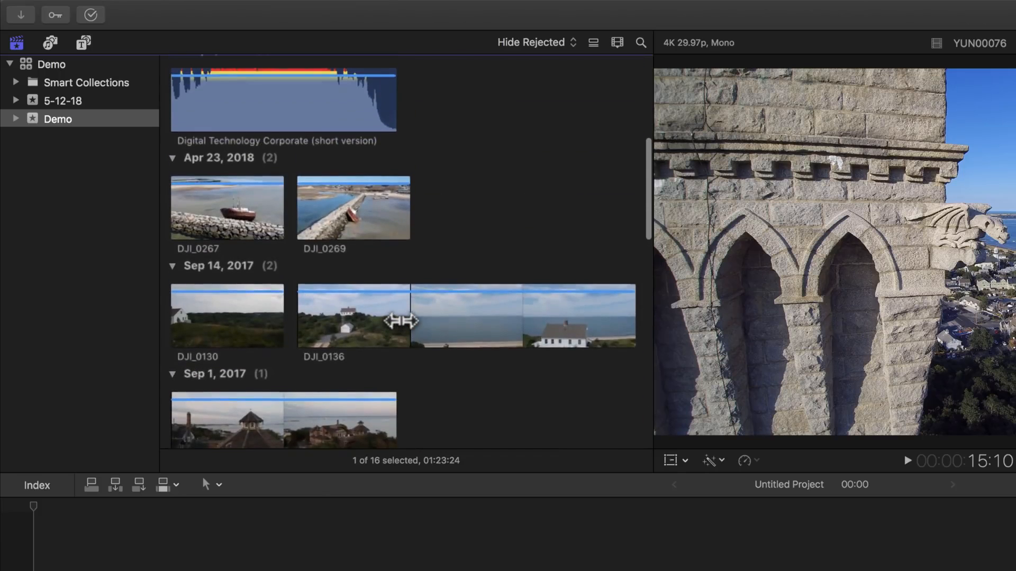
{"action": "scroll", "coordinate": [401, 321], "scroll_direction": "down", "scroll_amount": 20}
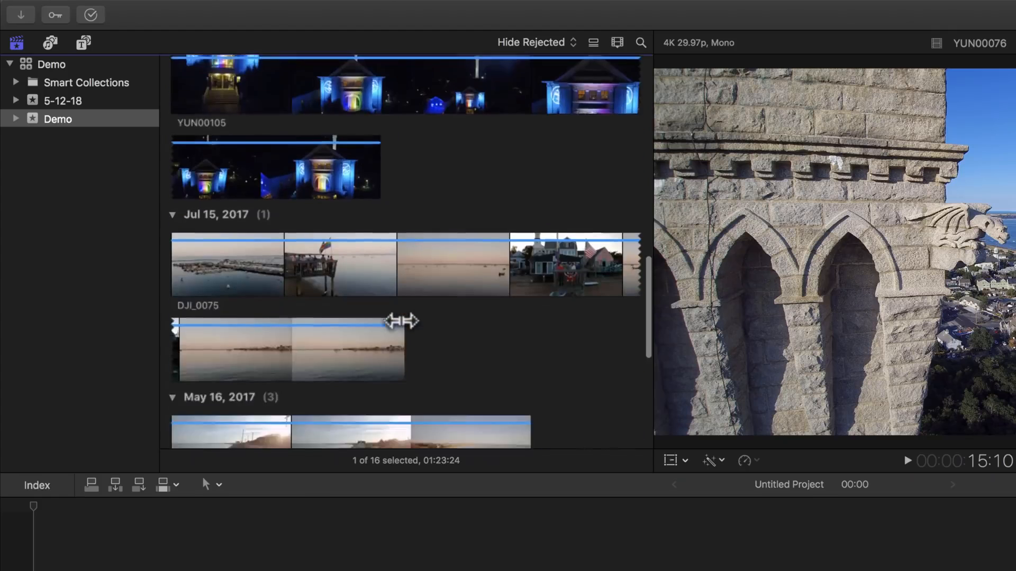
{"action": "scroll", "coordinate": [401, 321], "scroll_direction": "up", "scroll_amount": 20}
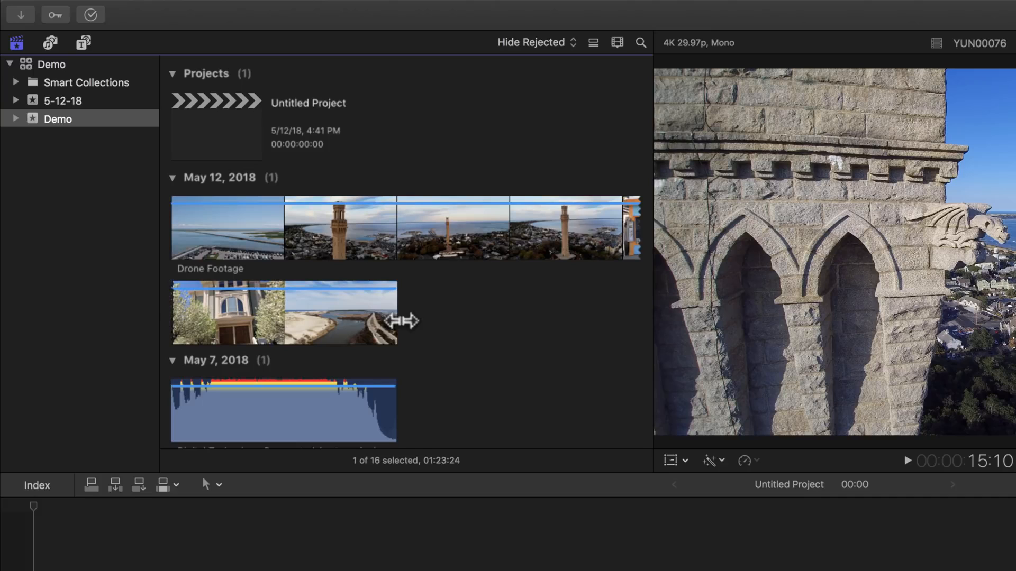
Switch the browser to list view briefly, then back to filmstrip thumbnails.
{"action": "left_click", "coordinate": [593, 44]}
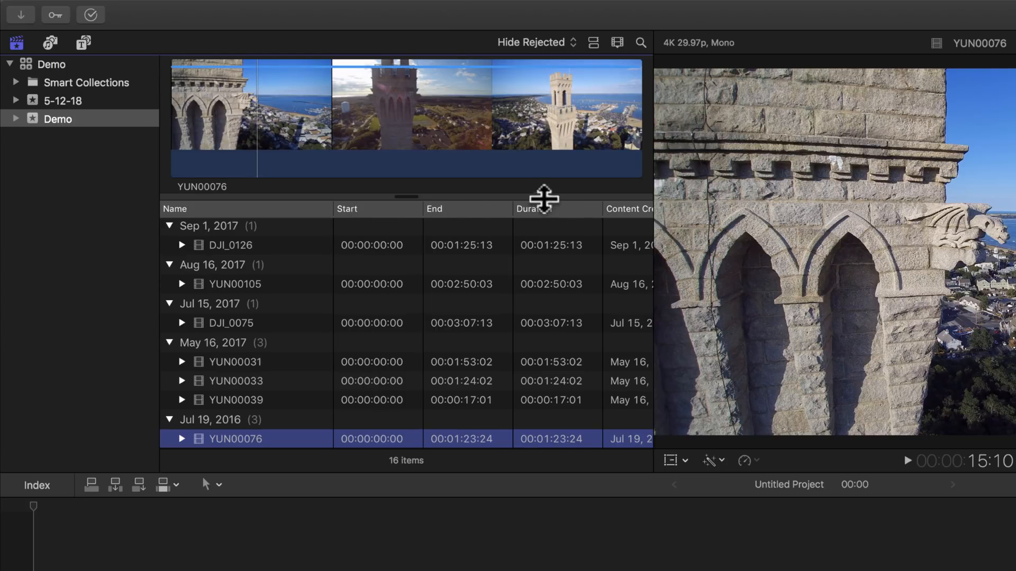
{"action": "scroll", "coordinate": [572, 229], "scroll_direction": "right", "scroll_amount": 6}
{"action": "scroll", "coordinate": [576, 230], "scroll_direction": "left", "scroll_amount": 6}
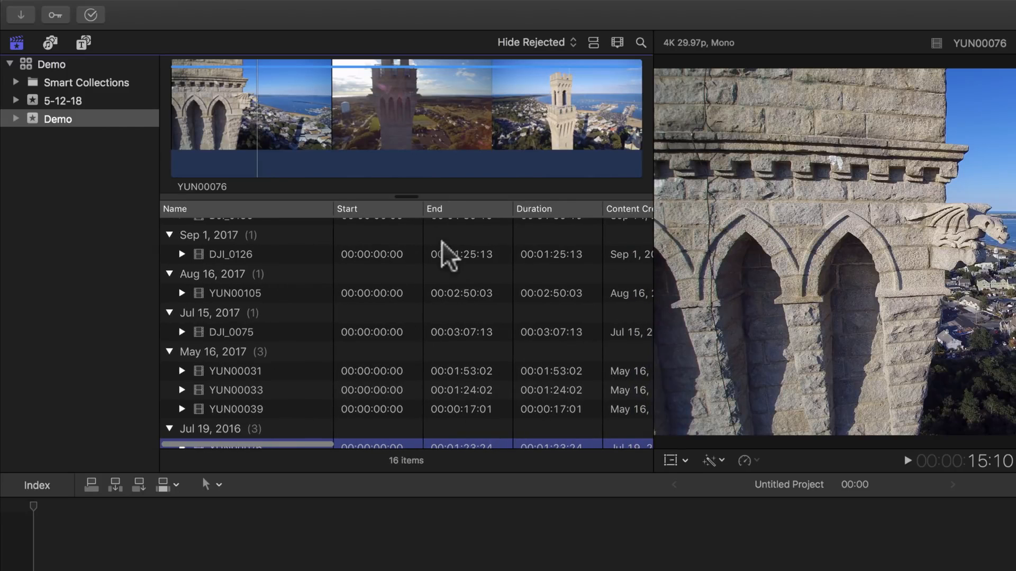
{"action": "left_click", "coordinate": [593, 42]}
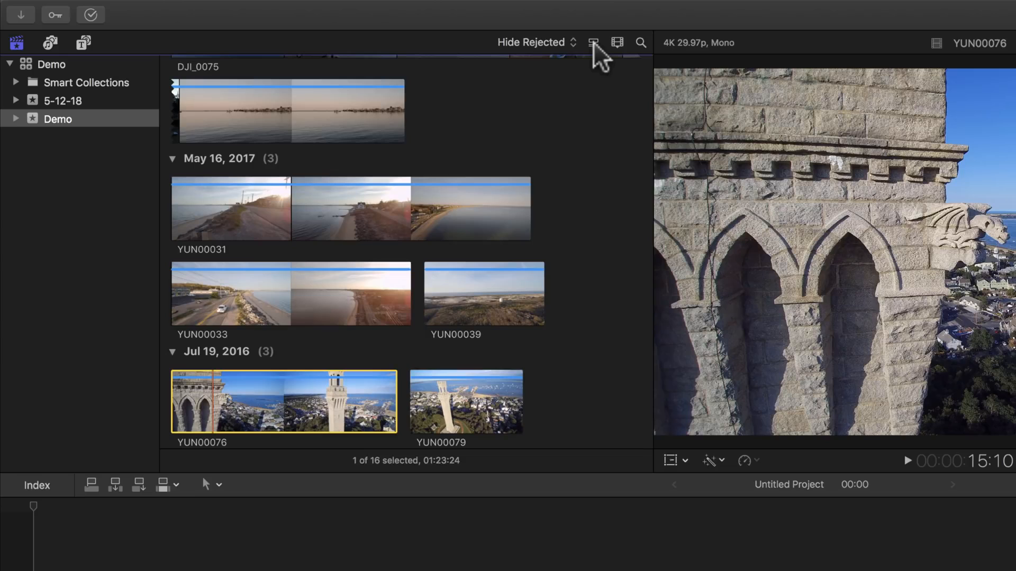
Browse the Photos, GarageBand, iTunes and Sound Effects sources in the Photos and Audio sidebar.
{"action": "left_click", "coordinate": [51, 45]}
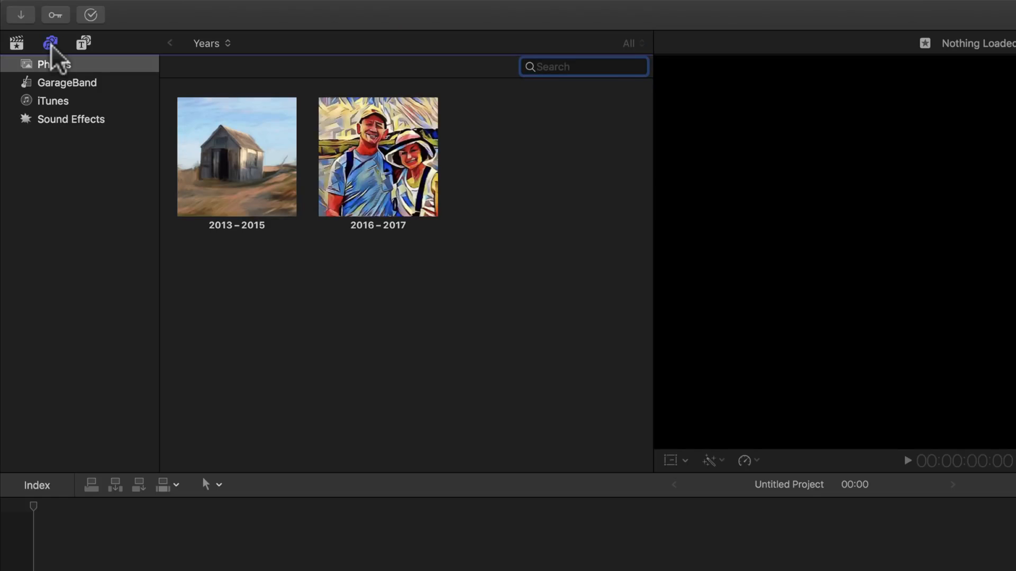
{"action": "left_click", "coordinate": [50, 68]}
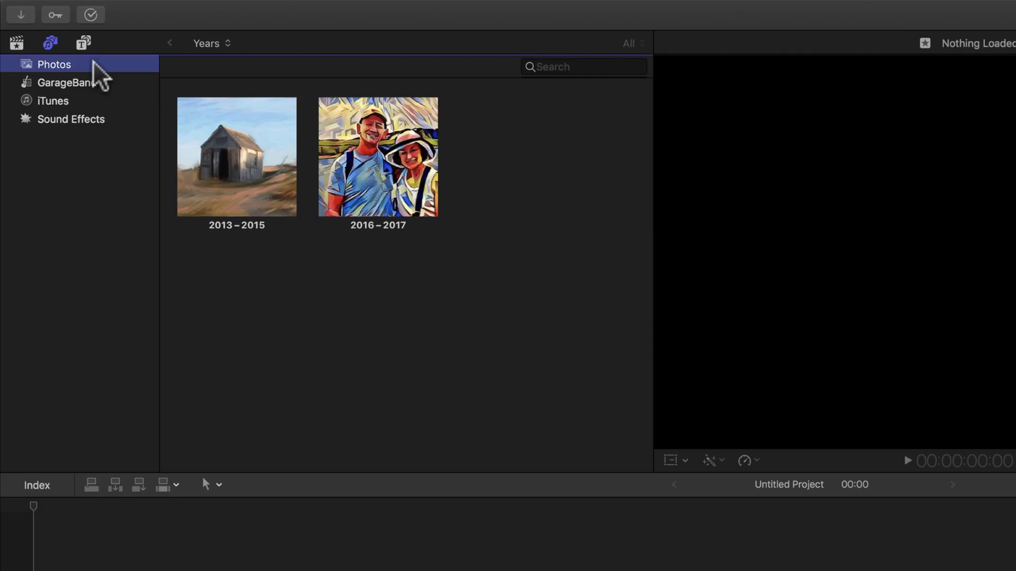
{"action": "left_click", "coordinate": [71, 82]}
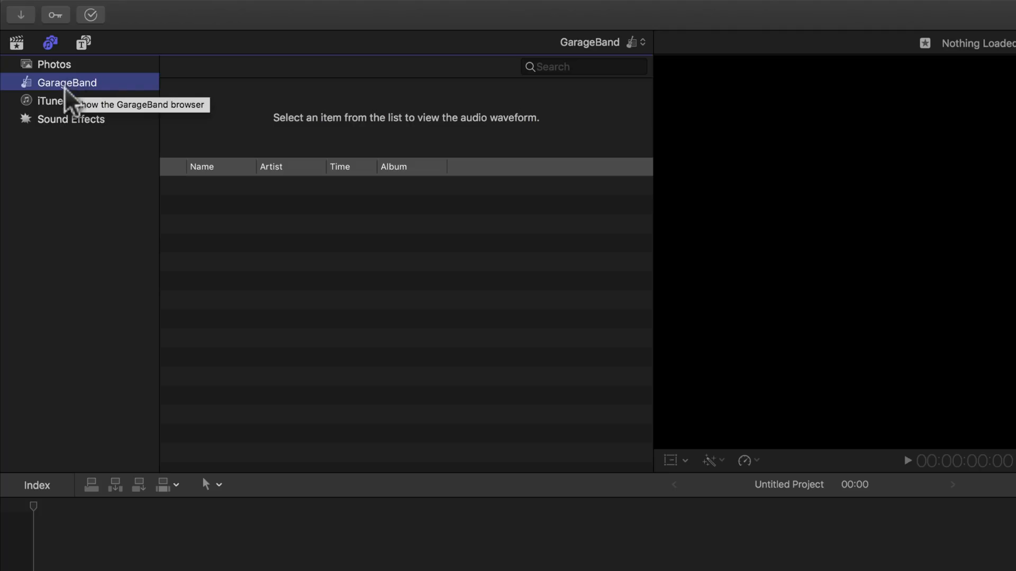
{"action": "left_click", "coordinate": [43, 101]}
{"action": "left_click", "coordinate": [31, 120]}
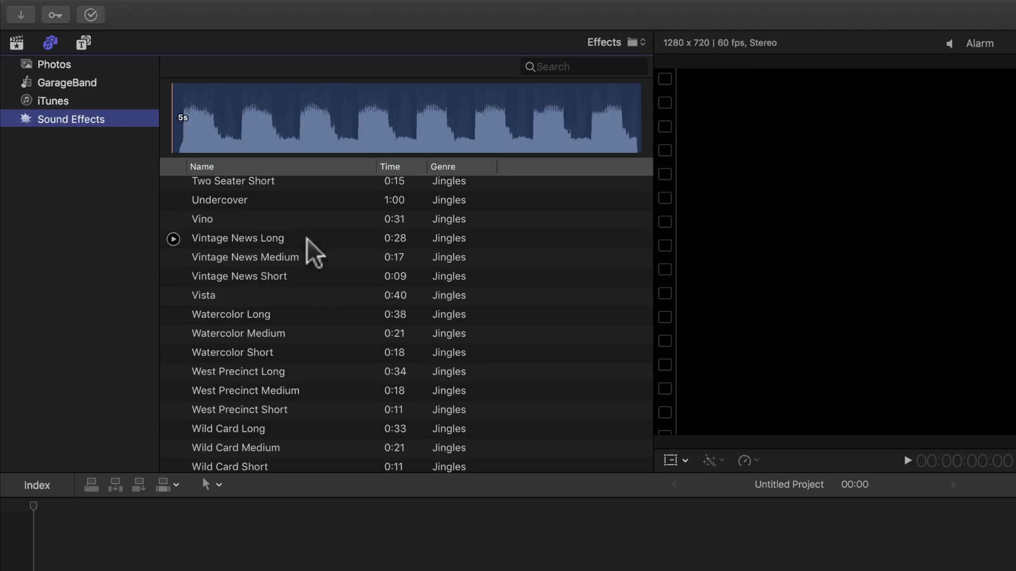
Scroll through the Sound Effects list, returning to Final Cut Pro after a desktop-spaces detour.
{"action": "scroll", "coordinate": [291, 400], "scroll_direction": "down", "scroll_amount": 20}
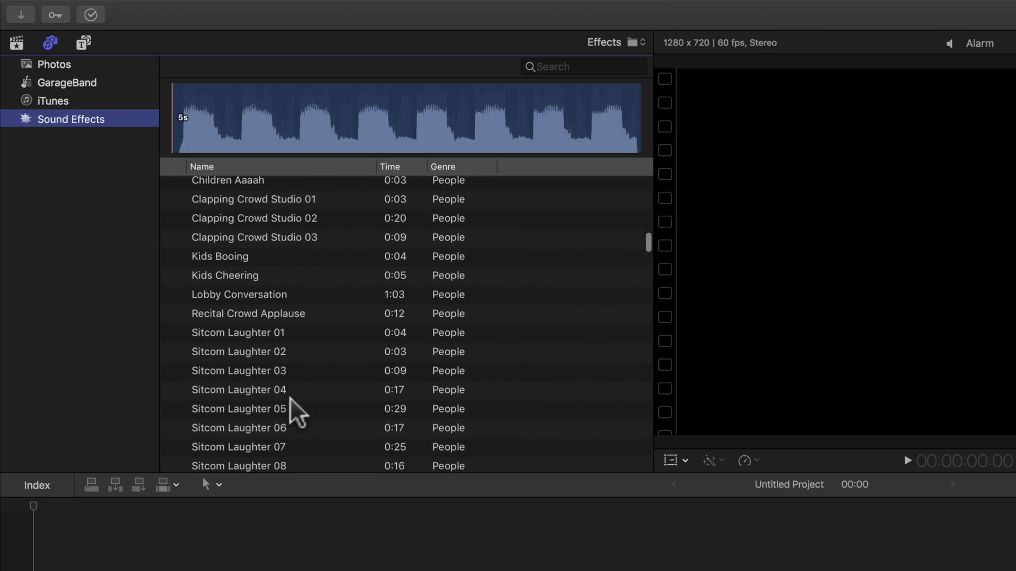
{"action": "key", "text": "ctrl+Up"}
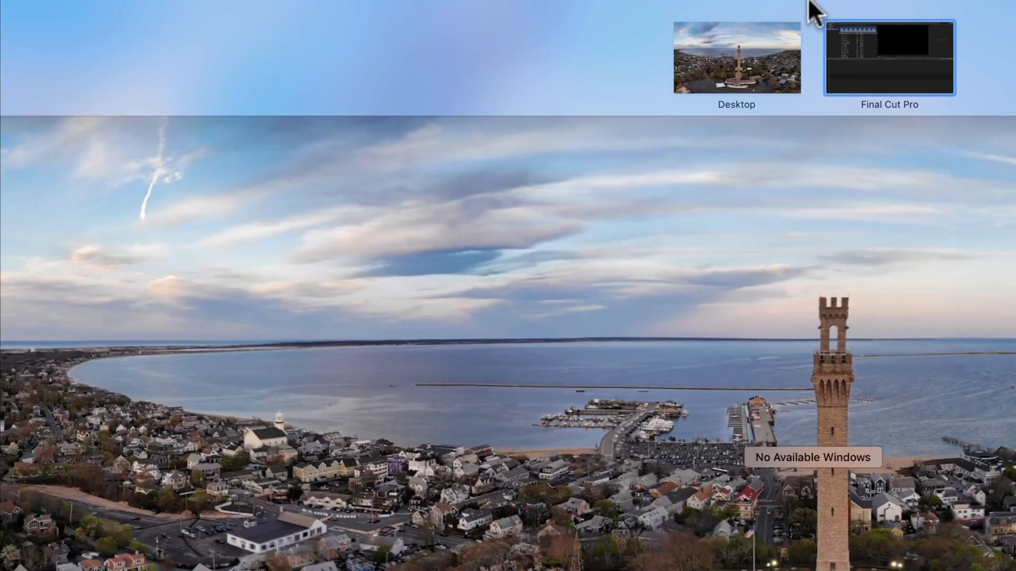
{"action": "left_click", "coordinate": [834, 86]}
{"action": "scroll", "coordinate": [253, 384], "scroll_direction": "down", "scroll_amount": 20}
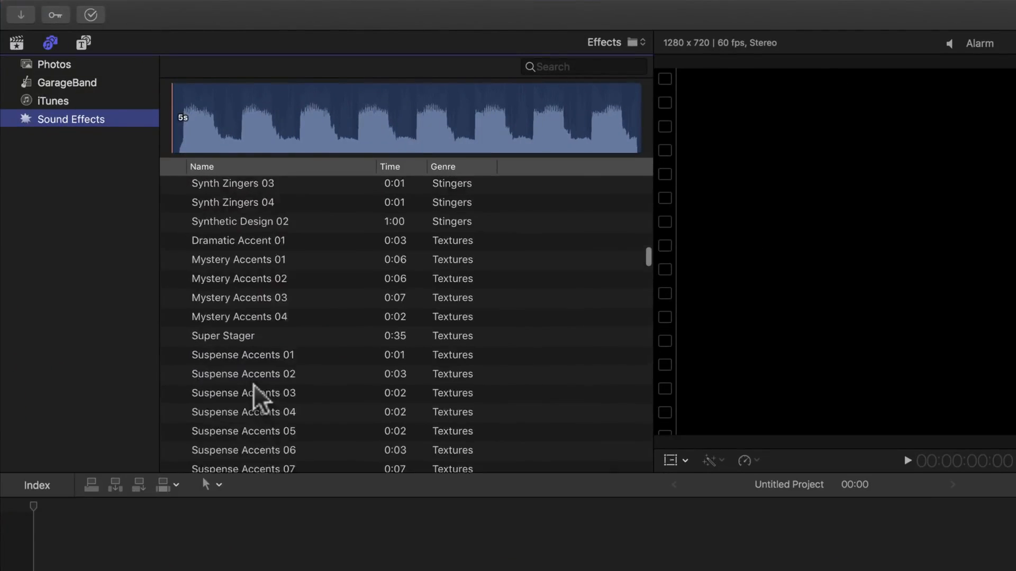
{"action": "scroll", "coordinate": [253, 384], "scroll_direction": "up", "scroll_amount": 20}
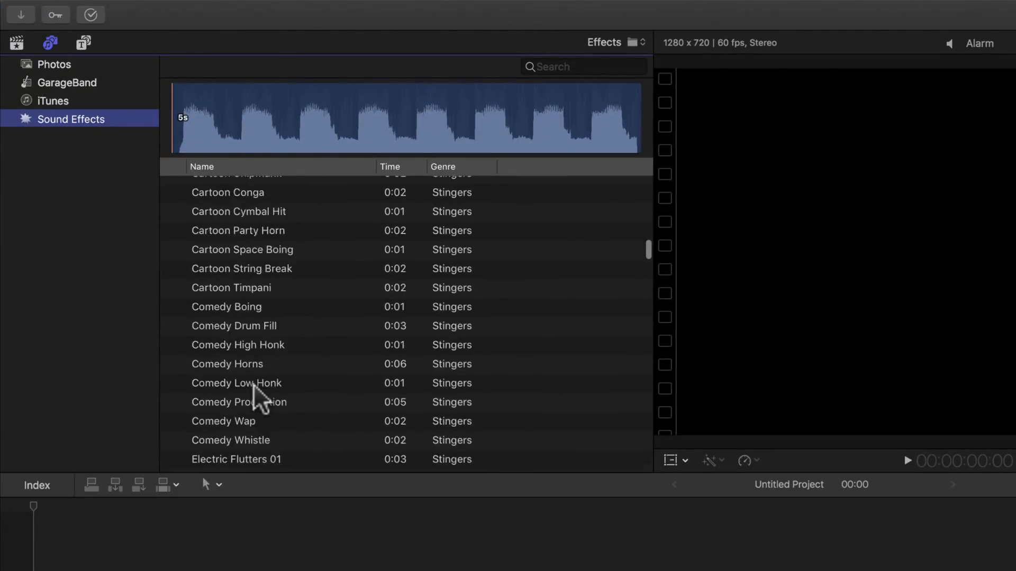
{"action": "scroll", "coordinate": [256, 398], "scroll_direction": "up", "scroll_amount": 10}
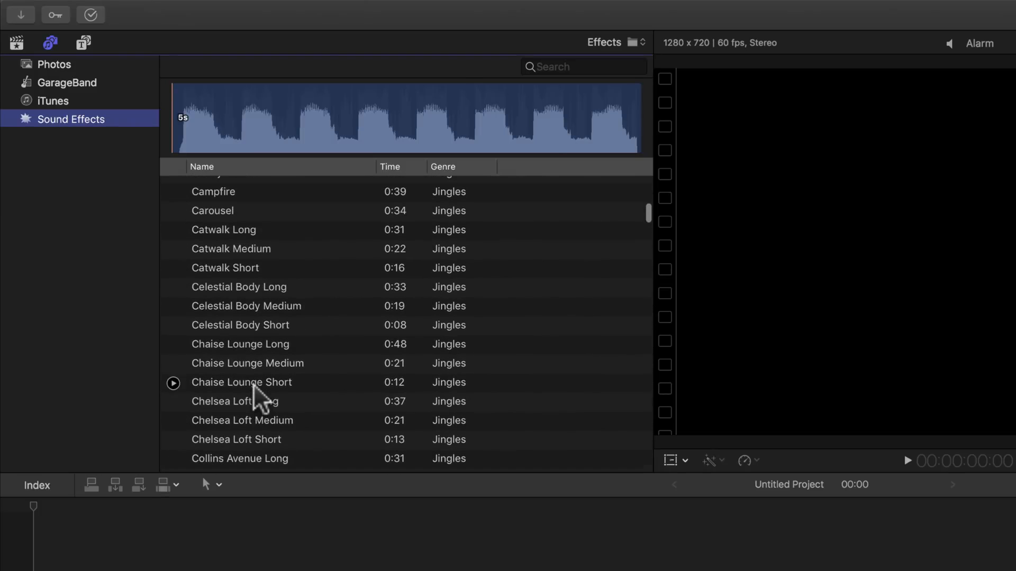
Look through the installed Titles and Generators, then go back to the Demo library clips.
{"action": "left_click", "coordinate": [84, 45]}
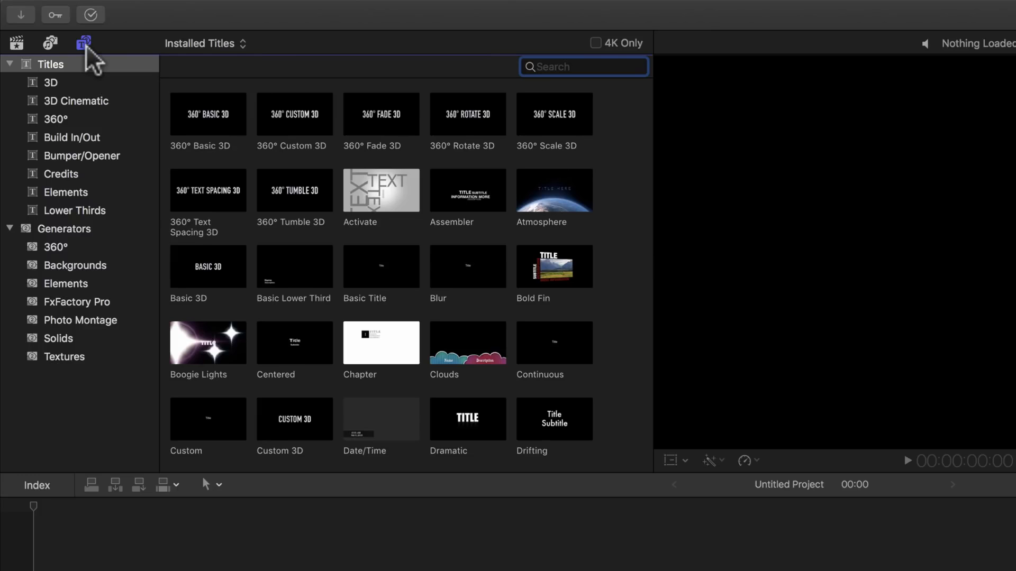
{"action": "left_click", "coordinate": [40, 67]}
{"action": "left_click", "coordinate": [67, 228]}
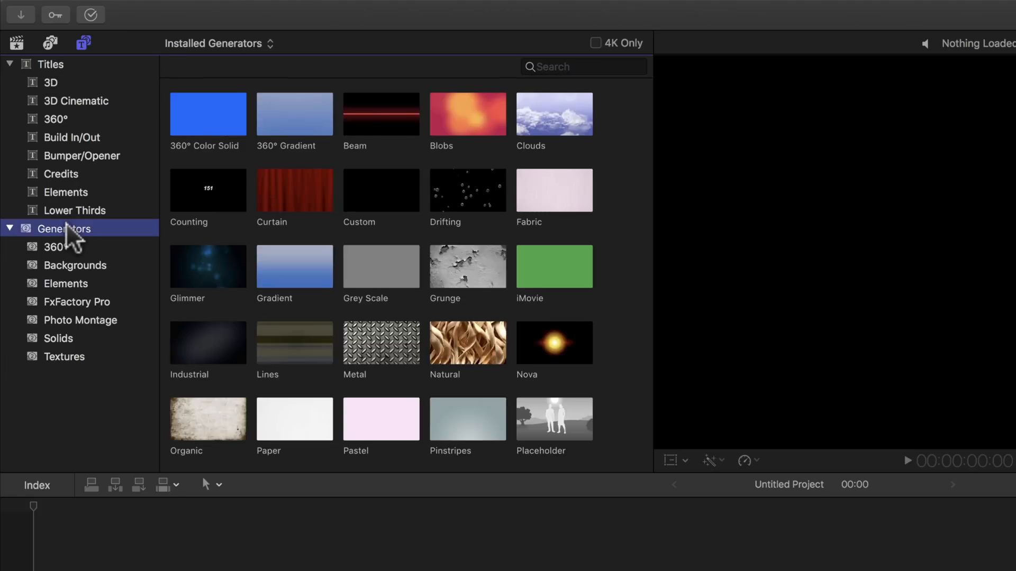
{"action": "left_click", "coordinate": [70, 65]}
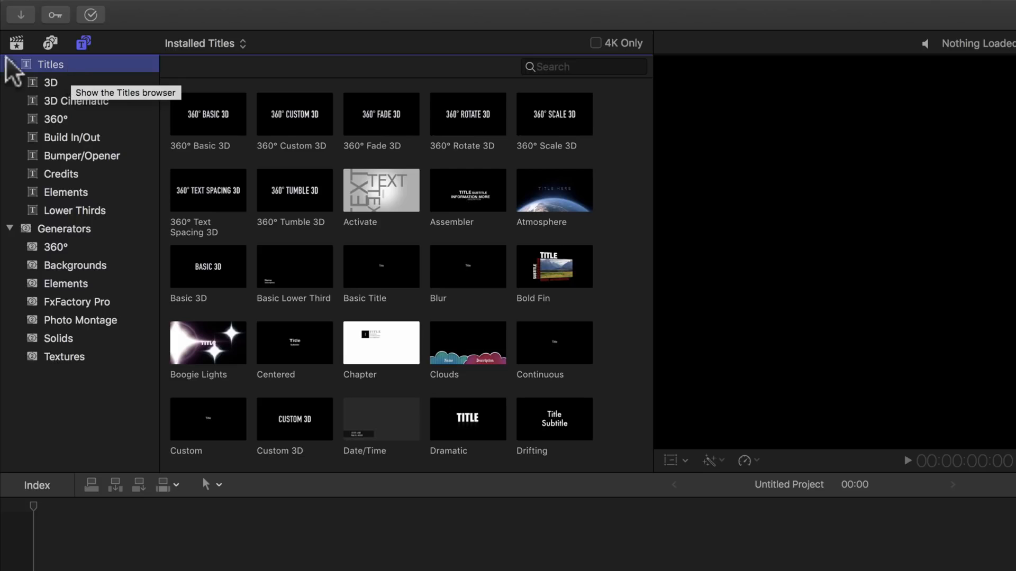
{"action": "left_click", "coordinate": [16, 44]}
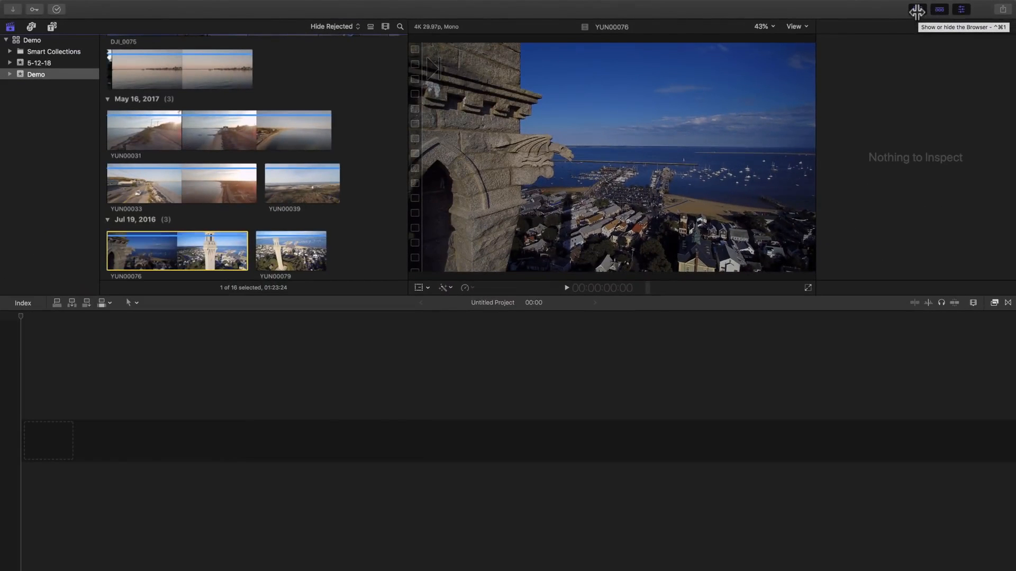
Hide and restore the media browser several times, then select clip YUN00076 for the inspector.
{"action": "left_click", "coordinate": [917, 10]}
{"action": "left_click", "coordinate": [916, 11]}
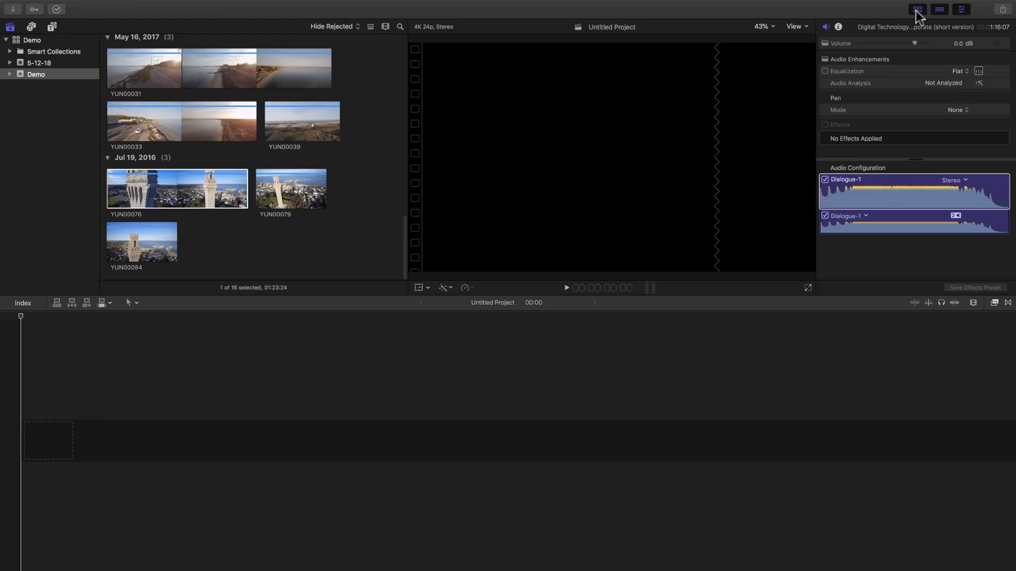
{"action": "left_click", "coordinate": [917, 10]}
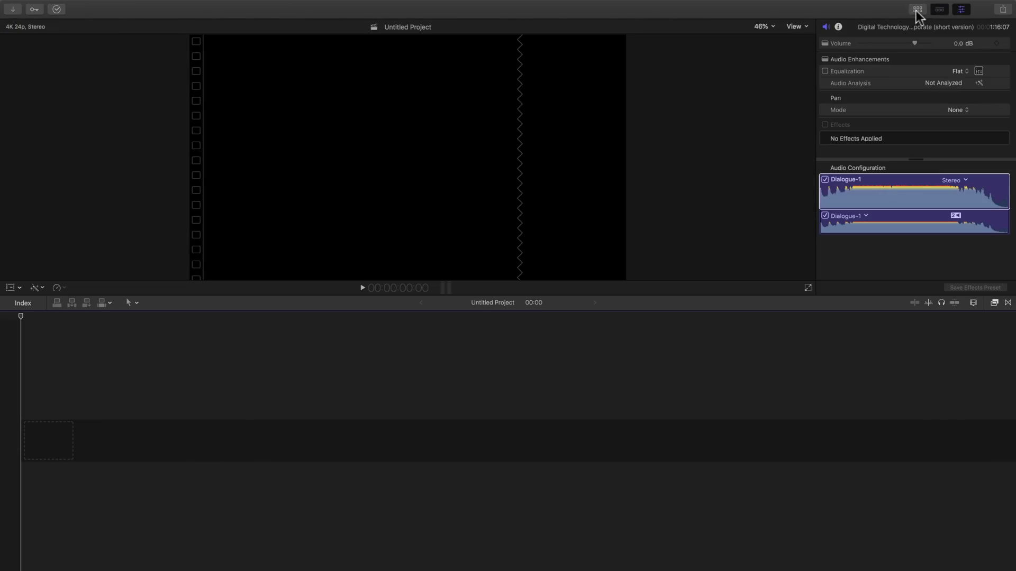
{"action": "left_click", "coordinate": [917, 10]}
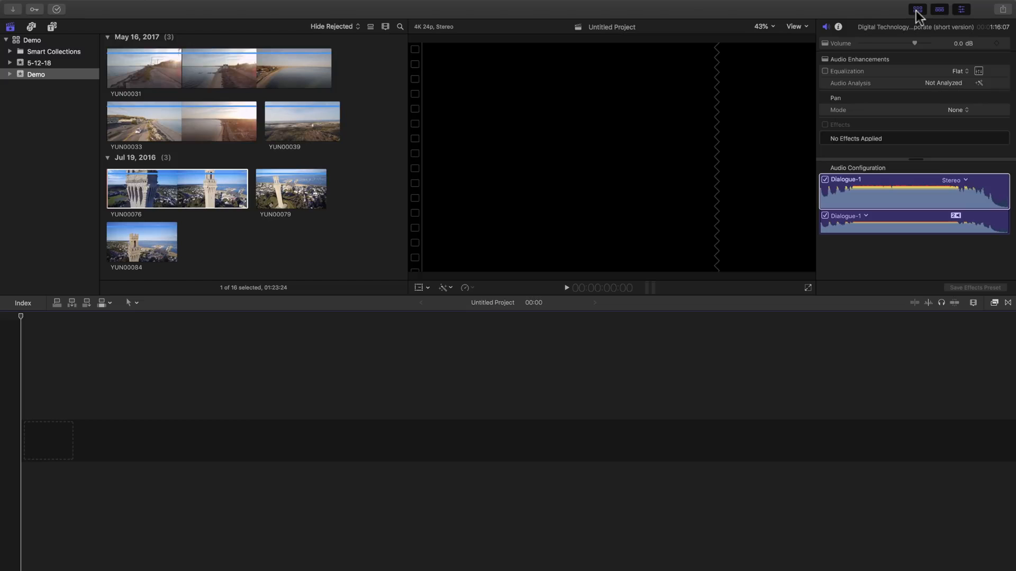
{"action": "left_click", "coordinate": [918, 10]}
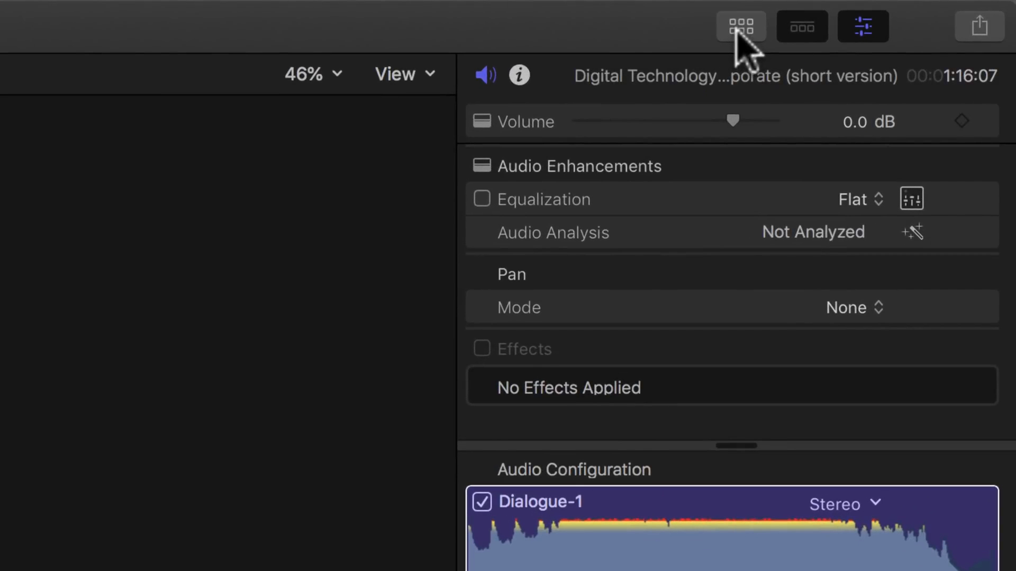
{"action": "left_click", "coordinate": [739, 29]}
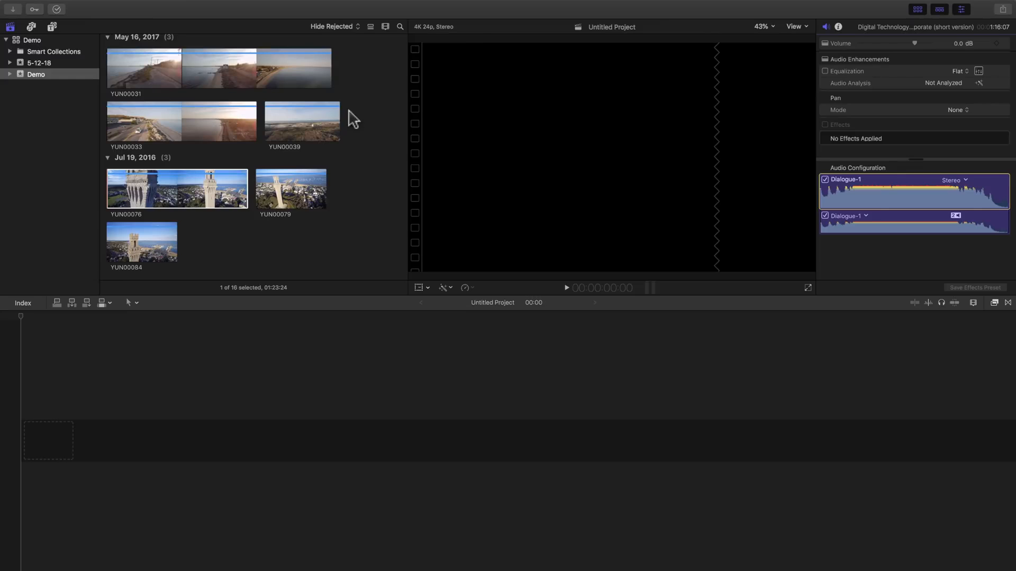
{"action": "left_click", "coordinate": [238, 191]}
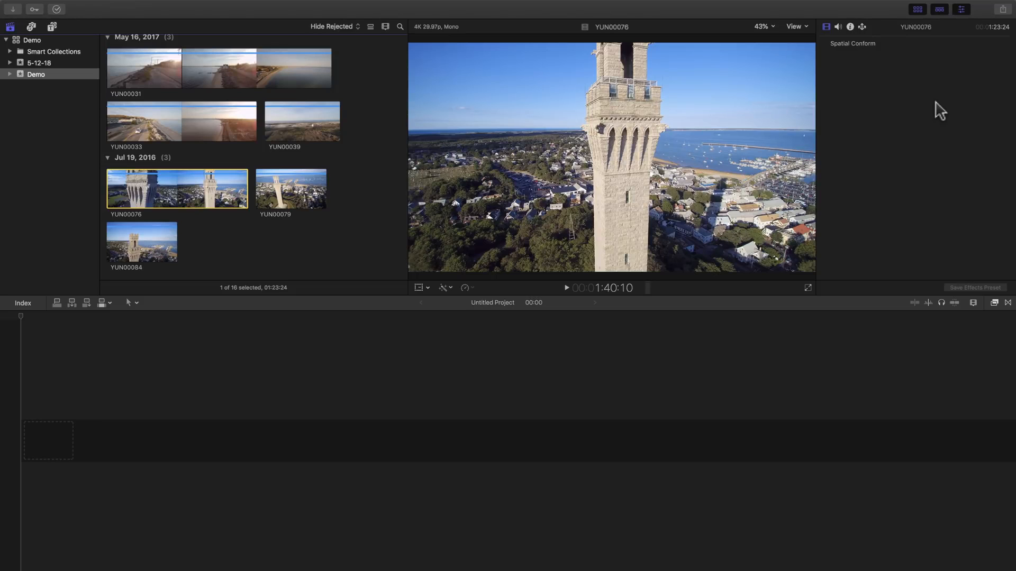
Show the Effects Browser beside the Untitled Project timeline, listing its 384 video effects.
{"action": "left_click", "coordinate": [629, 336]}
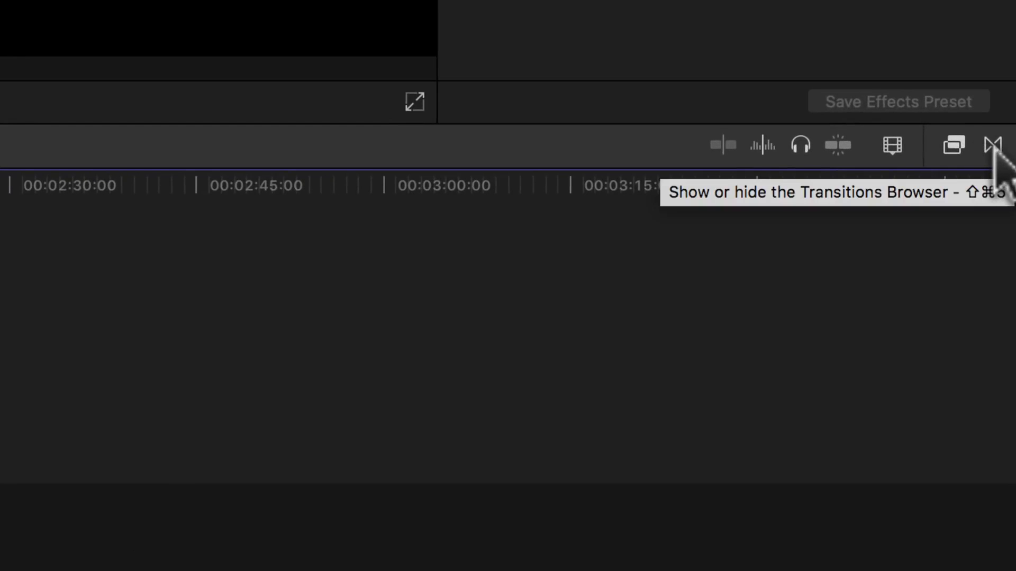
{"action": "left_click", "coordinate": [997, 147]}
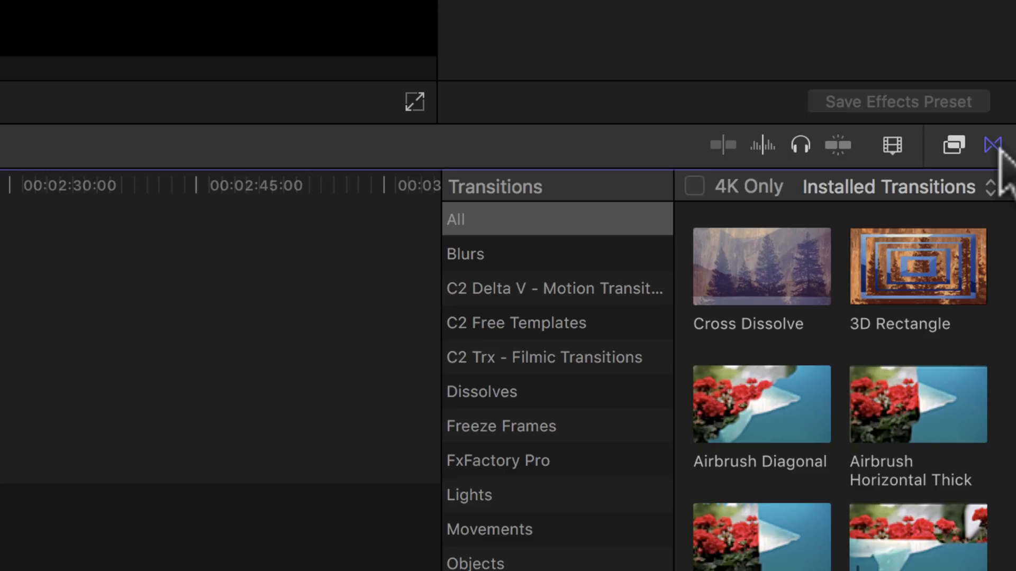
{"action": "left_click", "coordinate": [953, 146]}
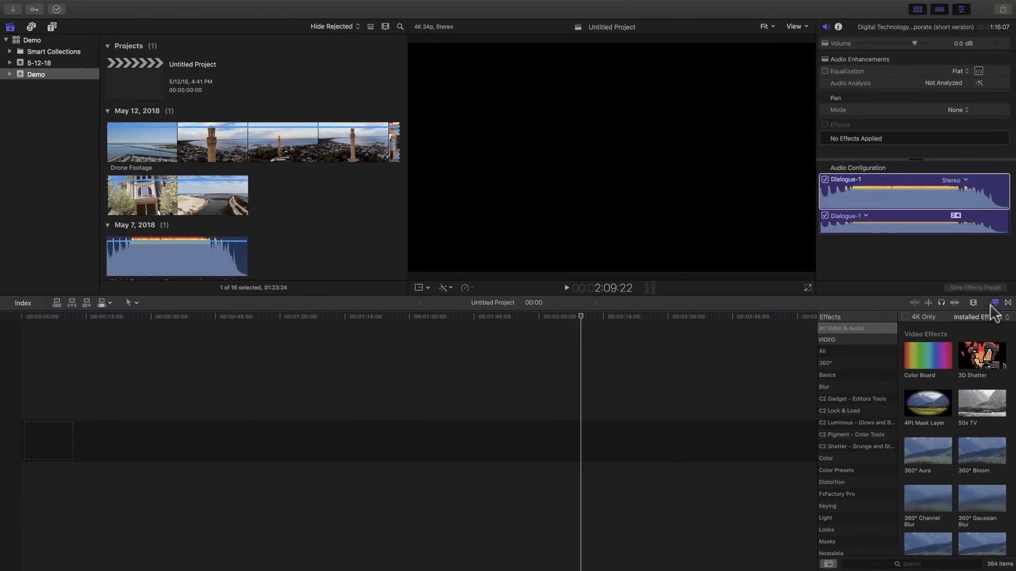
Hide the Effects Browser and preview the Drone Footage clip in the viewer.
{"action": "left_click", "coordinate": [994, 303]}
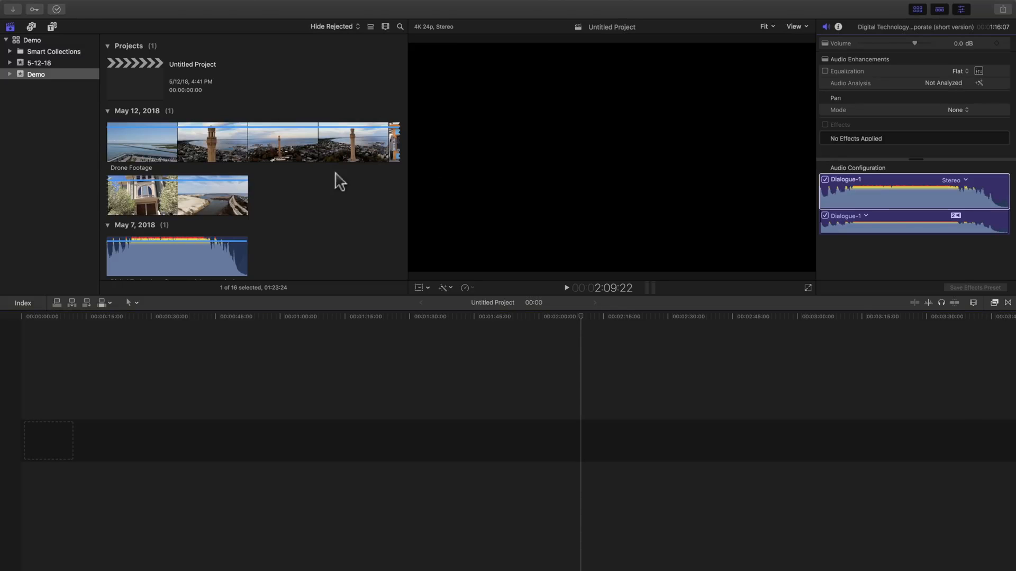
{"action": "left_click", "coordinate": [142, 138]}
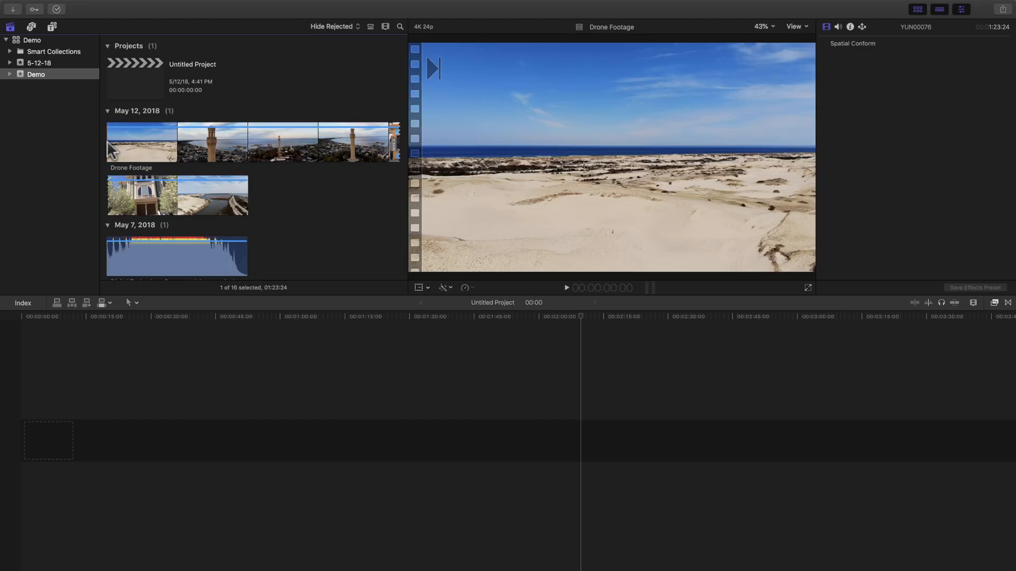
Play through the Drone Footage clip and pause on the sunset harbour shot at about 8:14.
{"action": "key", "text": "space"}
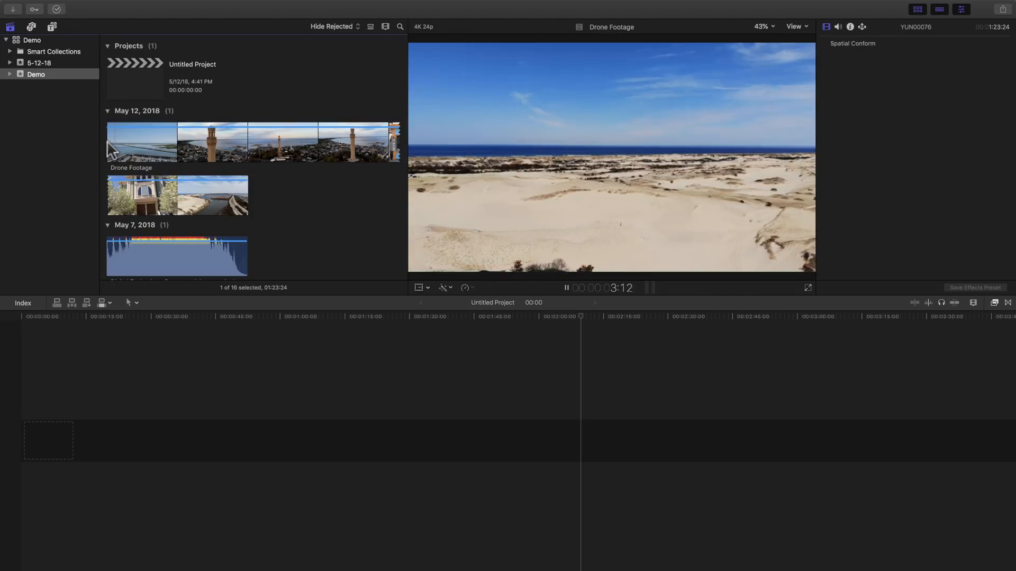
{"action": "key", "text": "space"}
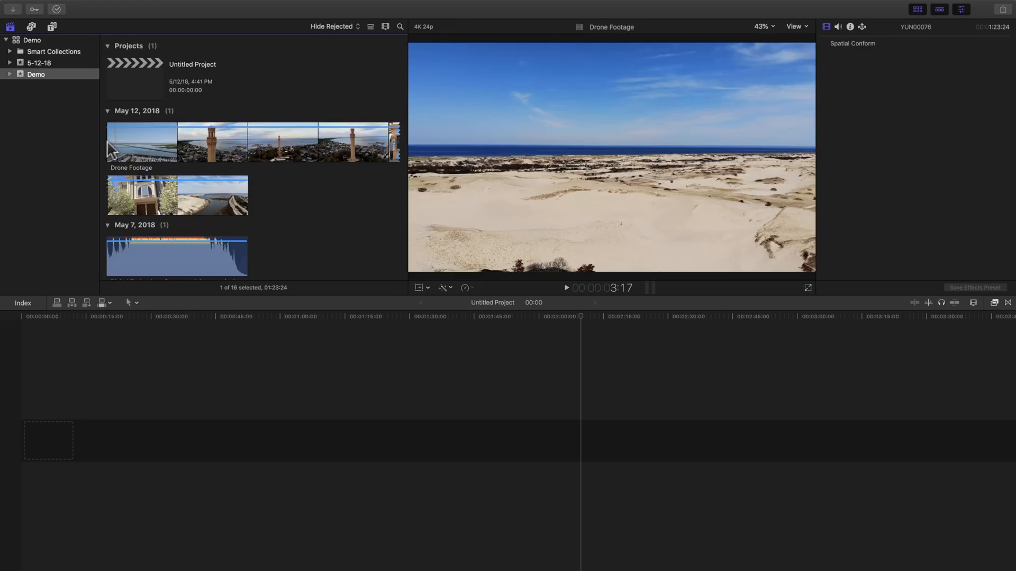
{"action": "key", "text": "space"}
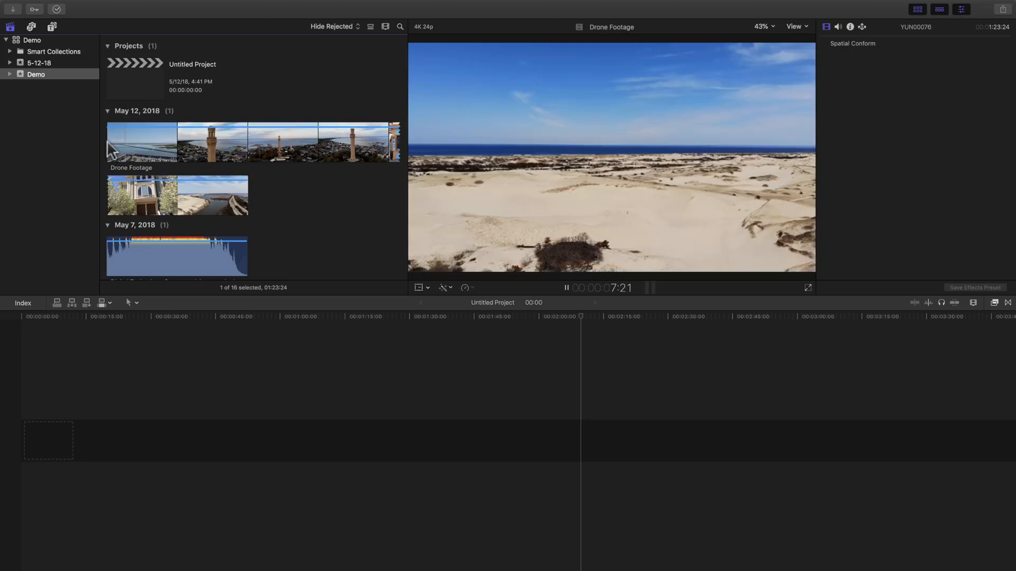
{"action": "key", "text": "space"}
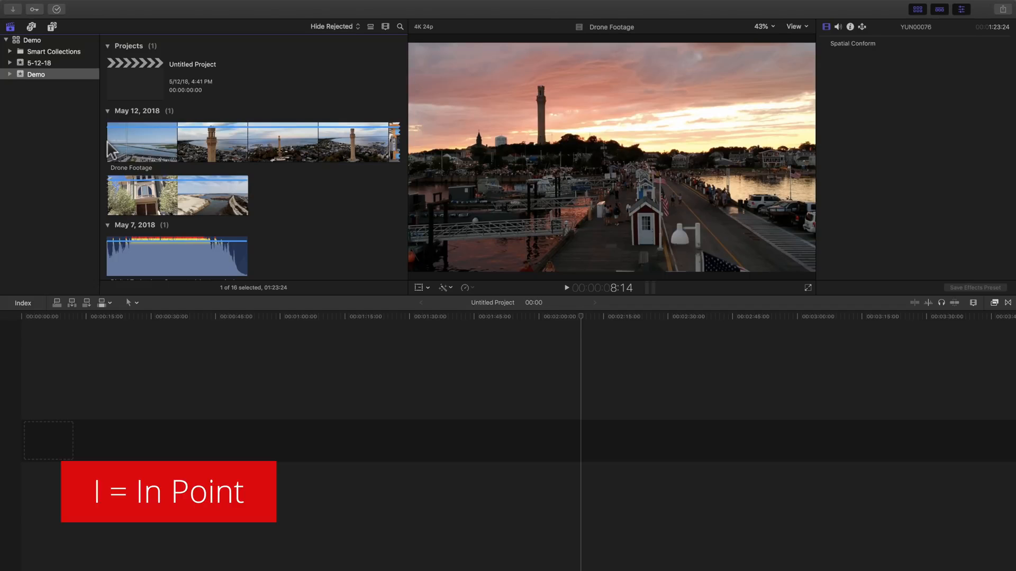
Set In and Out points for a 02:15 range starting at the sunset harbour shot.
{"action": "key", "text": "i"}
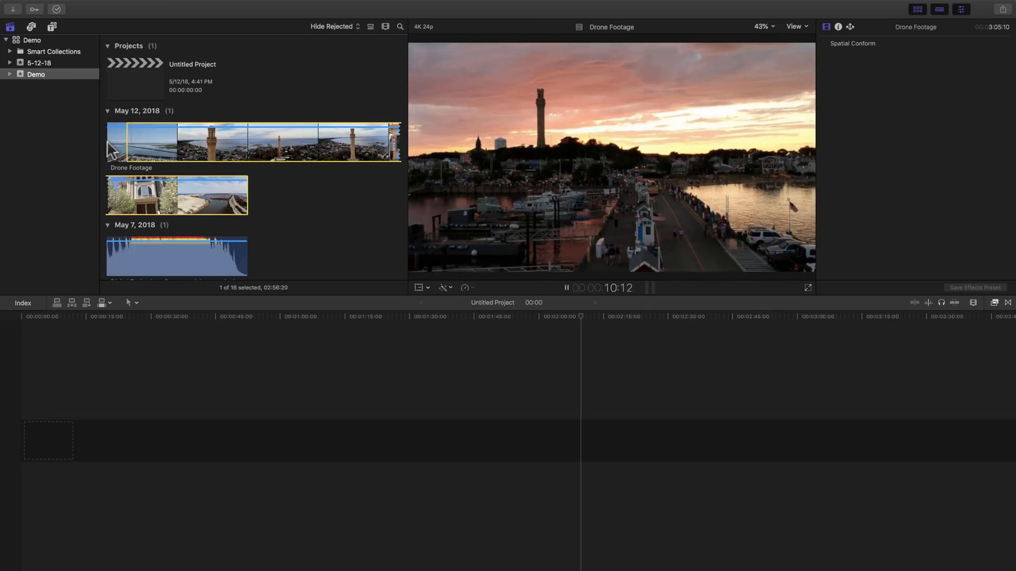
{"action": "key", "text": "space"}
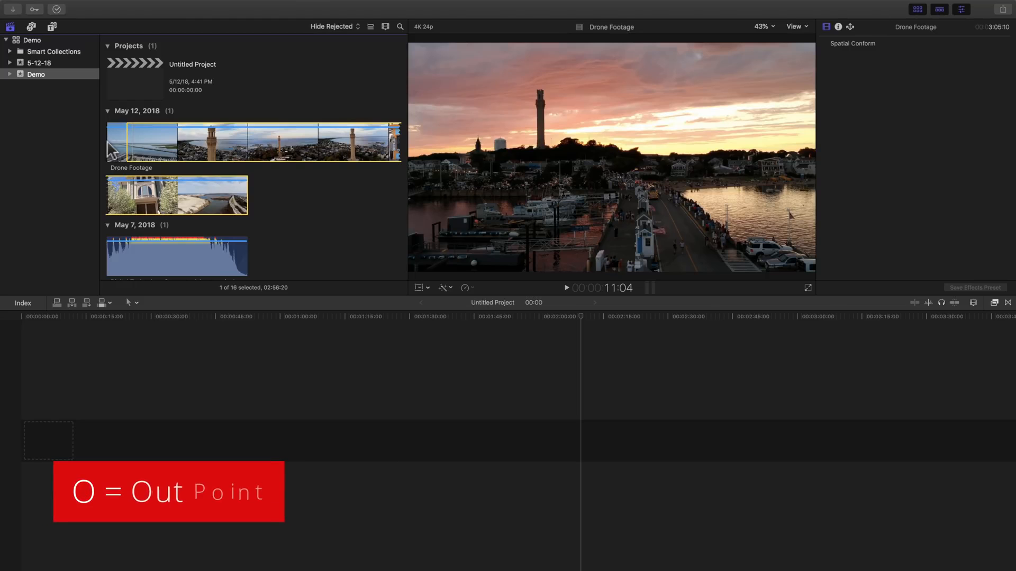
{"action": "key", "text": "o"}
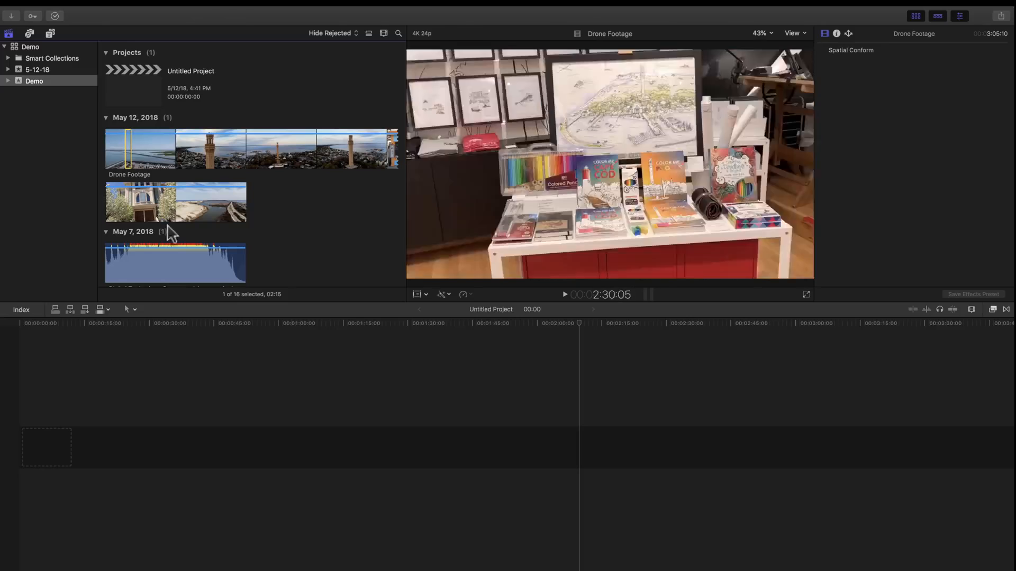
Append the marked 02:15 sunset range to the Untitled Project and zoom the timeline around it.
{"action": "left_click", "coordinate": [72, 429]}
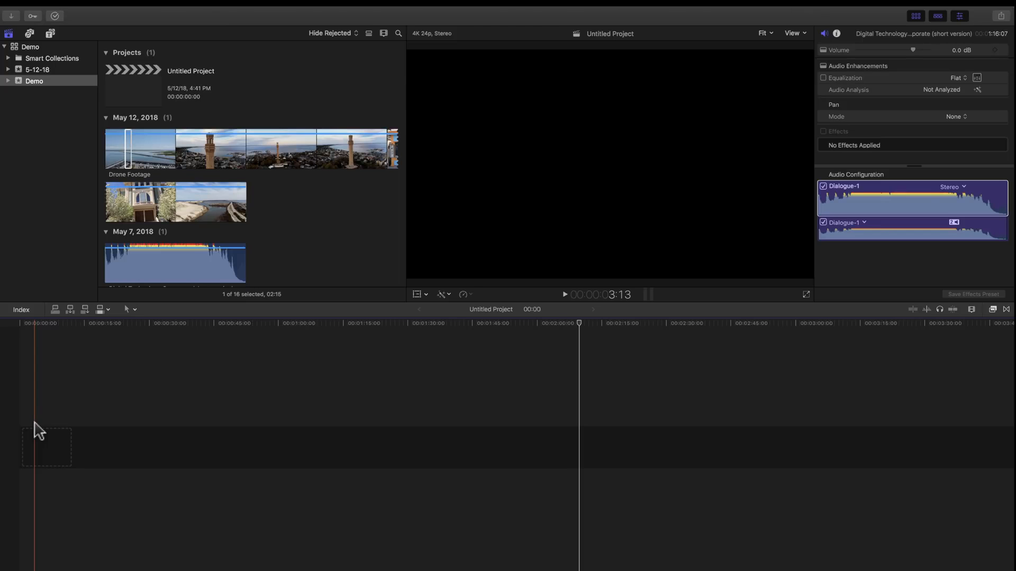
{"action": "key", "text": "e"}
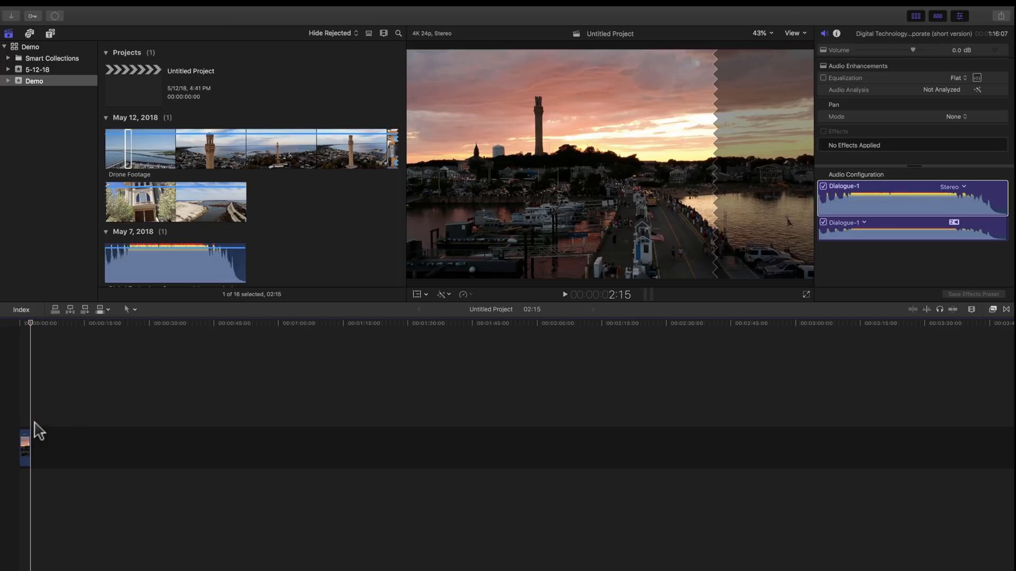
{"action": "key", "text": "super+equal"}
{"action": "key", "text": "super+equal"}
{"action": "key", "text": "super+equal"}
{"action": "key", "text": "super+equal"}
{"action": "key", "text": "super+equal"}
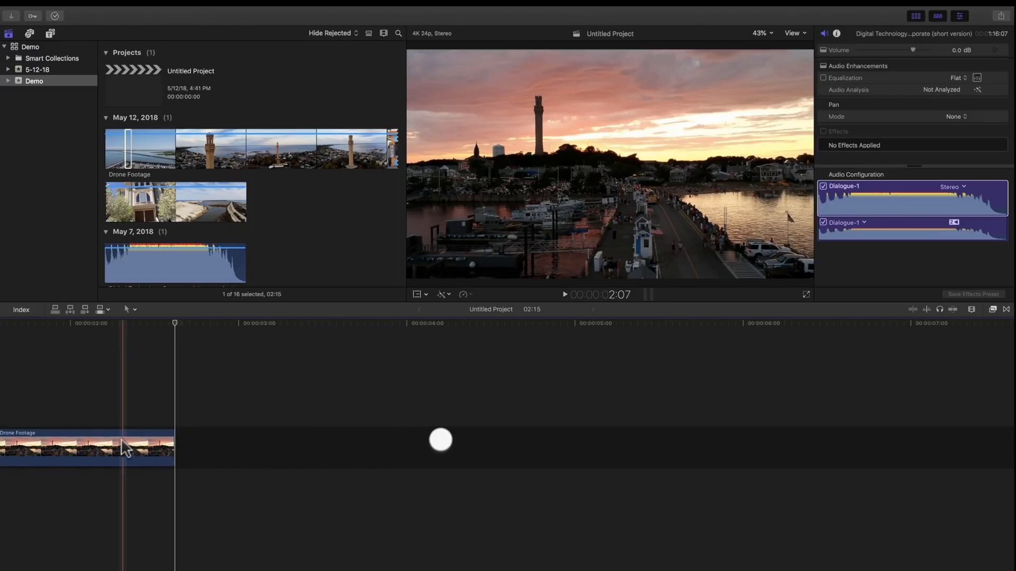
{"action": "scroll", "coordinate": [121, 441], "scroll_direction": "up", "scroll_amount": 10}
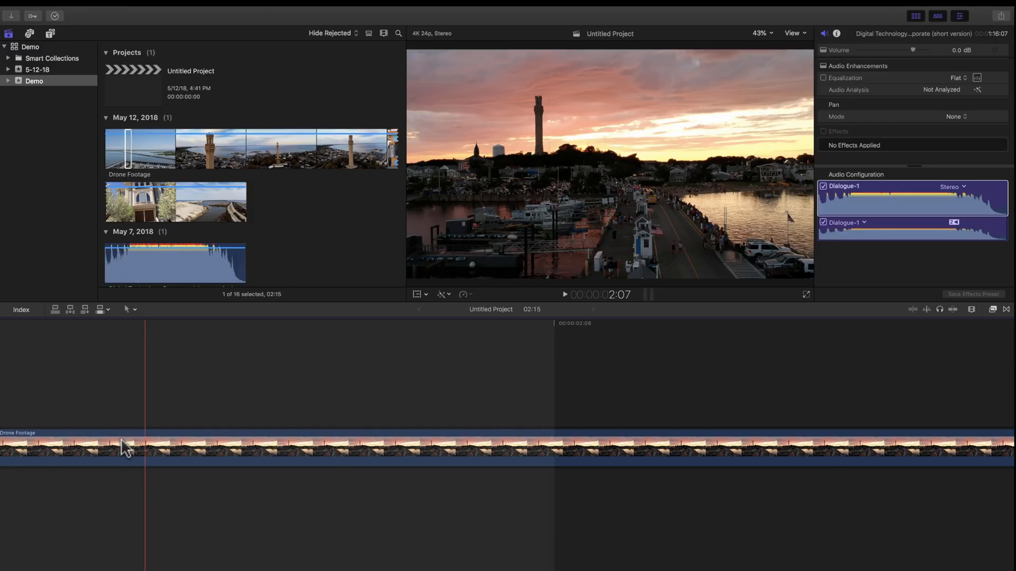
{"action": "scroll", "coordinate": [125, 447], "scroll_direction": "down", "scroll_amount": 10}
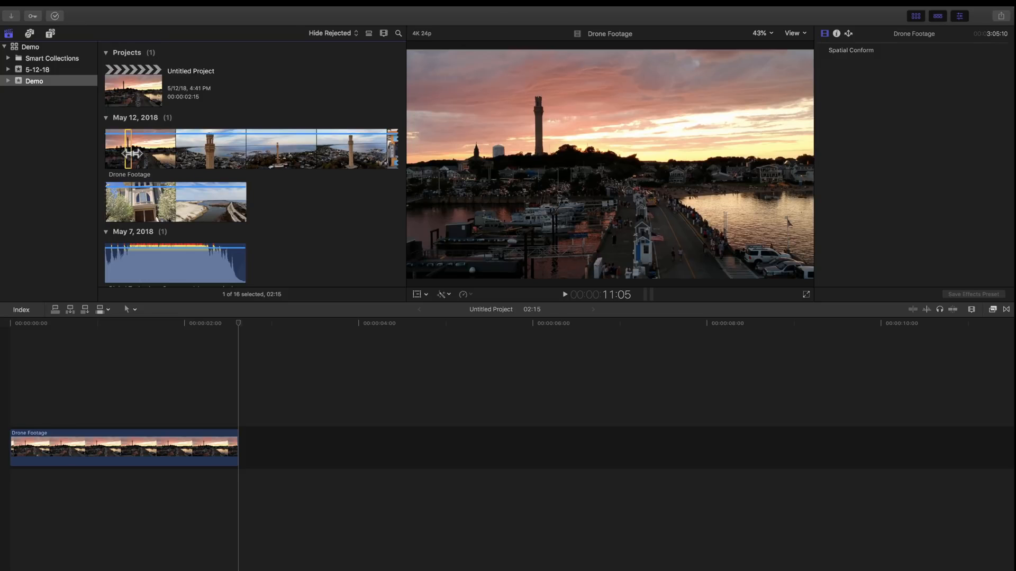
Mark a 02:14 range whose Out point lands on the jetty shot, stepping back frame by frame.
{"action": "key", "text": "space"}
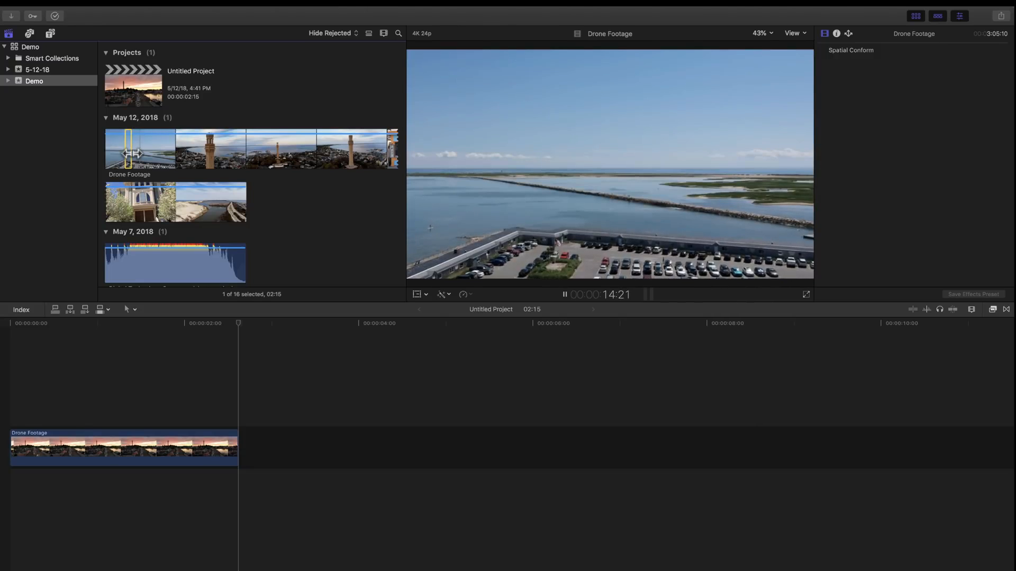
{"action": "key", "text": "i"}
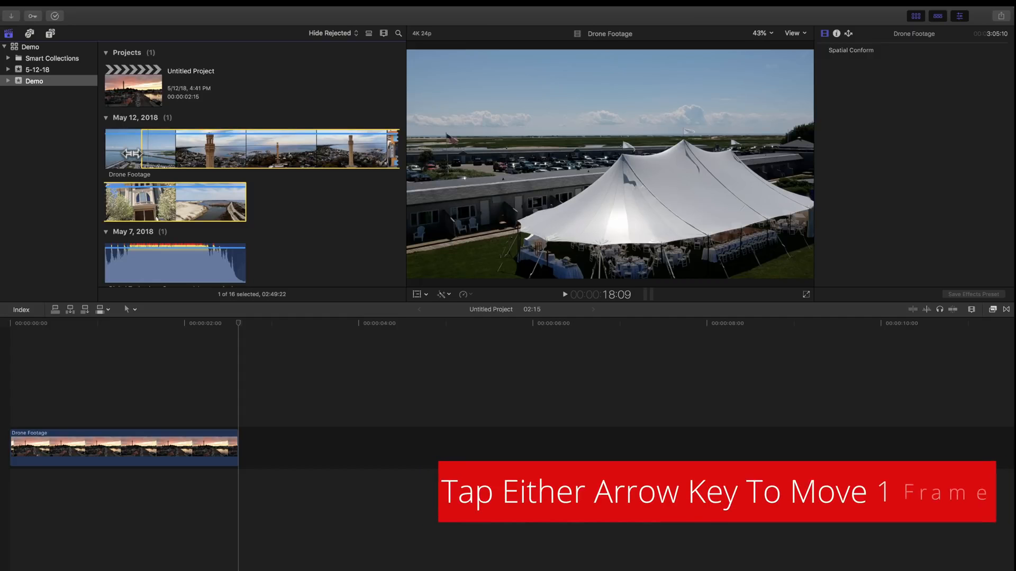
{"action": "key", "text": "Left"}
{"action": "key", "text": "Left"}
{"action": "key", "text": "Left"}
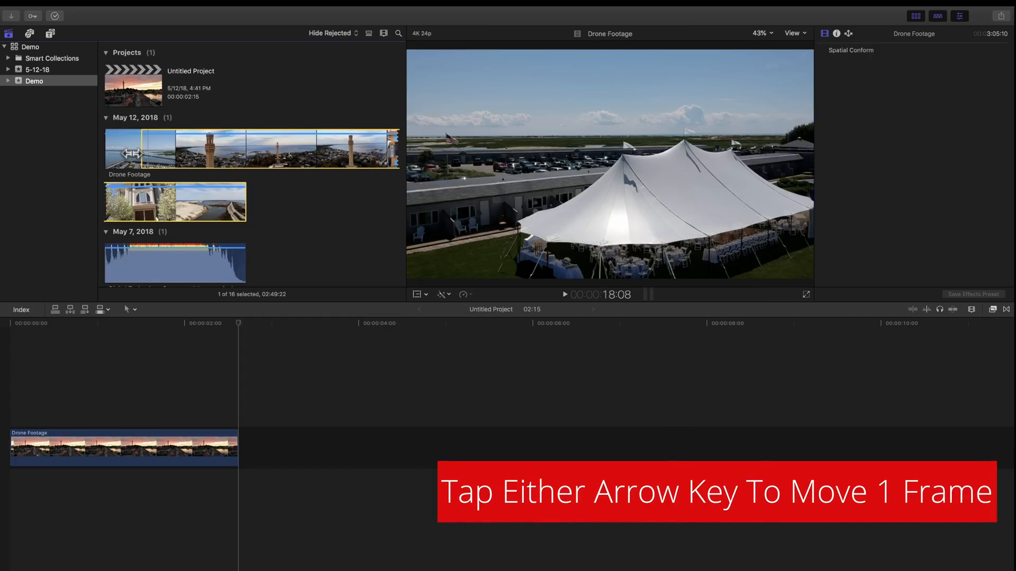
{"action": "key", "text": "Left"}
{"action": "key", "text": "Left"}
{"action": "key", "text": "Left"}
{"action": "key", "text": "Left"}
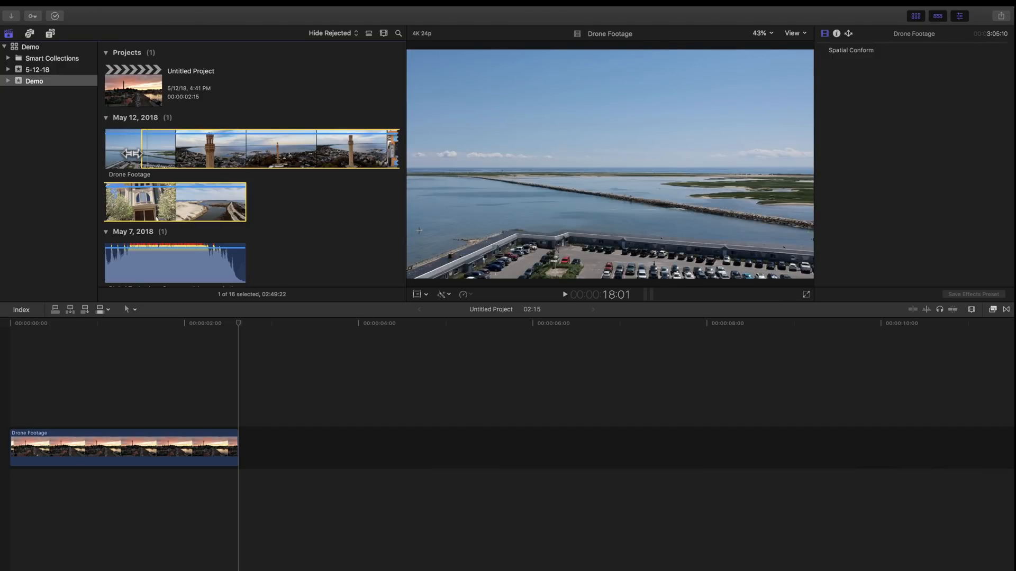
{"action": "key", "text": "o"}
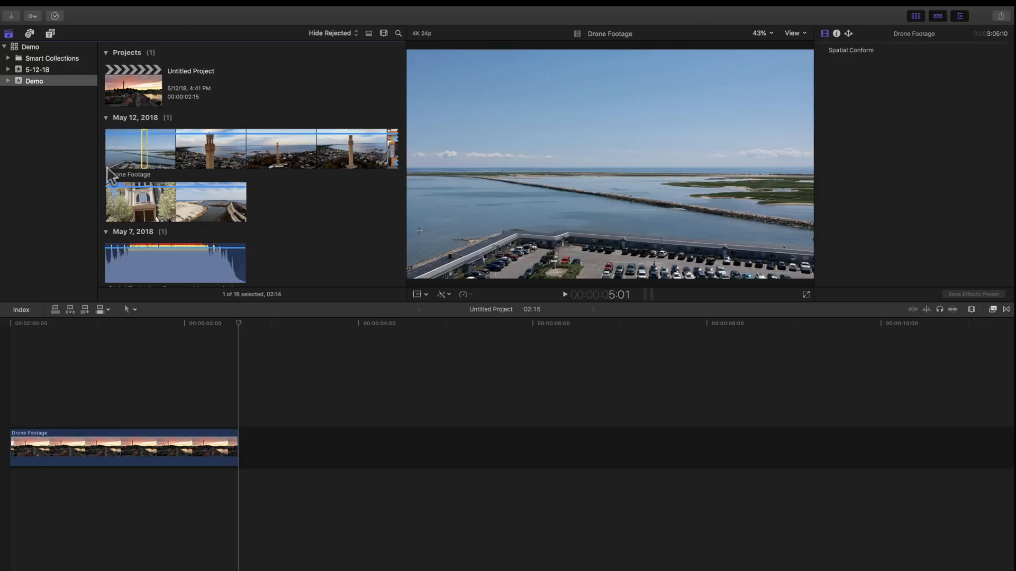
{"action": "left_click", "coordinate": [124, 338]}
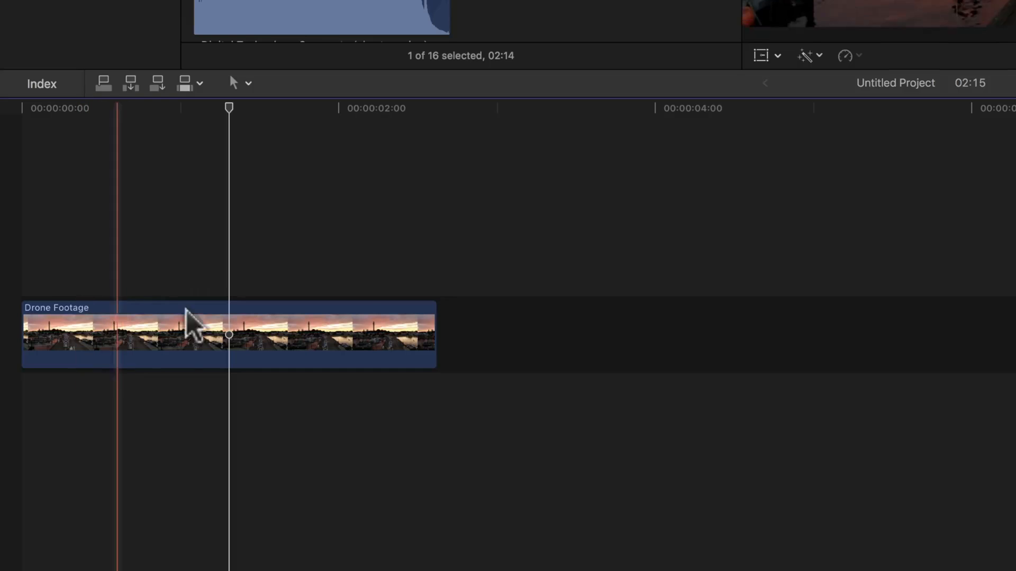
{"action": "left_click_drag", "start_coordinate": [227, 108], "coordinate": [225, 133]}
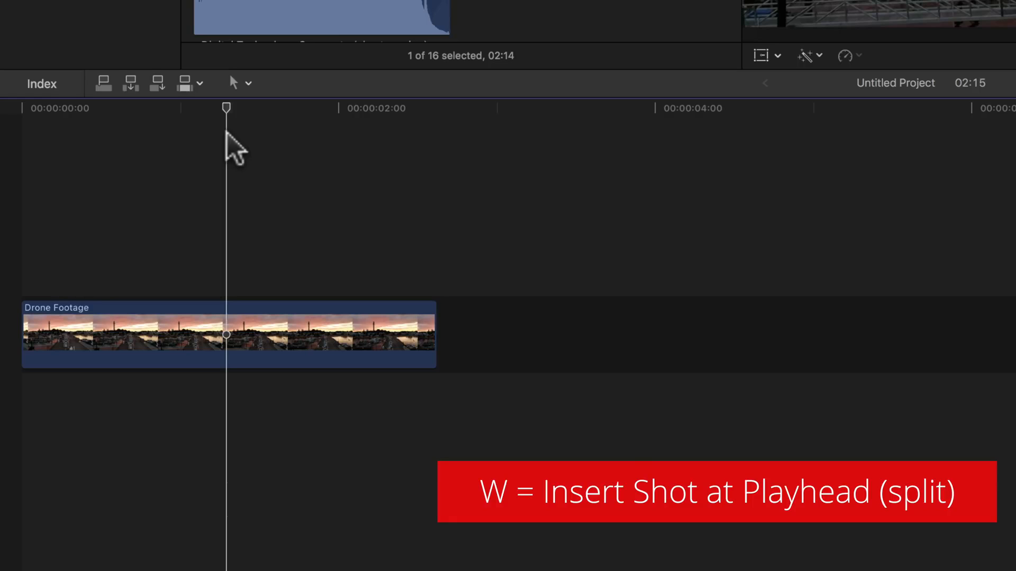
{"action": "key", "text": "w"}
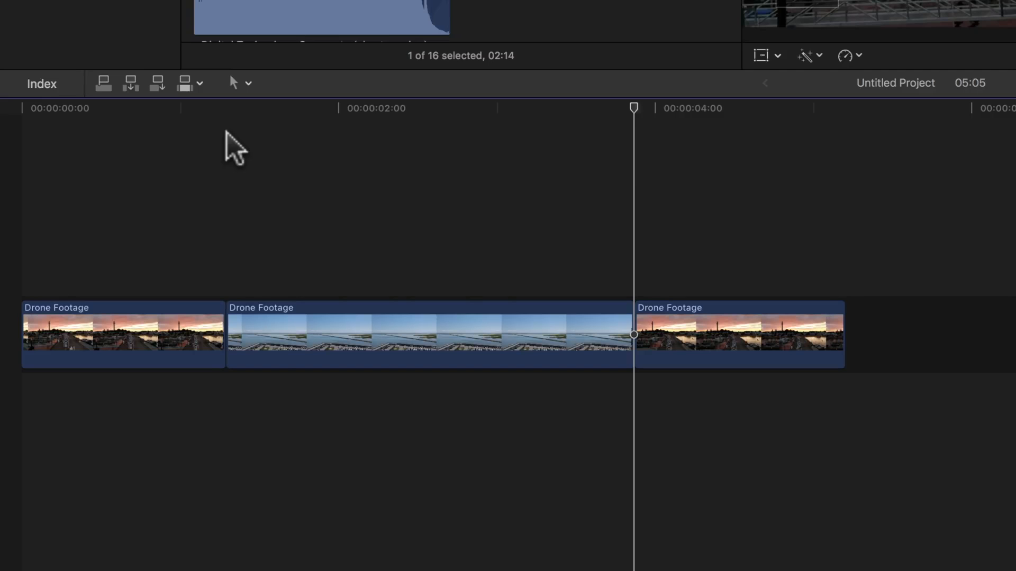
{"action": "key", "text": "super+z"}
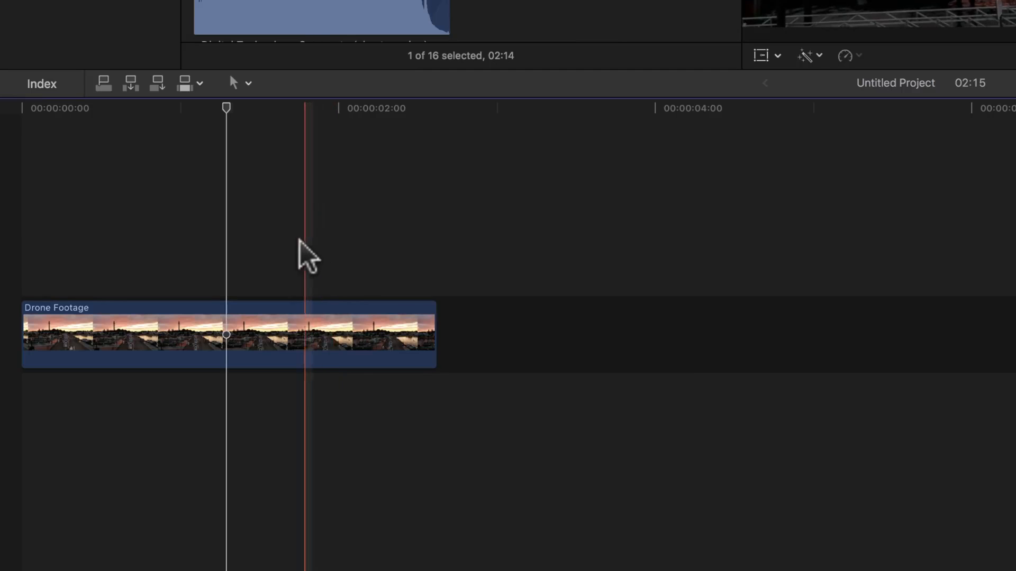
Connect the 02:14 jetty range above the sunset clip's end and check both overlapping clips.
{"action": "key", "text": "q"}
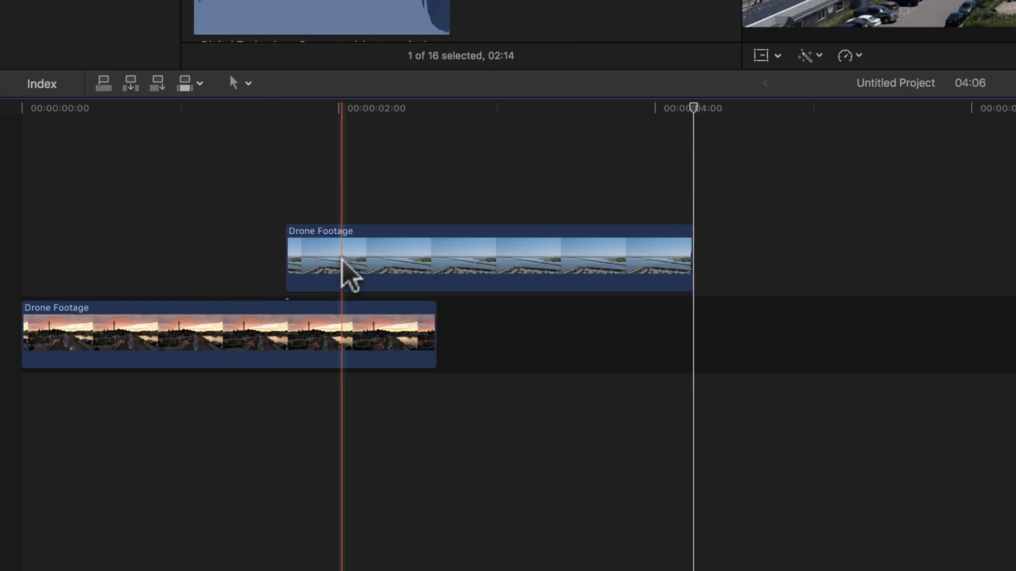
{"action": "left_click", "coordinate": [231, 332]}
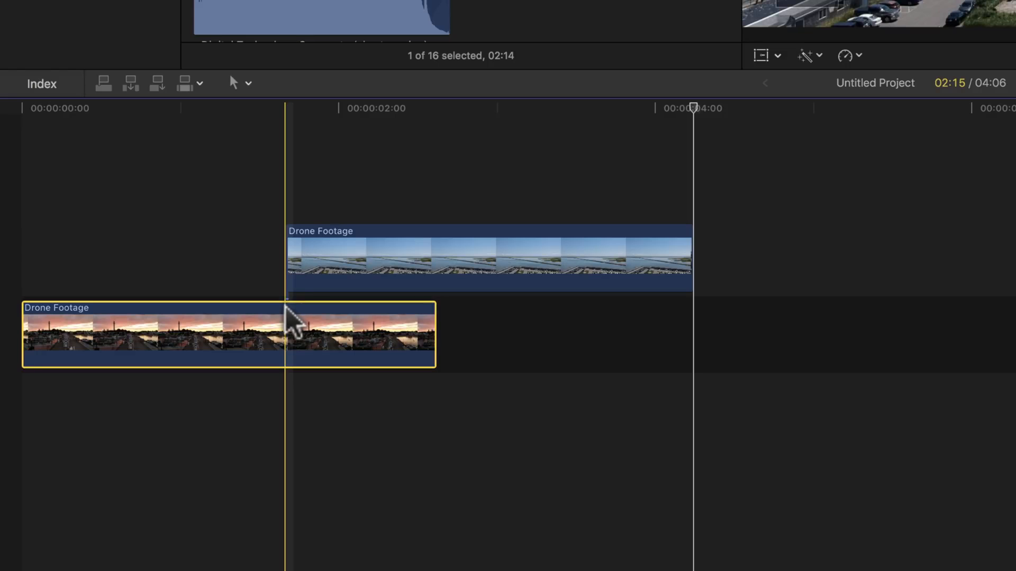
{"action": "left_click", "coordinate": [298, 249]}
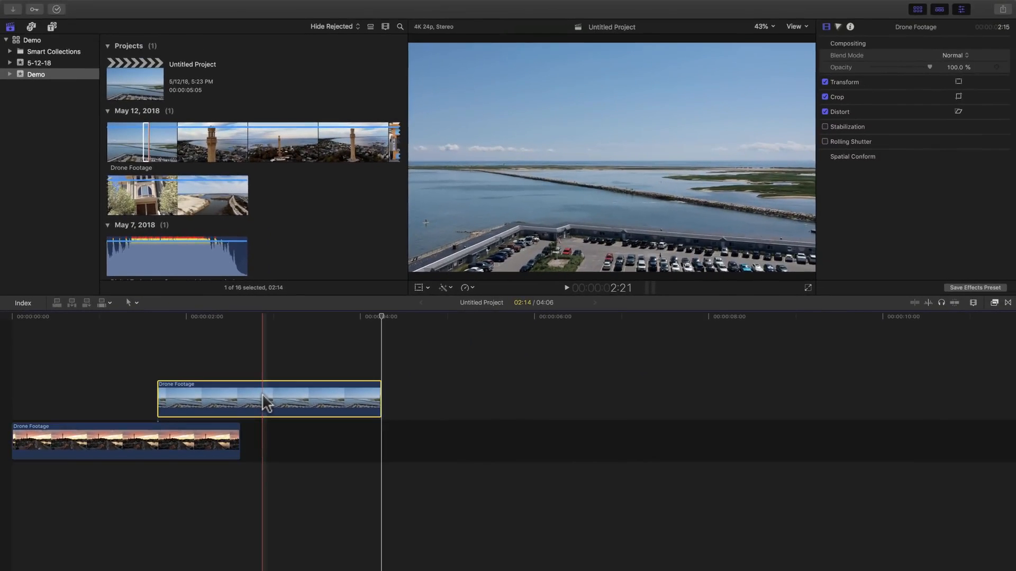
{"action": "left_click", "coordinate": [142, 430]}
{"action": "left_click", "coordinate": [176, 386]}
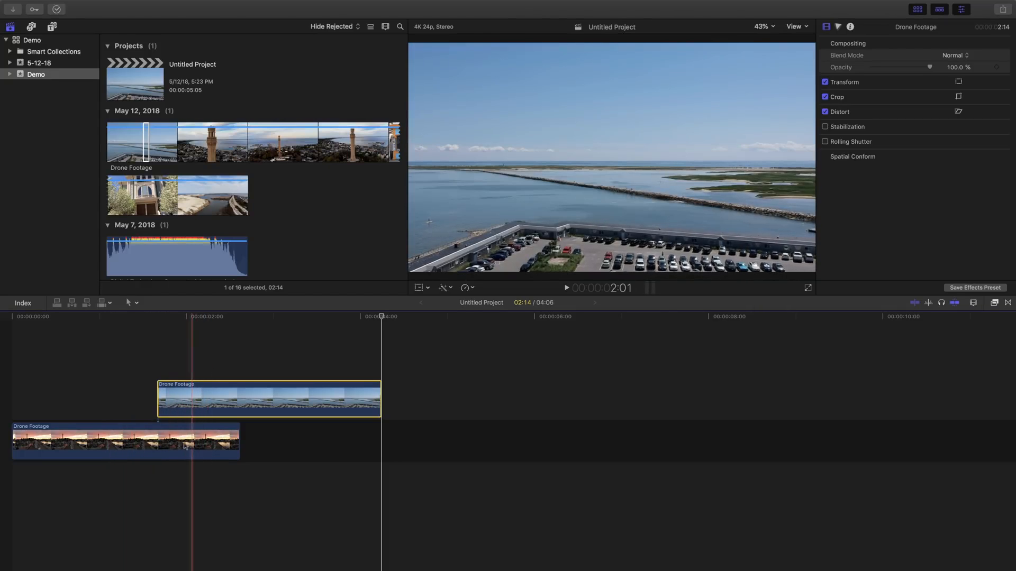
{"action": "left_click", "coordinate": [171, 442]}
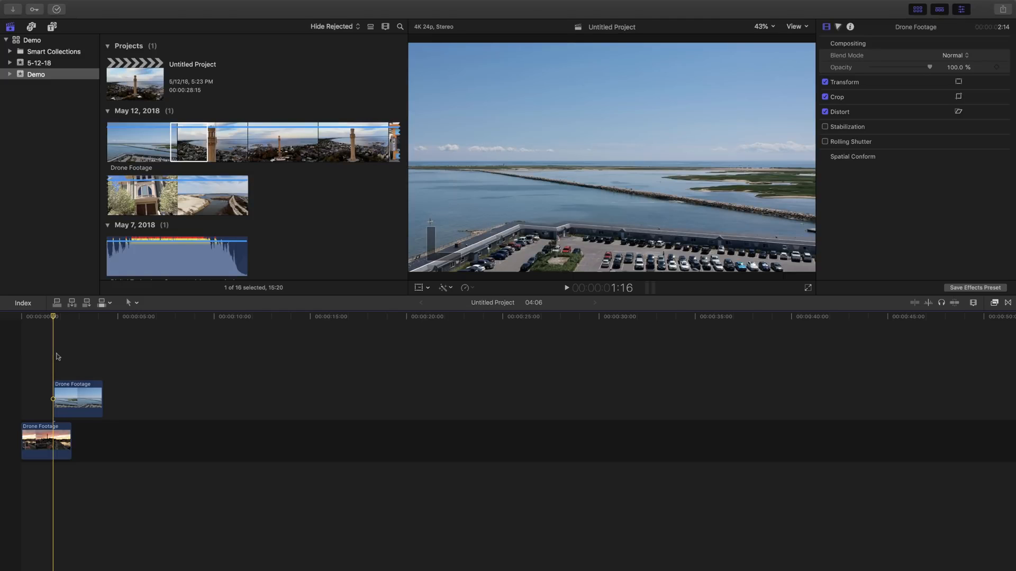
Scroll the browser down to the older 2017 drone events.
{"action": "scroll", "coordinate": [210, 153], "scroll_direction": "down", "scroll_amount": 10}
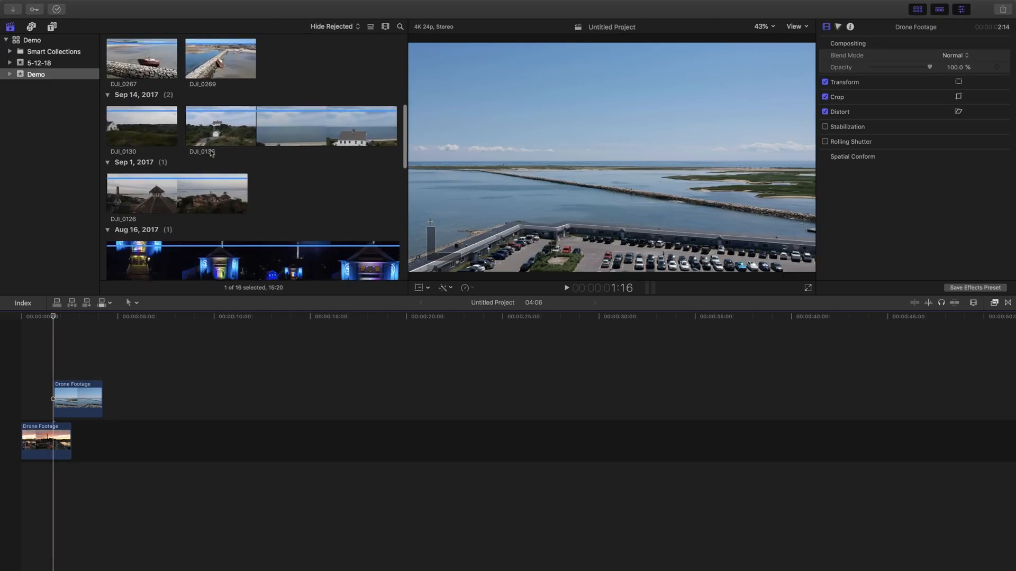
{"action": "scroll", "coordinate": [210, 153], "scroll_direction": "down", "scroll_amount": 10}
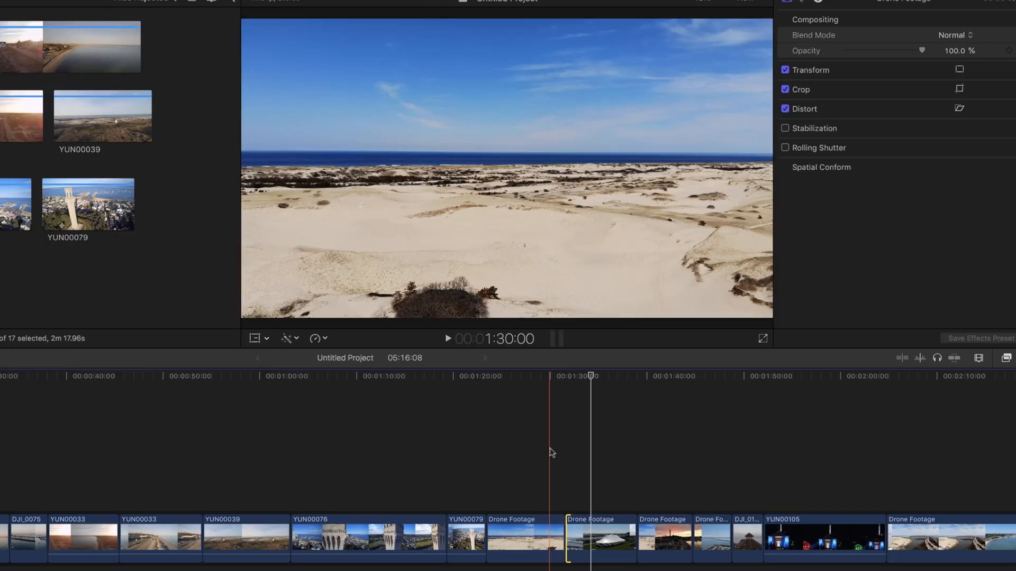
Play the 05:16:08 project from around 1:30 and stop it partway through.
{"action": "left_click", "coordinate": [554, 457]}
{"action": "scroll", "coordinate": [554, 457], "scroll_direction": "right", "scroll_amount": 3}
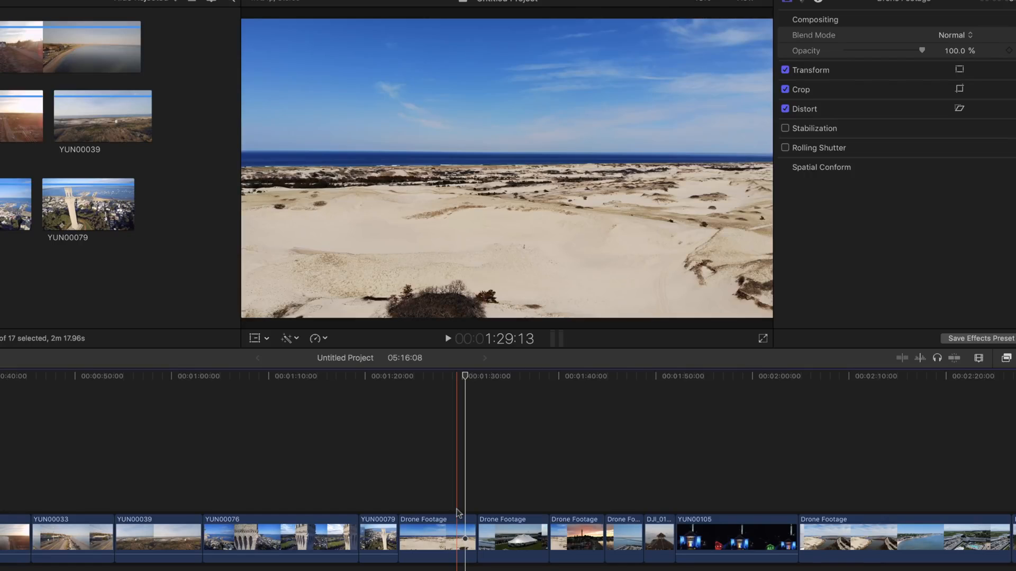
{"action": "key", "text": "space"}
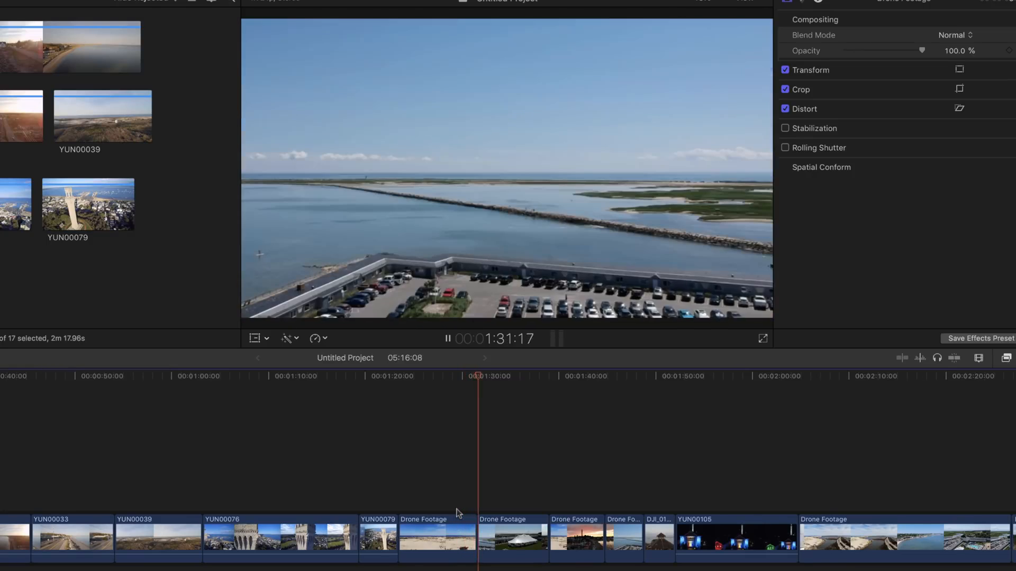
{"action": "key", "text": "space"}
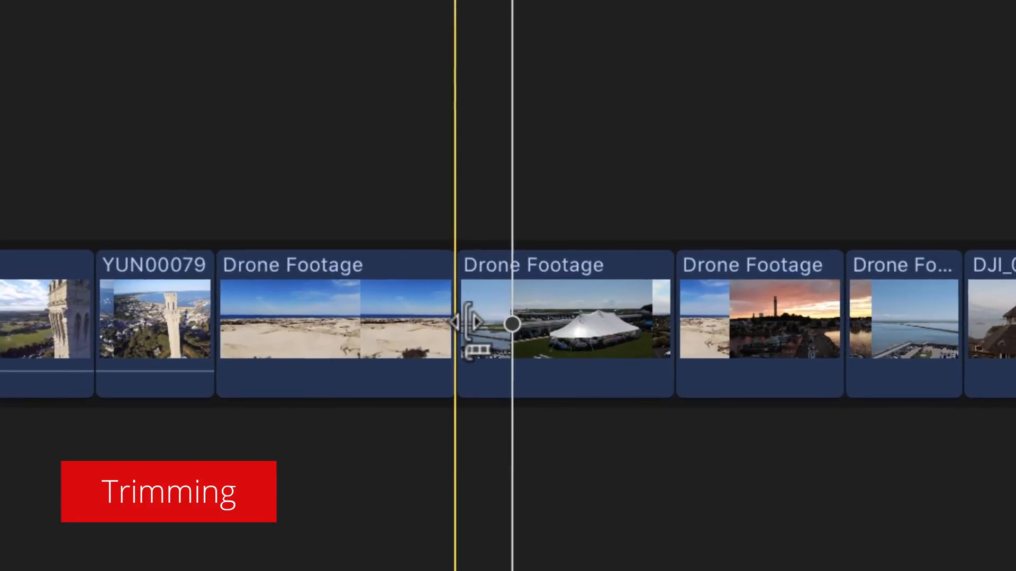
Ripple-trim the white-tent Drone Footage clip's start by 19 seconds, shortening the project to 05:15:13.
{"action": "left_click", "coordinate": [481, 539]}
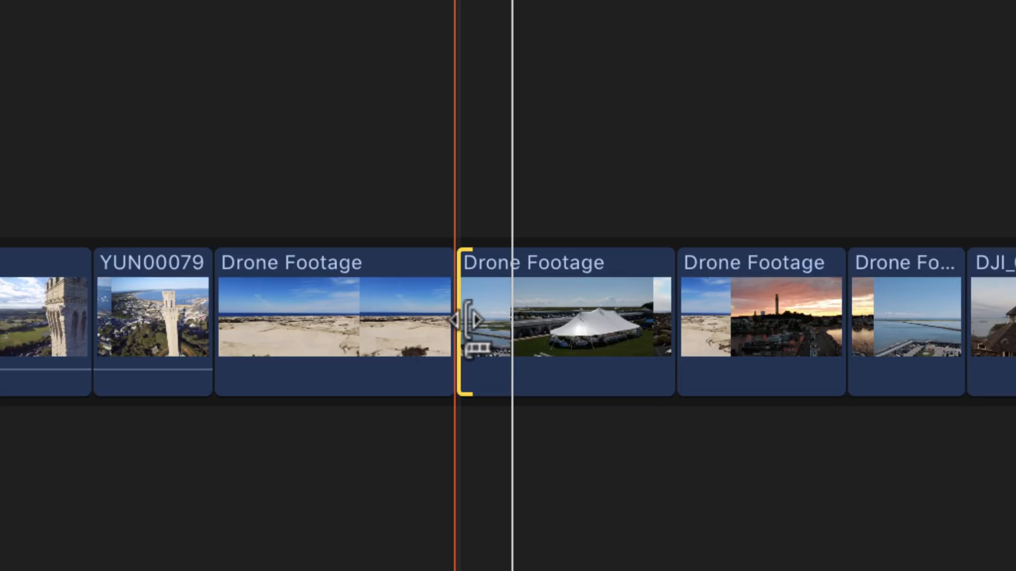
{"action": "left_click_drag", "start_coordinate": [466, 320], "coordinate": [485, 313]}
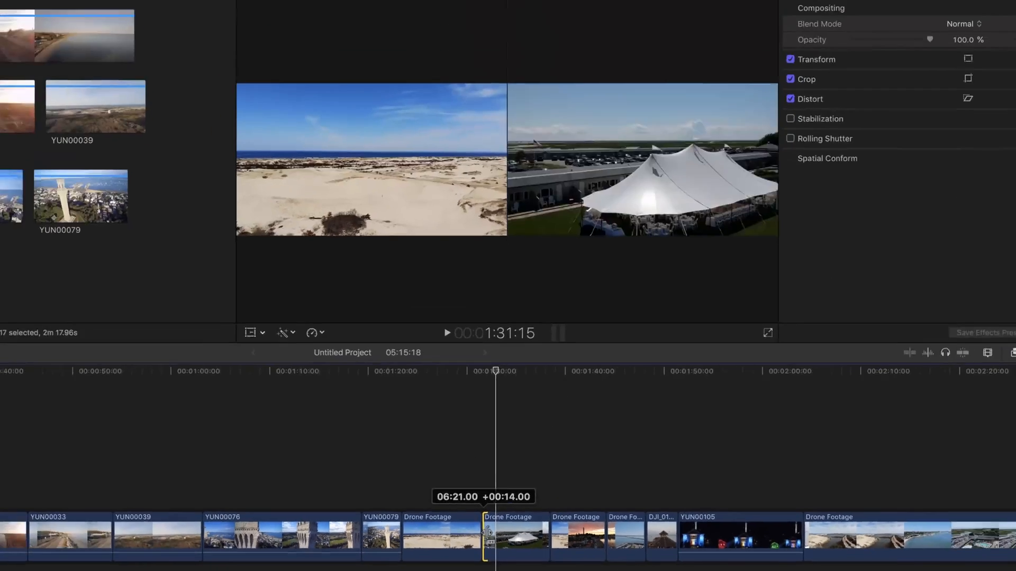
{"action": "left_click_drag", "start_coordinate": [488, 532], "coordinate": [489, 535]}
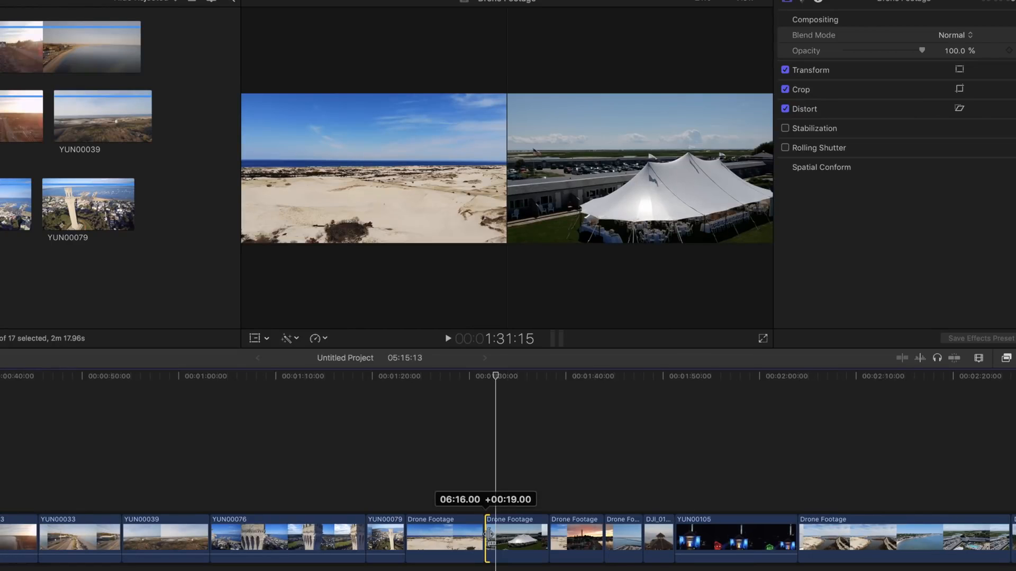
{"action": "left_click_drag", "start_coordinate": [490, 533], "coordinate": [490, 534]}
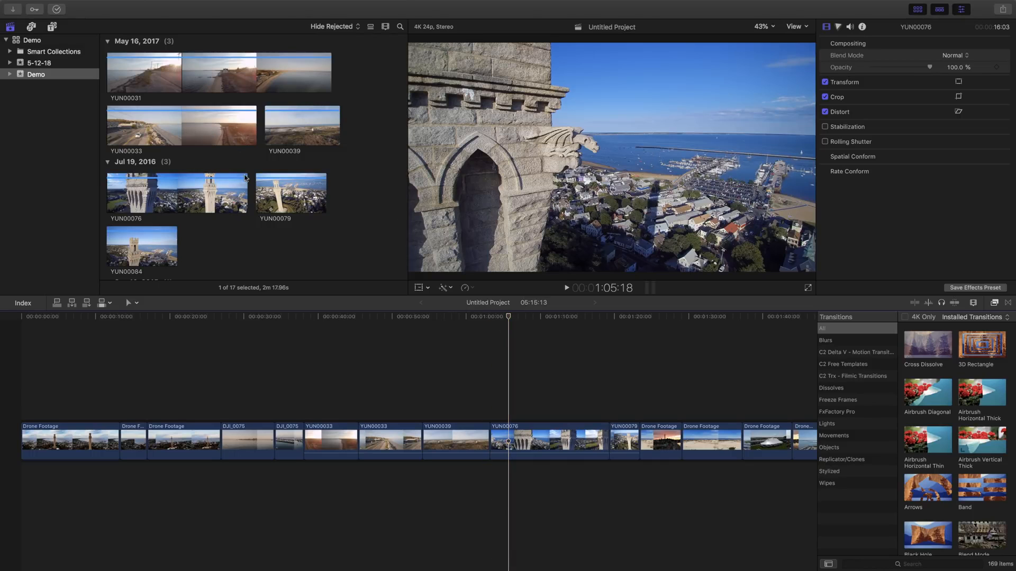
Drag The Legend Begins music from the browser beneath the drone clips, starting at the project's beginning.
{"action": "scroll", "coordinate": [243, 174], "scroll_direction": "down", "scroll_amount": 3}
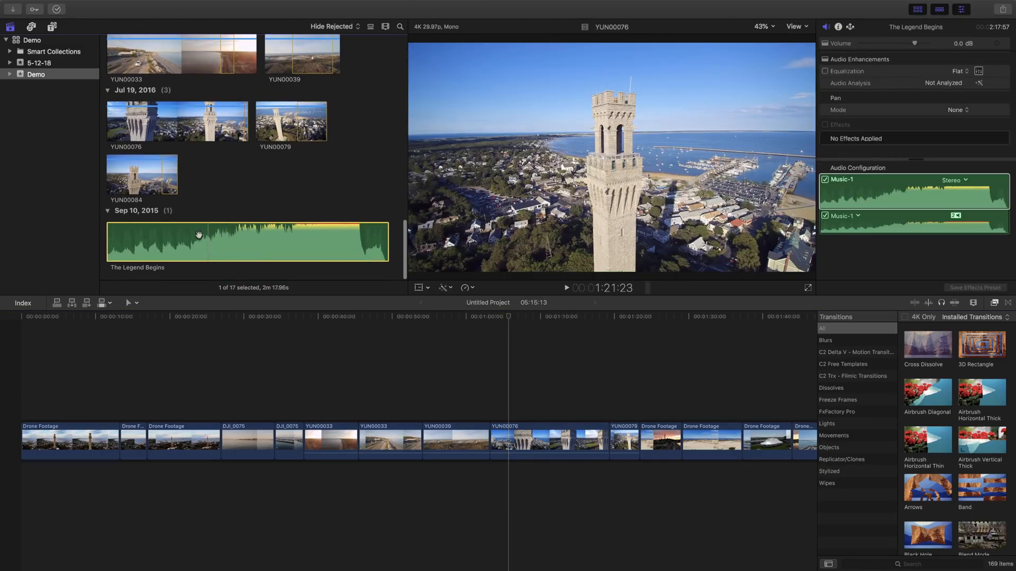
{"action": "left_click", "coordinate": [190, 233]}
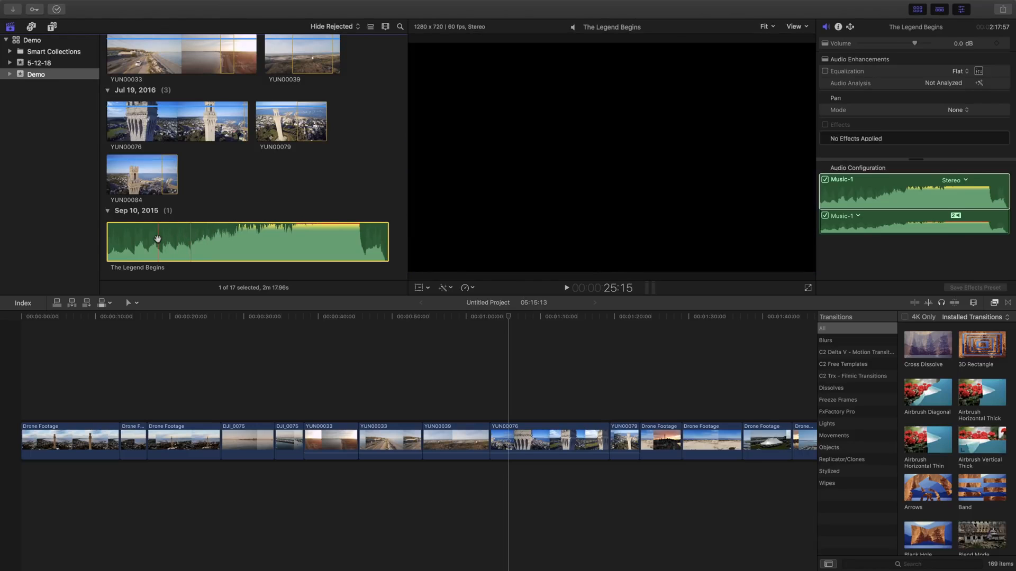
{"action": "left_click_drag", "start_coordinate": [158, 239], "coordinate": [21, 478]}
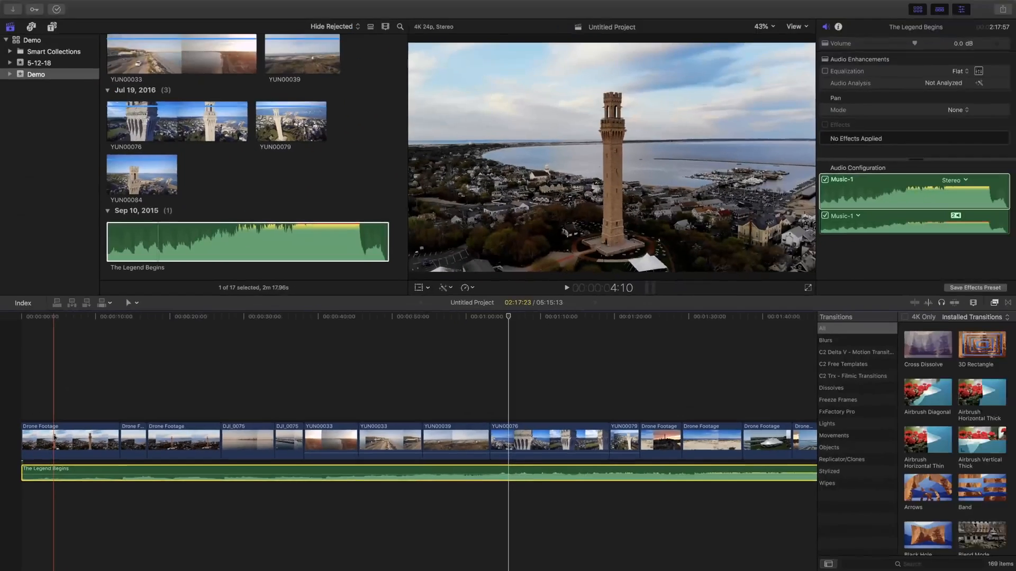
{"action": "left_click", "coordinate": [253, 180]}
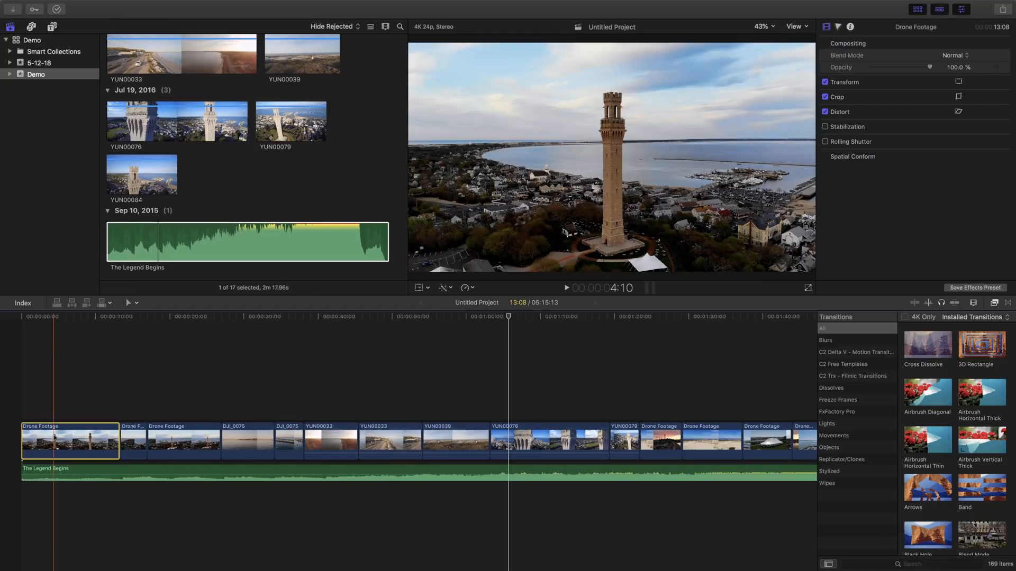
{"action": "key", "text": "Delete"}
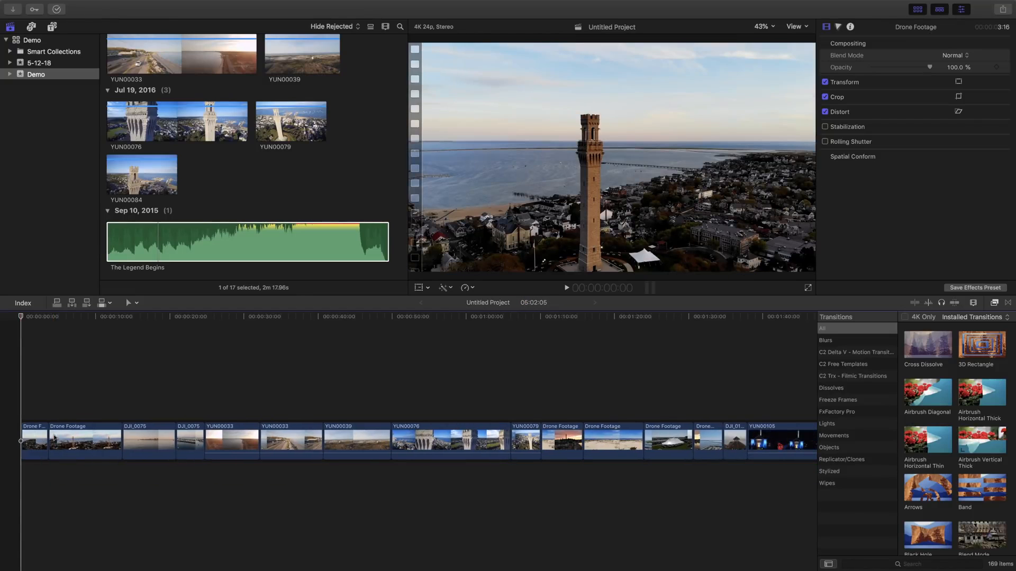
{"action": "key", "text": "super+z"}
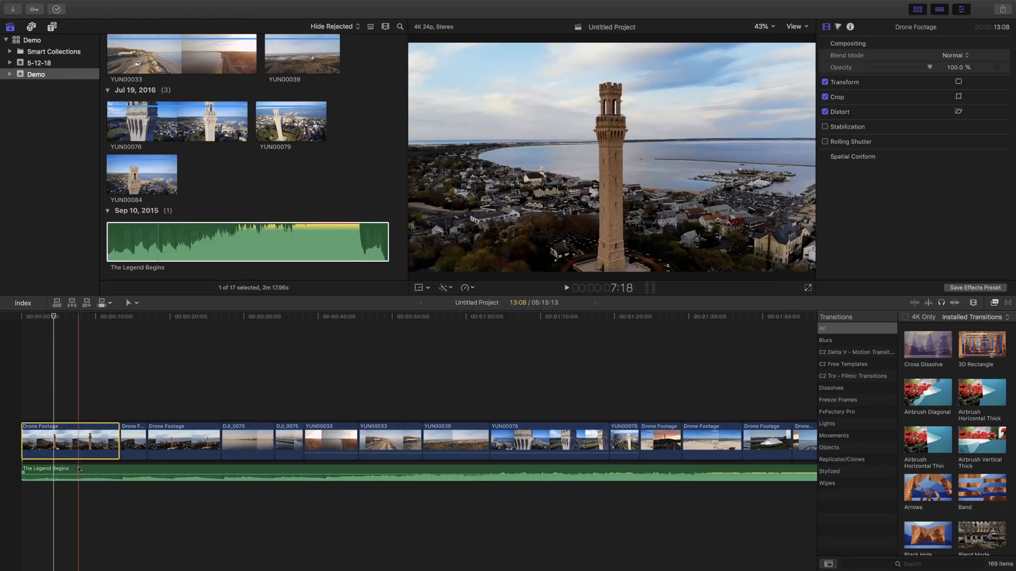
{"action": "left_click_drag", "start_coordinate": [85, 471], "coordinate": [188, 469]}
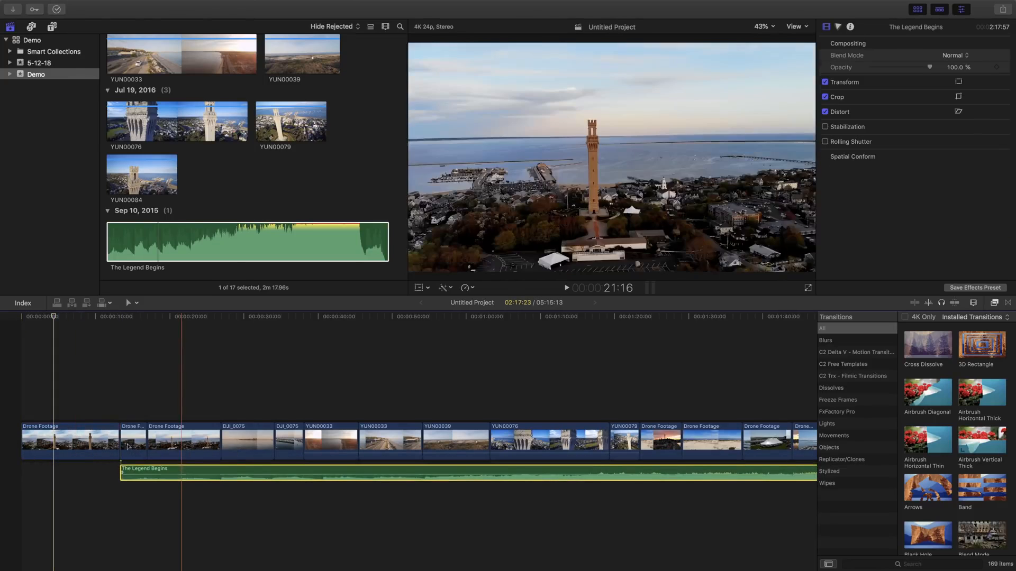
{"action": "left_click", "coordinate": [93, 442]}
{"action": "key", "text": "Delete"}
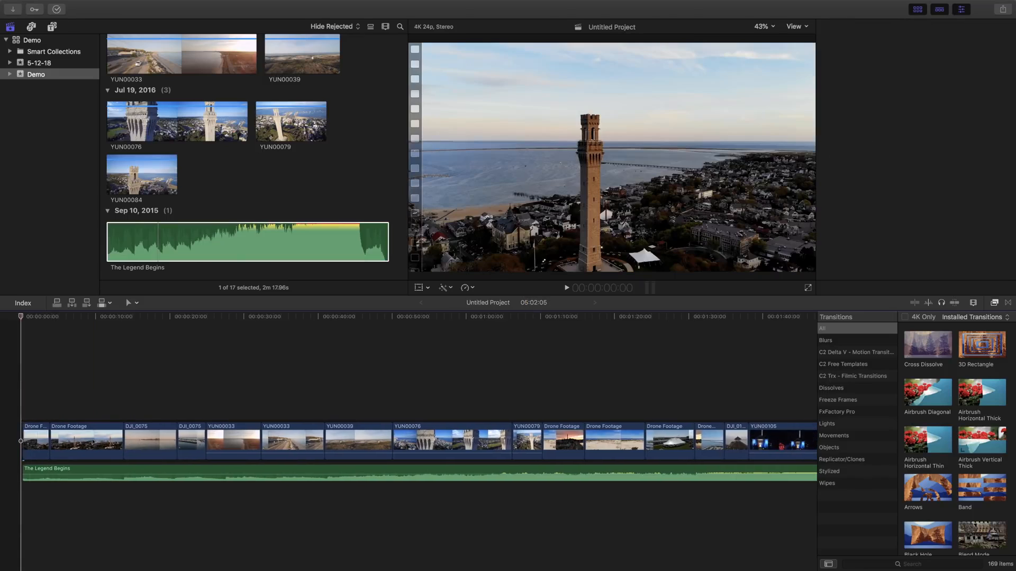
{"action": "key", "text": "super+z"}
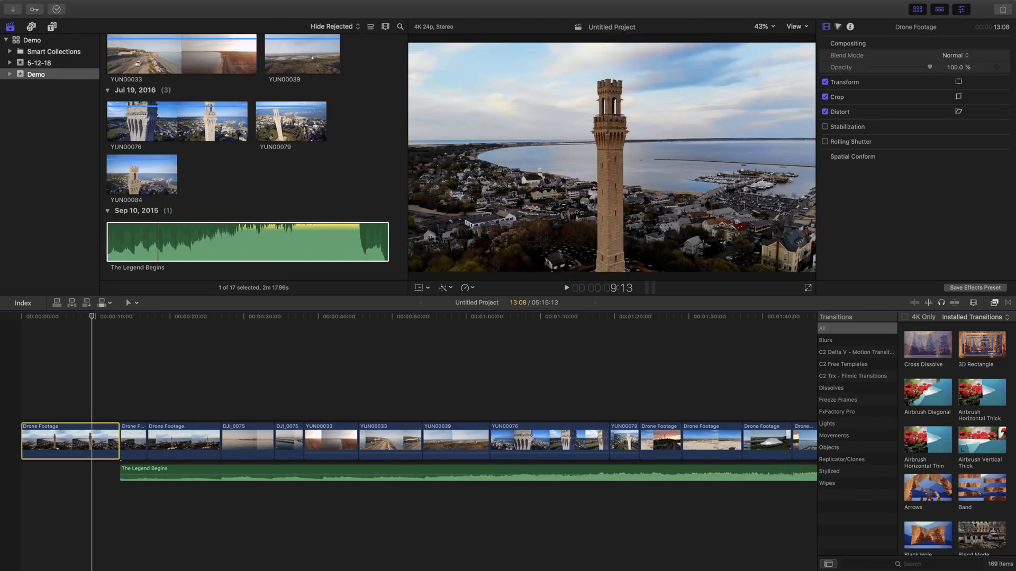
{"action": "left_click_drag", "start_coordinate": [143, 475], "coordinate": [44, 473]}
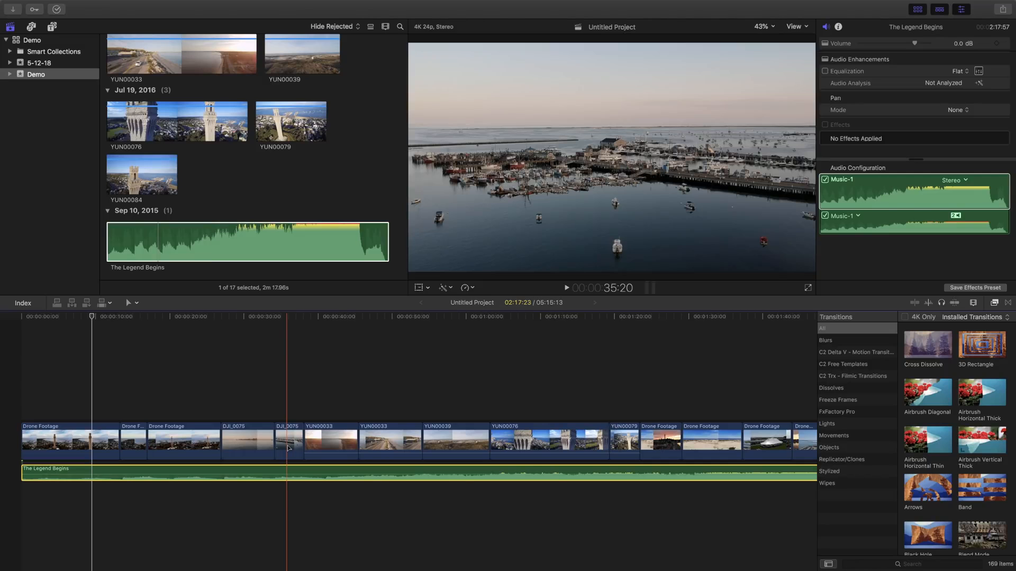
{"action": "left_click", "coordinate": [393, 447]}
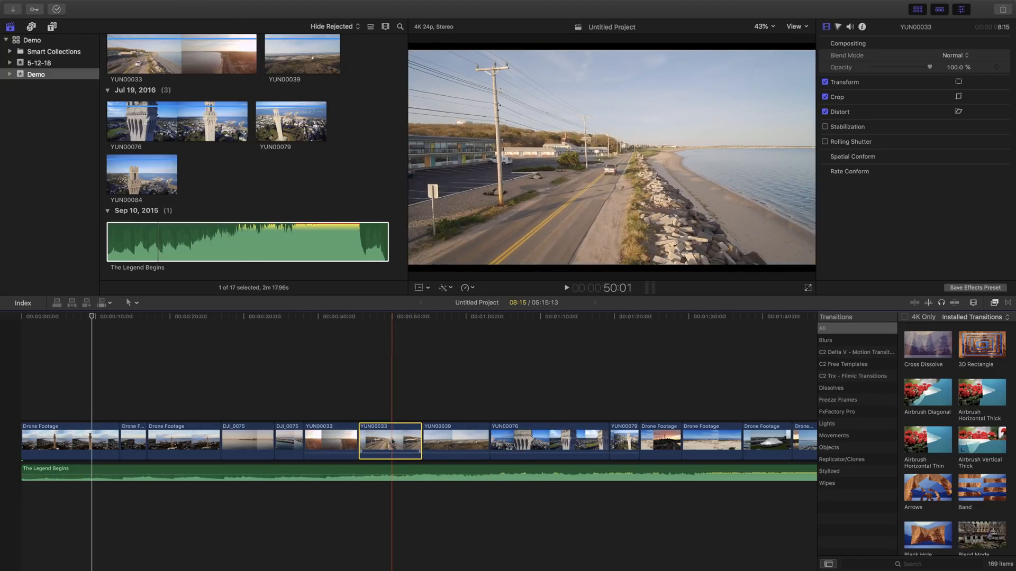
{"action": "key", "text": "Delete"}
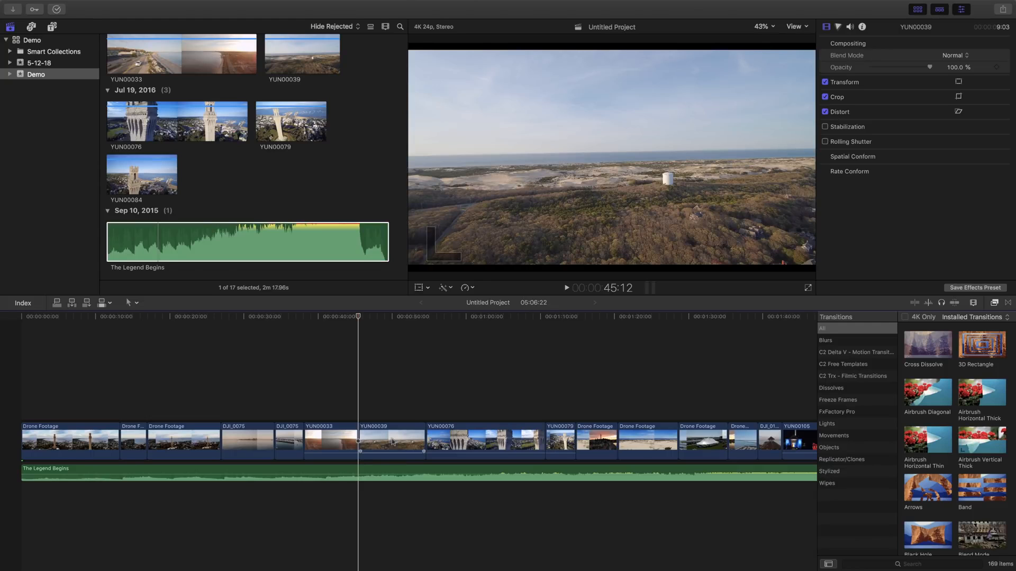
{"action": "key", "text": "super+z"}
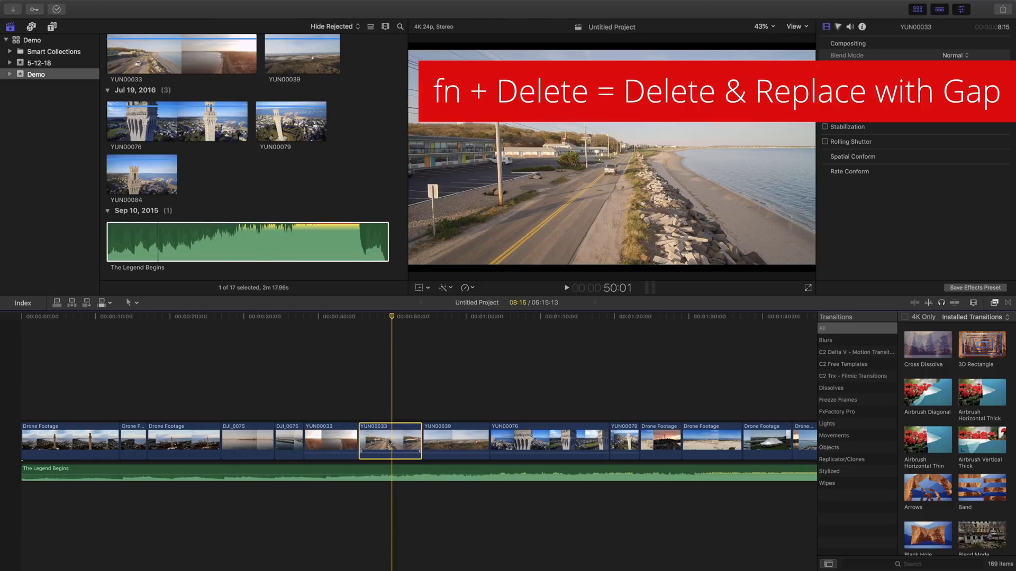
Test replacing YUN00033 with a gap and deleting it, playing back and undoing both so the clip stays.
{"action": "key", "text": "Delete"}
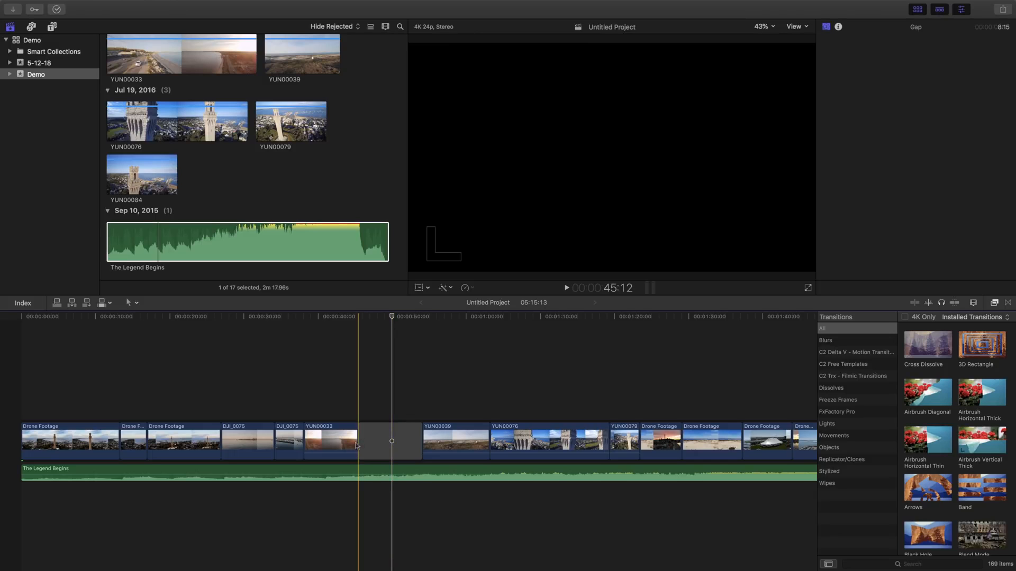
{"action": "left_click", "coordinate": [330, 446]}
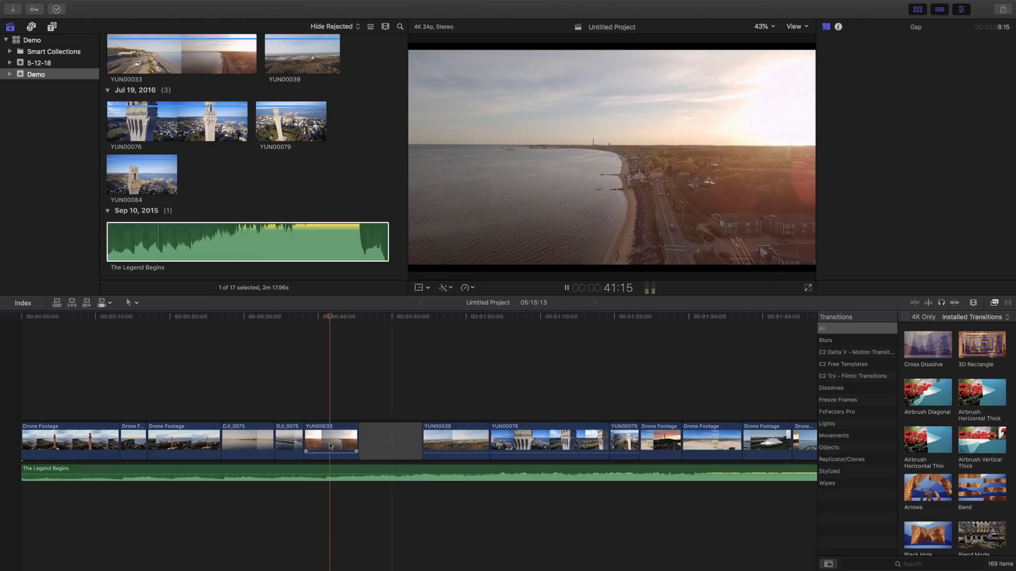
{"action": "key", "text": "space"}
{"action": "key", "text": "XF86AudioMute"}
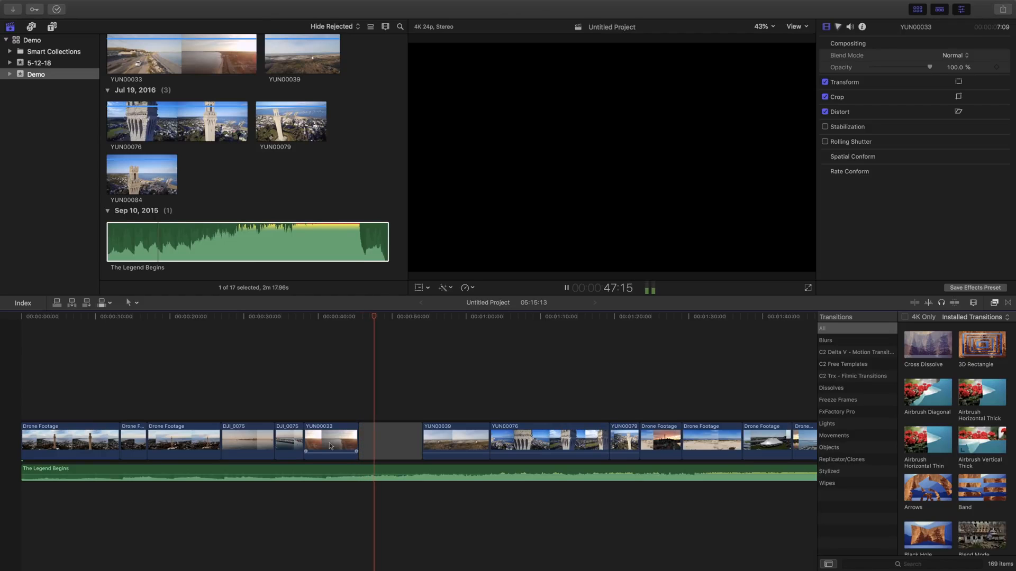
{"action": "key", "text": "space"}
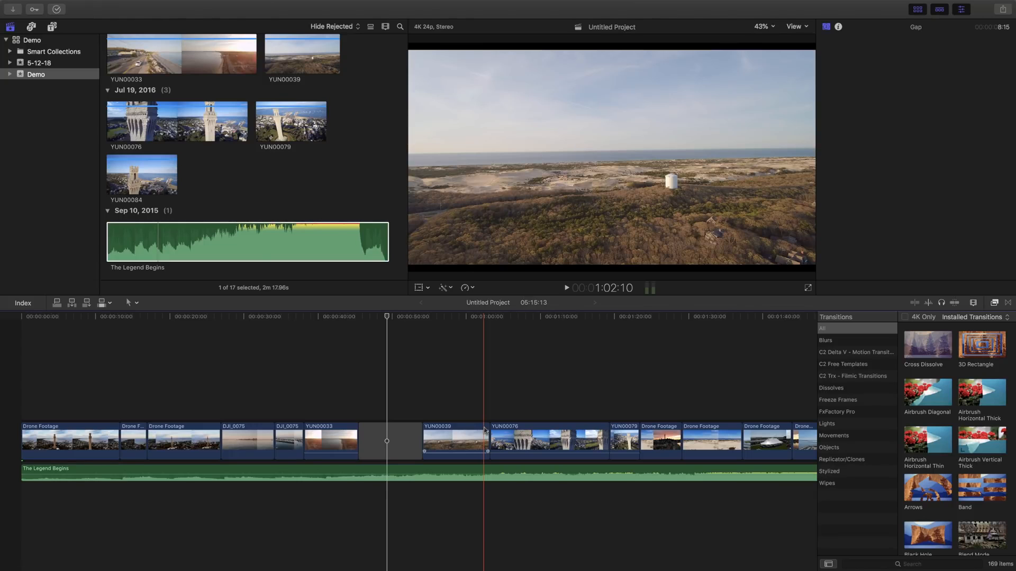
{"action": "key", "text": "super+z"}
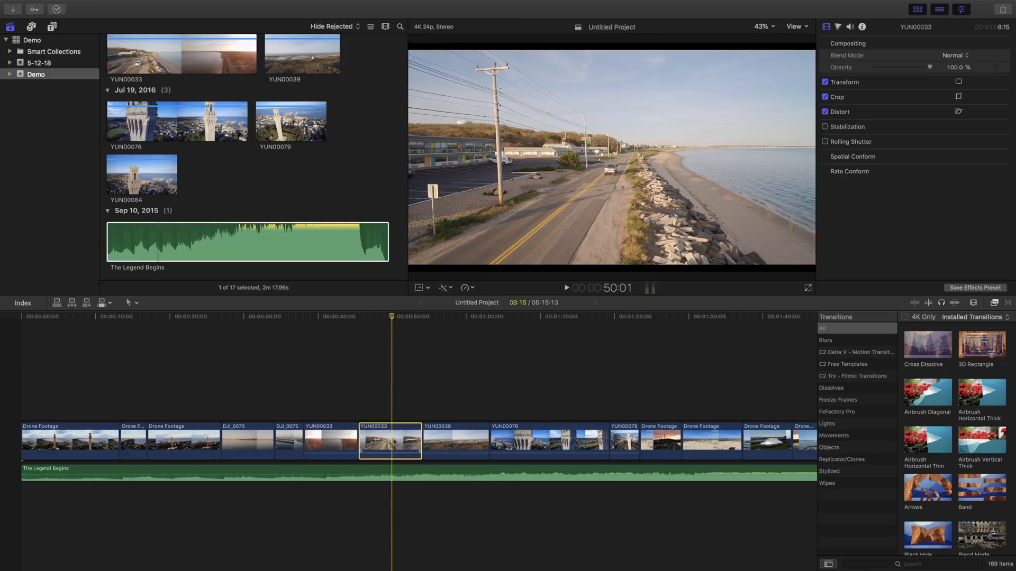
{"action": "key", "text": "Delete"}
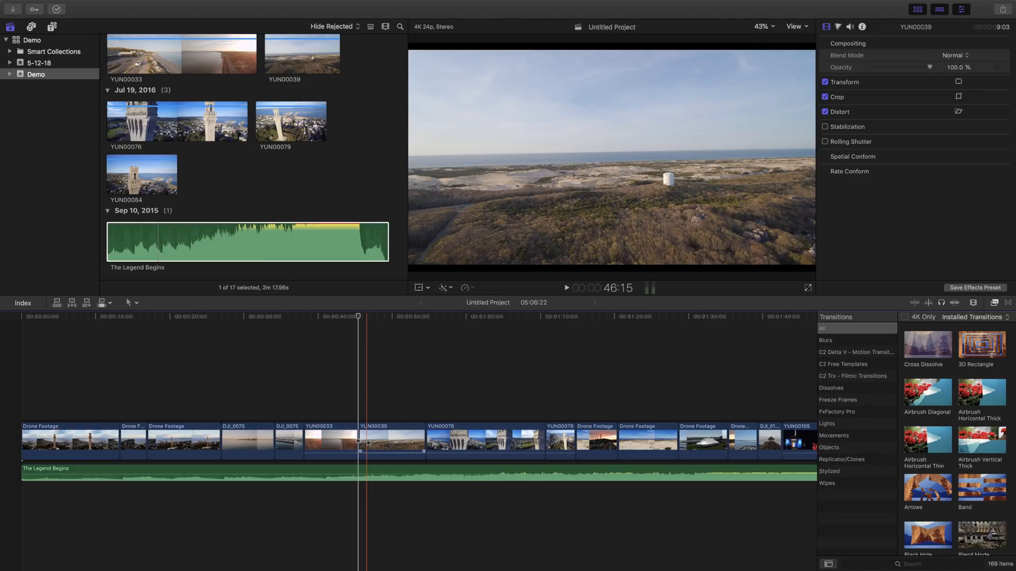
{"action": "key", "text": "super+z"}
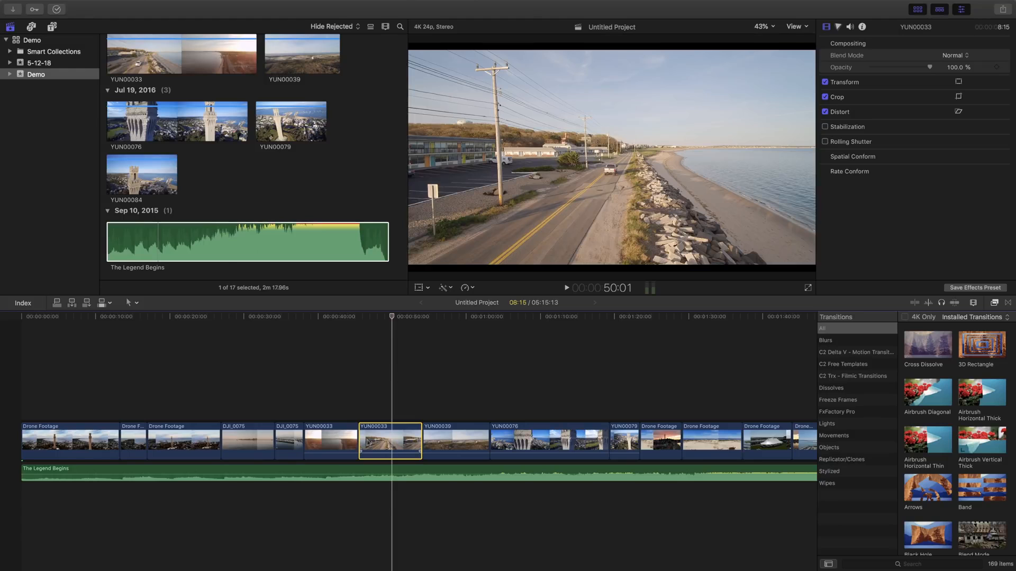
Lift YUN00033 out as a connected clip, slide it later, and drop it into the main storyline.
{"action": "left_click", "coordinate": [132, 302]}
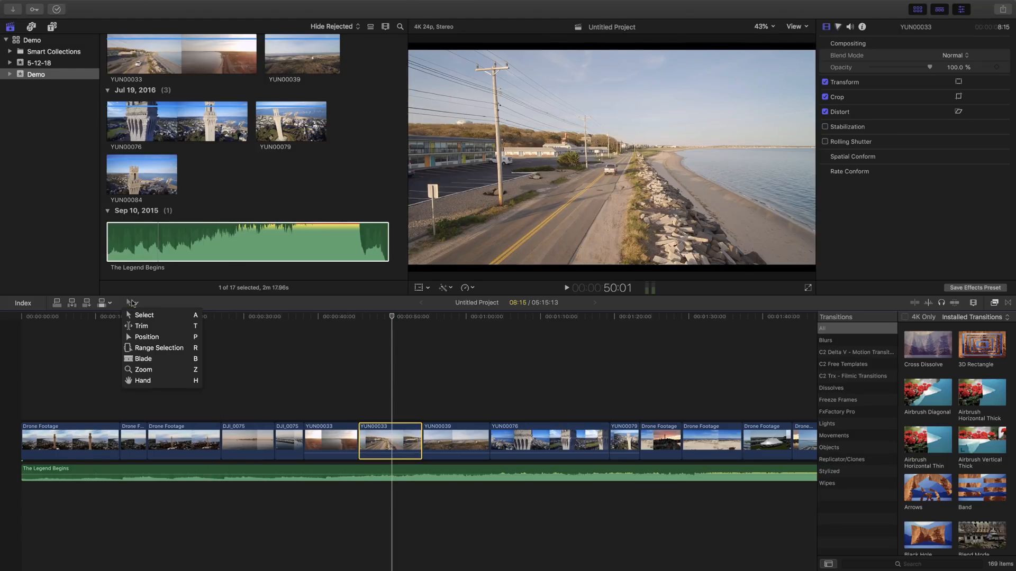
{"action": "left_click", "coordinate": [134, 303]}
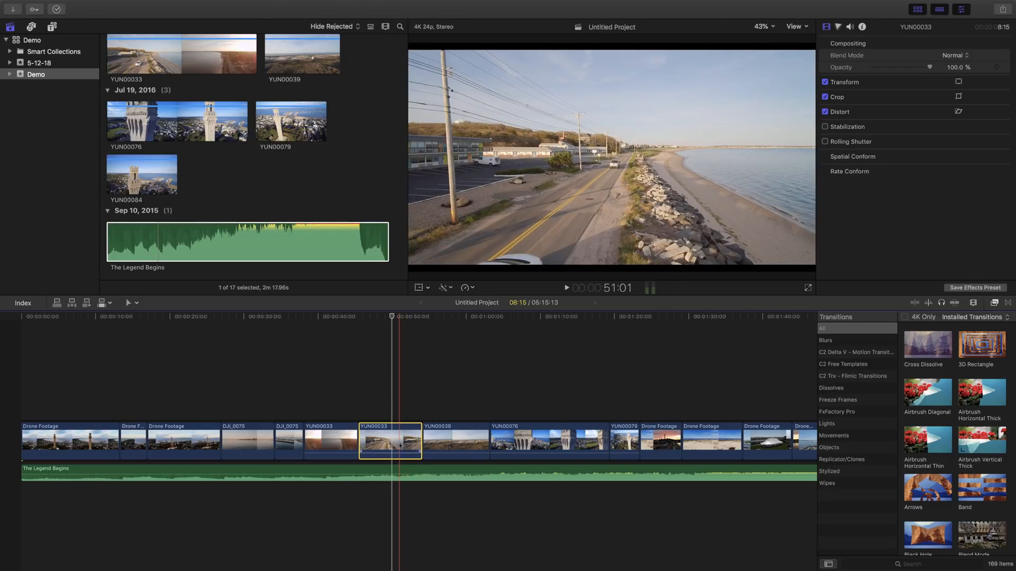
{"action": "left_click_drag", "start_coordinate": [400, 446], "coordinate": [530, 403]}
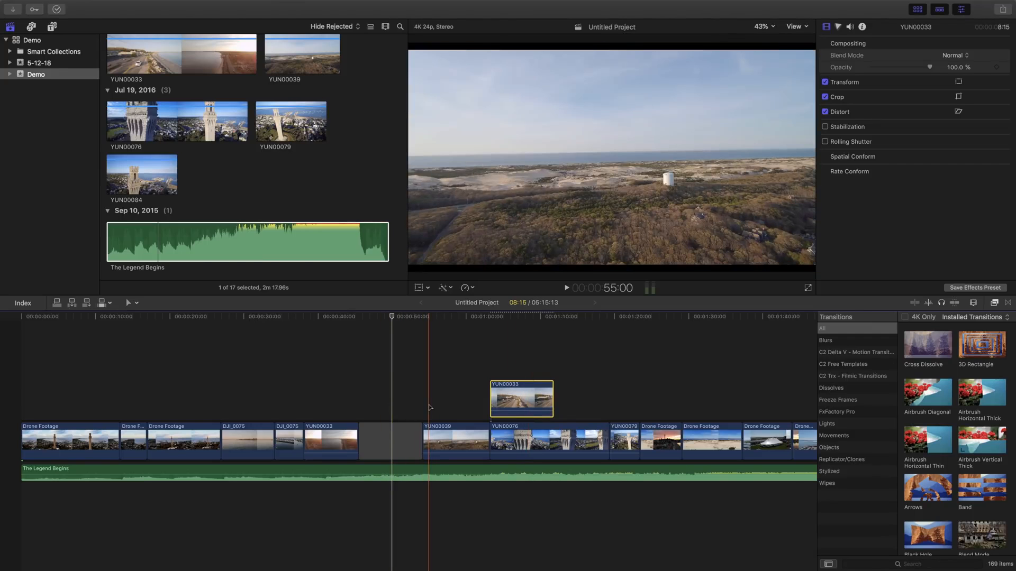
{"action": "left_click_drag", "start_coordinate": [514, 400], "coordinate": [703, 394]}
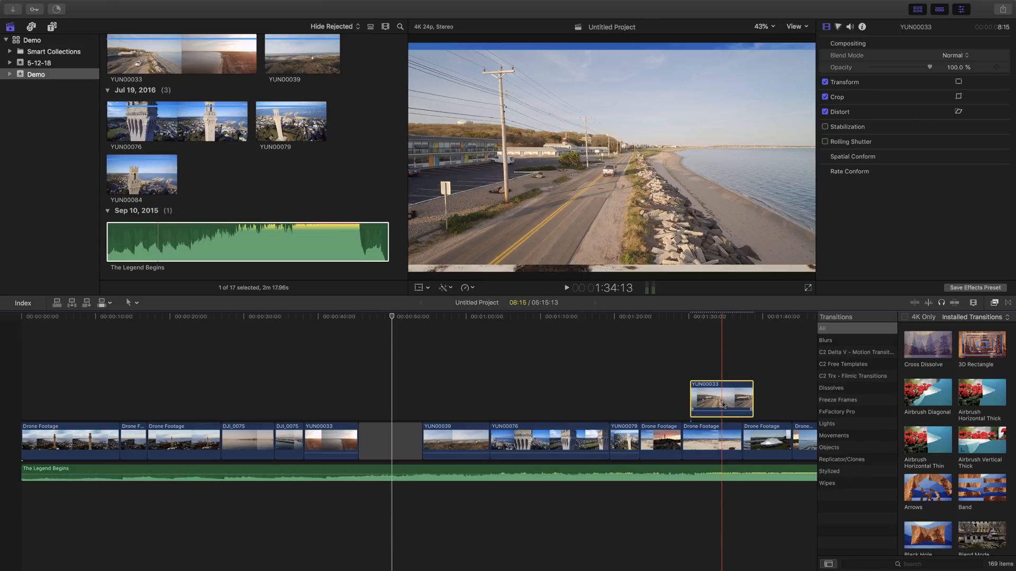
{"action": "left_click_drag", "start_coordinate": [713, 403], "coordinate": [704, 431]}
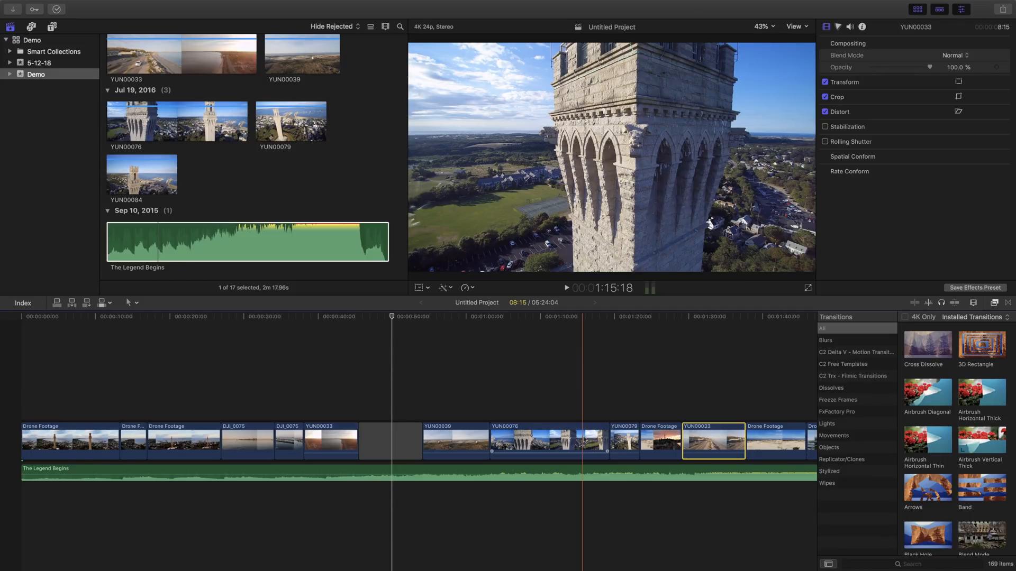
Split YUN00076 into two pieces at the playhead with Cmd+B, after trying and undoing a blade cut.
{"action": "key", "text": "b"}
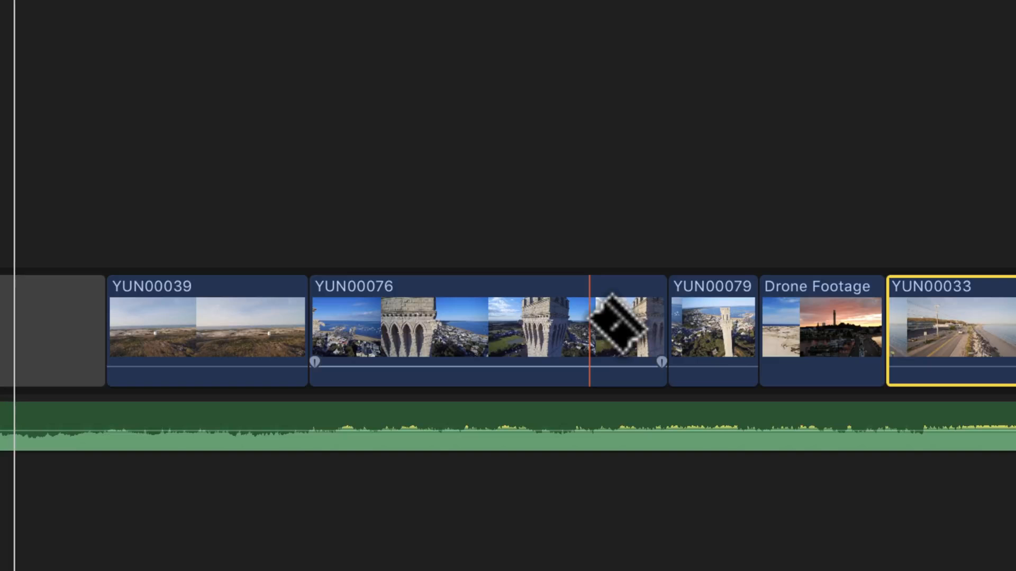
{"action": "left_click", "coordinate": [589, 317]}
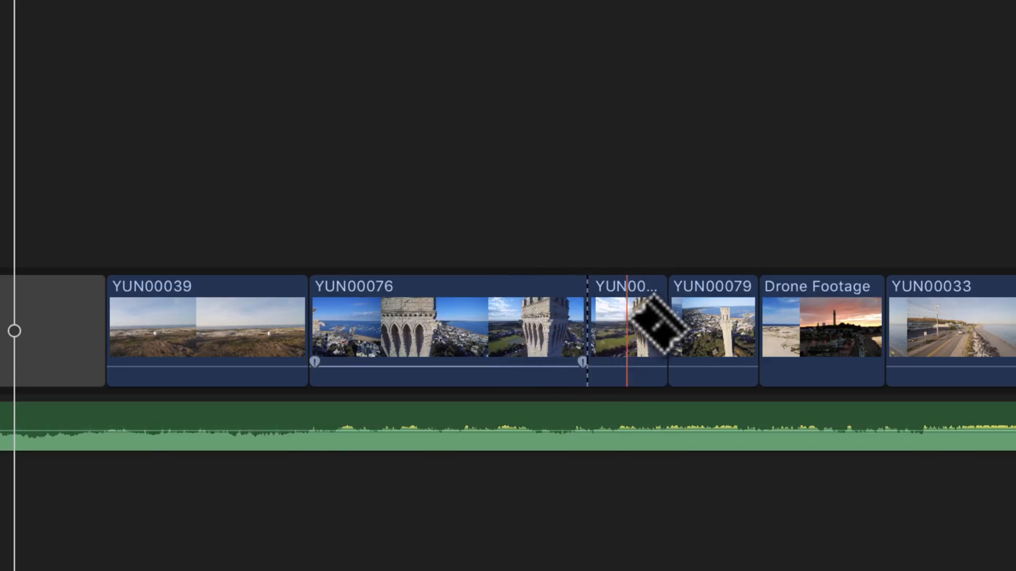
{"action": "key", "text": "super+z"}
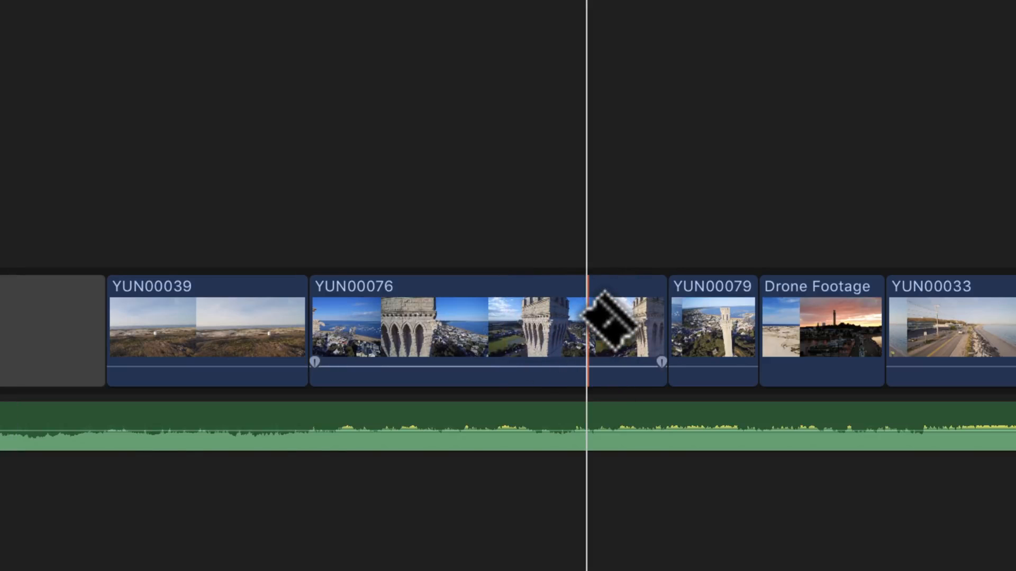
{"action": "key", "text": "a"}
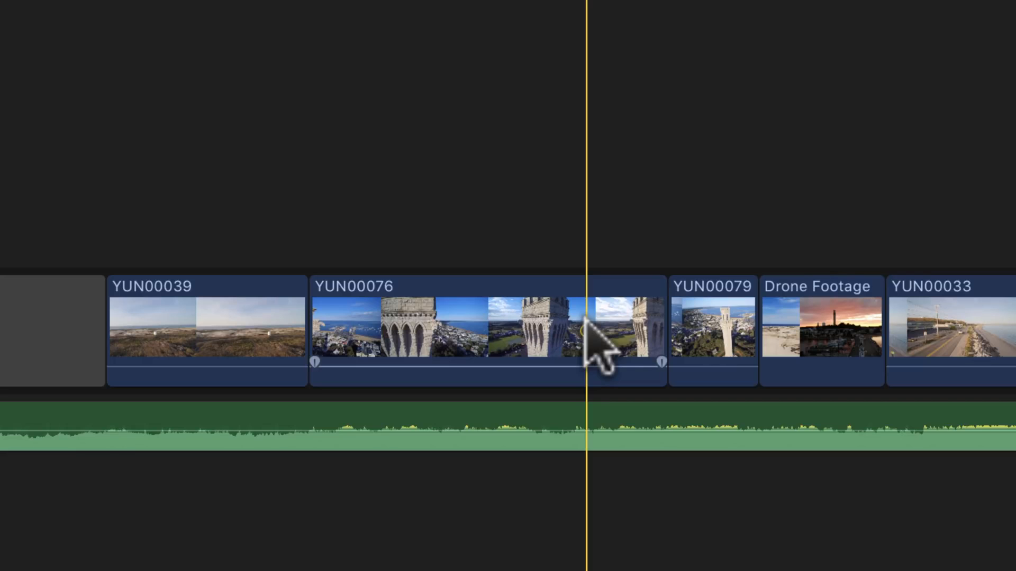
{"action": "key", "text": "super+b"}
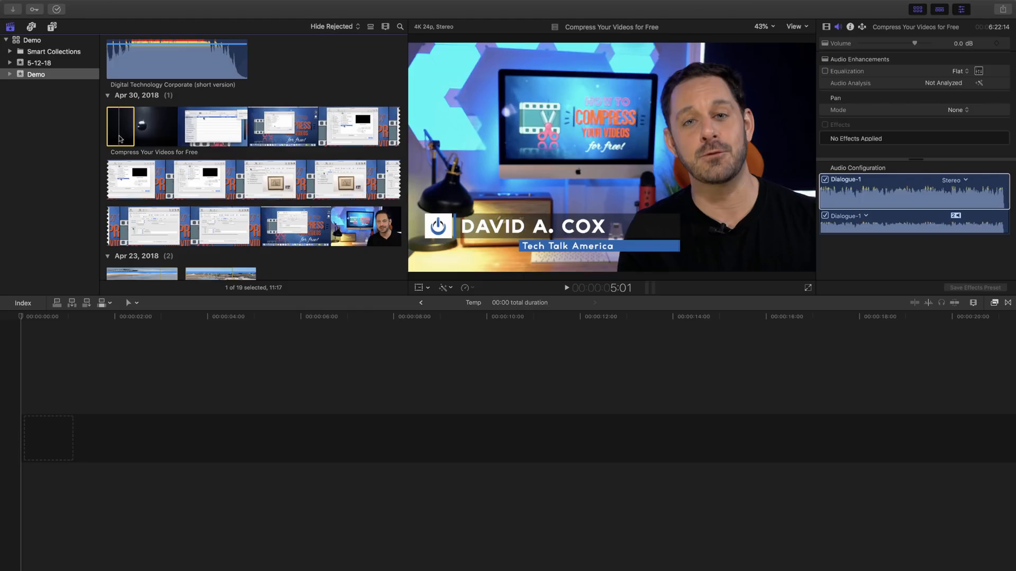
Append the Compress Your Videos for Free clip to the Temp timeline and deselect the browser clip.
{"action": "key", "text": "e"}
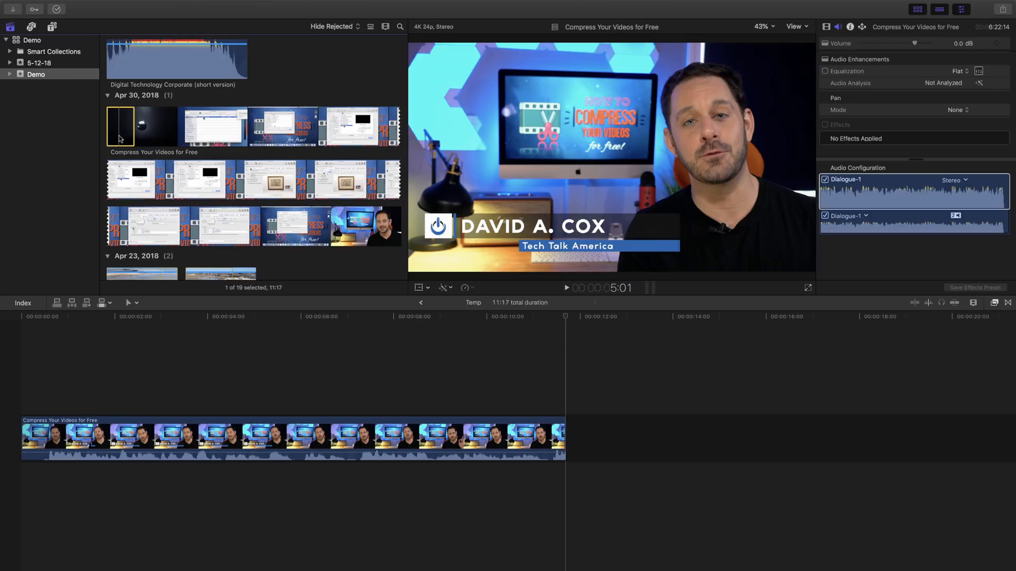
{"action": "left_click", "coordinate": [4, 344]}
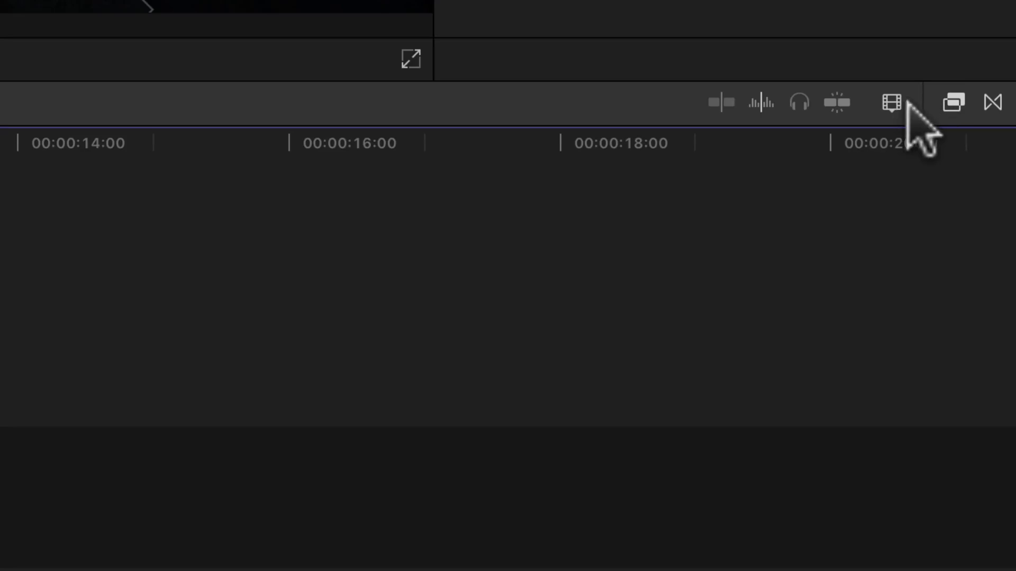
Increase the timeline clip height with the Clip Appearance slider.
{"action": "left_click", "coordinate": [892, 103]}
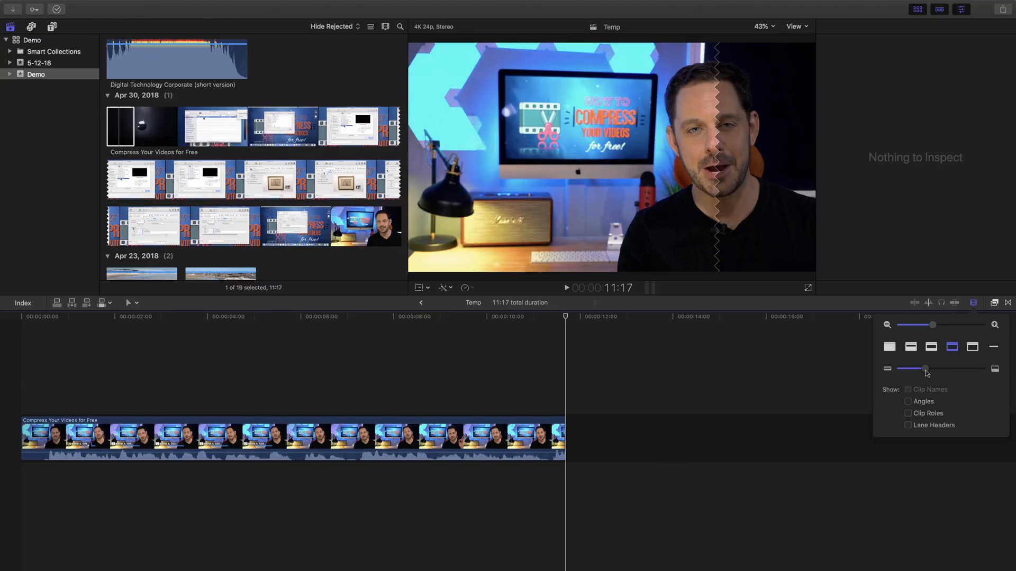
{"action": "left_click_drag", "start_coordinate": [927, 373], "coordinate": [982, 369]}
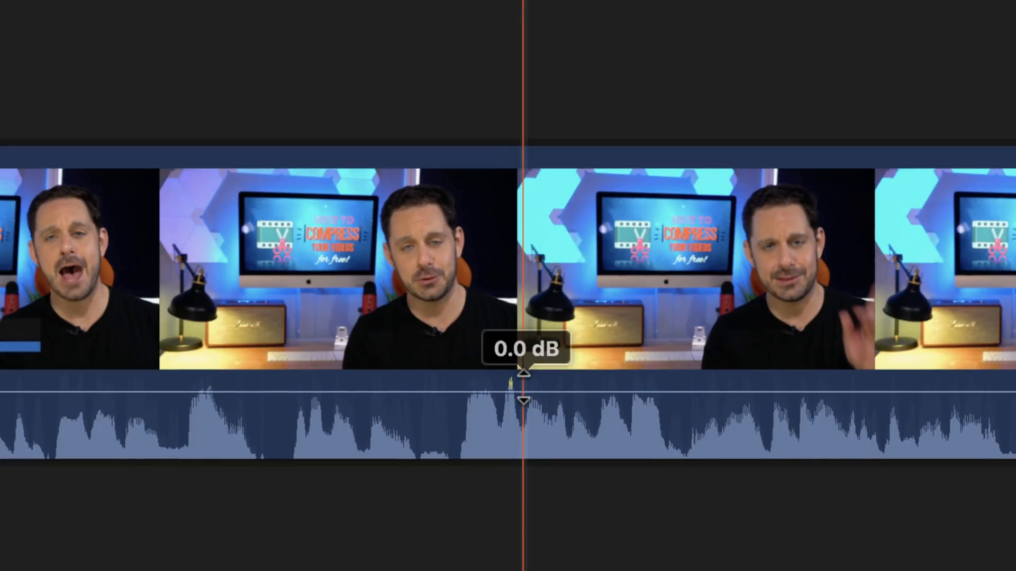
Drag the Compress Your Videos for Free clip's volume line up to 4.0 dB.
{"action": "left_click_drag", "start_coordinate": [522, 387], "coordinate": [523, 379]}
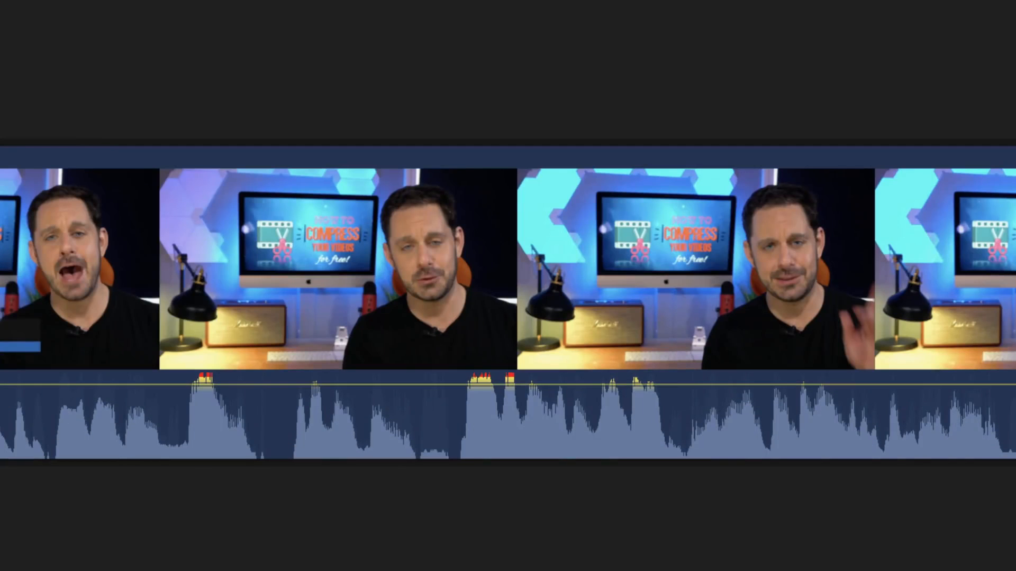
{"action": "left_click", "coordinate": [509, 91]}
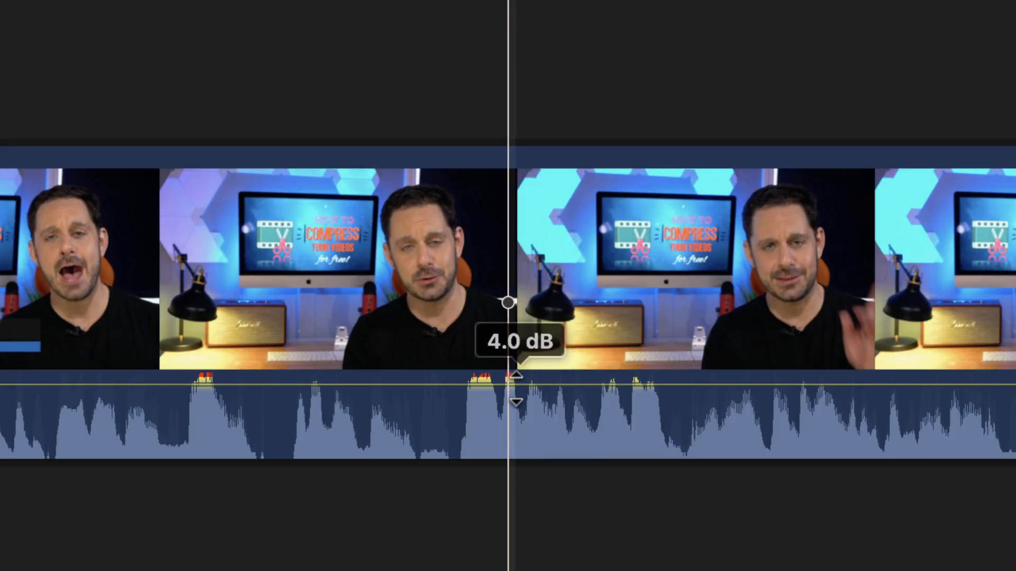
{"action": "mouse_move", "coordinate": [516, 397]}
{"action": "left_mouse_down"}
{"action": "mouse_move", "coordinate": [515, 409]}
{"action": "mouse_move", "coordinate": [519, 387]}
{"action": "left_mouse_up"}
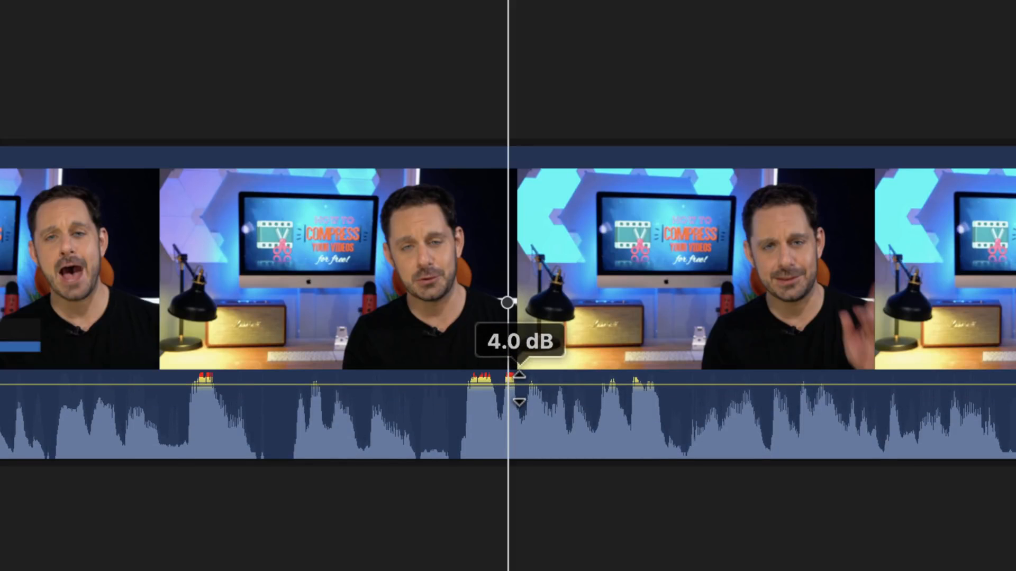
{"action": "left_click_drag", "start_coordinate": [519, 389], "coordinate": [518, 388]}
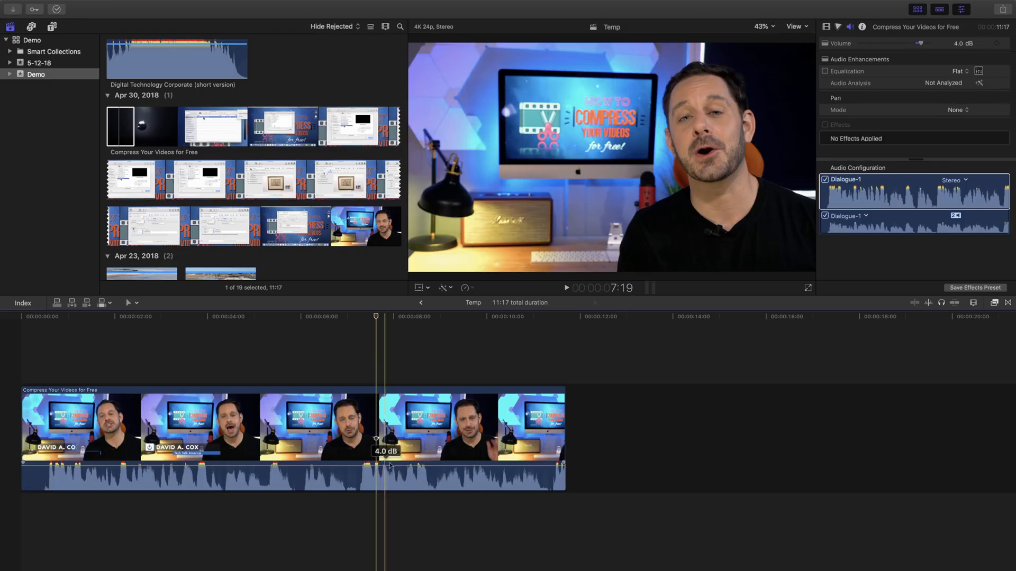
Select the clip and lower its Inspector Volume slider to 2.6 dB.
{"action": "left_click", "coordinate": [392, 409]}
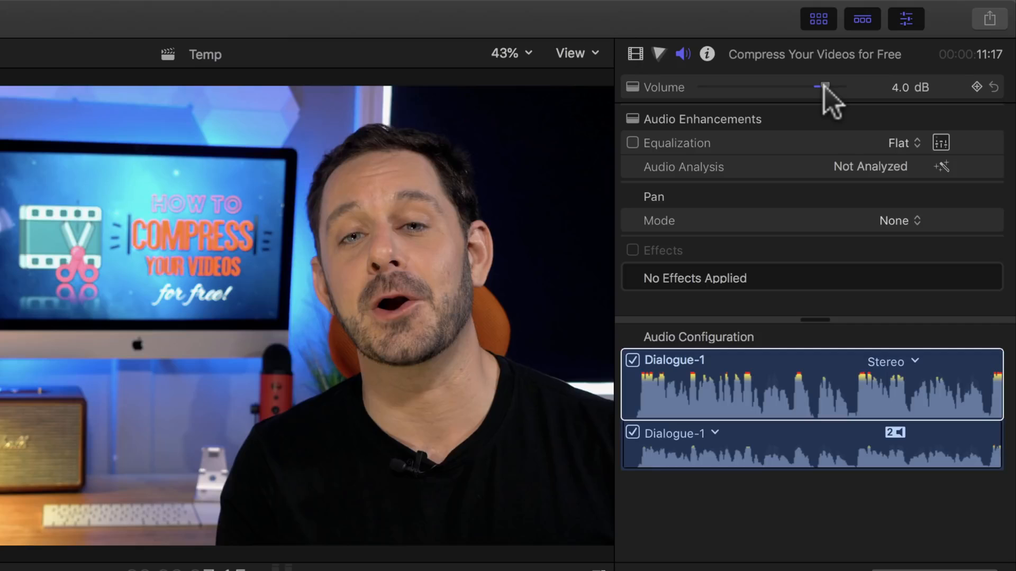
{"action": "left_click_drag", "start_coordinate": [824, 86], "coordinate": [820, 86]}
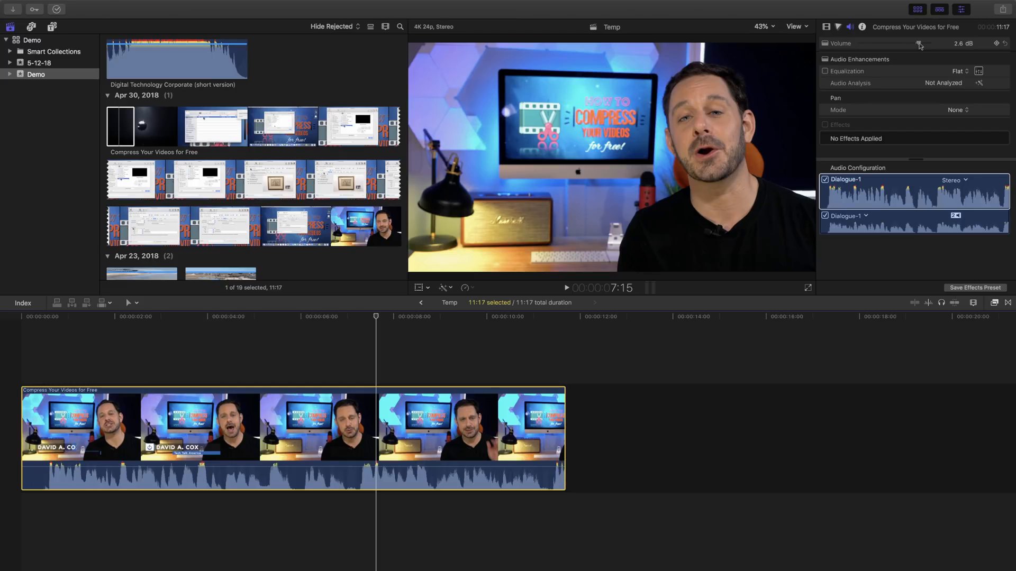
Zoom the Temp timeline in around the 7-second mark.
{"action": "left_click", "coordinate": [373, 375]}
{"action": "key", "text": "super+equal"}
{"action": "key", "text": "super+equal"}
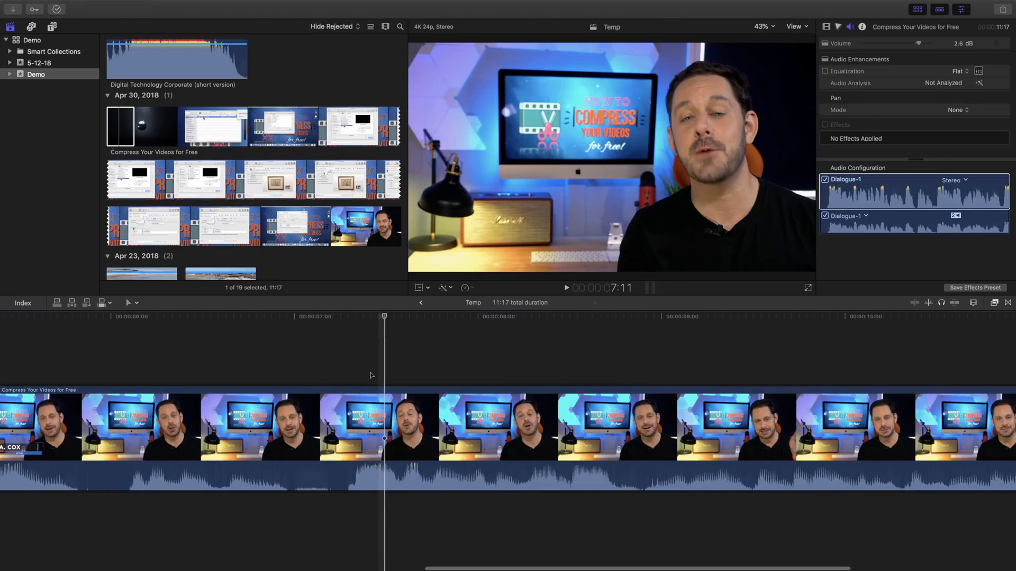
{"action": "scroll", "coordinate": [372, 375], "scroll_direction": "left", "scroll_amount": 1}
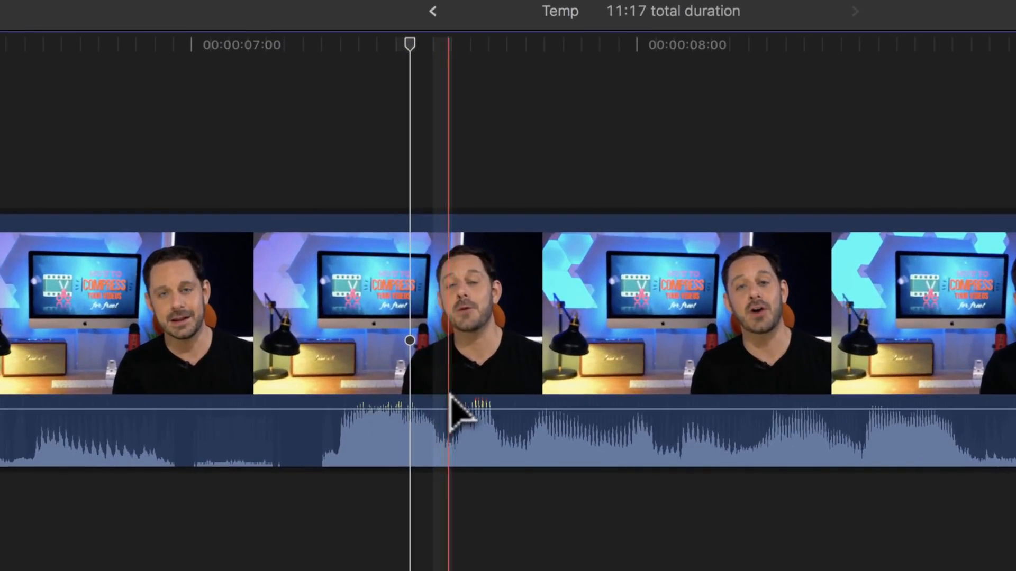
Select the clip and place the playhead just past the 7-second mark.
{"action": "mouse_move", "coordinate": [450, 464]}
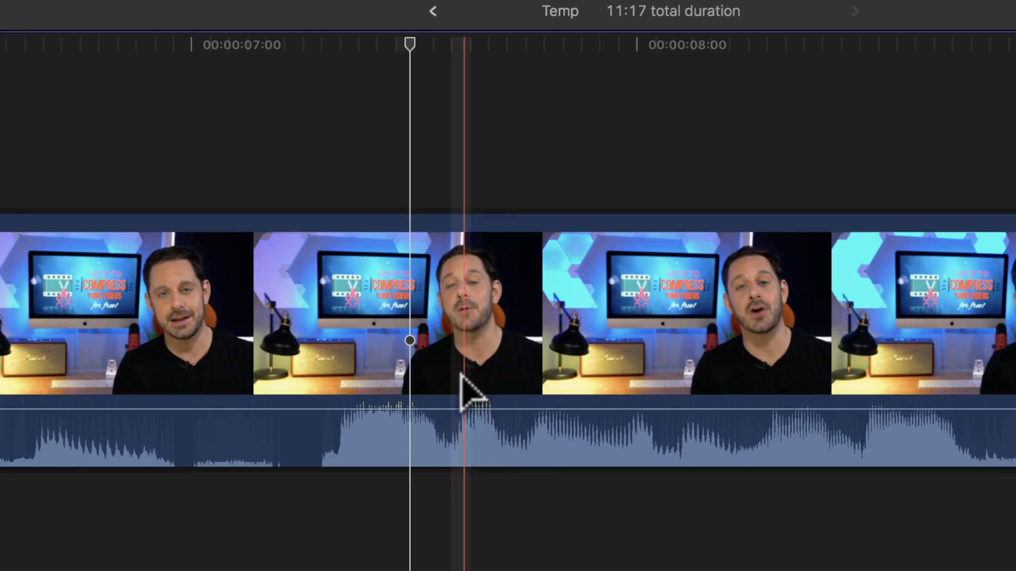
{"action": "mouse_move", "coordinate": [450, 409]}
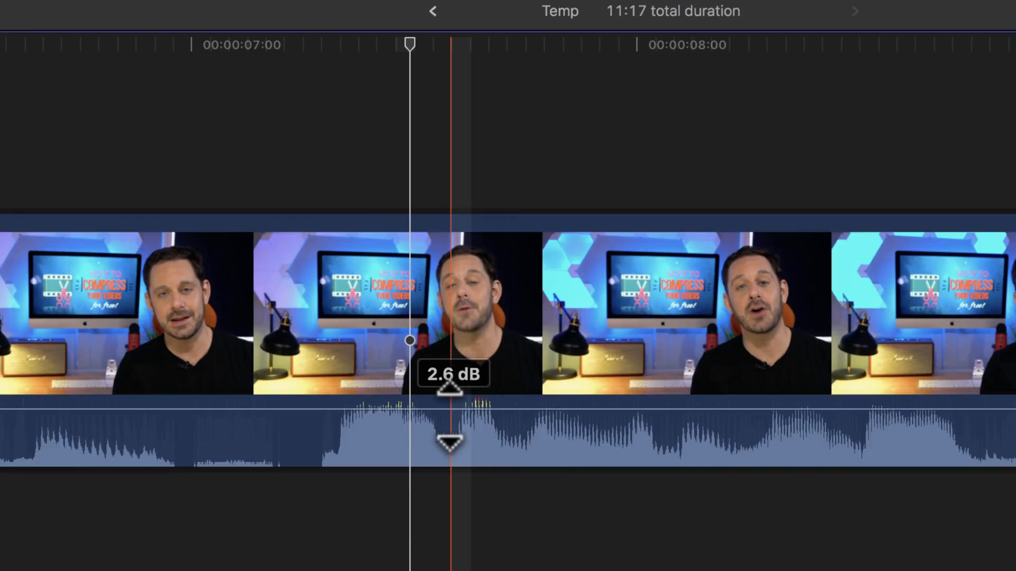
{"action": "left_click", "coordinate": [420, 405]}
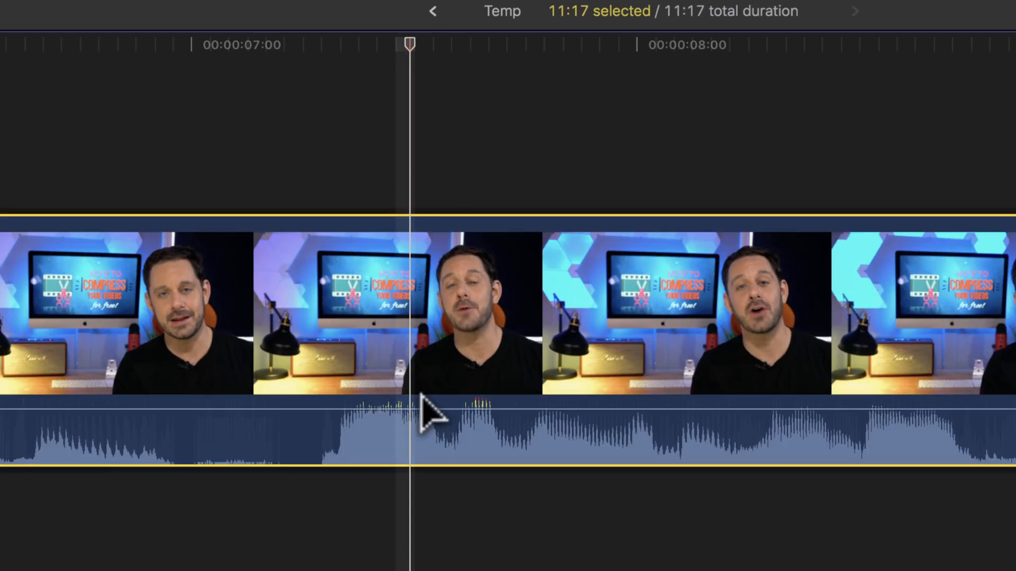
{"action": "left_click", "coordinate": [411, 41]}
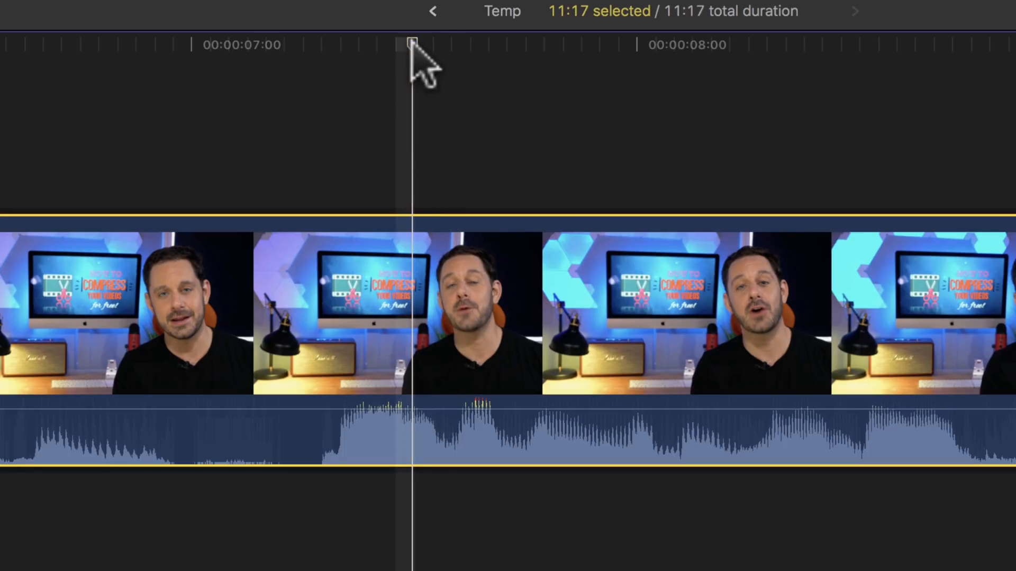
{"action": "left_click_drag", "start_coordinate": [412, 41], "coordinate": [445, 41]}
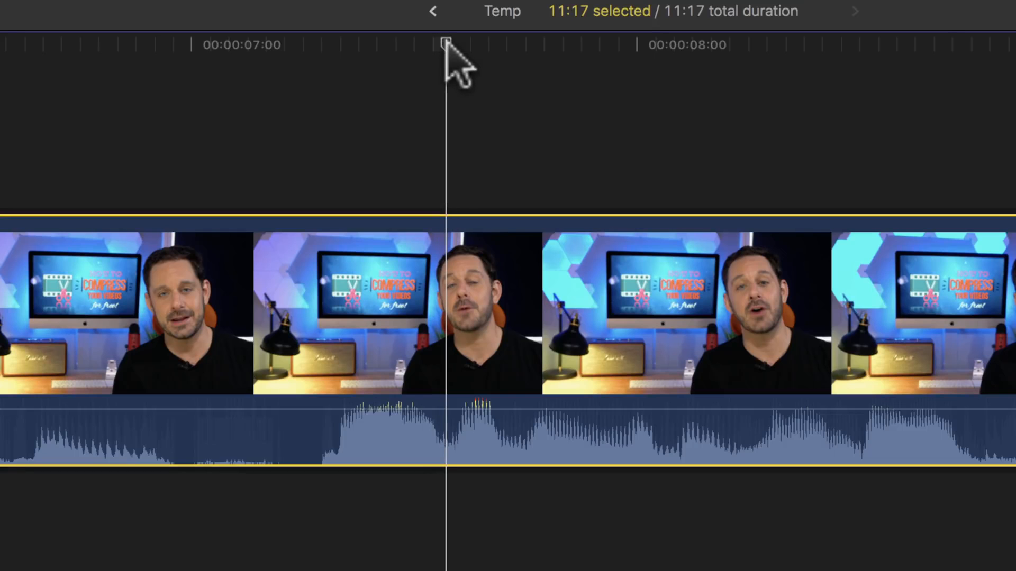
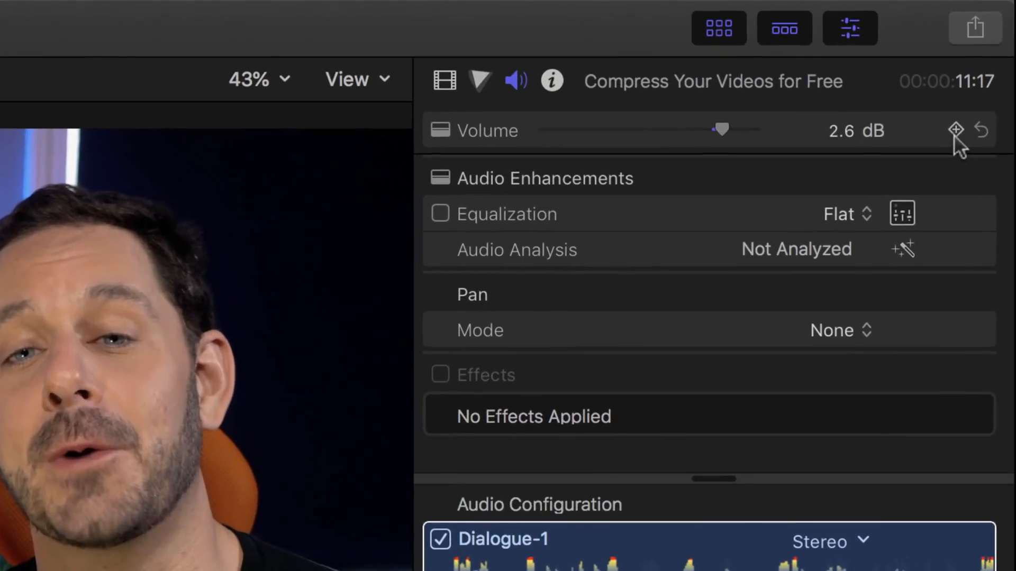
Add two volume keyframes a frame apart and lower the audio after them into a dip.
{"action": "left_click", "coordinate": [956, 131]}
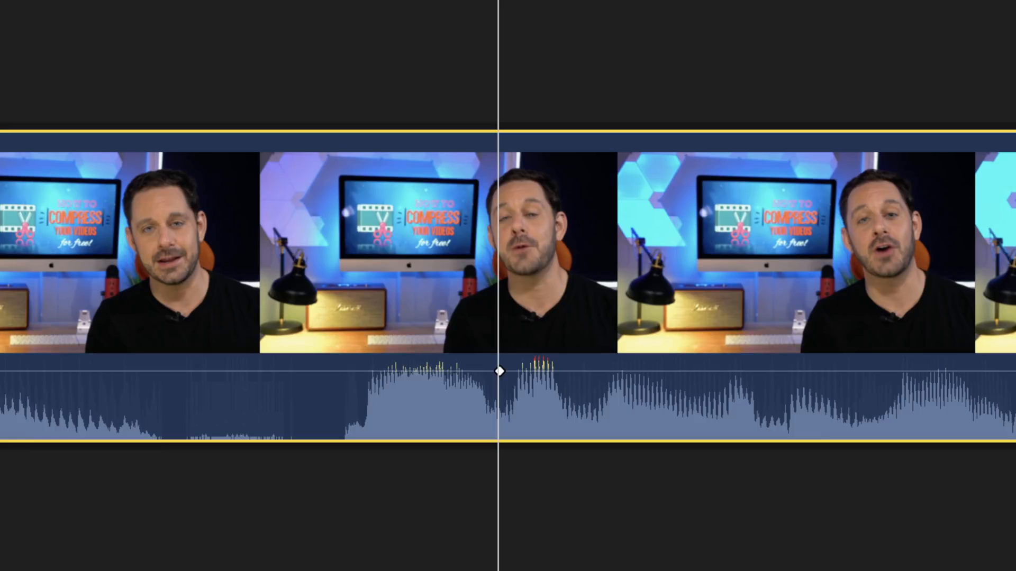
{"action": "key", "text": "Right"}
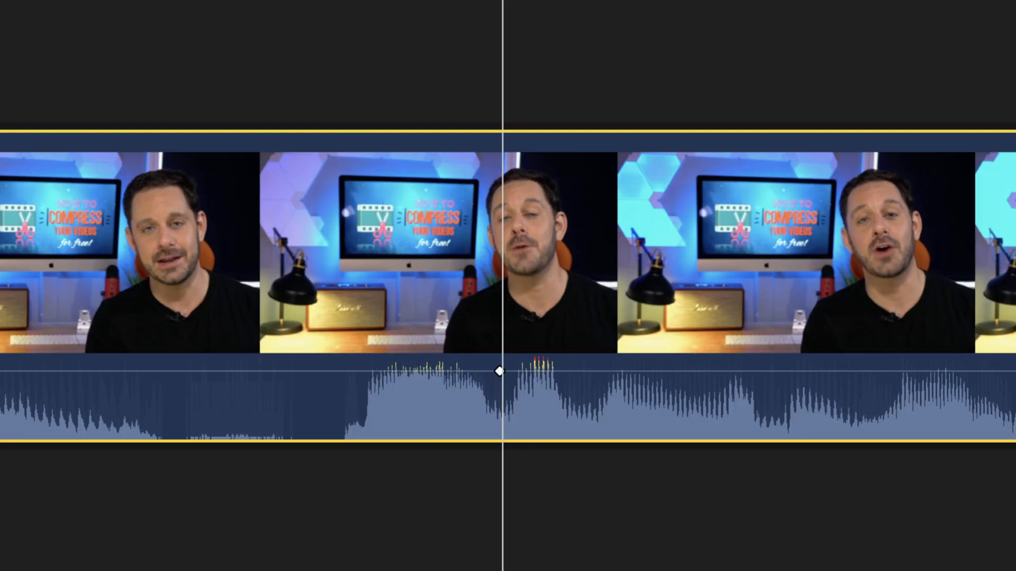
{"action": "key", "text": "XF86AudioMute"}
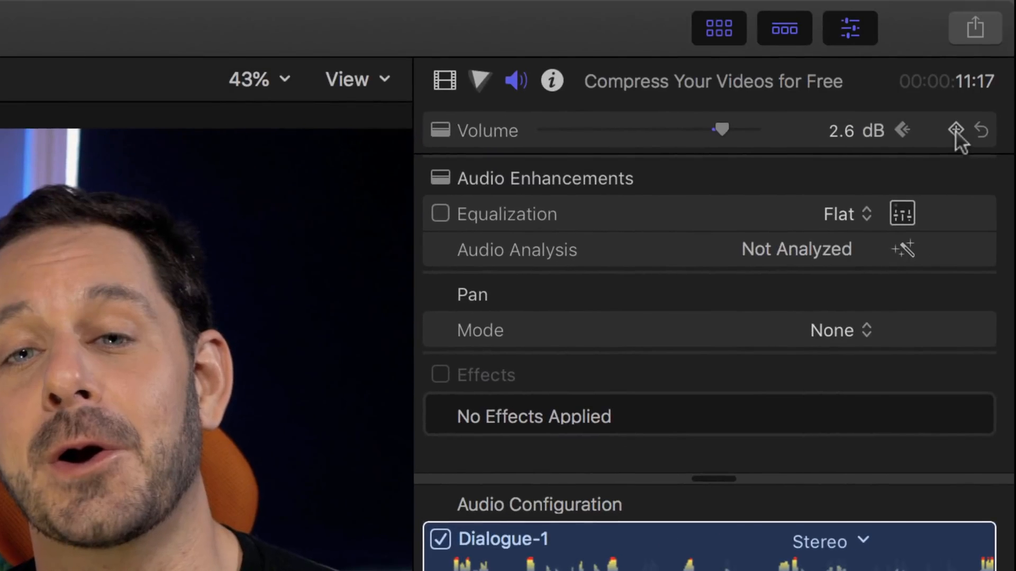
{"action": "left_click", "coordinate": [956, 130]}
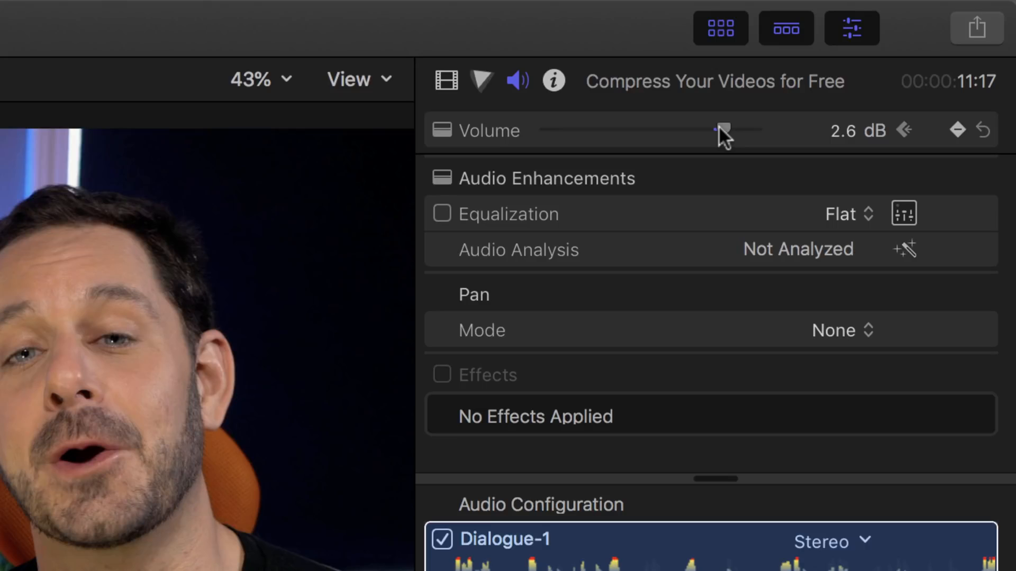
{"action": "left_click_drag", "start_coordinate": [718, 125], "coordinate": [706, 125]}
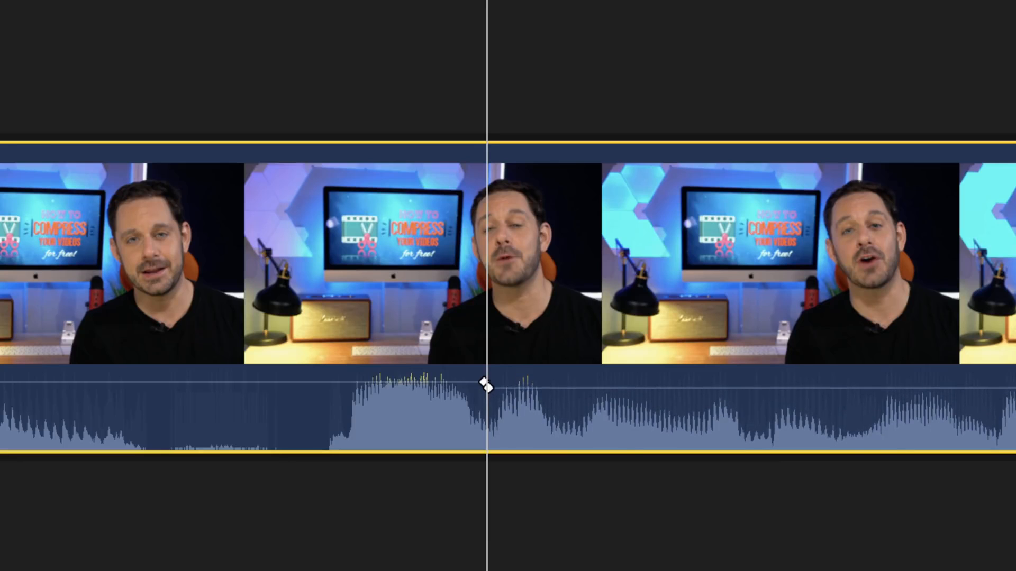
{"action": "key", "text": "ctrl+minus"}
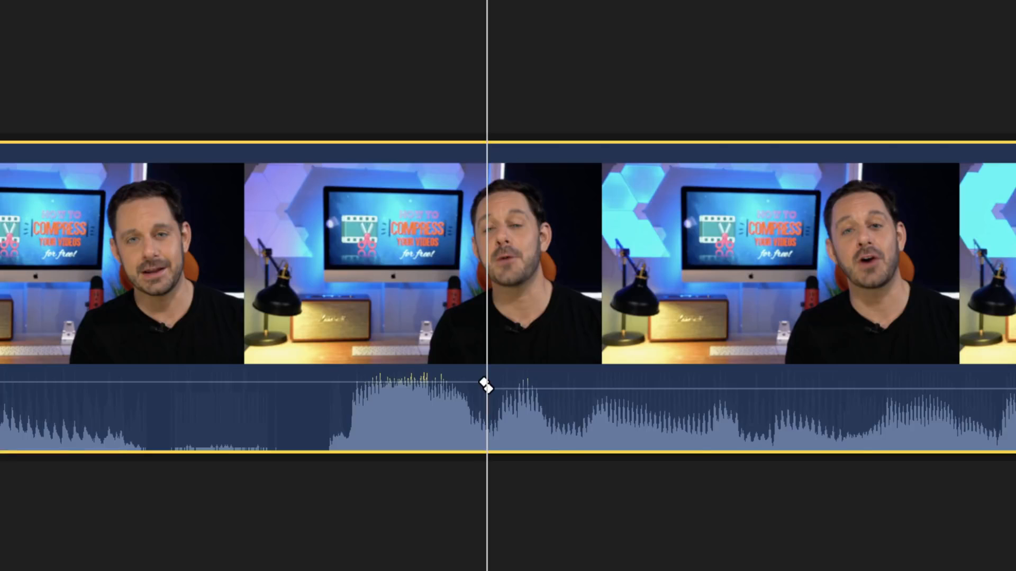
{"action": "key", "text": "ctrl+minus"}
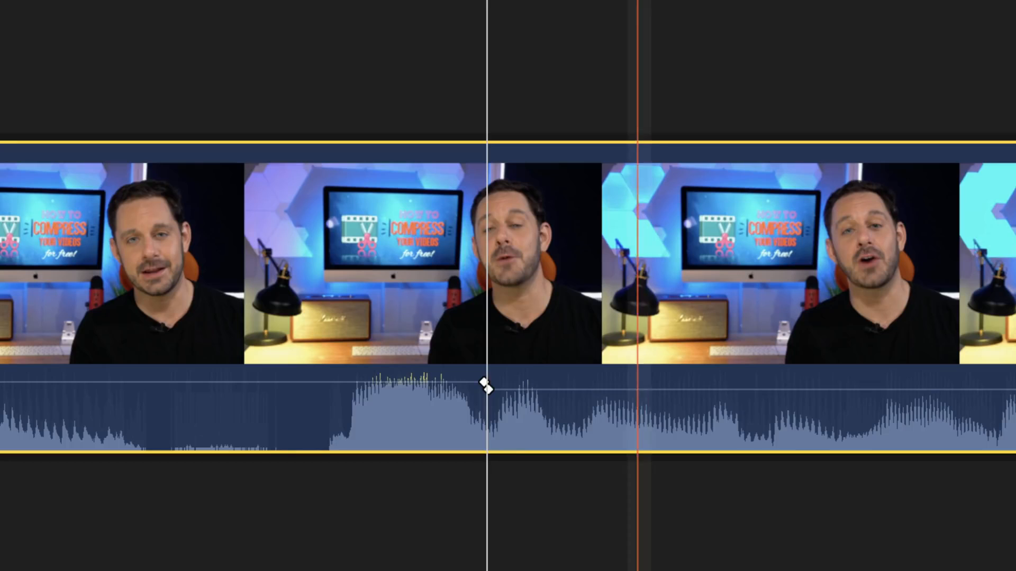
{"action": "key", "text": "space"}
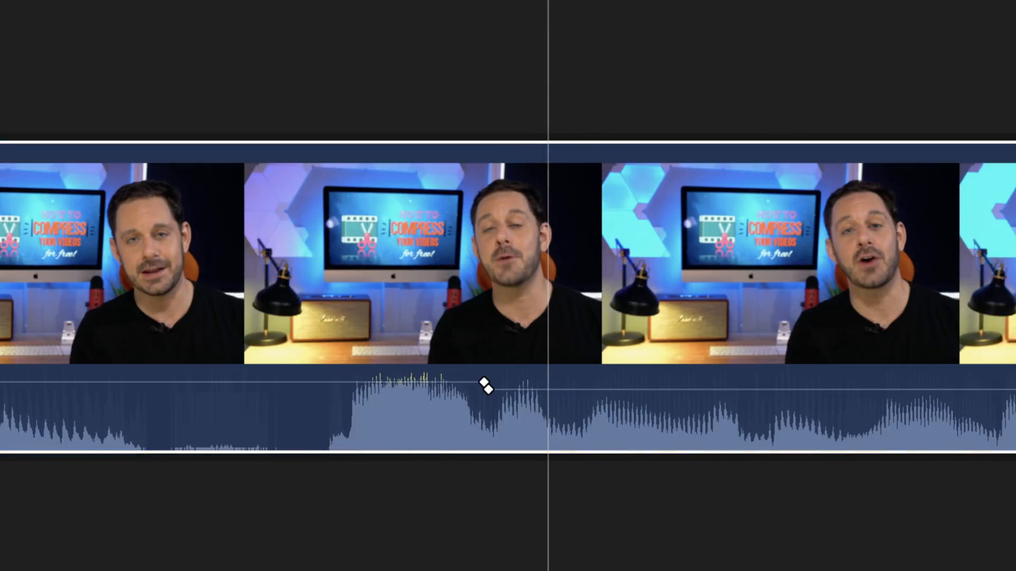
Add two more keyframes one frame apart with Option-K and raise the volume back up.
{"action": "key", "text": "alt+k"}
{"action": "left_click", "coordinate": [558, 191]}
{"action": "key", "text": "Right"}
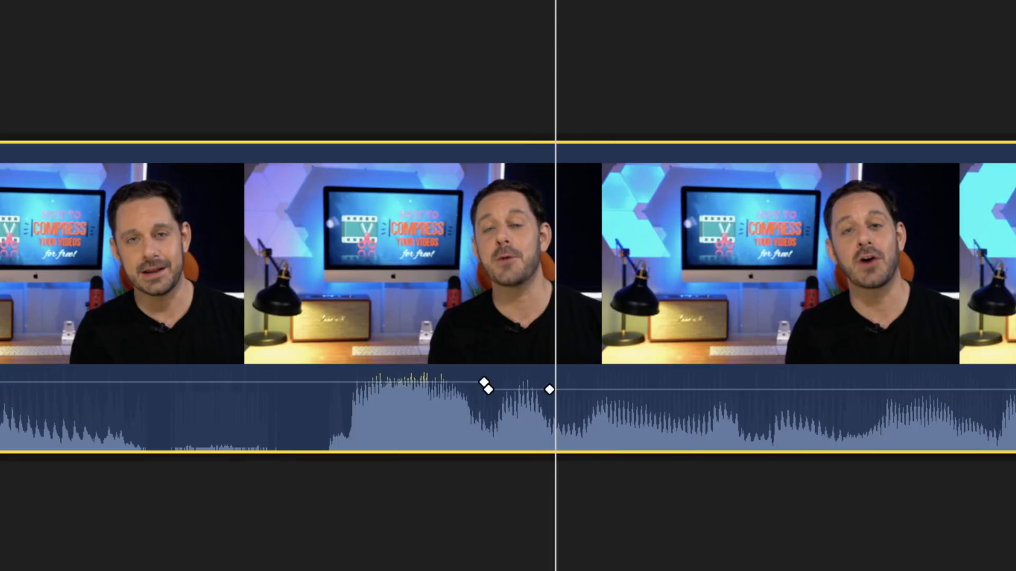
{"action": "key", "text": "alt+k"}
{"action": "key", "text": "ctrl+equal"}
{"action": "key", "text": "ctrl+equal"}
{"action": "key", "text": "ctrl+equal"}
{"action": "key", "text": "ctrl+equal"}
{"action": "key", "text": "ctrl+equal"}
{"action": "key", "text": "ctrl+equal"}
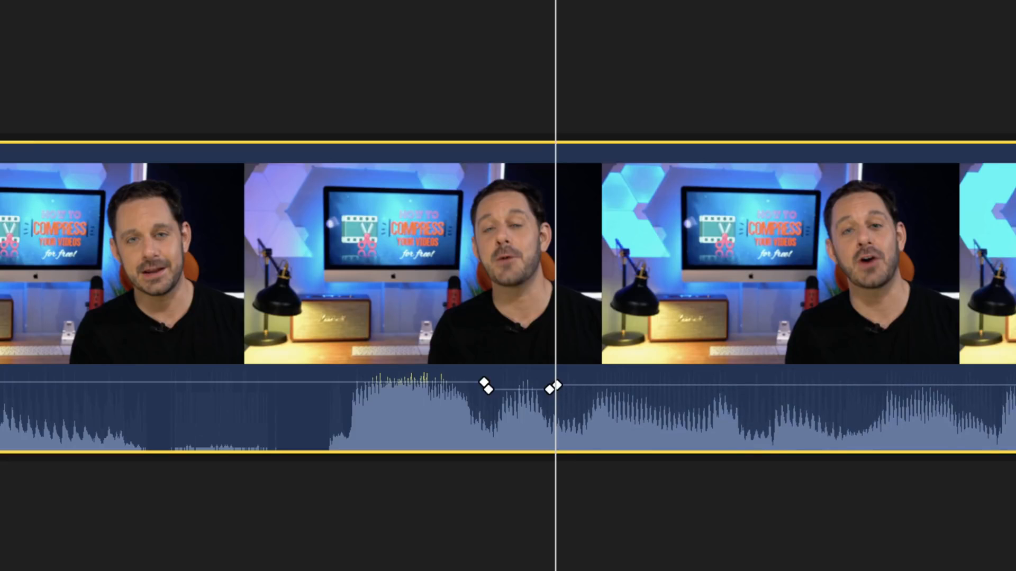
{"action": "key", "text": "ctrl+equal"}
{"action": "key", "text": "ctrl+equal"}
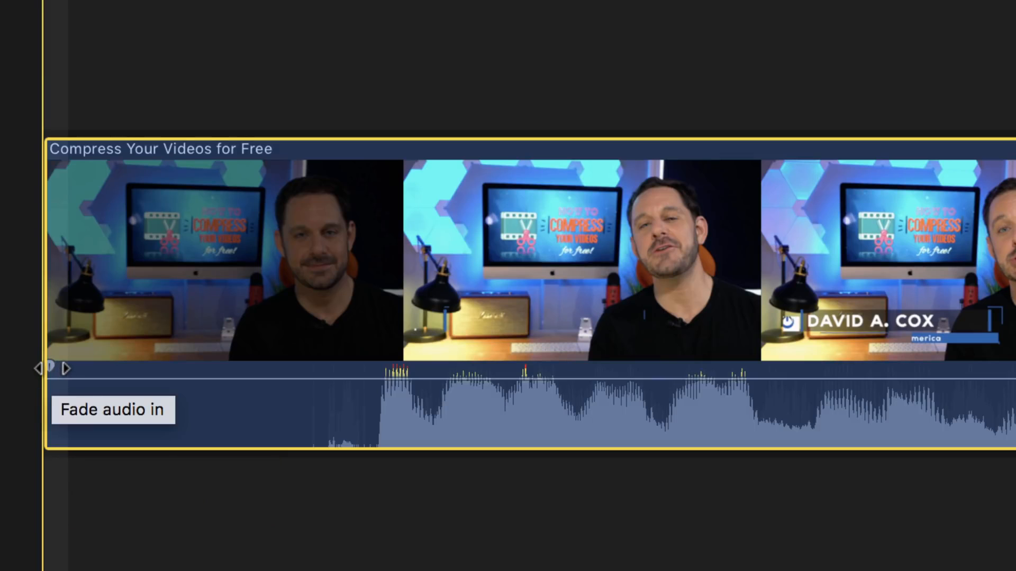
Drag the clip's audio fade-in handle out to a one-second (+01:00.00) fade.
{"action": "mouse_move", "coordinate": [48, 367]}
{"action": "left_mouse_down"}
{"action": "mouse_move", "coordinate": [369, 365]}
{"action": "mouse_move", "coordinate": [523, 411]}
{"action": "mouse_move", "coordinate": [596, 416]}
{"action": "left_mouse_up"}
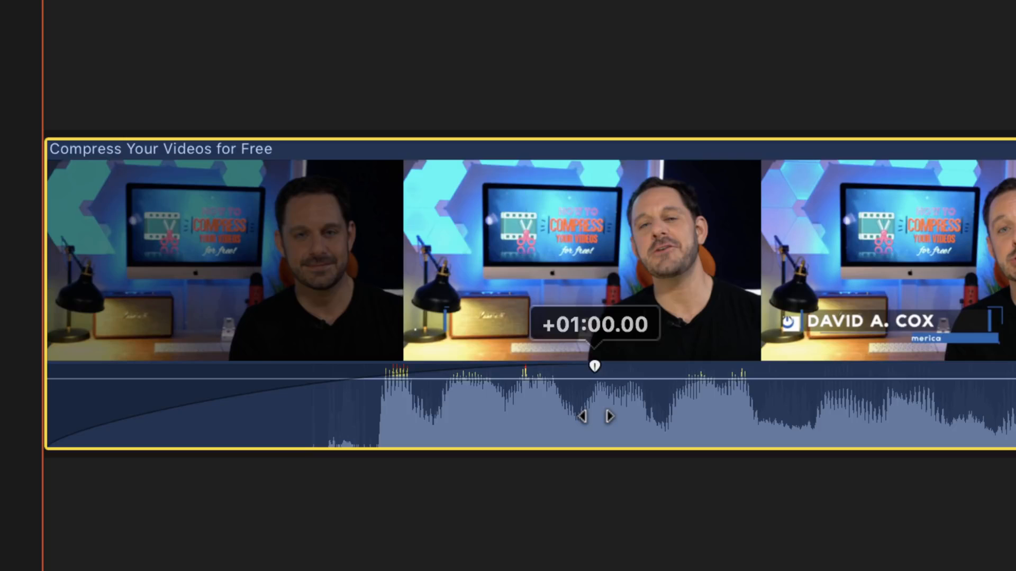
{"action": "left_click_drag", "start_coordinate": [596, 416], "coordinate": [595, 415]}
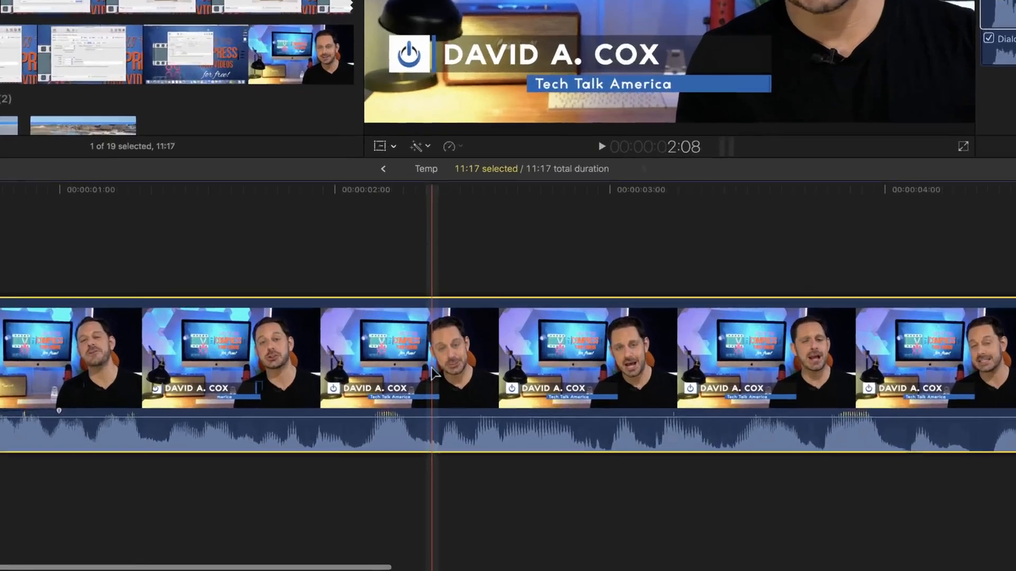
Detach the Compress Your Videos for Free clip's audio into its own audio clip.
{"action": "right_click", "coordinate": [454, 436]}
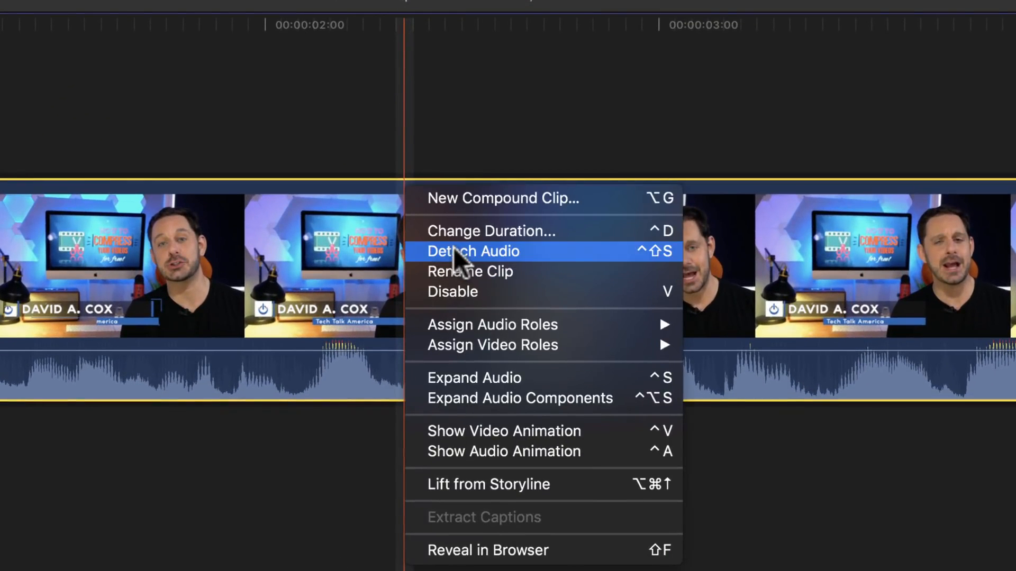
{"action": "left_click", "coordinate": [415, 251]}
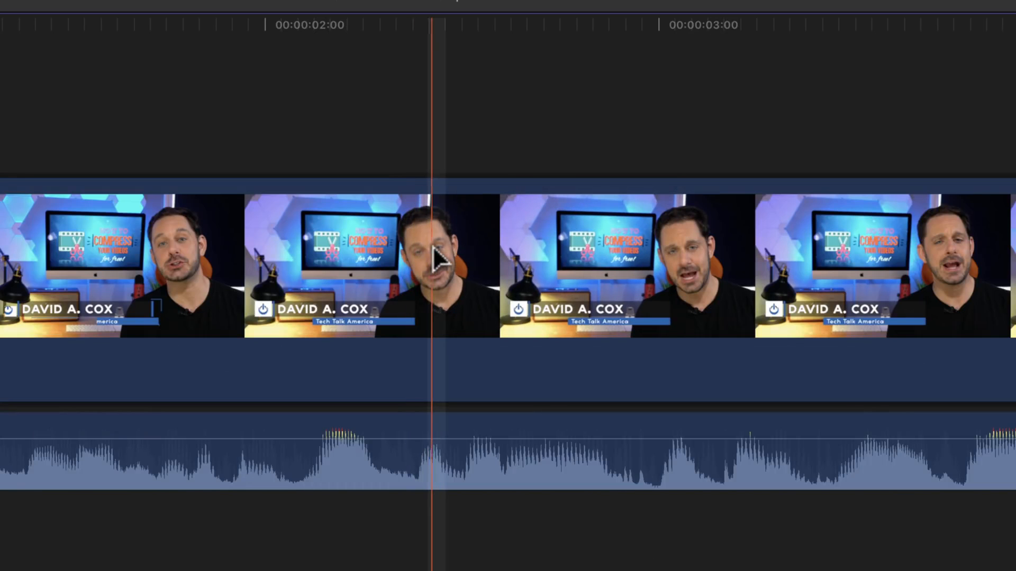
{"action": "left_click", "coordinate": [433, 247]}
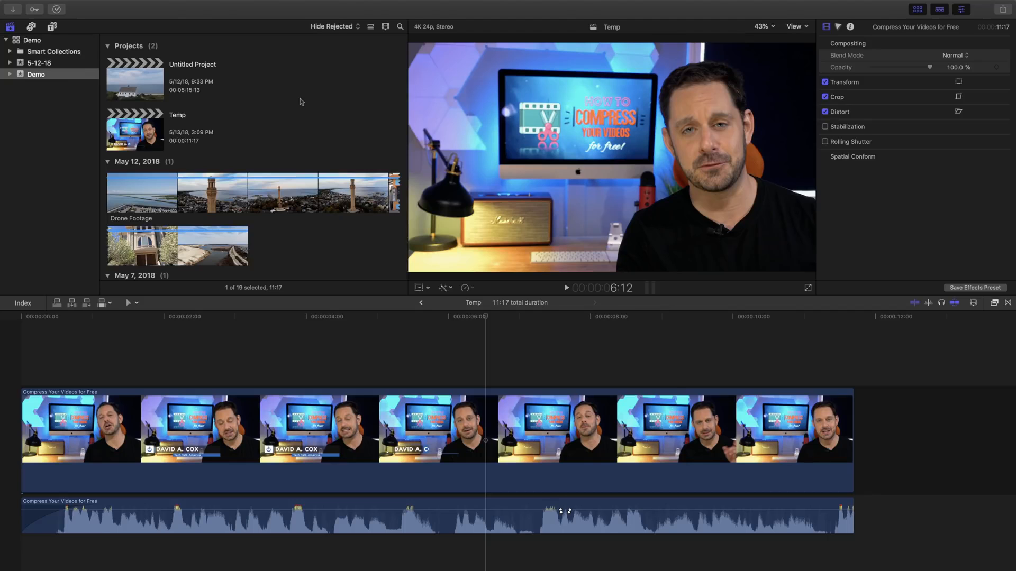
Add the Digital Technology Corporate audio under the video, aligned to the timeline start.
{"action": "scroll", "coordinate": [299, 101], "scroll_direction": "down", "scroll_amount": 6}
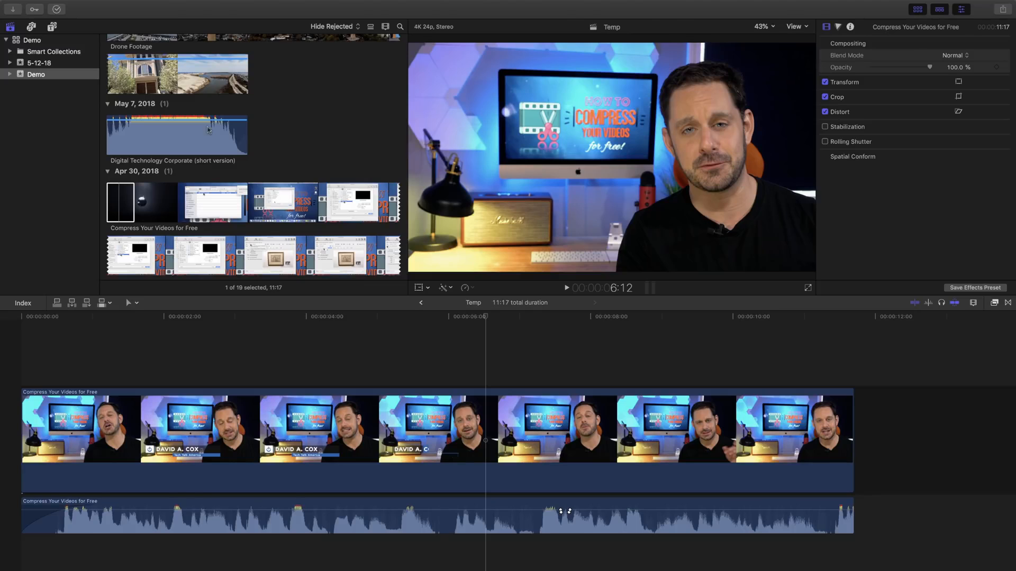
{"action": "left_click", "coordinate": [143, 142]}
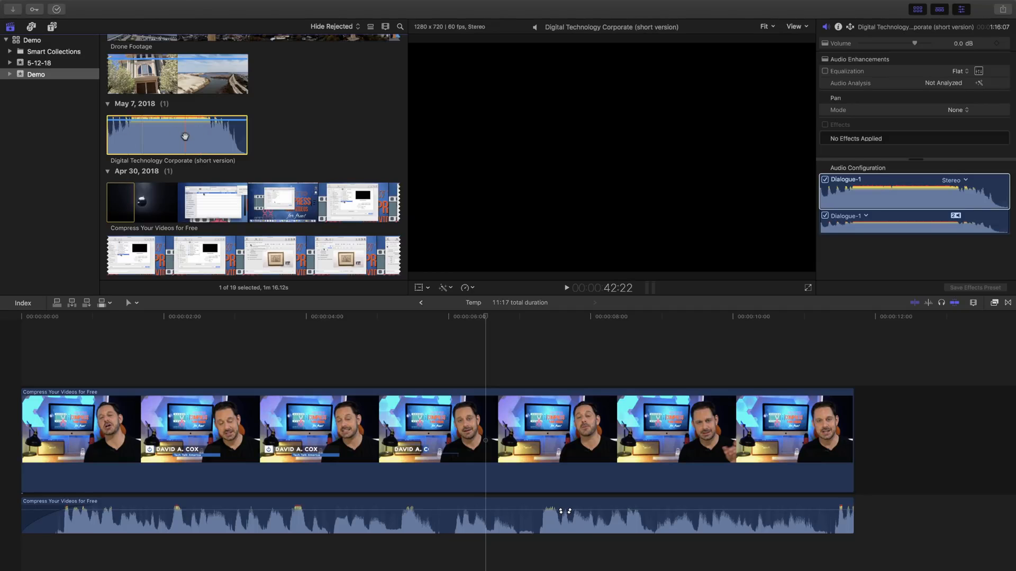
{"action": "left_click_drag", "start_coordinate": [185, 136], "coordinate": [30, 552]}
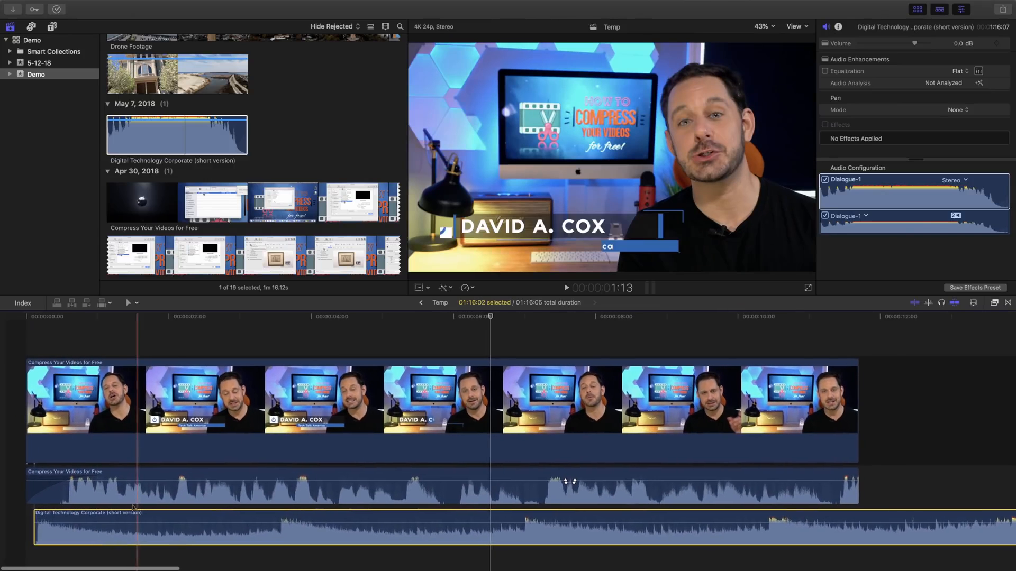
{"action": "left_click", "coordinate": [241, 478]}
{"action": "left_click_drag", "start_coordinate": [209, 517], "coordinate": [201, 516]}
Add The Legend Begins audio under the video and raise its volume to 2.0 dB.
{"action": "scroll", "coordinate": [282, 161], "scroll_direction": "down", "scroll_amount": 10}
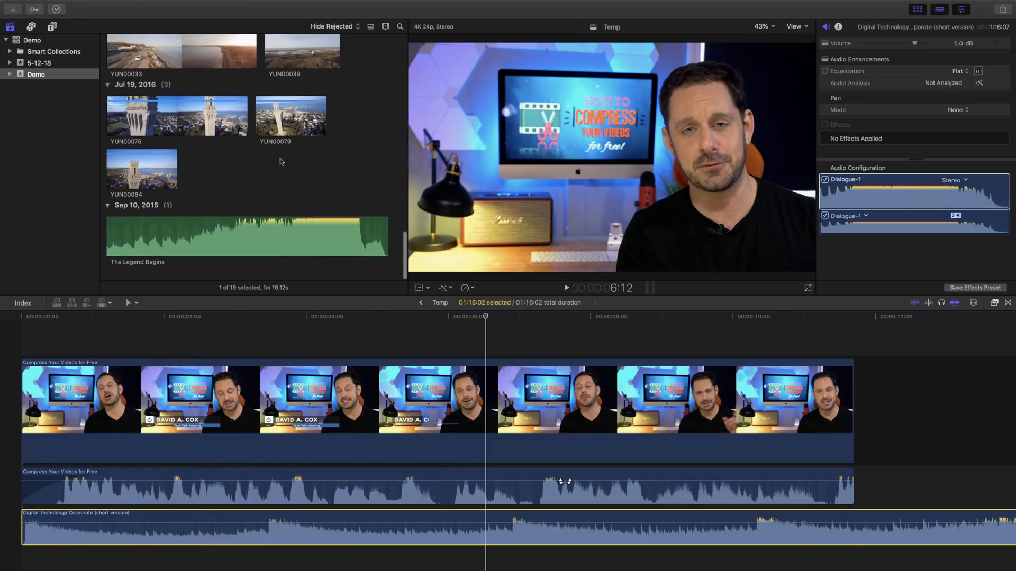
{"action": "scroll", "coordinate": [281, 162], "scroll_direction": "up", "scroll_amount": 1}
{"action": "left_click_drag", "start_coordinate": [230, 241], "coordinate": [60, 540]}
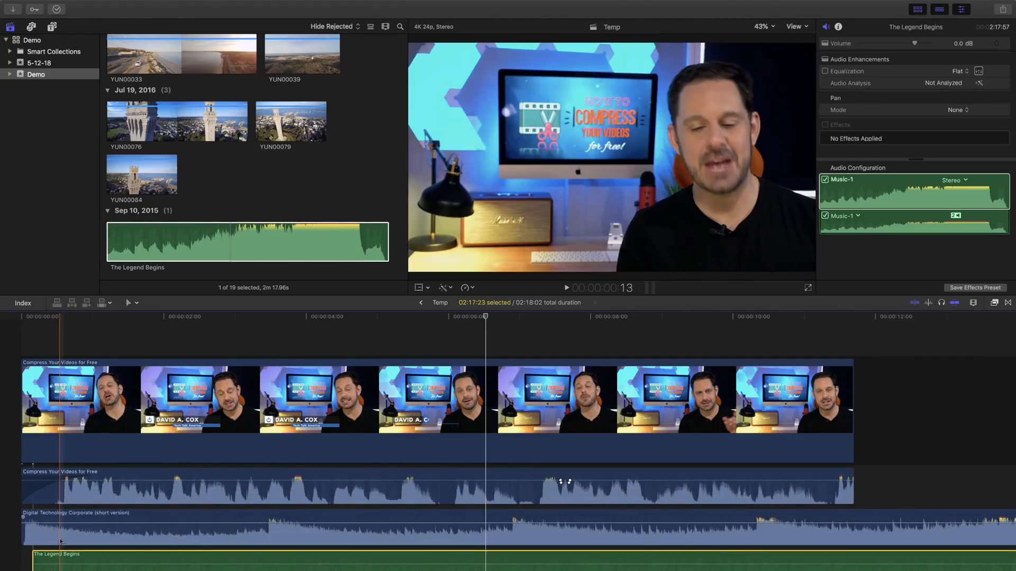
{"action": "scroll", "coordinate": [60, 542], "scroll_direction": "down", "scroll_amount": 3}
{"action": "left_click_drag", "start_coordinate": [111, 519], "coordinate": [106, 514]}
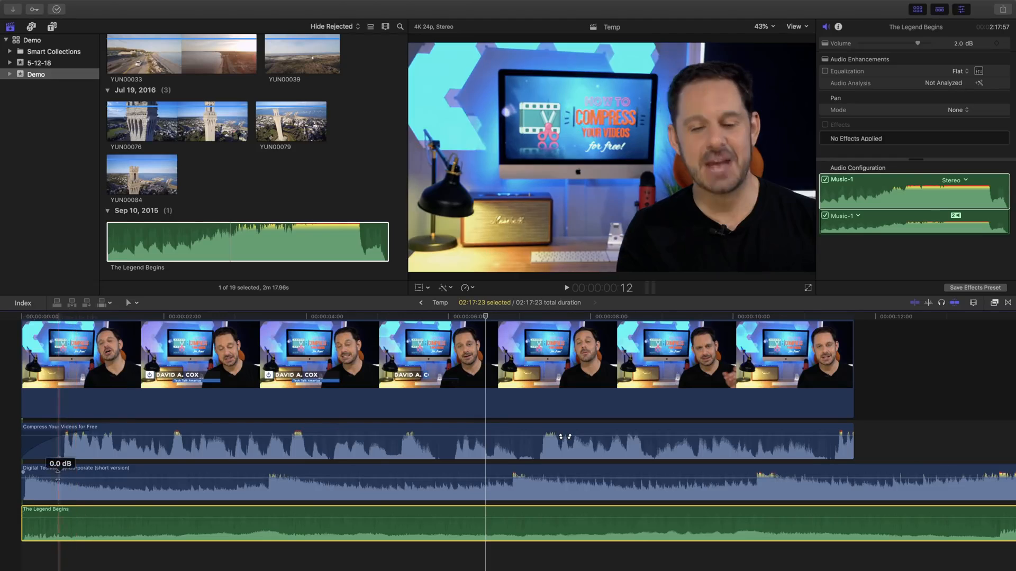
Disable the Digital Technology Corporate audio clip with V.
{"action": "left_click", "coordinate": [50, 484]}
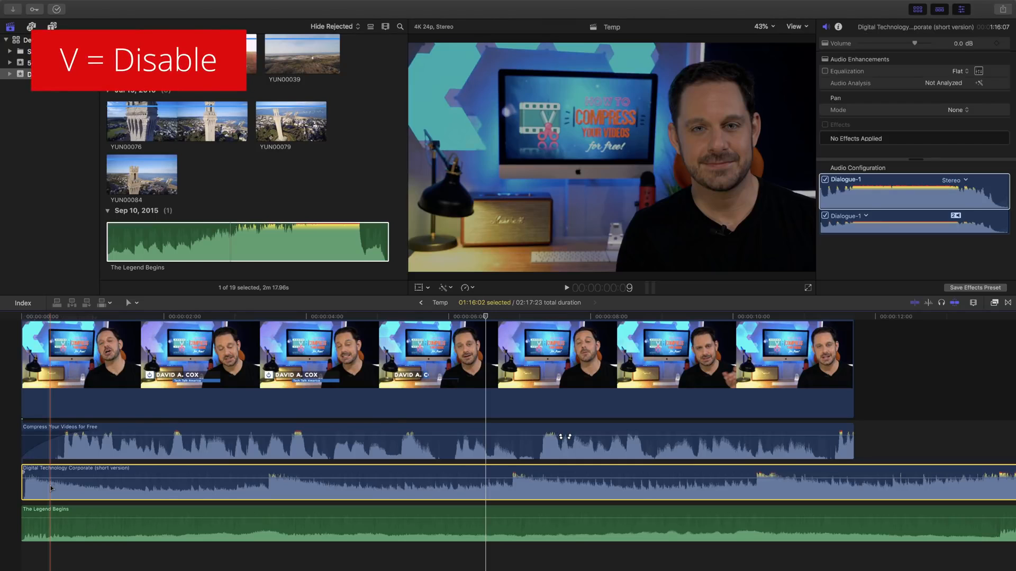
{"action": "key", "text": "v"}
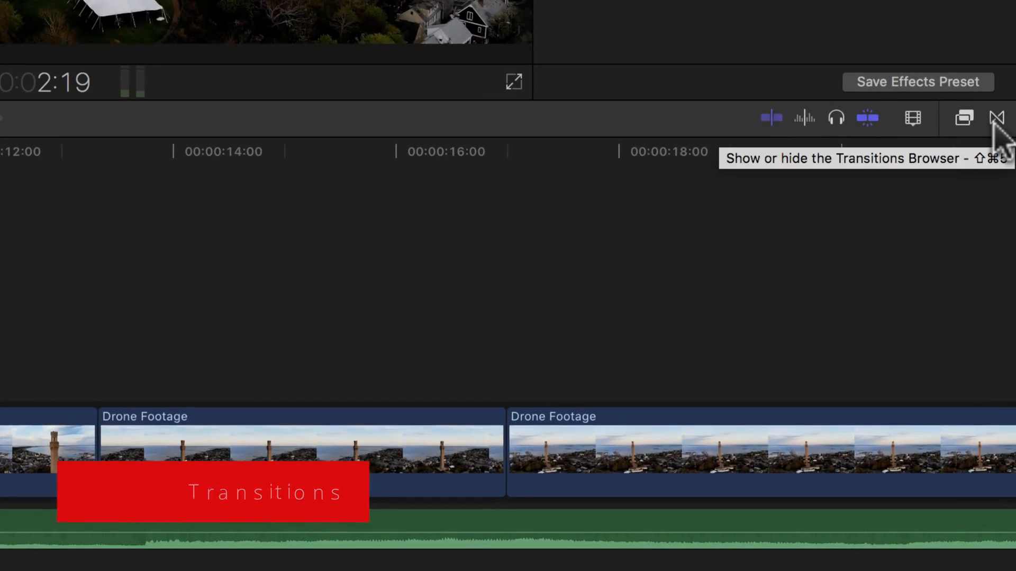
Drop a Cross Dissolve transition onto the start of the first Drone Footage clip.
{"action": "left_click", "coordinate": [997, 117]}
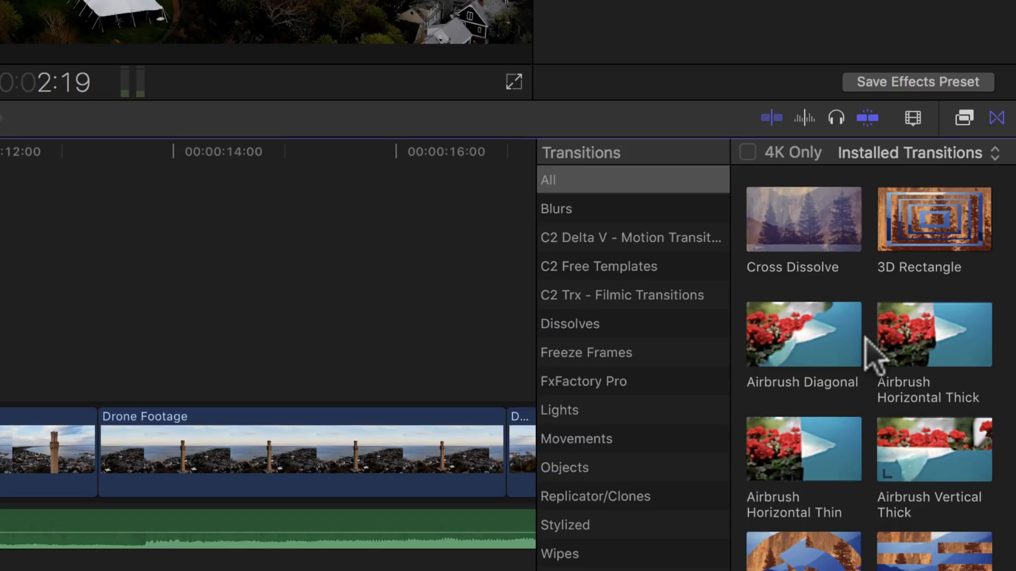
{"action": "scroll", "coordinate": [874, 357], "scroll_direction": "down", "scroll_amount": 3}
{"action": "scroll", "coordinate": [874, 358], "scroll_direction": "up", "scroll_amount": 3}
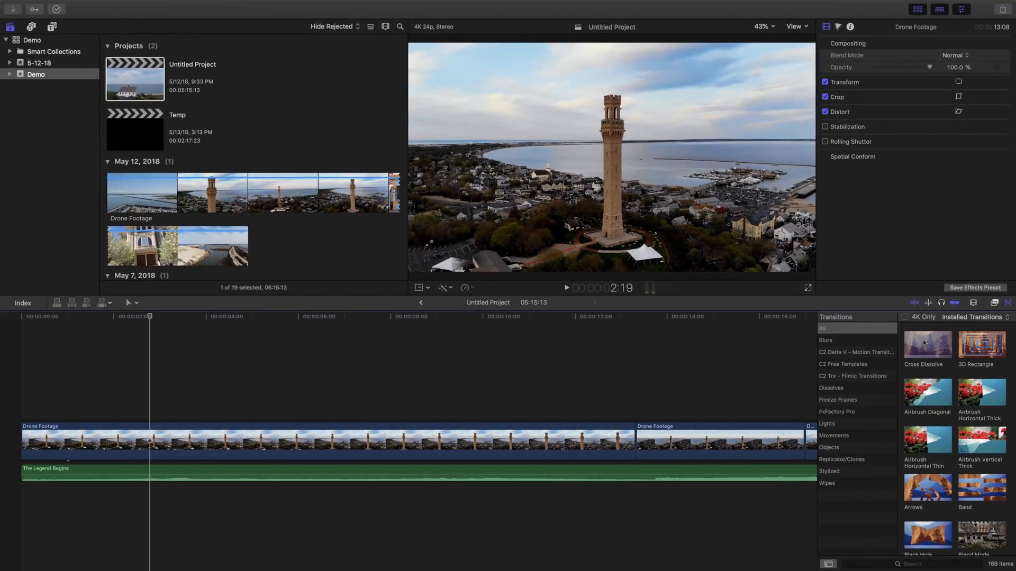
{"action": "left_click_drag", "start_coordinate": [790, 205], "coordinate": [634, 194]}
{"action": "left_click_drag", "start_coordinate": [857, 333], "coordinate": [49, 436]}
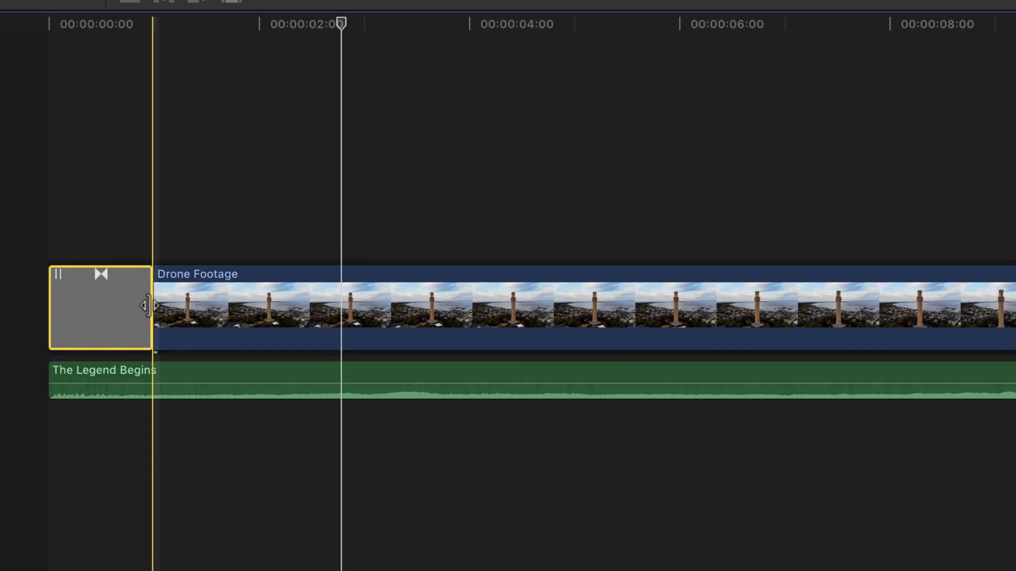
Drag the Cross Dissolve's right edge to lengthen it to 02:22.00.
{"action": "left_click", "coordinate": [144, 304]}
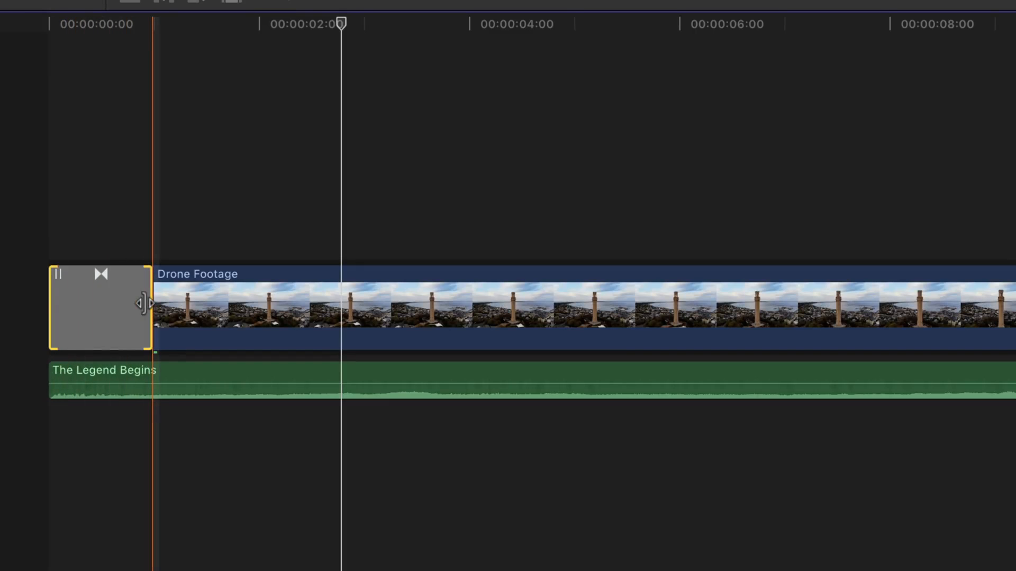
{"action": "left_click_drag", "start_coordinate": [144, 304], "coordinate": [347, 312]}
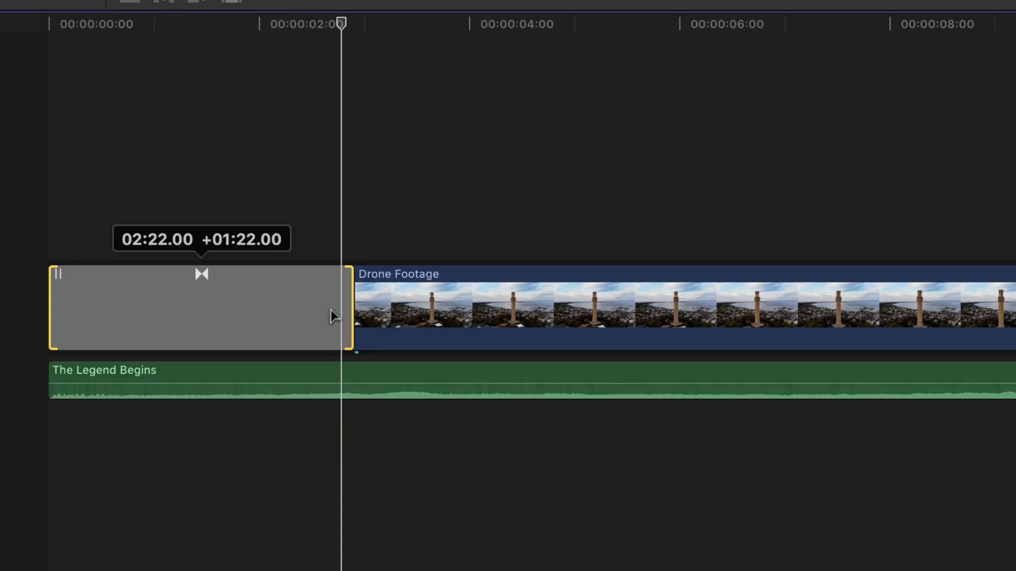
{"action": "left_click_drag", "start_coordinate": [331, 309], "coordinate": [331, 309]}
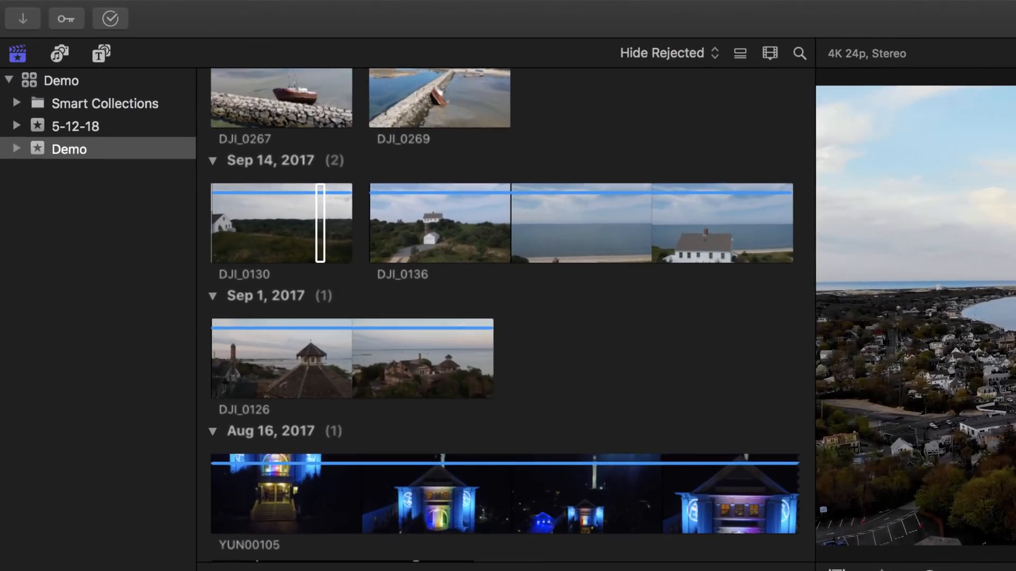
Show the Titles and Generators sidebar, listing the installed Titles.
{"action": "left_click", "coordinate": [101, 54]}
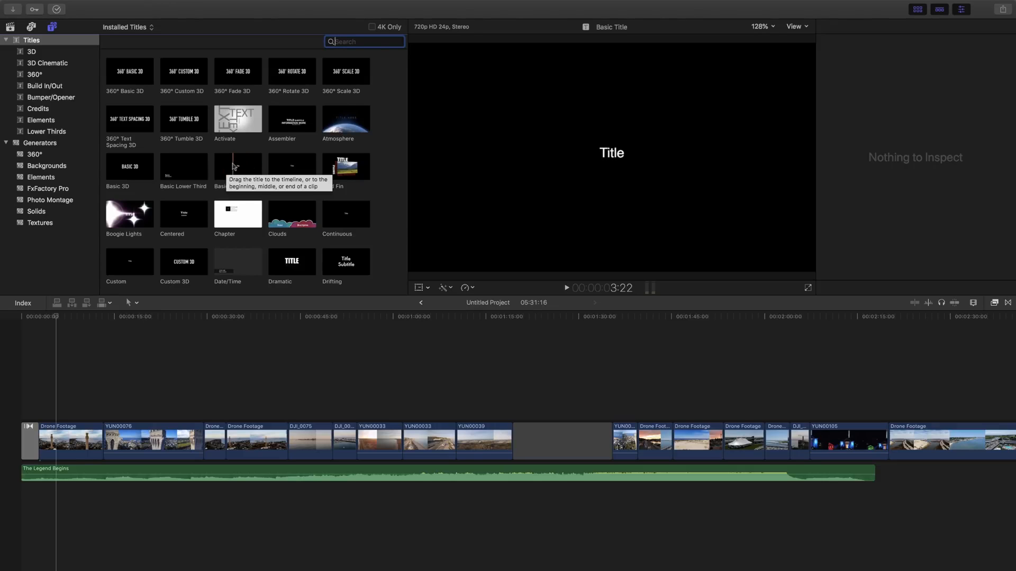
{"action": "left_click", "coordinate": [246, 166]}
{"action": "left_click_drag", "start_coordinate": [246, 167], "coordinate": [61, 395]}
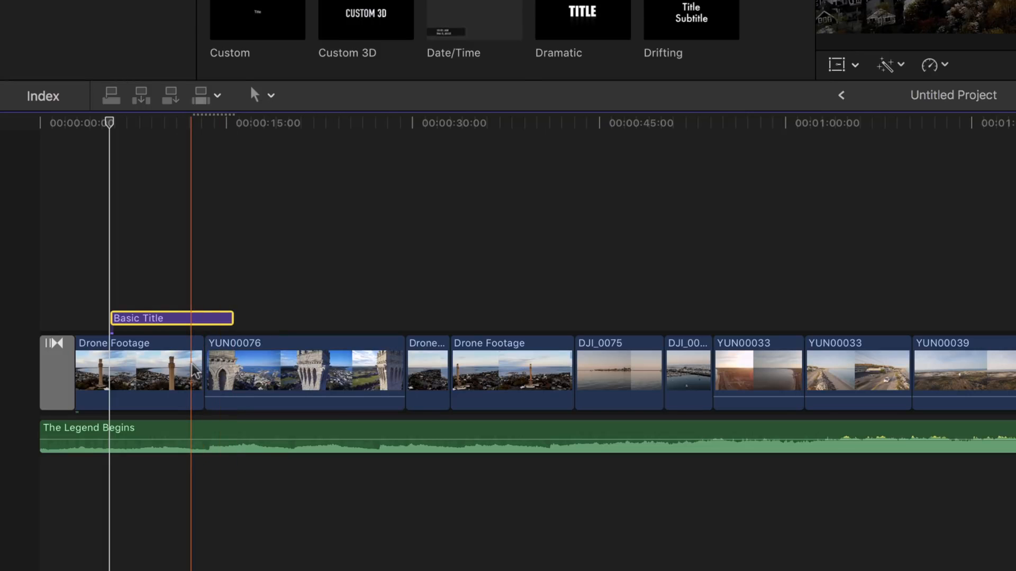
{"action": "left_click", "coordinate": [231, 316]}
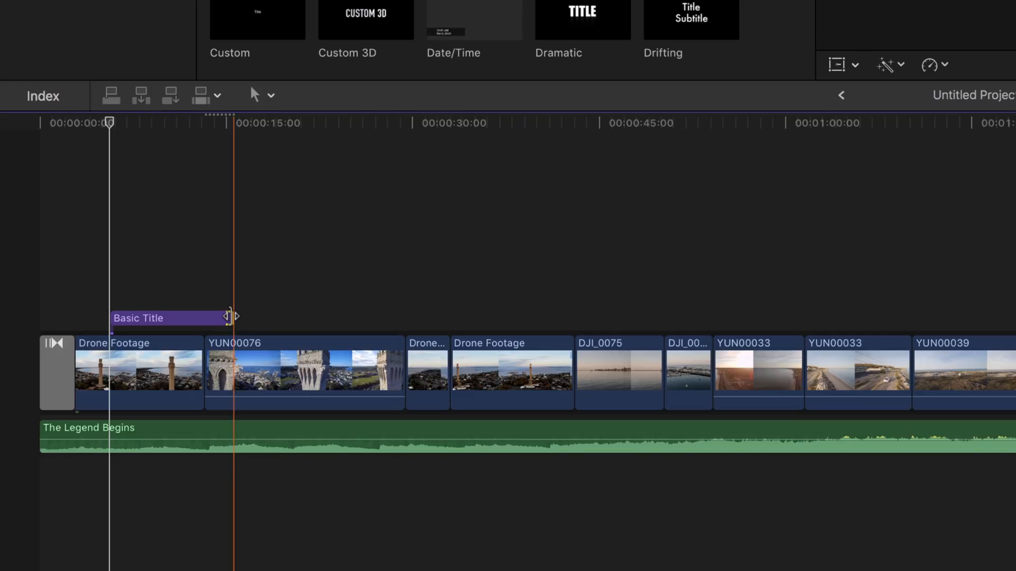
{"action": "left_click_drag", "start_coordinate": [230, 316], "coordinate": [197, 316]}
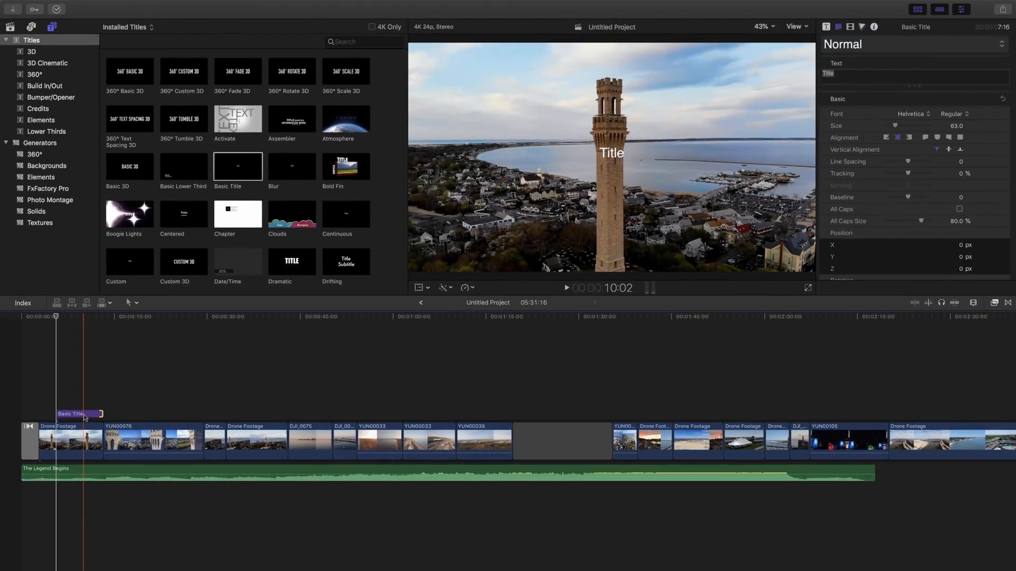
{"action": "left_click", "coordinate": [164, 320]}
{"action": "key", "text": "Delete"}
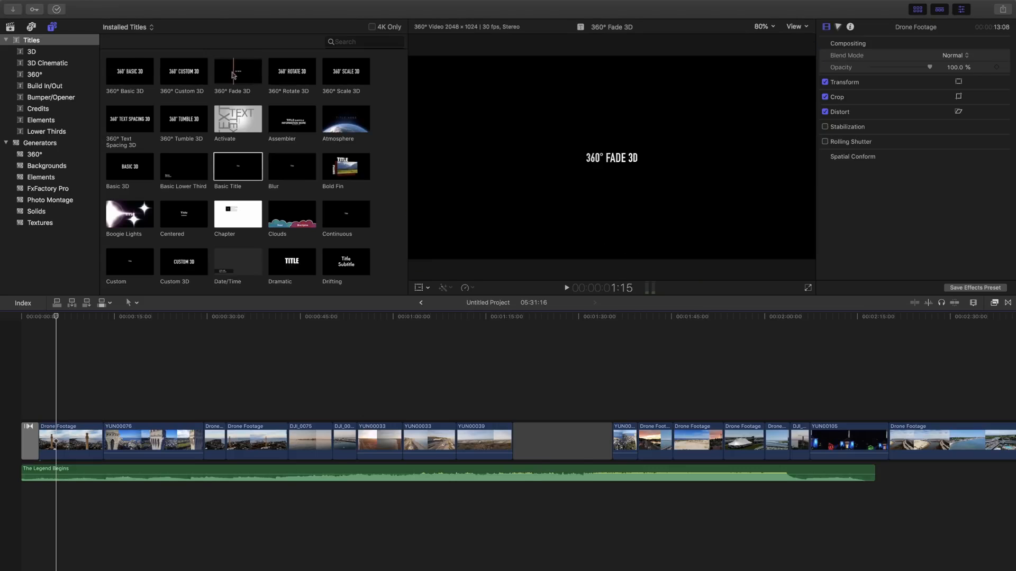
{"action": "scroll", "coordinate": [246, 76], "scroll_direction": "down", "scroll_amount": 3}
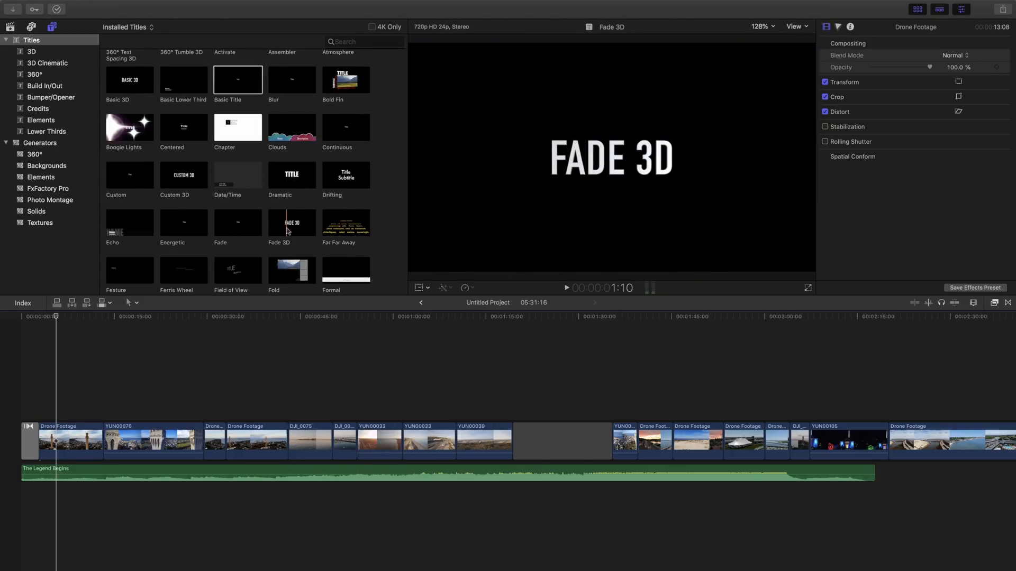
{"action": "left_click", "coordinate": [288, 230]}
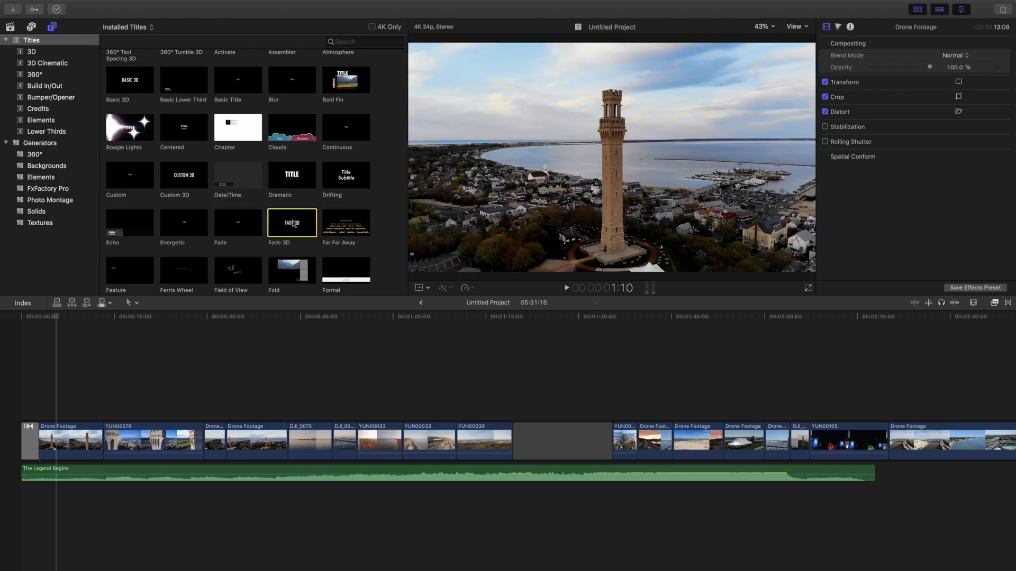
{"action": "left_click_drag", "start_coordinate": [295, 224], "coordinate": [104, 448]}
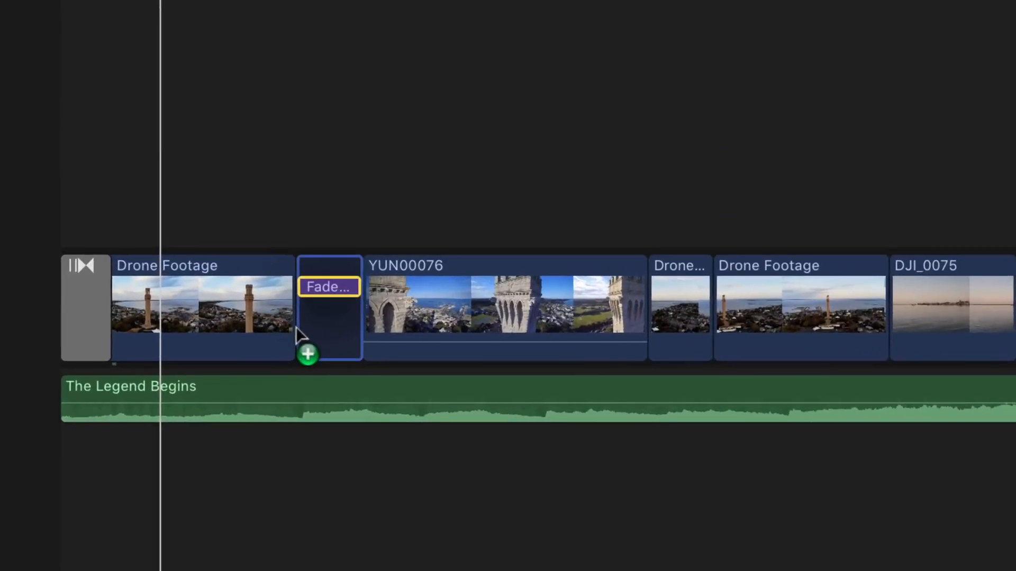
{"action": "left_click_drag", "start_coordinate": [296, 328], "coordinate": [296, 327]}
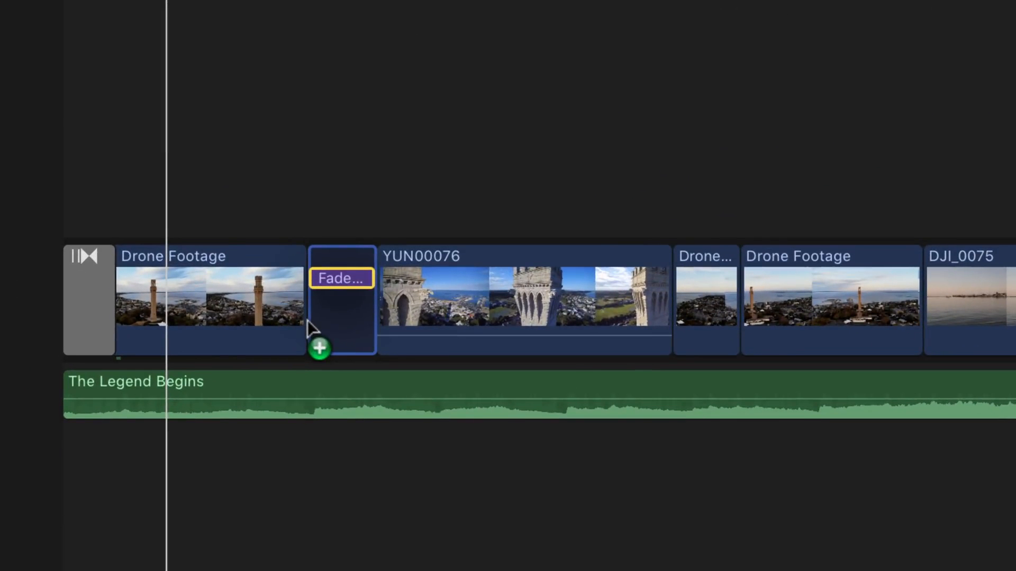
{"action": "left_click_drag", "start_coordinate": [307, 320], "coordinate": [52, 306]}
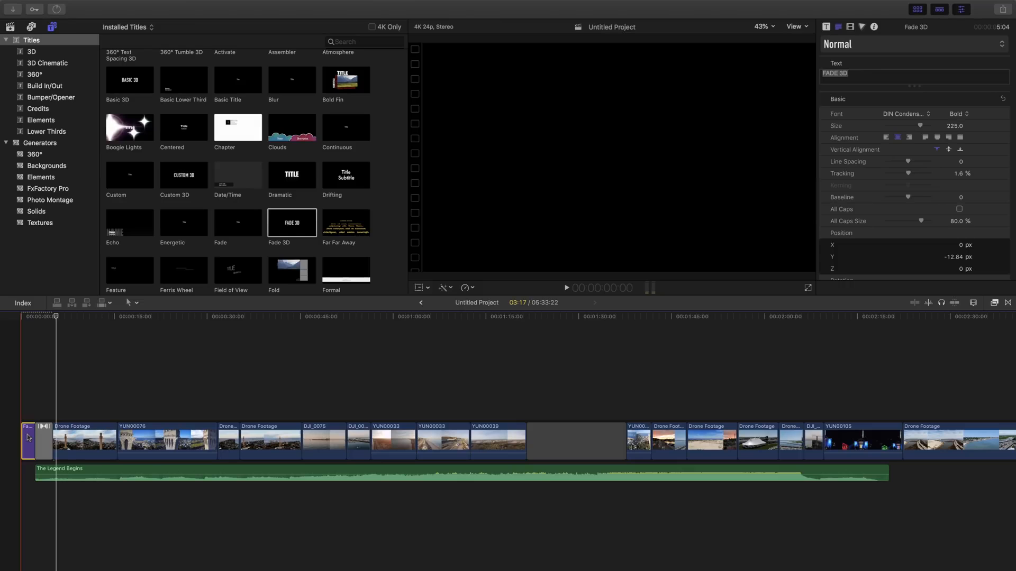
{"action": "key", "text": "Delete"}
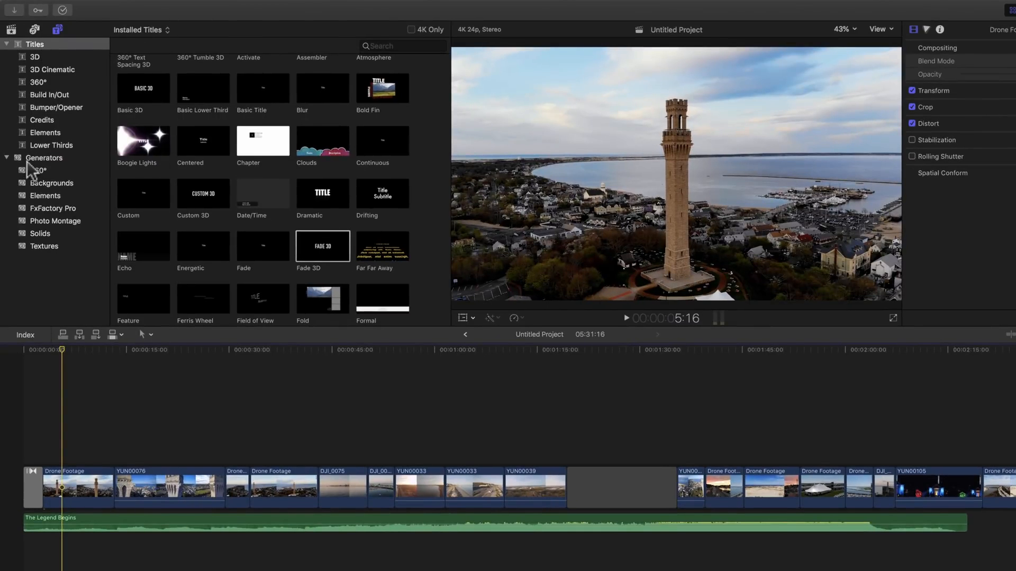
List the Generators, previewing Clouds and playing the Drifting generator.
{"action": "left_click", "coordinate": [60, 157]}
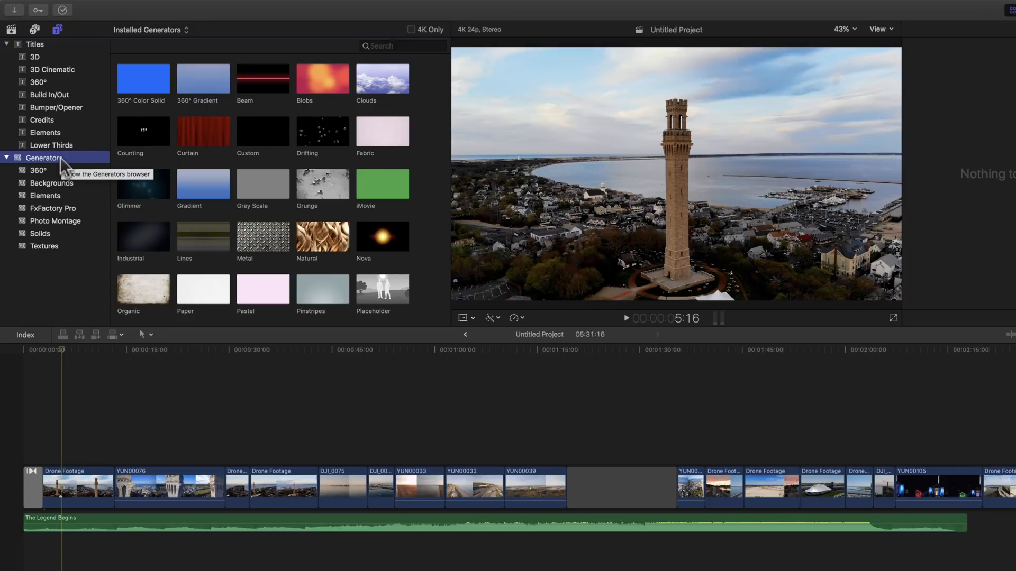
{"action": "left_click", "coordinate": [358, 79]}
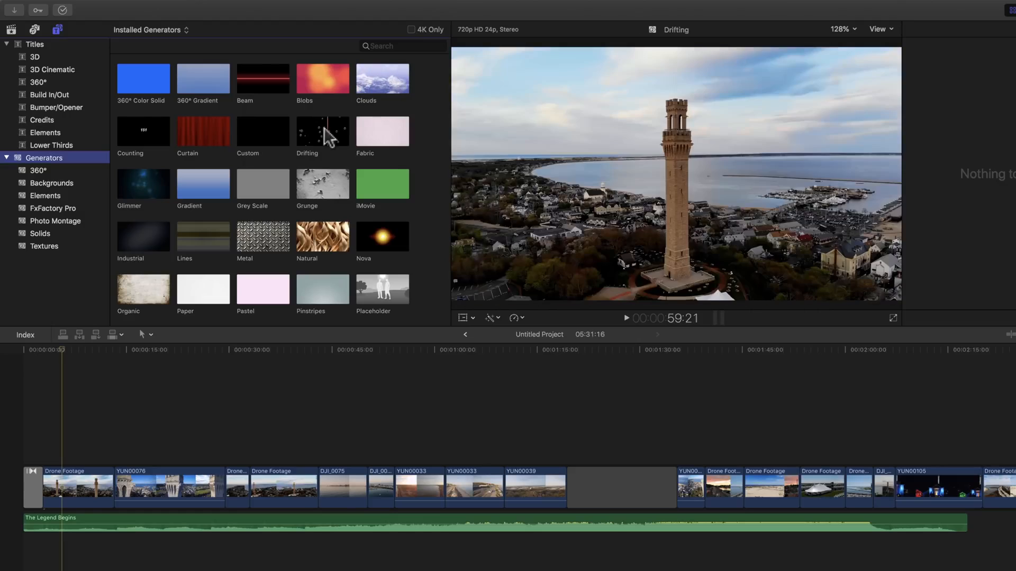
{"action": "left_click", "coordinate": [307, 129]}
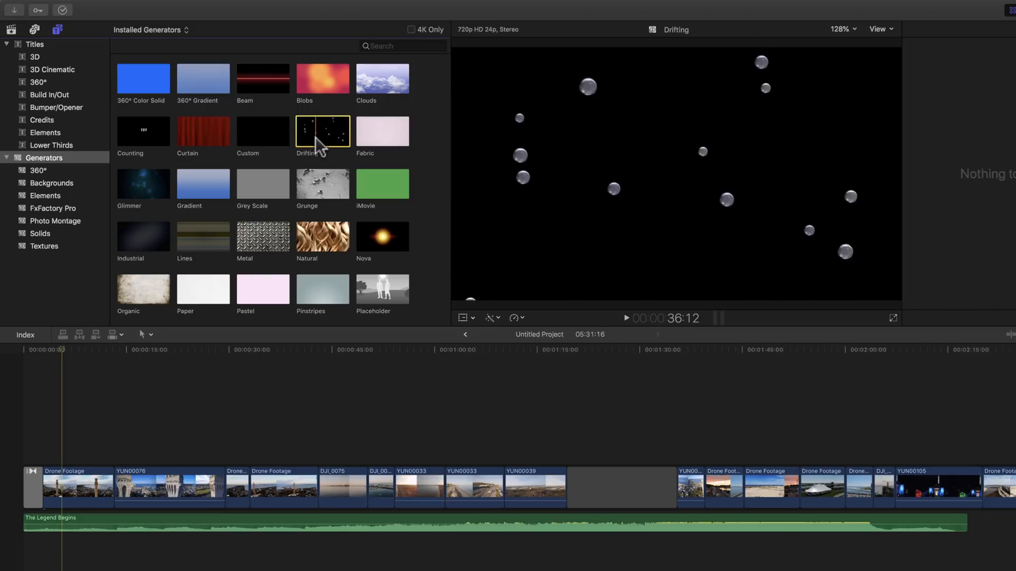
{"action": "key", "text": "space"}
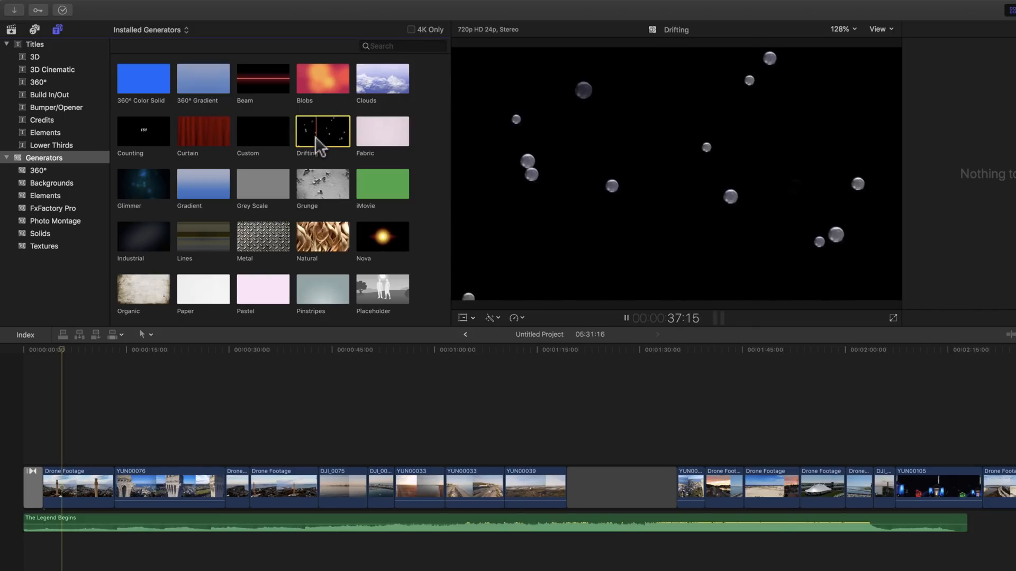
{"action": "scroll", "coordinate": [317, 138], "scroll_direction": "down", "scroll_amount": 3}
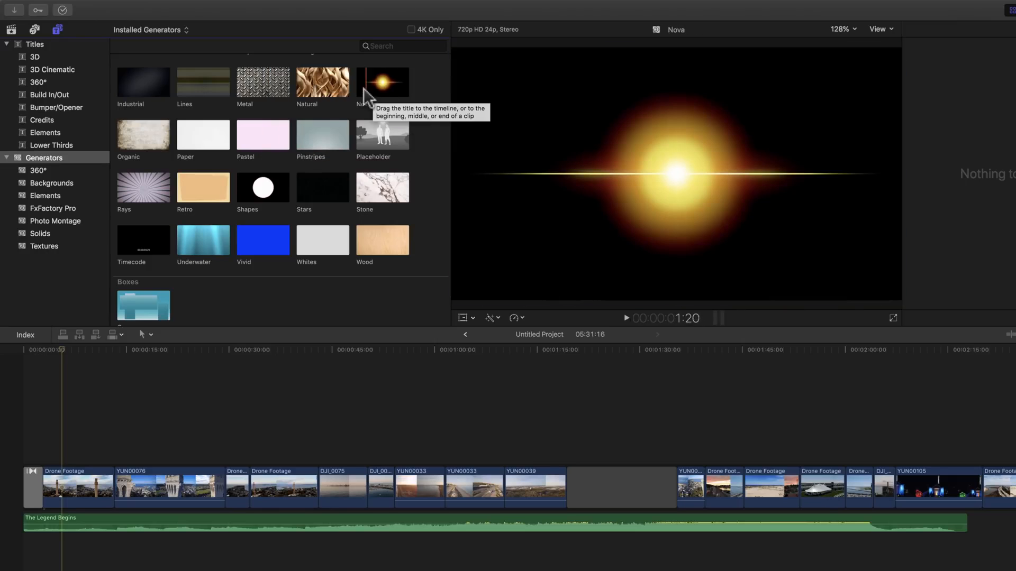
{"action": "scroll", "coordinate": [322, 85], "scroll_direction": "up", "scroll_amount": 3}
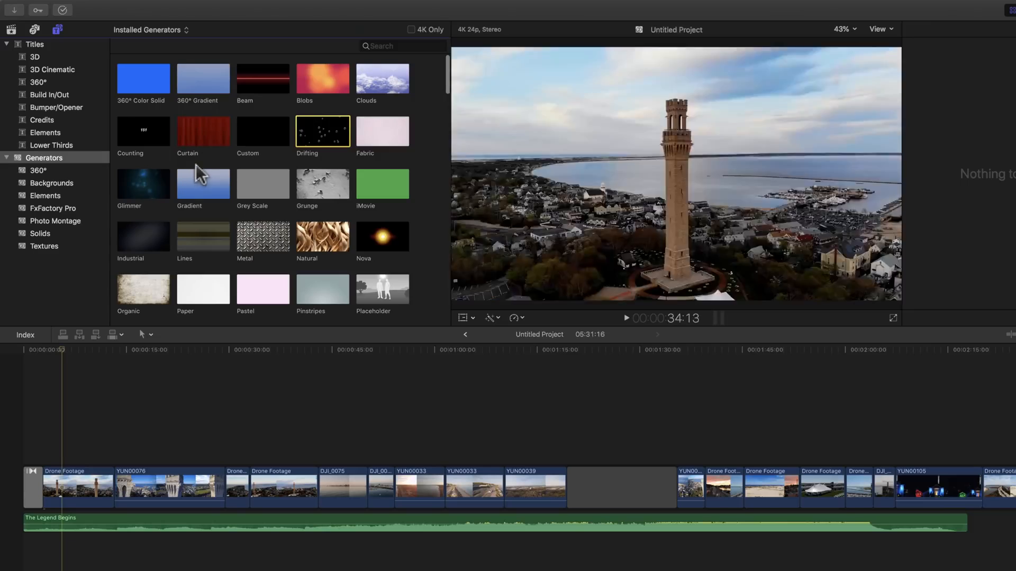
Insert the Glimmer generator at the start of the timeline and play it back.
{"action": "left_click", "coordinate": [146, 188]}
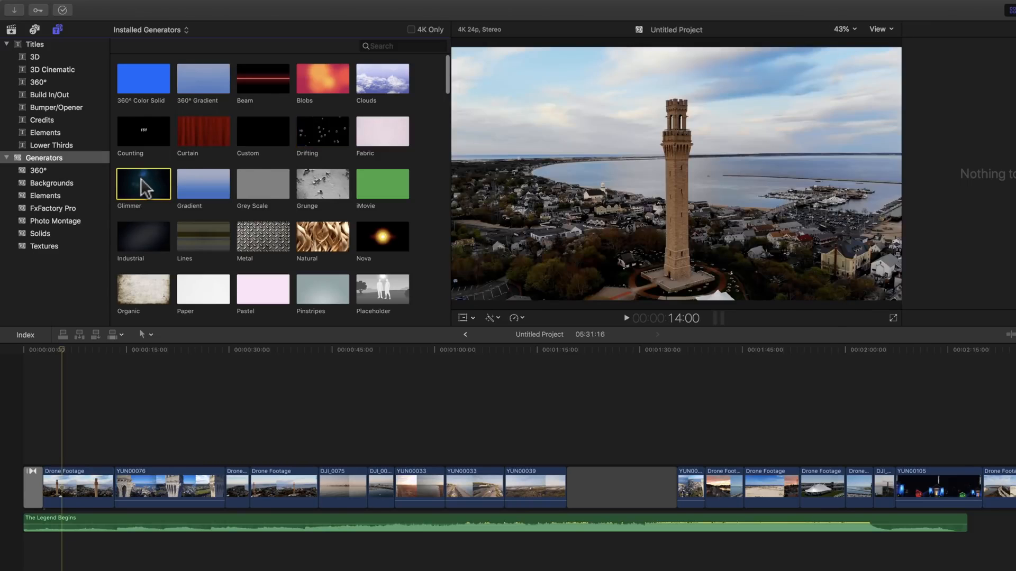
{"action": "left_click_drag", "start_coordinate": [145, 188], "coordinate": [6, 500]}
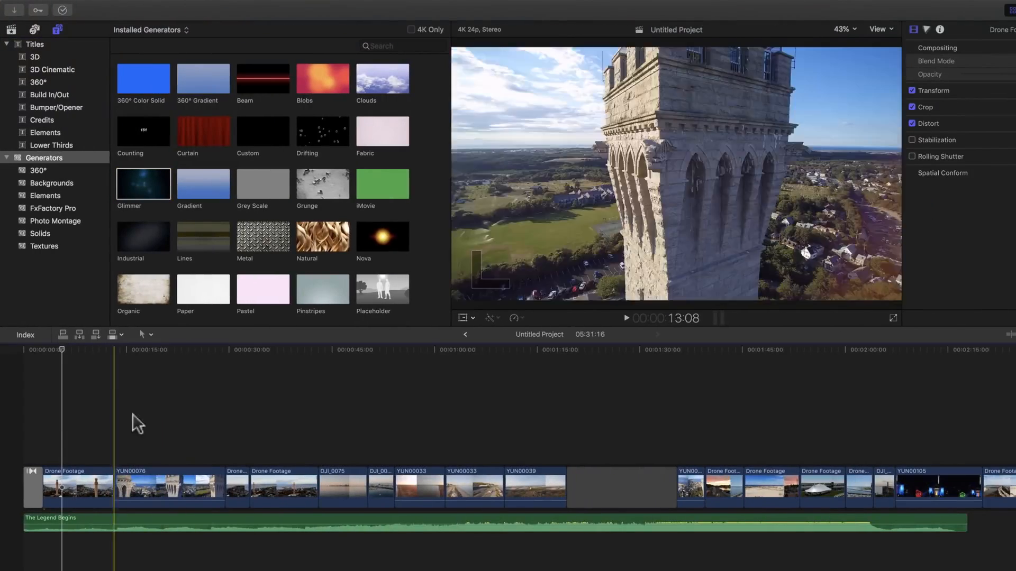
{"action": "left_click_drag", "start_coordinate": [129, 212], "coordinate": [24, 496]}
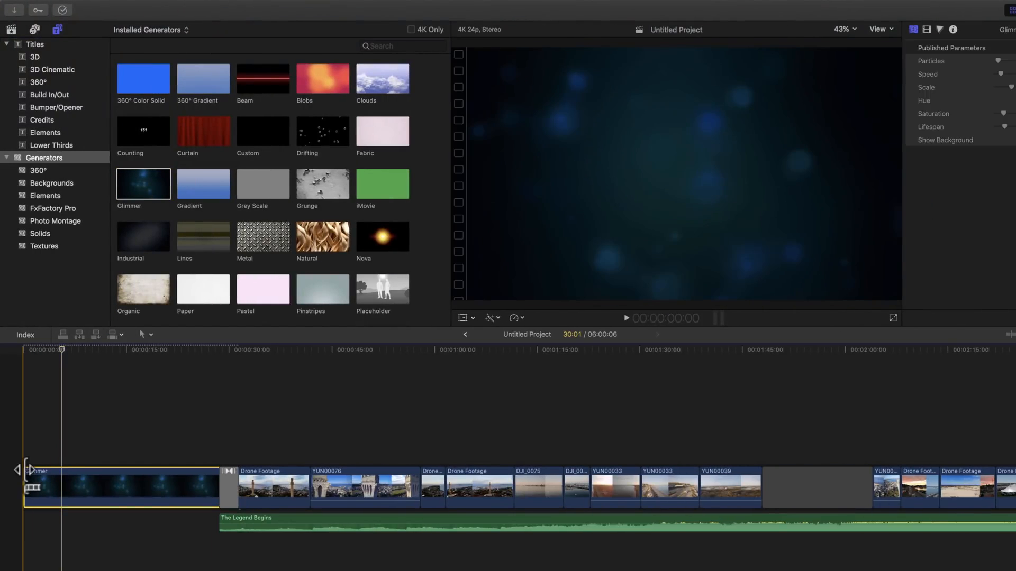
{"action": "key", "text": "space"}
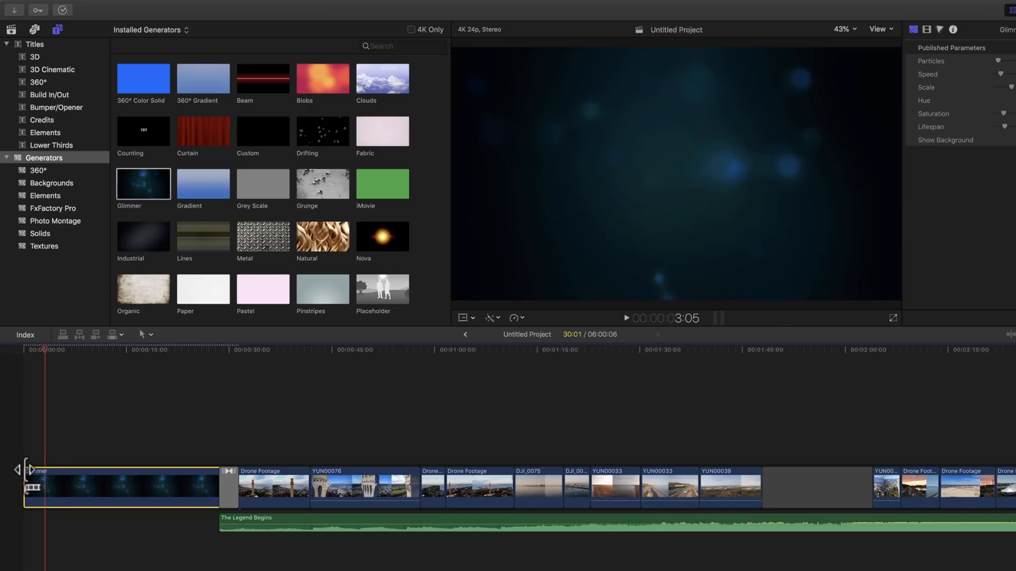
{"action": "key", "text": "space"}
Place the Basic 3D title above the Glimmer clip and preview it.
{"action": "left_click", "coordinate": [48, 45]}
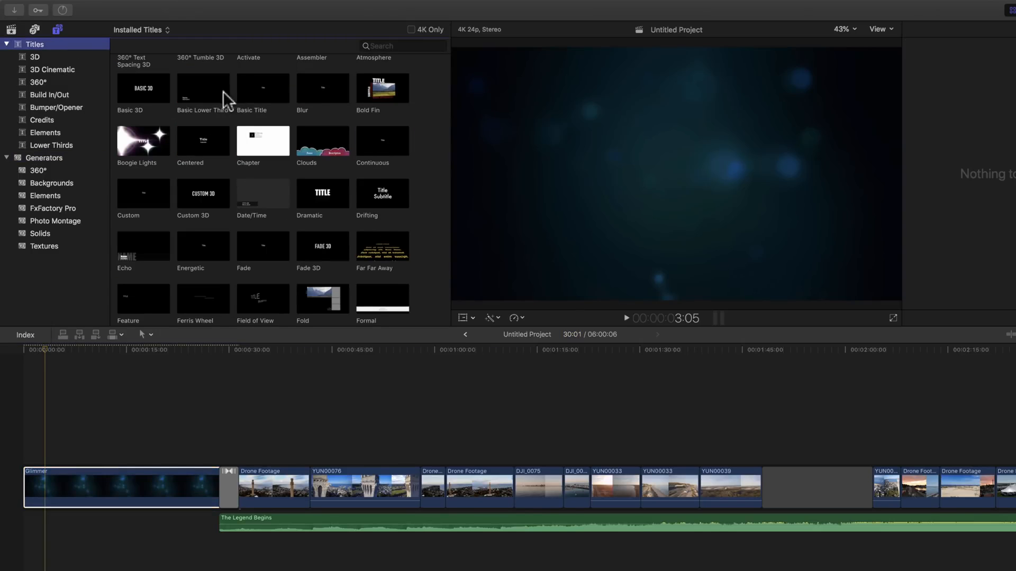
{"action": "left_click", "coordinate": [133, 90]}
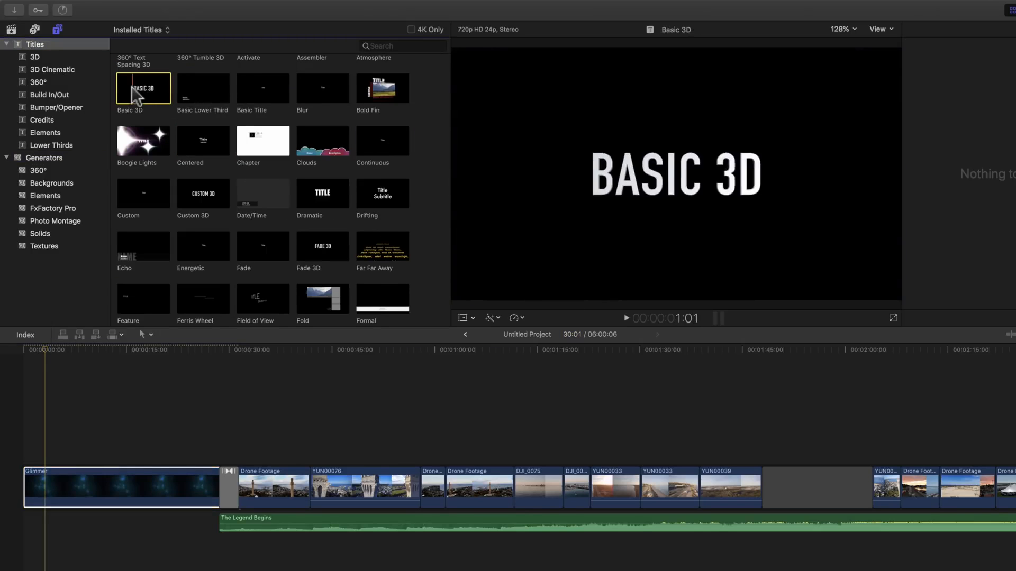
{"action": "left_click_drag", "start_coordinate": [136, 95], "coordinate": [200, 456]}
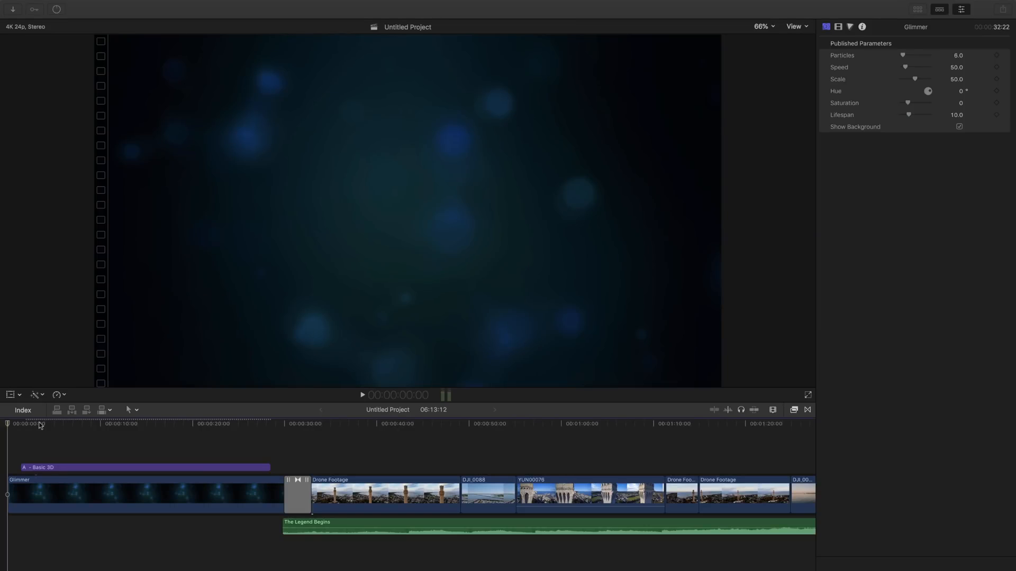
{"action": "left_click_drag", "start_coordinate": [45, 425], "coordinate": [68, 426]}
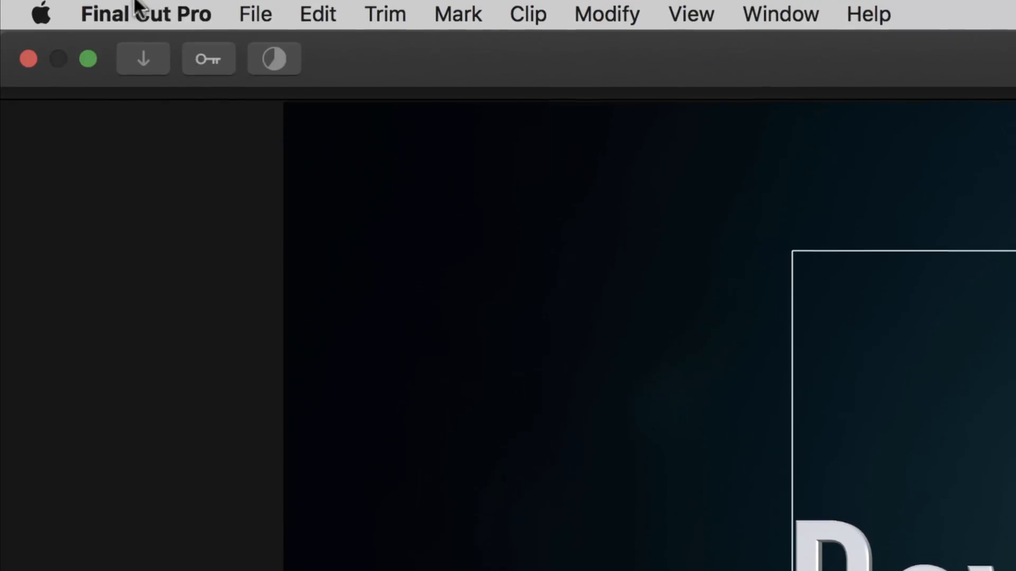
{"action": "left_click", "coordinate": [142, 9]}
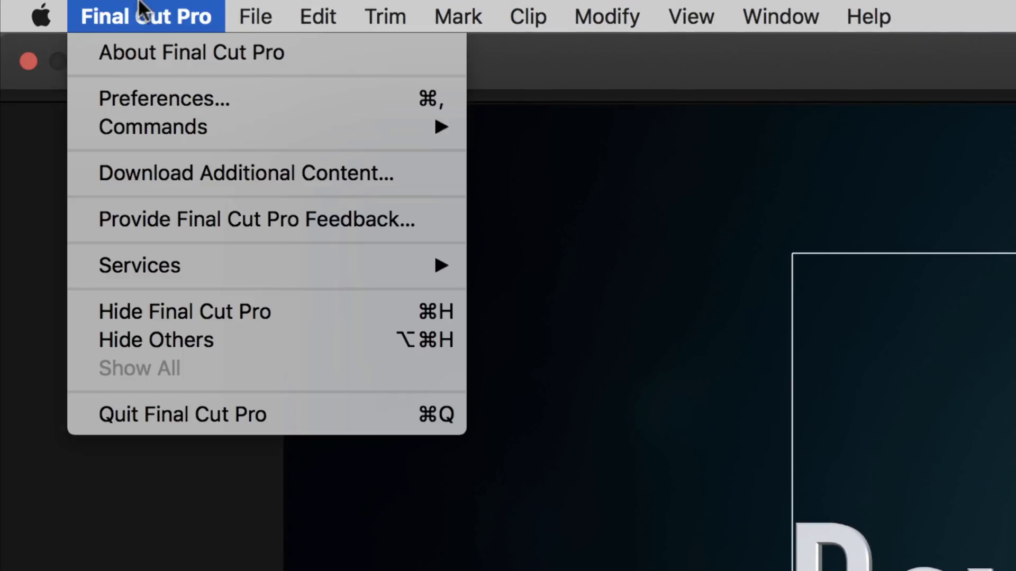
{"action": "left_click", "coordinate": [147, 106]}
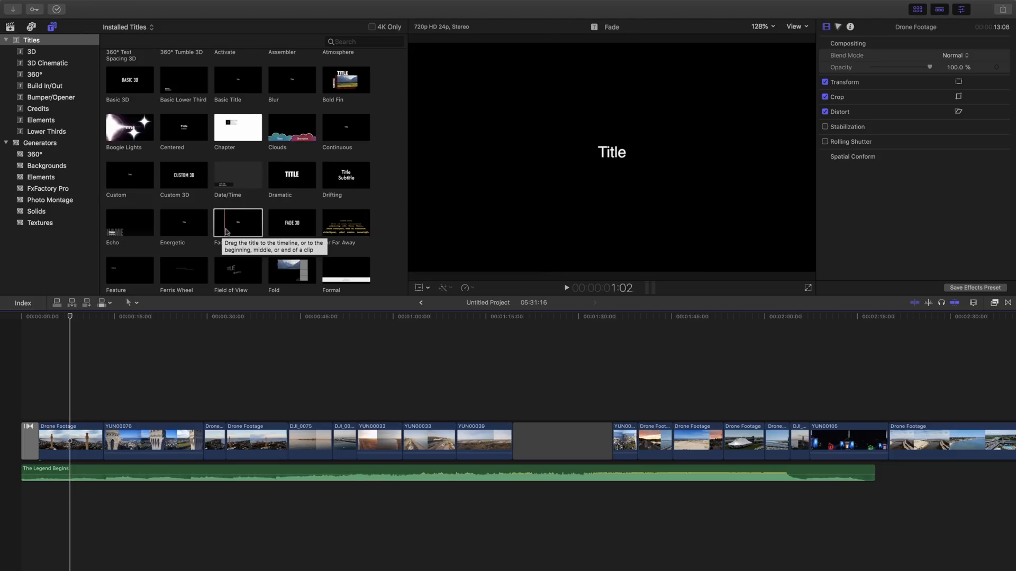
Drag the Fade title onto the timeline above the first Drone Footage clip.
{"action": "left_click_drag", "start_coordinate": [249, 228], "coordinate": [58, 412]}
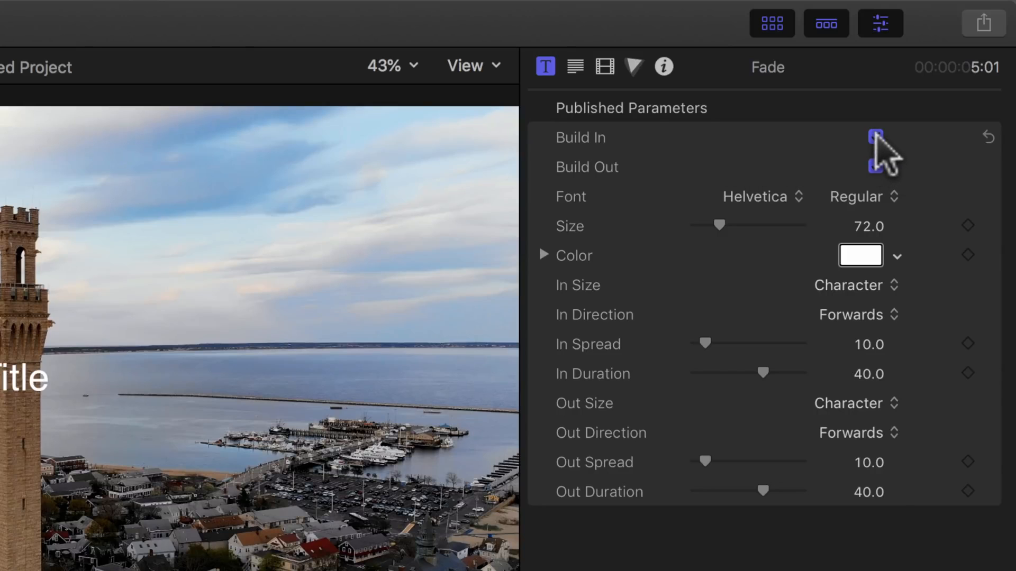
Preview the Fade title animation, then switch its In Direction from Forwards to Backwards.
{"action": "left_click", "coordinate": [873, 316]}
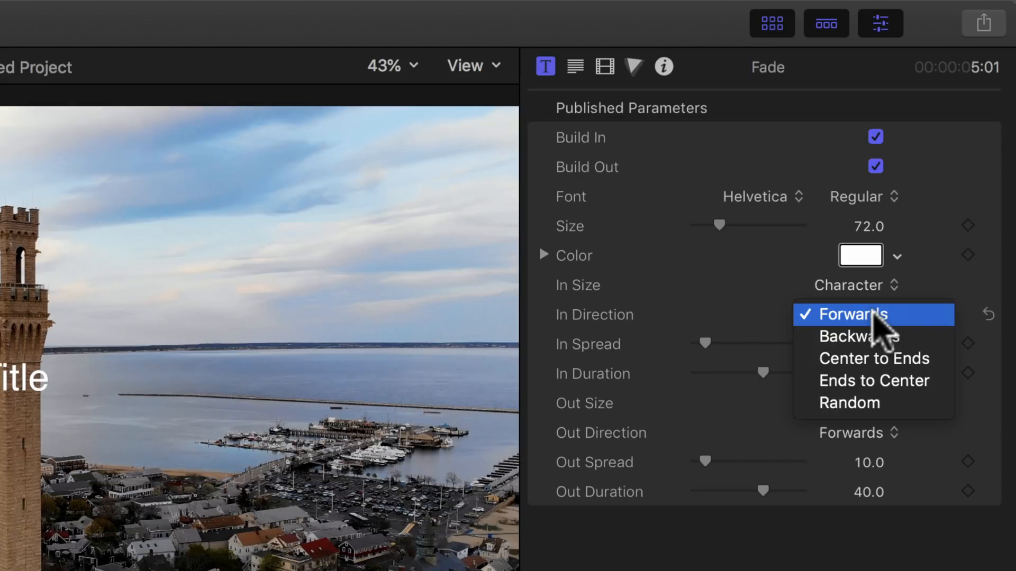
{"action": "left_click", "coordinate": [873, 314]}
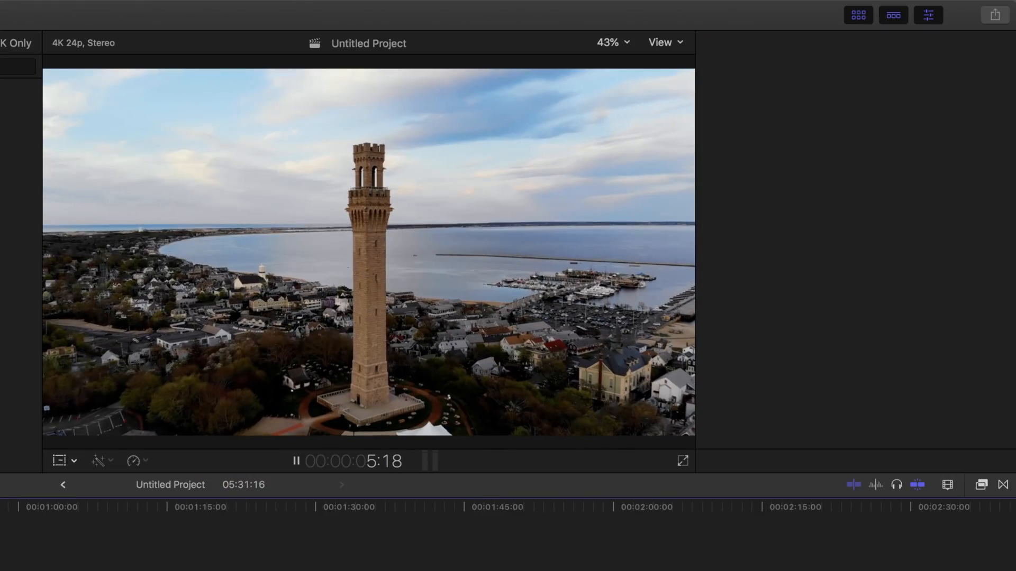
{"action": "key", "text": "space"}
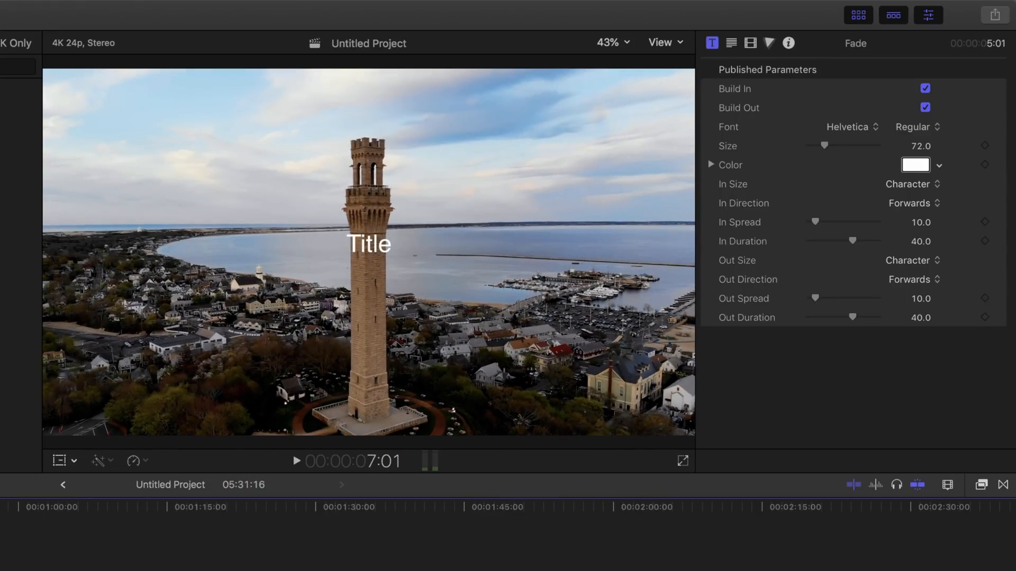
{"action": "left_click", "coordinate": [900, 202]}
{"action": "left_click", "coordinate": [897, 216]}
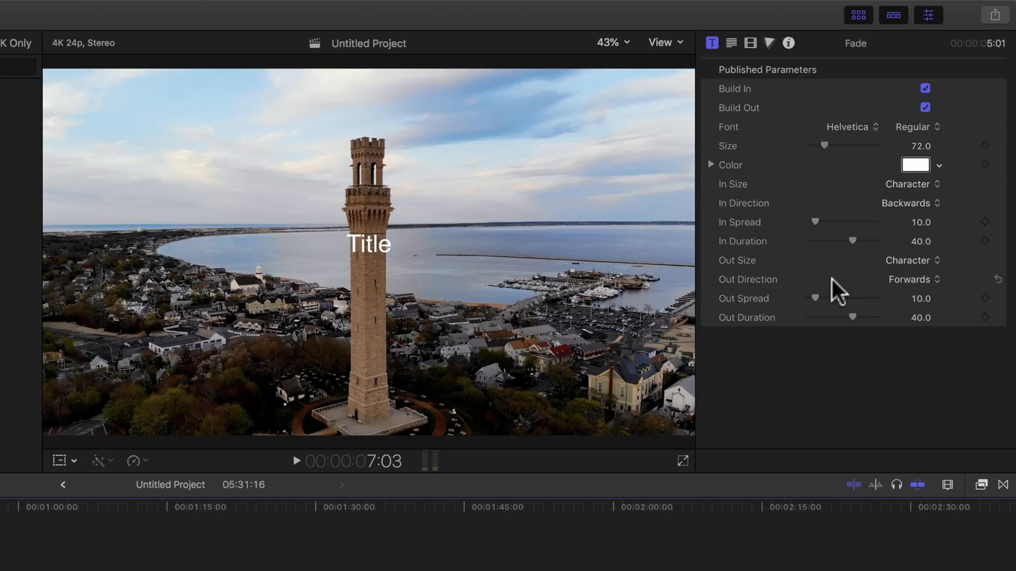
{"action": "left_click", "coordinate": [732, 43]}
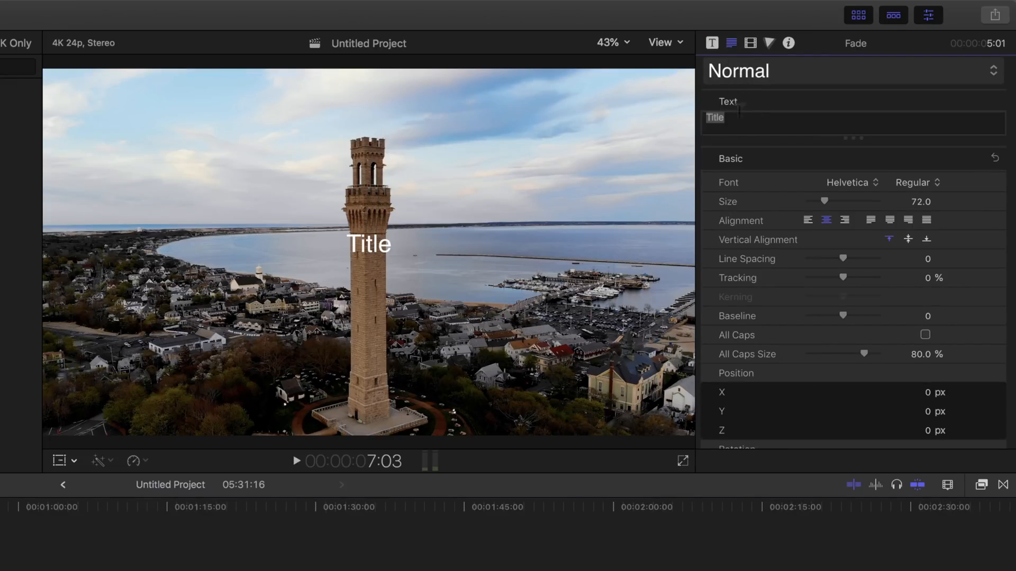
Highlight the word 'Title' in the Inspector text field, after also double-clicking it in the viewer.
{"action": "left_click", "coordinate": [727, 115]}
{"action": "left_click_drag", "start_coordinate": [733, 117], "coordinate": [694, 113]}
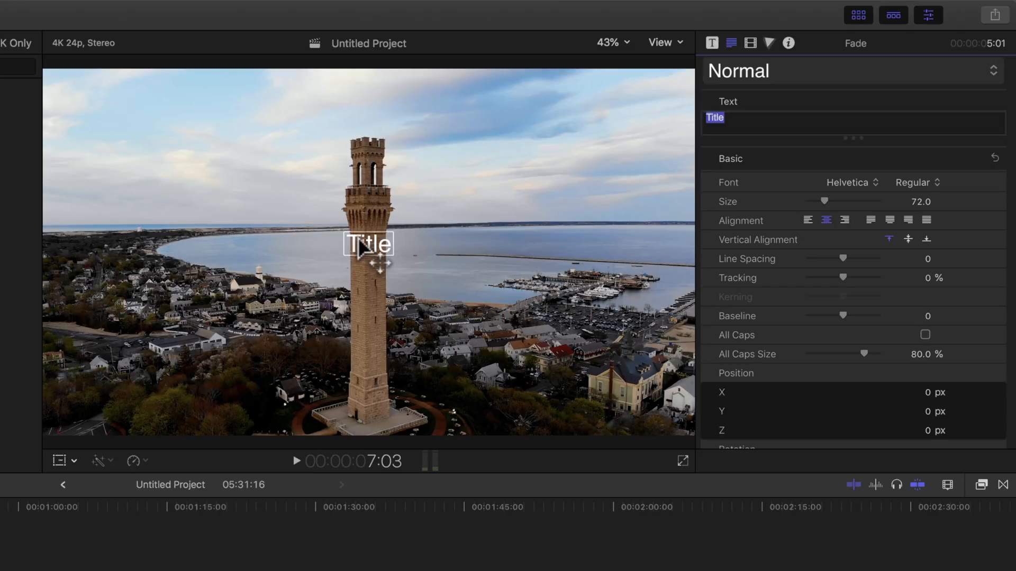
{"action": "left_click", "coordinate": [358, 242]}
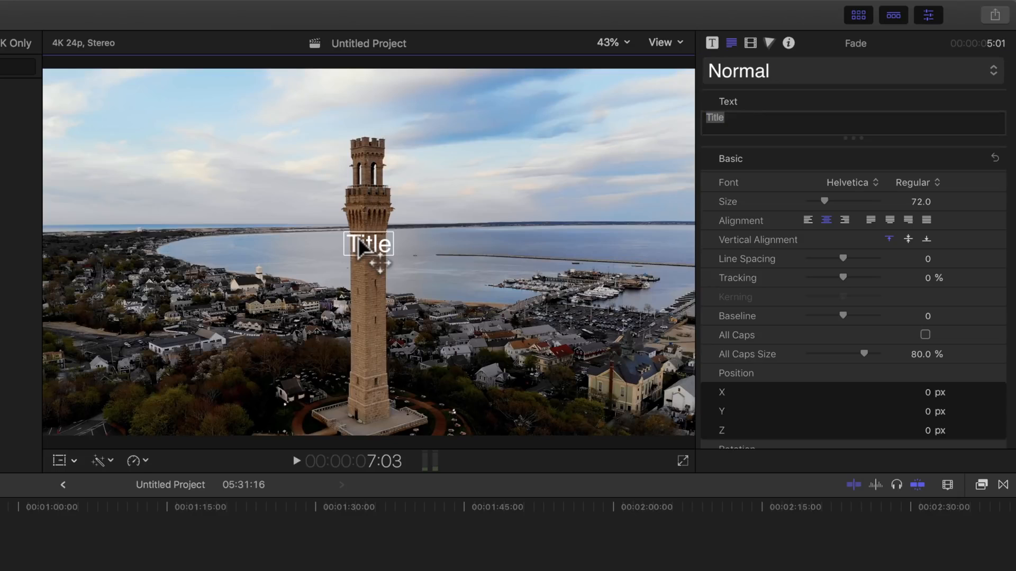
{"action": "double_click", "coordinate": [359, 242]}
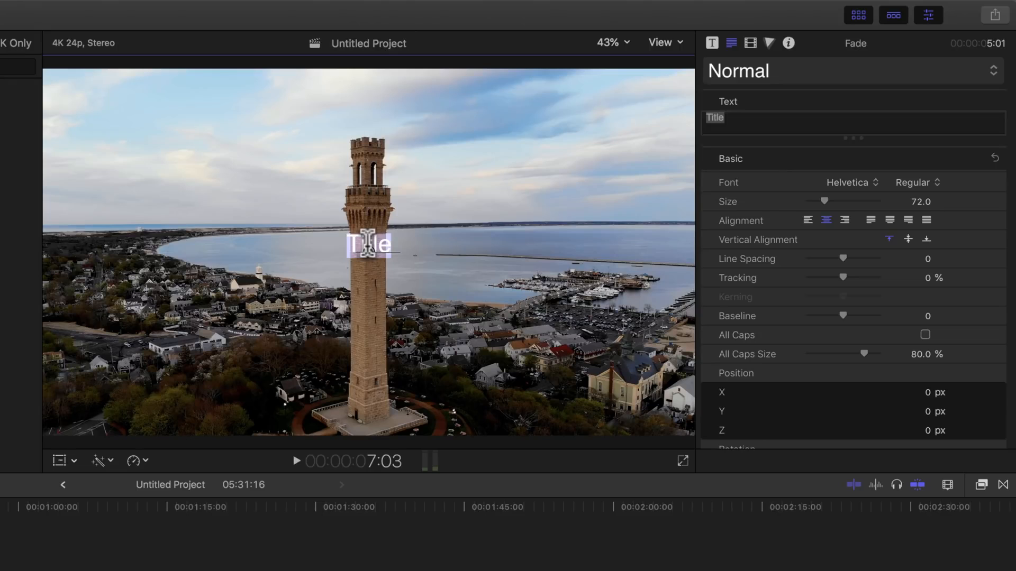
{"action": "left_click", "coordinate": [796, 120]}
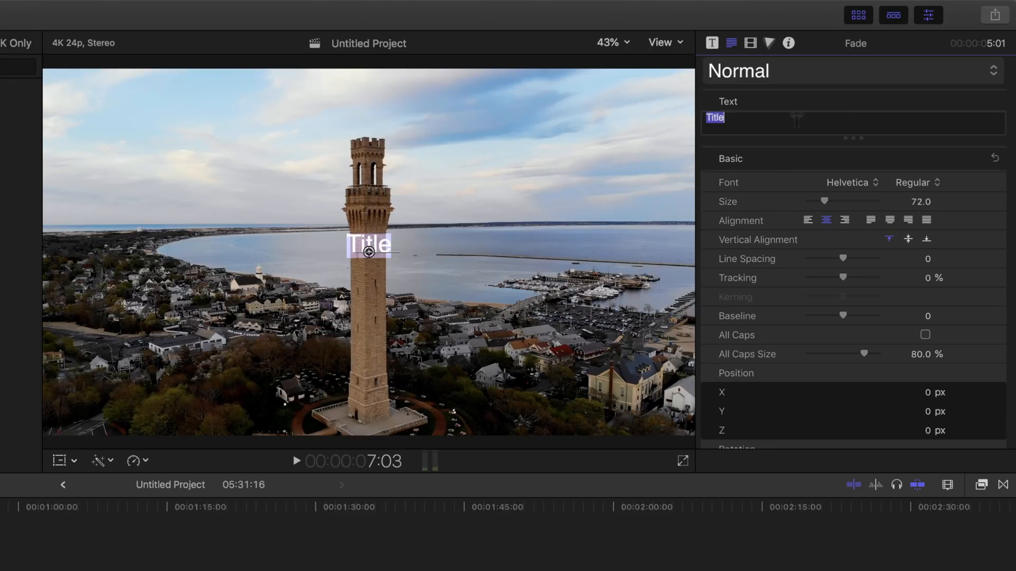
{"action": "left_click", "coordinate": [796, 120]}
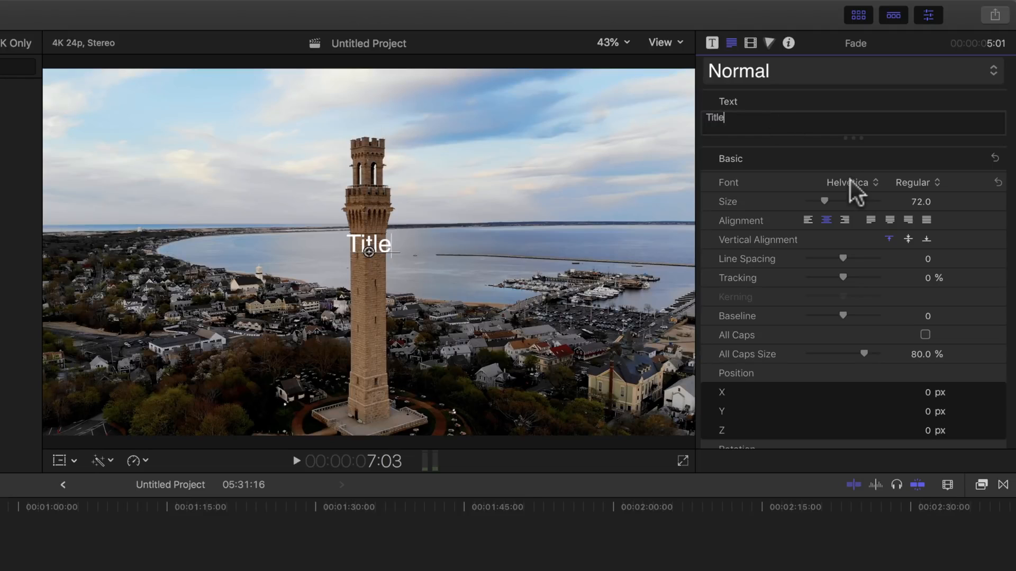
{"action": "left_click_drag", "start_coordinate": [743, 115], "coordinate": [671, 104]}
Set the Fade title's font to Helvetica Neue and deselect the text.
{"action": "left_click", "coordinate": [852, 182]}
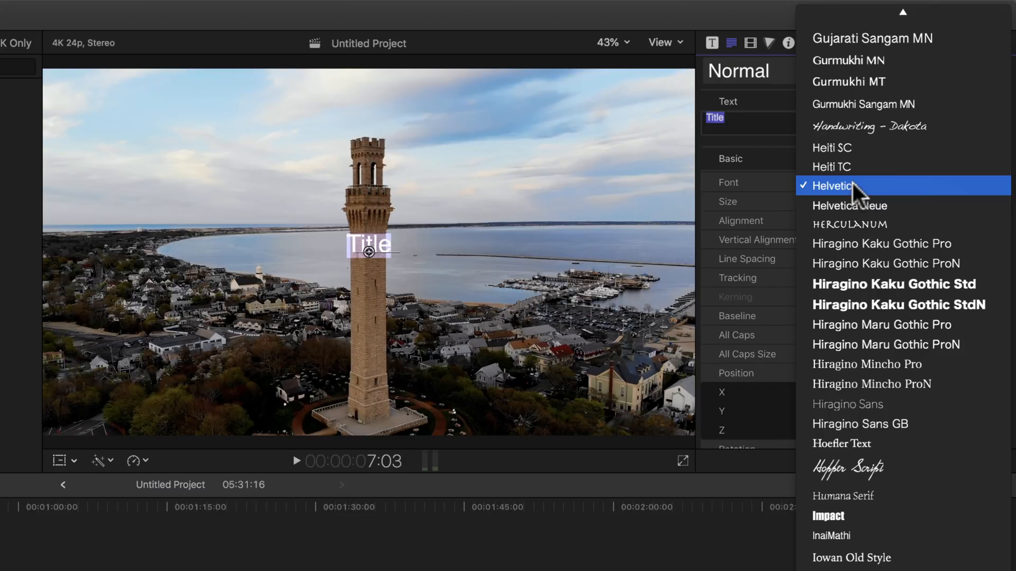
{"action": "left_click", "coordinate": [849, 205]}
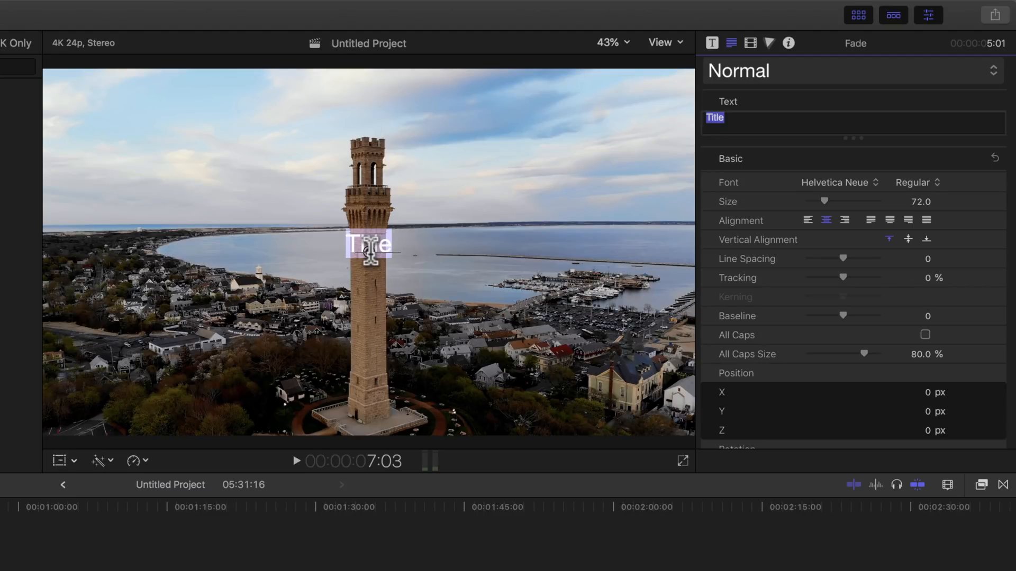
{"action": "left_click", "coordinate": [370, 252]}
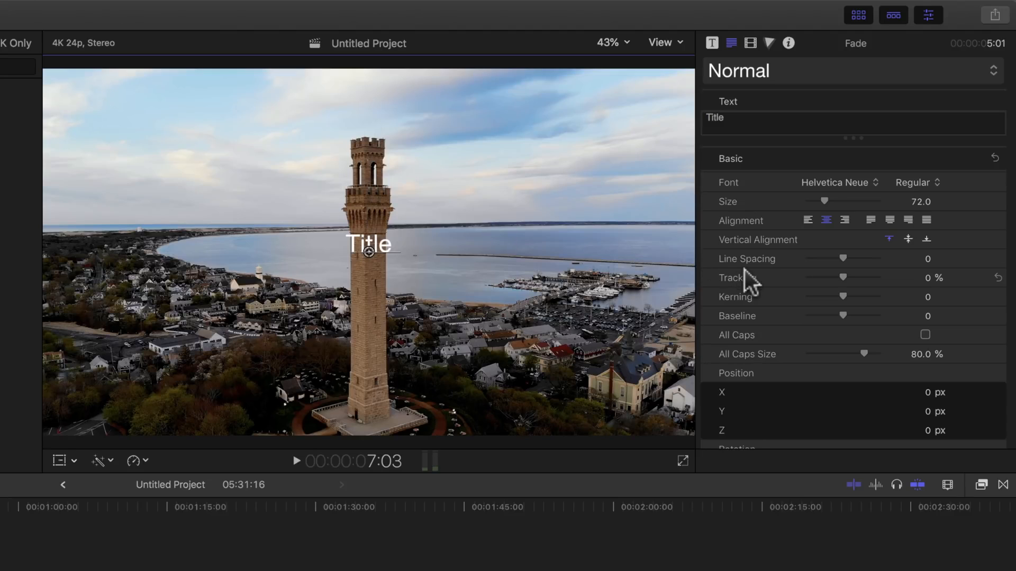
{"action": "scroll", "coordinate": [748, 281], "scroll_direction": "down", "scroll_amount": 2}
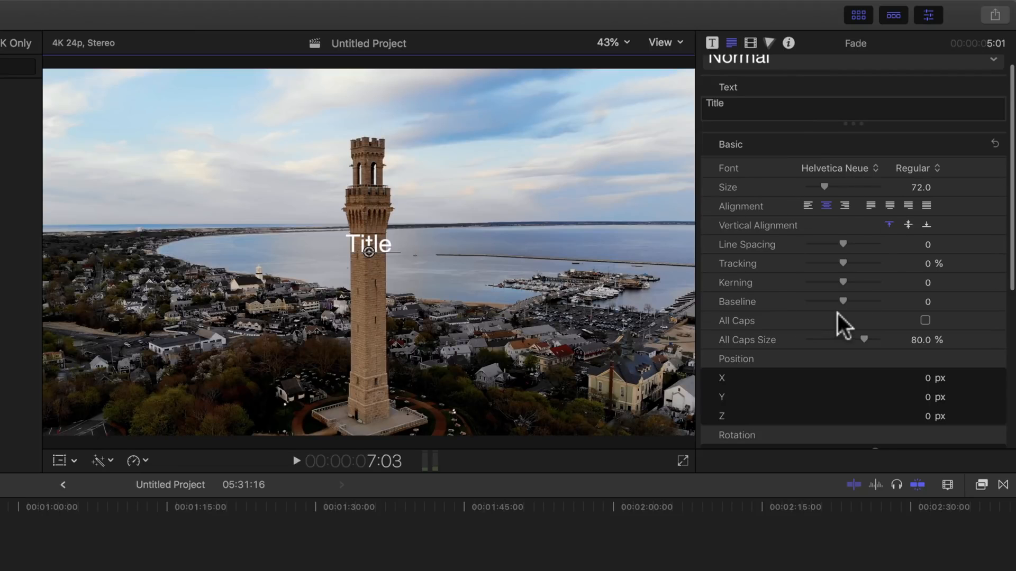
{"action": "scroll", "coordinate": [840, 324], "scroll_direction": "down", "scroll_amount": 5}
{"action": "scroll", "coordinate": [837, 314], "scroll_direction": "down", "scroll_amount": 2}
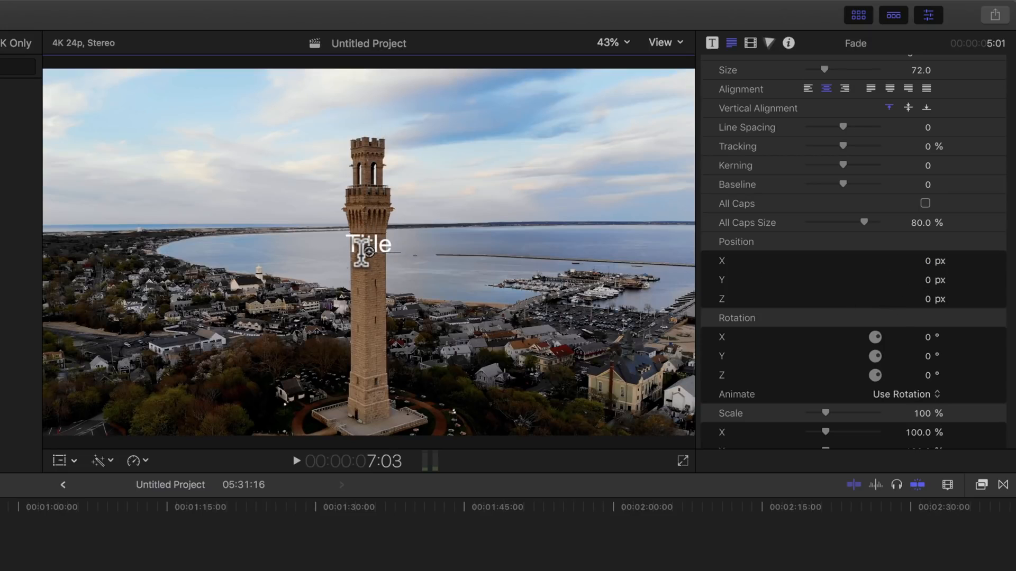
Scrub the title's Position to X -753.54 px and Y -385.16 px.
{"action": "left_click", "coordinate": [926, 259]}
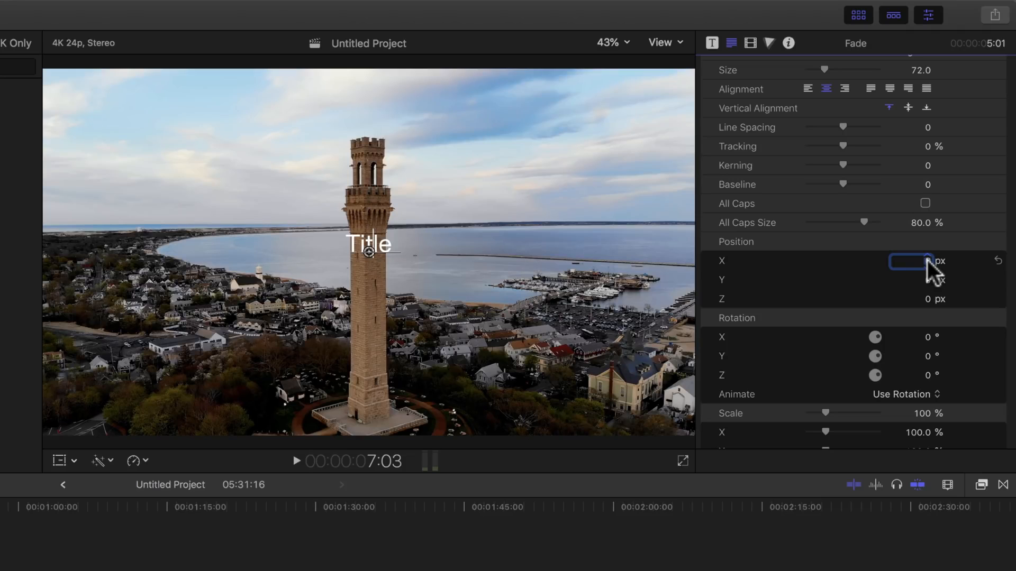
{"action": "mouse_move", "coordinate": [926, 259]}
{"action": "left_mouse_down"}
{"action": "mouse_move", "coordinate": [897, 259]}
{"action": "mouse_move", "coordinate": [926, 261]}
{"action": "left_mouse_up"}
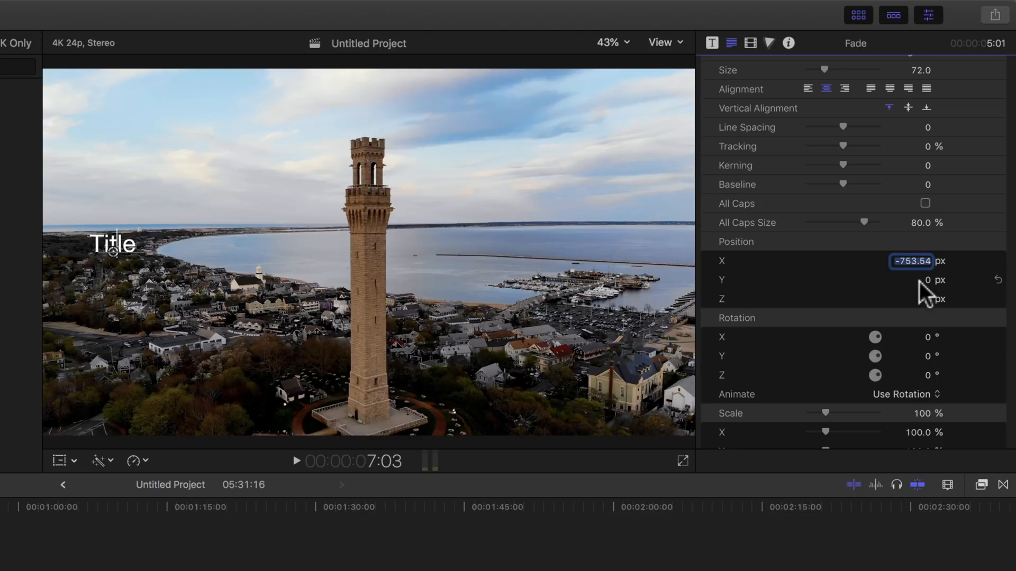
{"action": "left_click_drag", "start_coordinate": [925, 280], "coordinate": [925, 281]}
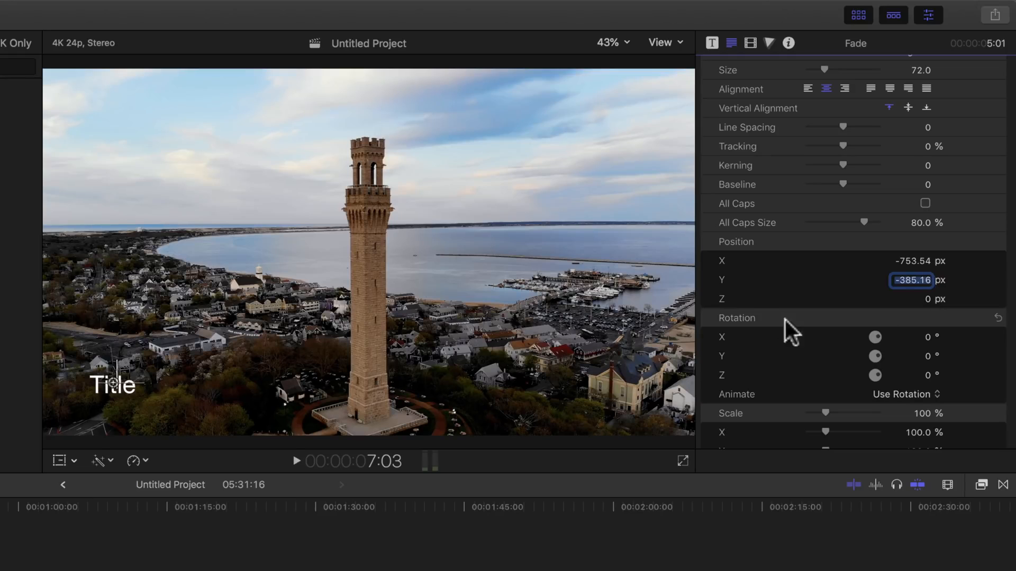
{"action": "scroll", "coordinate": [791, 365], "scroll_direction": "down", "scroll_amount": 5}
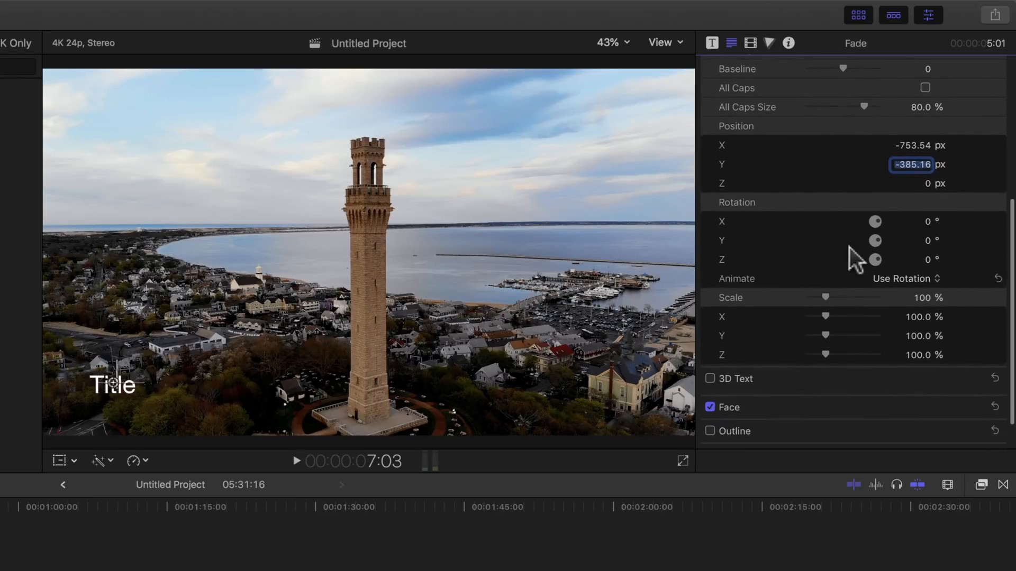
{"action": "left_click", "coordinate": [710, 378]}
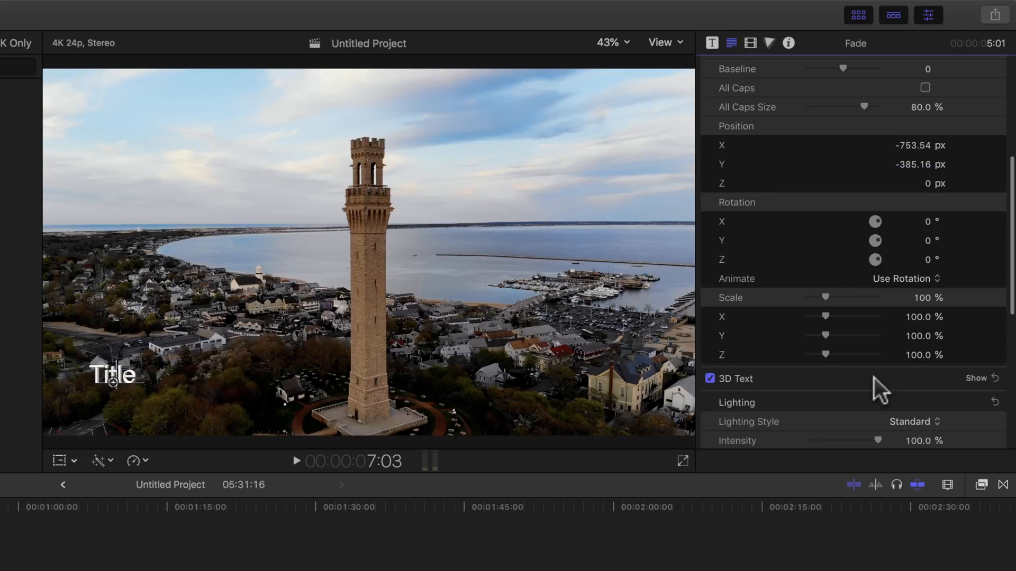
{"action": "scroll", "coordinate": [874, 378], "scroll_direction": "down", "scroll_amount": 5}
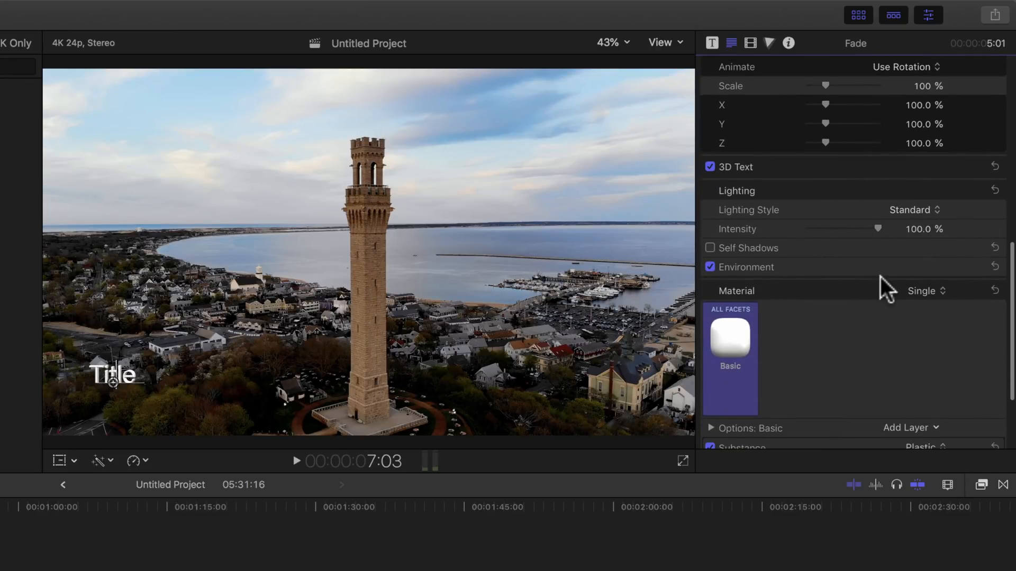
{"action": "scroll", "coordinate": [880, 277], "scroll_direction": "down", "scroll_amount": 3}
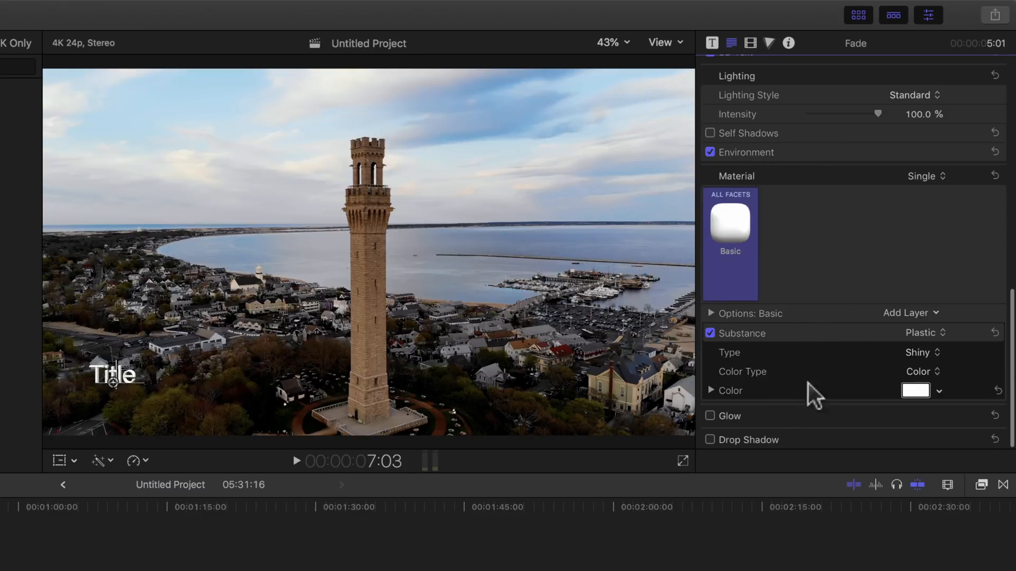
{"action": "scroll", "coordinate": [839, 266], "scroll_direction": "up", "scroll_amount": 7}
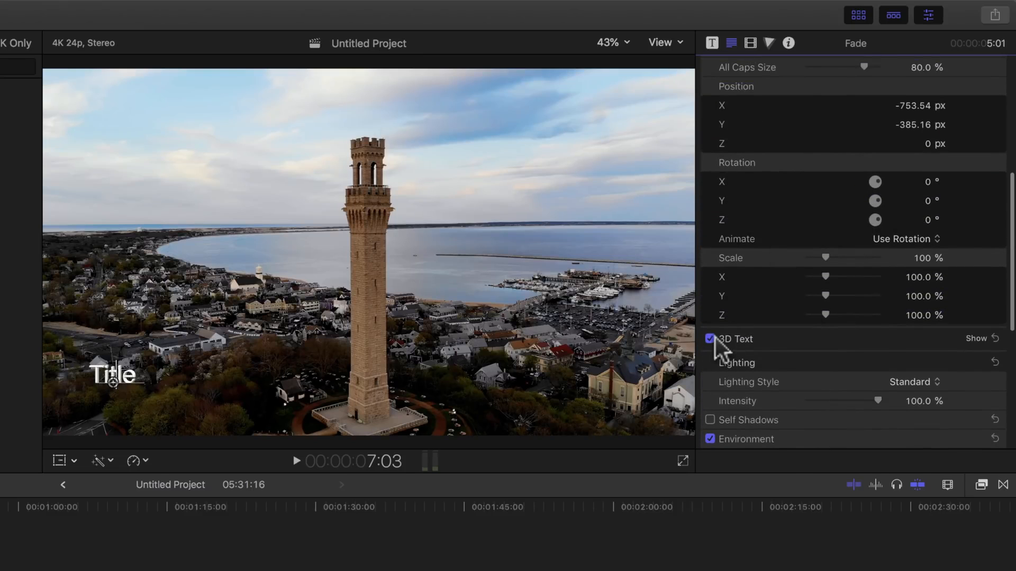
{"action": "left_click", "coordinate": [709, 338]}
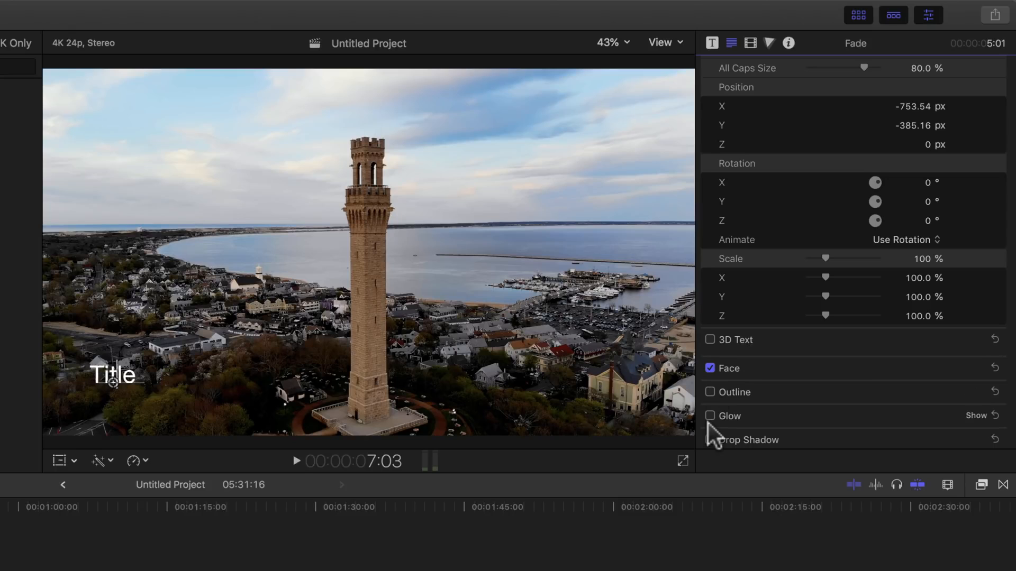
Enable Drop Shadow on the title and briefly show its parameters.
{"action": "left_click", "coordinate": [711, 440]}
{"action": "left_click", "coordinate": [976, 439]}
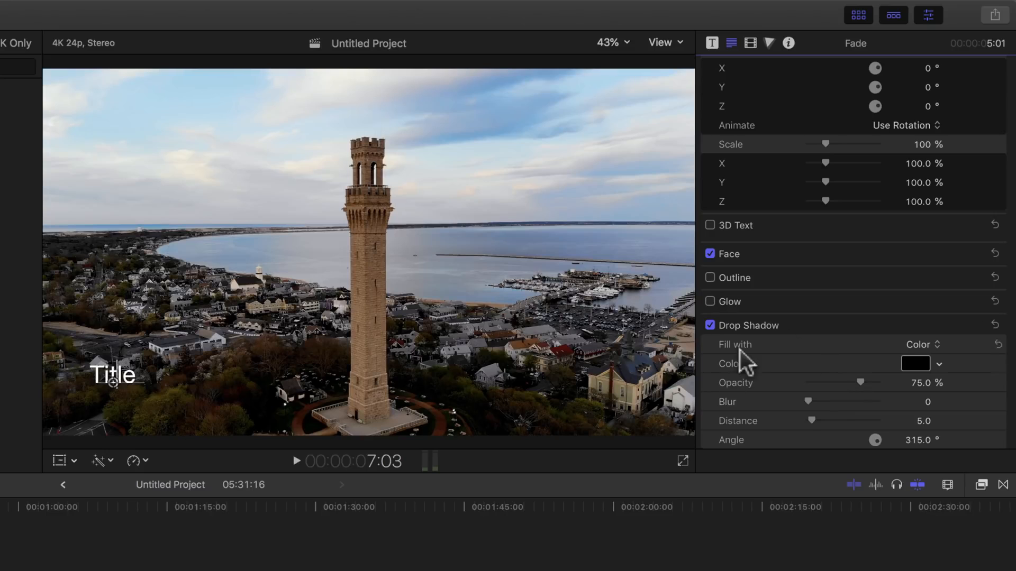
{"action": "left_click", "coordinate": [979, 325]}
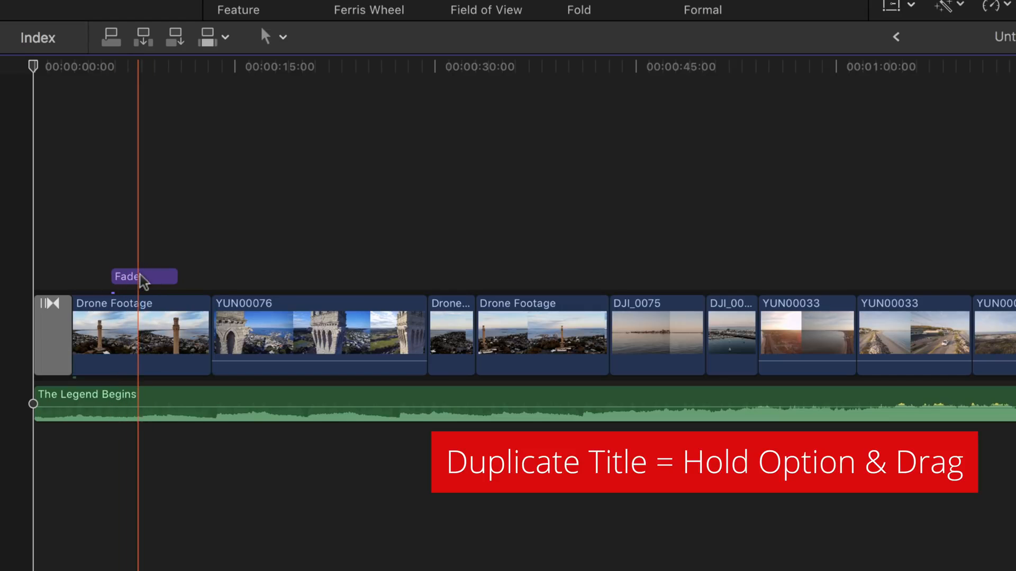
Option-drag a copy of the Fade title to sit above the YUN00076 clip.
{"action": "left_click_drag", "start_coordinate": [143, 280], "coordinate": [258, 264]}
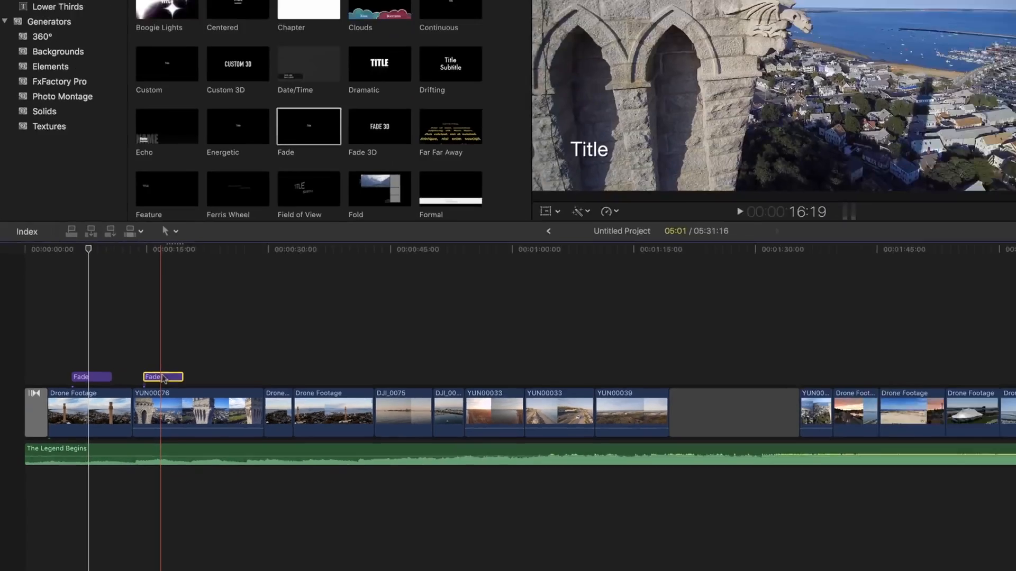
{"action": "left_click_drag", "start_coordinate": [259, 274], "coordinate": [353, 275]}
{"action": "left_click_drag", "start_coordinate": [169, 412], "coordinate": [170, 414]}
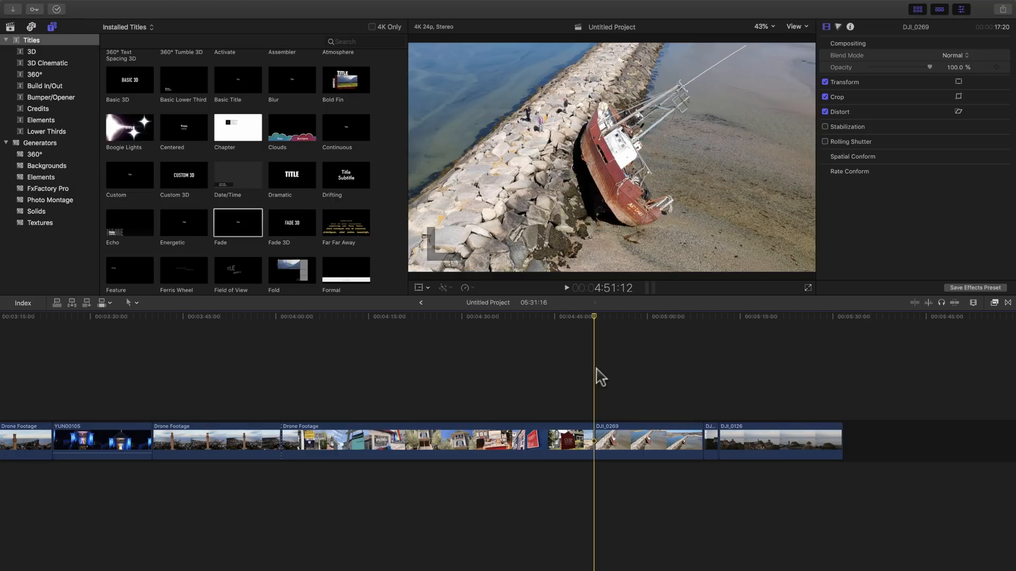
{"action": "key", "text": "space"}
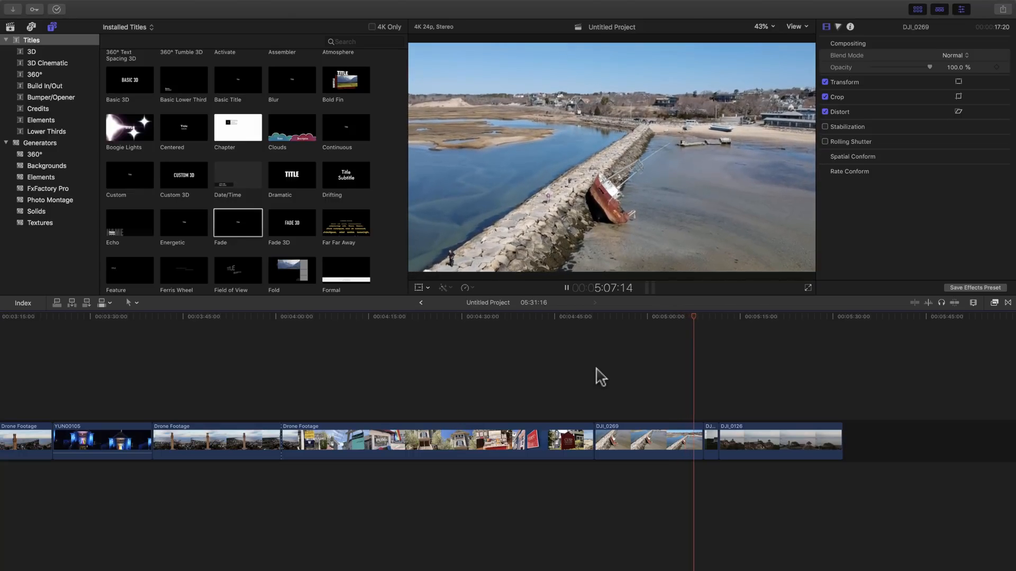
{"action": "key", "text": "space"}
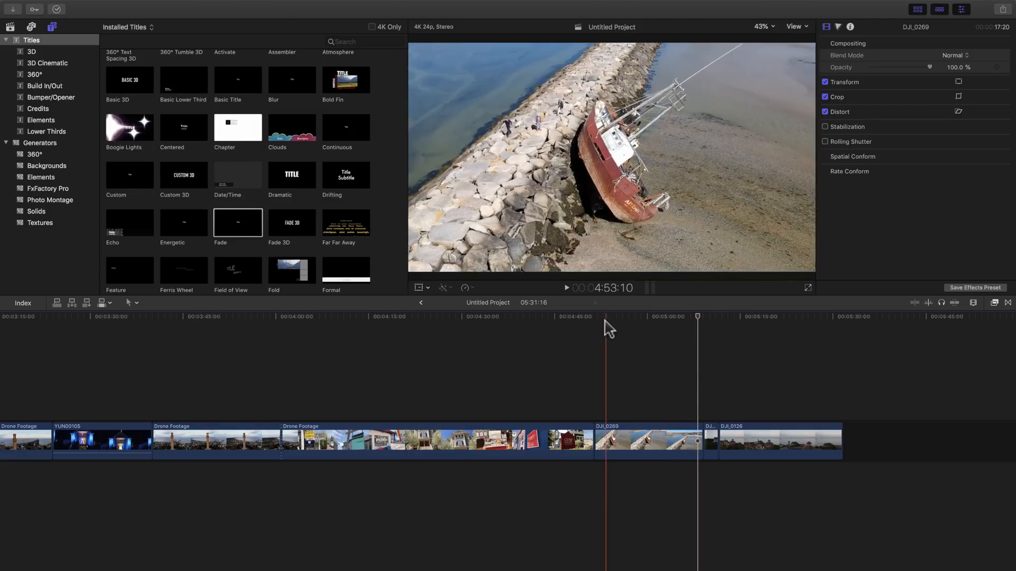
{"action": "left_click", "coordinate": [594, 322]}
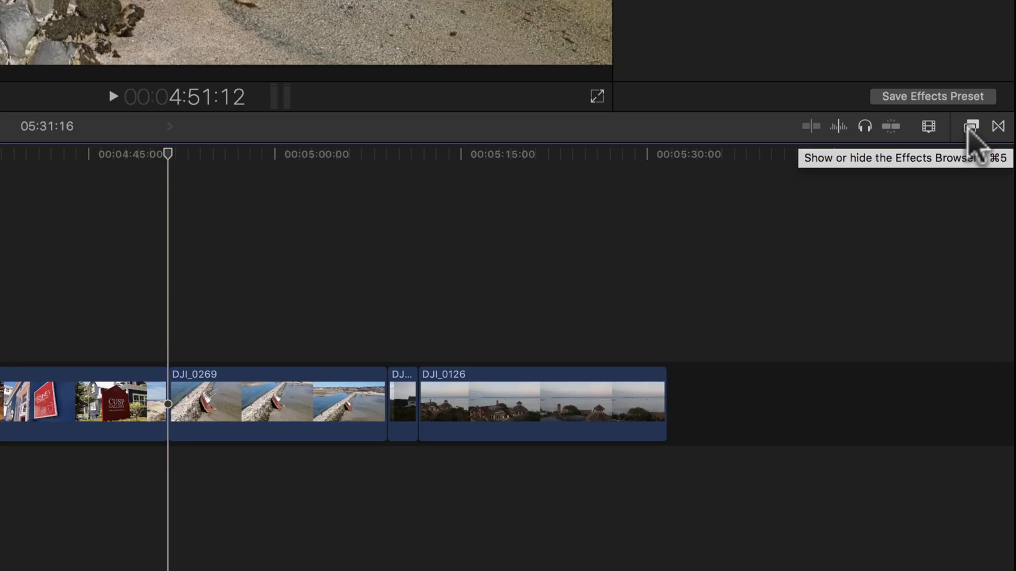
Scroll through all the Video effects thumbnails, then focus the Effects search field.
{"action": "left_click", "coordinate": [970, 127]}
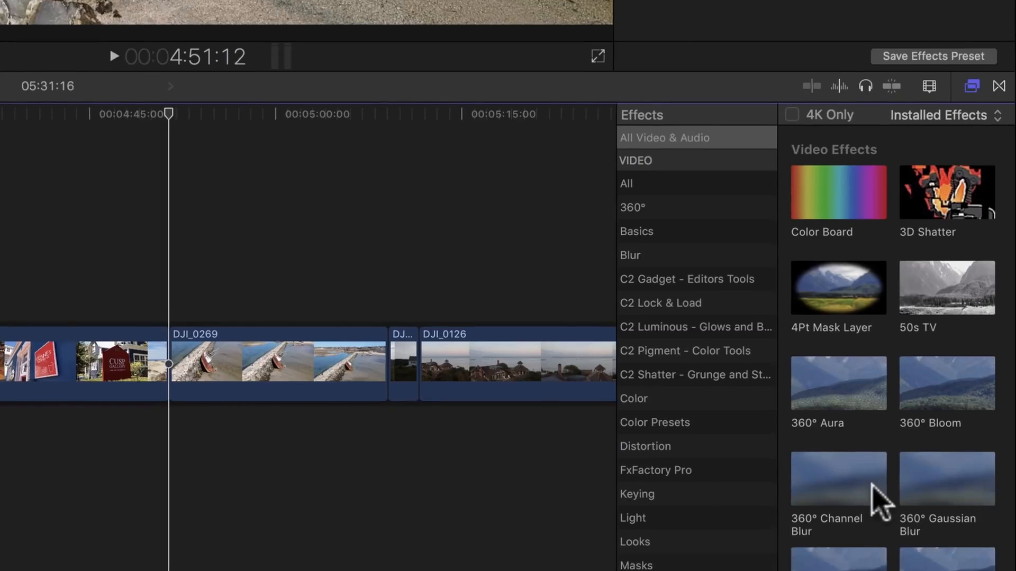
{"action": "scroll", "coordinate": [872, 527], "scroll_direction": "down", "scroll_amount": 15}
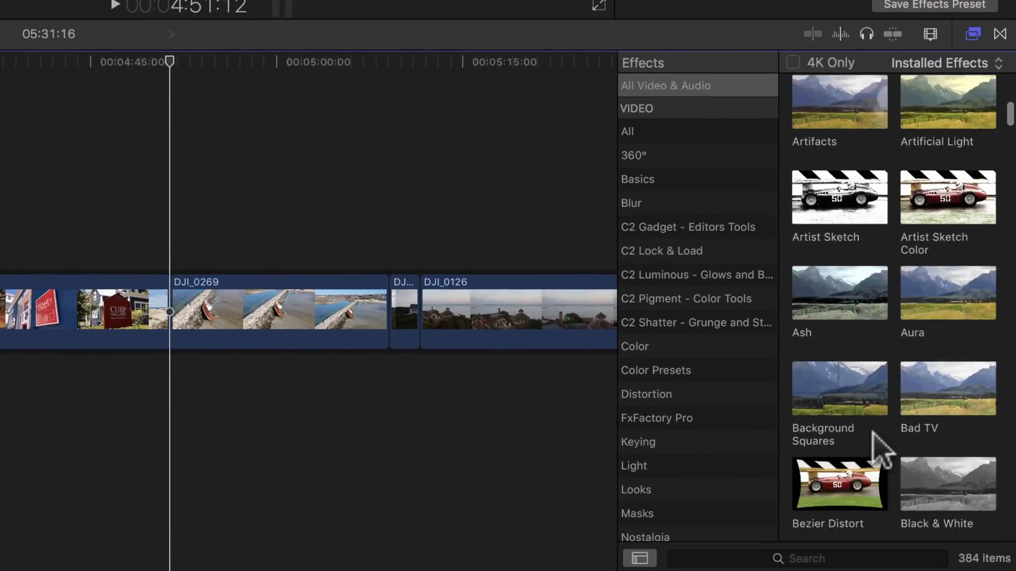
{"action": "scroll", "coordinate": [875, 445], "scroll_direction": "down", "scroll_amount": 10}
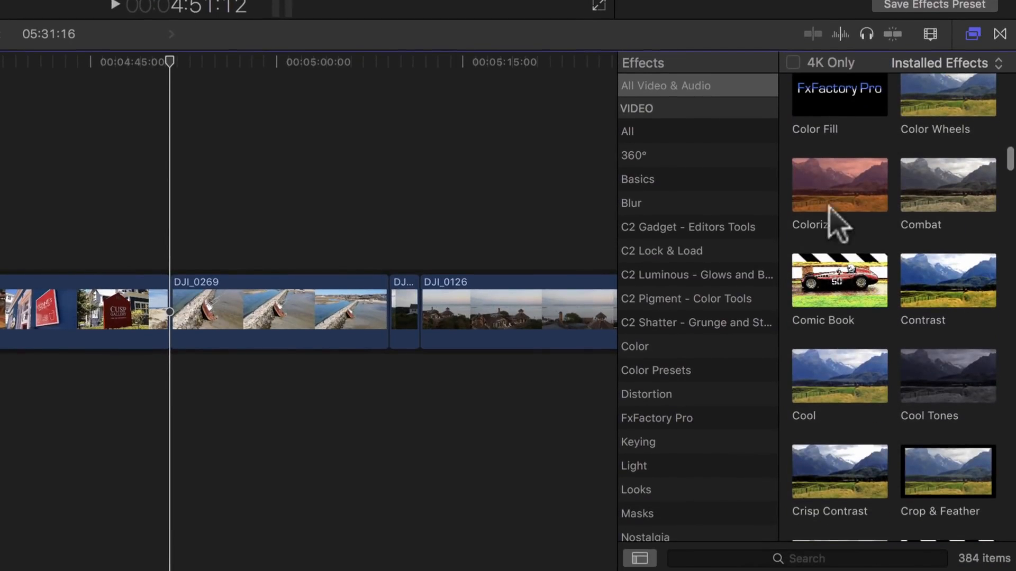
{"action": "scroll", "coordinate": [889, 248], "scroll_direction": "down", "scroll_amount": 15}
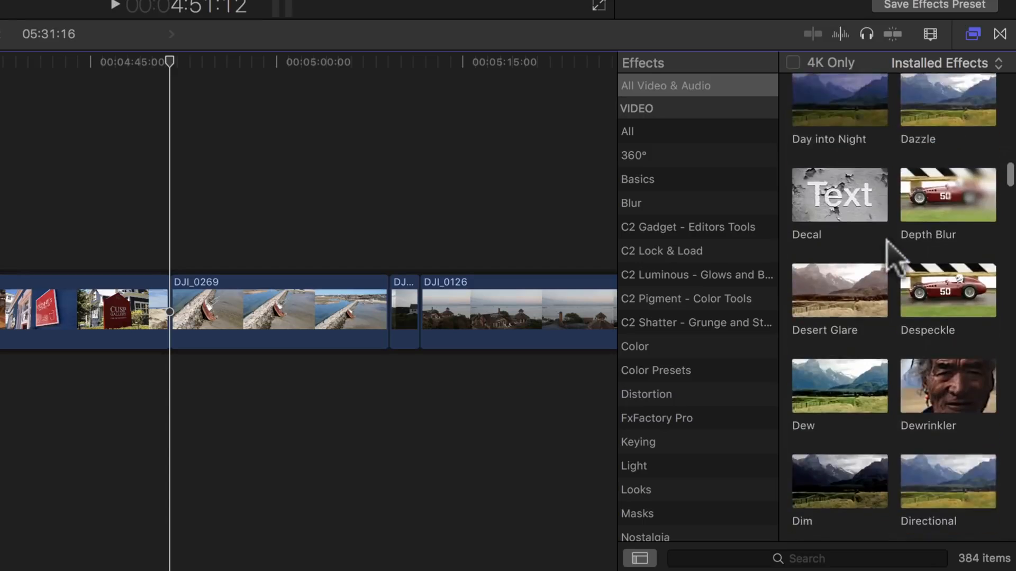
{"action": "scroll", "coordinate": [889, 254], "scroll_direction": "down", "scroll_amount": 12}
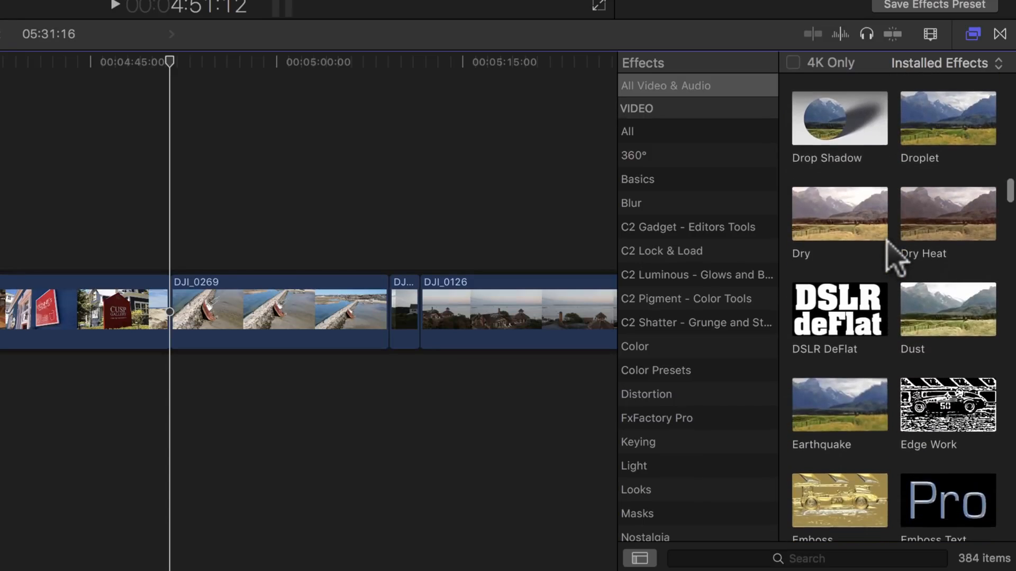
{"action": "scroll", "coordinate": [887, 239], "scroll_direction": "down", "scroll_amount": 10}
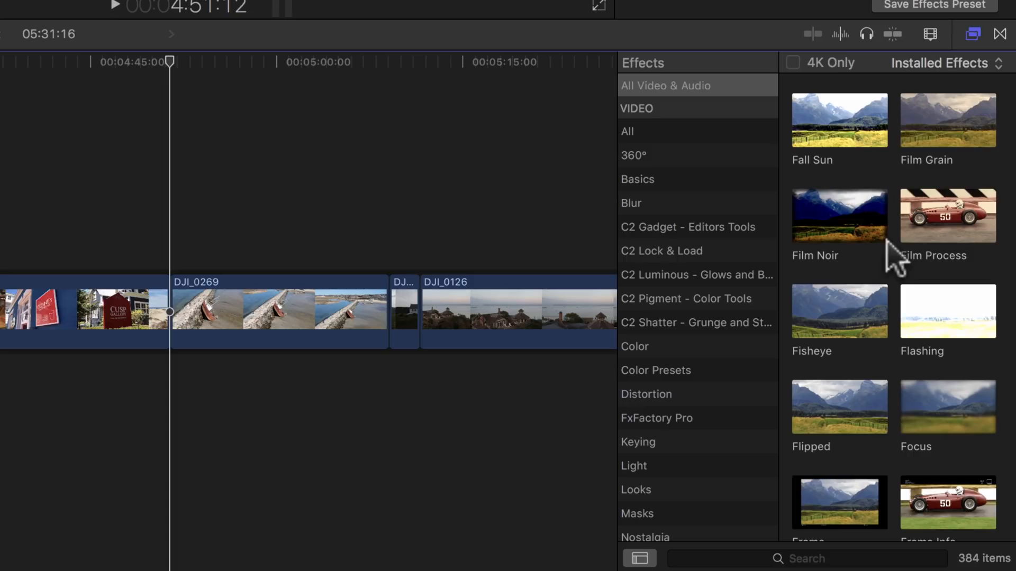
{"action": "scroll", "coordinate": [912, 465], "scroll_direction": "down", "scroll_amount": 3}
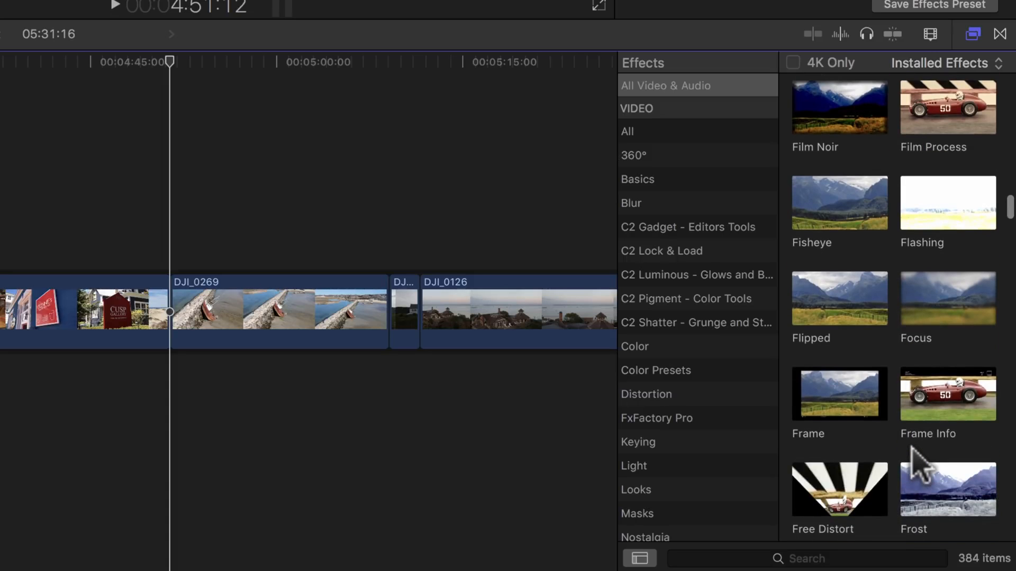
{"action": "scroll", "coordinate": [911, 455], "scroll_direction": "down", "scroll_amount": 7}
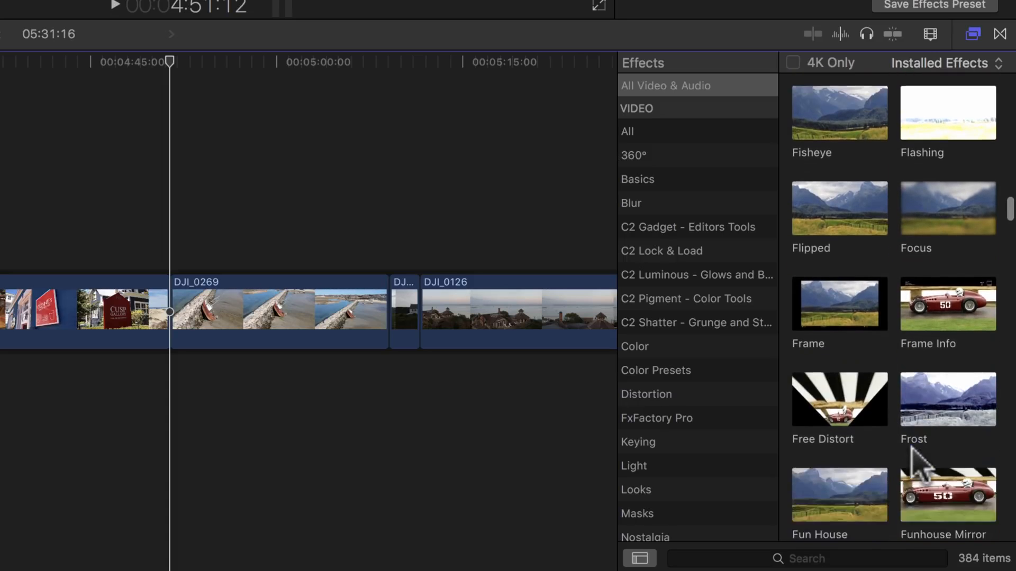
{"action": "left_click", "coordinate": [732, 558]}
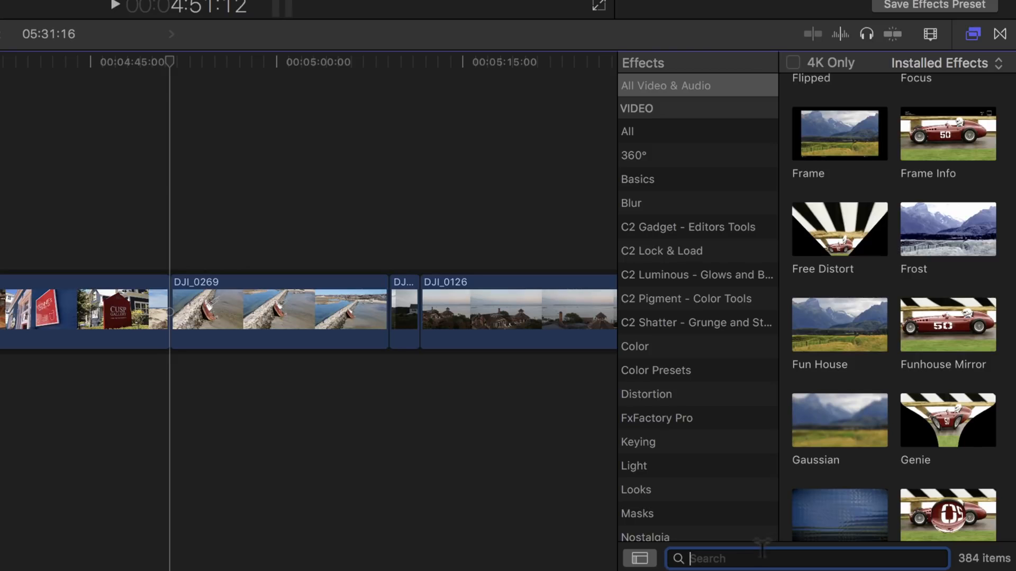
Search 'vignette', apply Vignette to DJI_0269 with Darken at 0.89, then clear the search.
{"action": "type", "text": "vignette"}
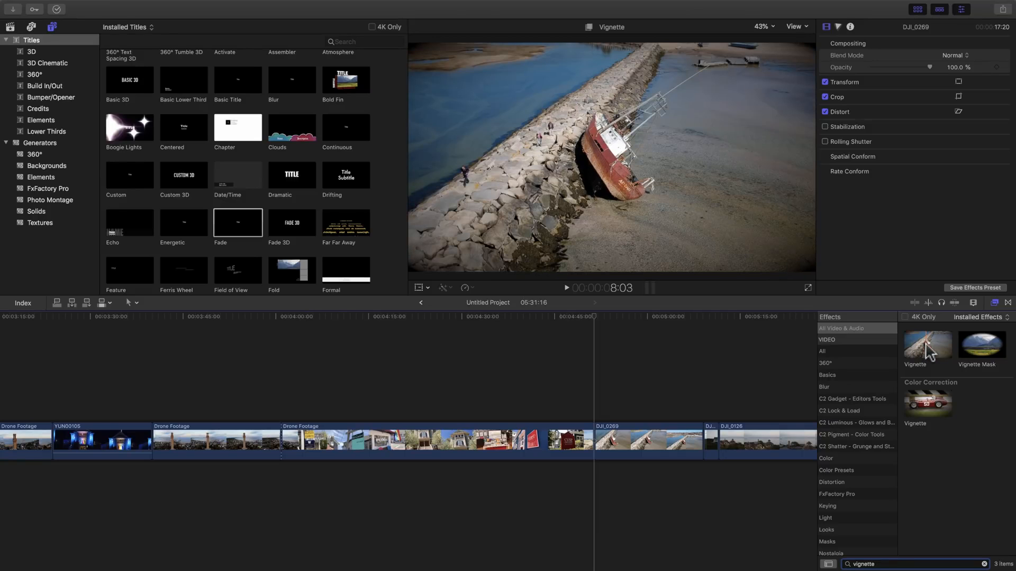
{"action": "left_click_drag", "start_coordinate": [926, 345], "coordinate": [653, 444]}
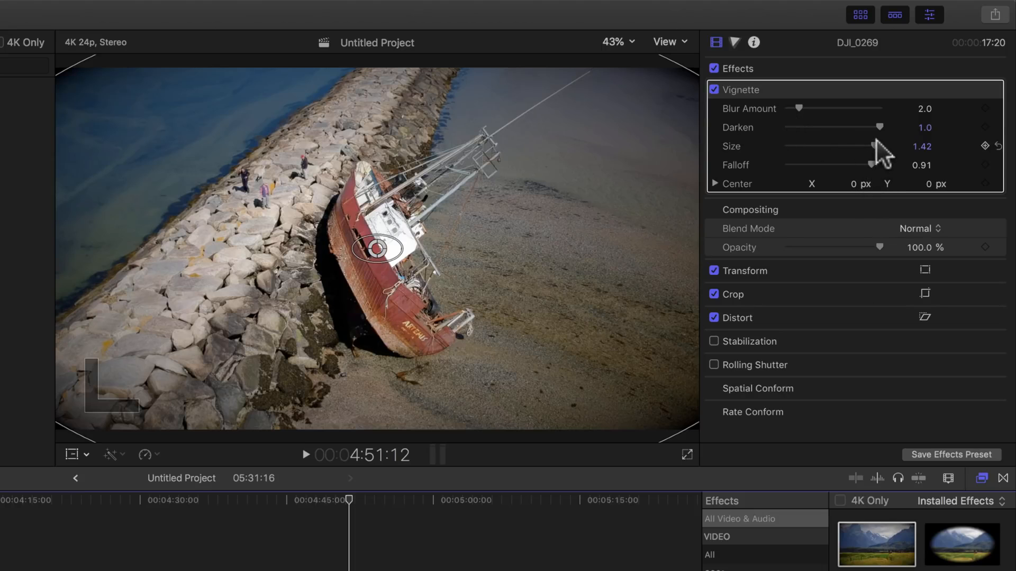
{"action": "mouse_move", "coordinate": [878, 127]}
{"action": "left_mouse_down"}
{"action": "mouse_move", "coordinate": [785, 132]}
{"action": "mouse_move", "coordinate": [880, 138]}
{"action": "mouse_move", "coordinate": [866, 139]}
{"action": "left_mouse_up"}
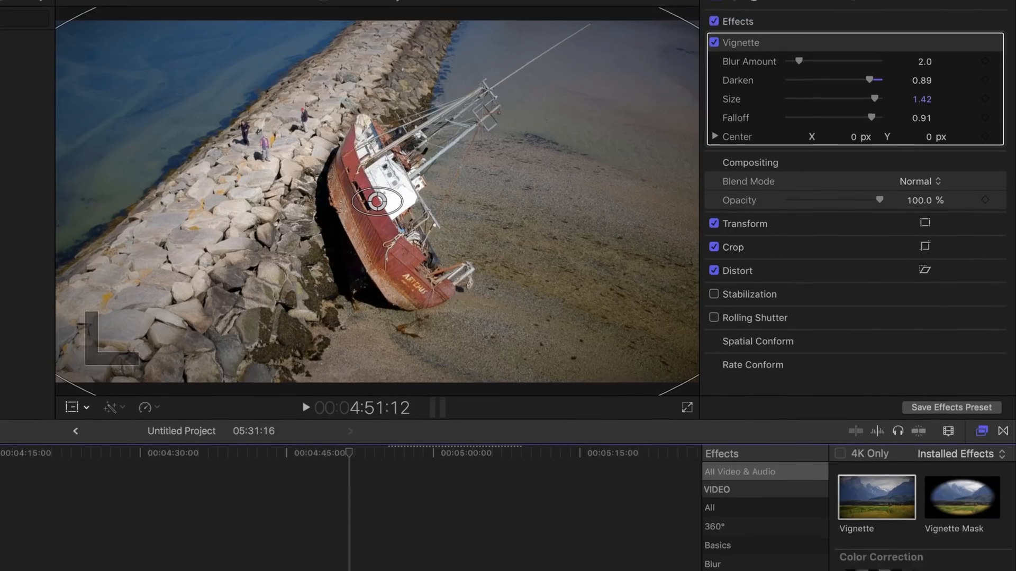
{"action": "left_click", "coordinate": [955, 560]}
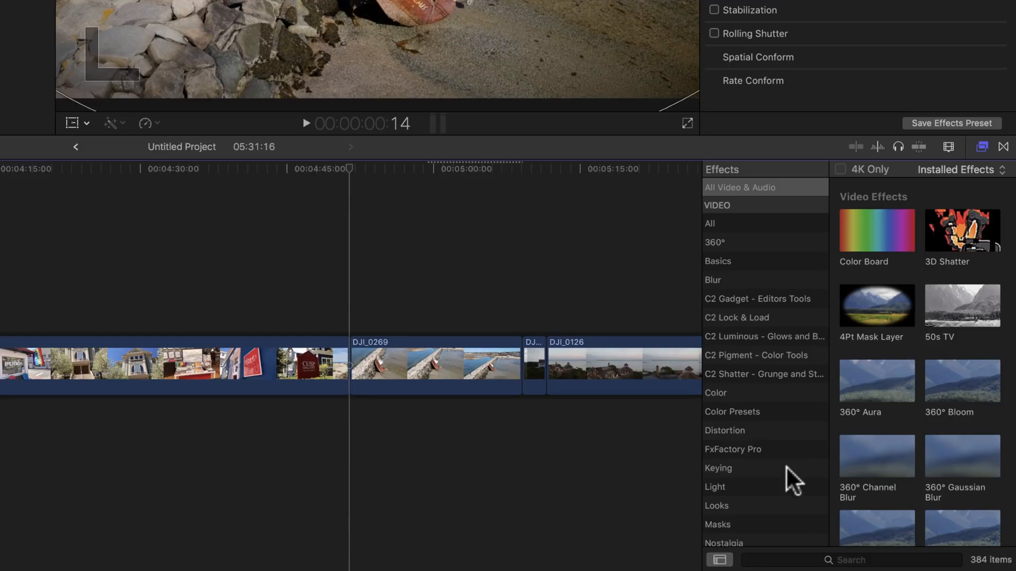
Move DJI_0126 to a connected lane and apply the Keyer effect to DJI_0269.
{"action": "left_click", "coordinate": [761, 467]}
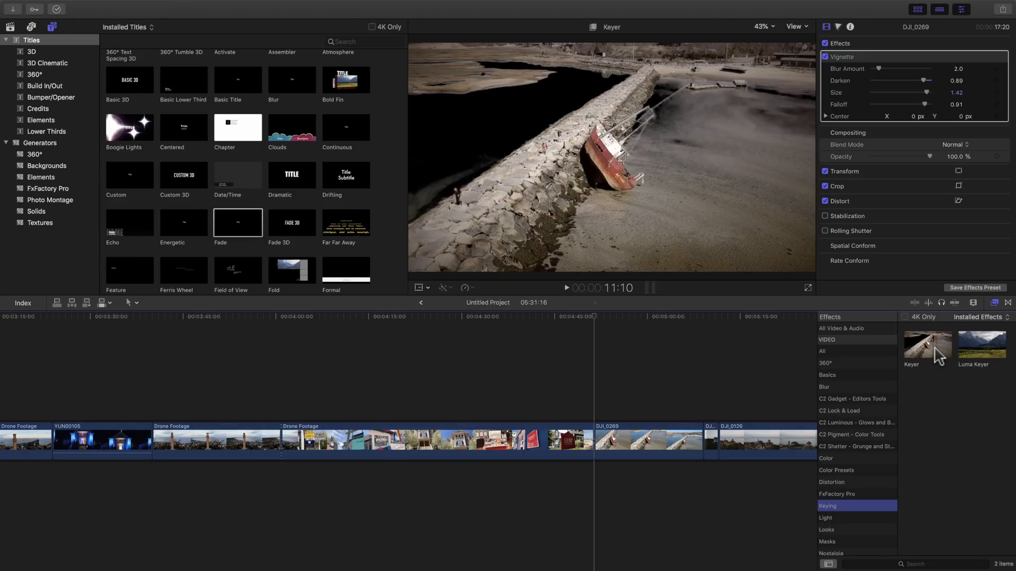
{"action": "left_click_drag", "start_coordinate": [788, 444], "coordinate": [669, 503]}
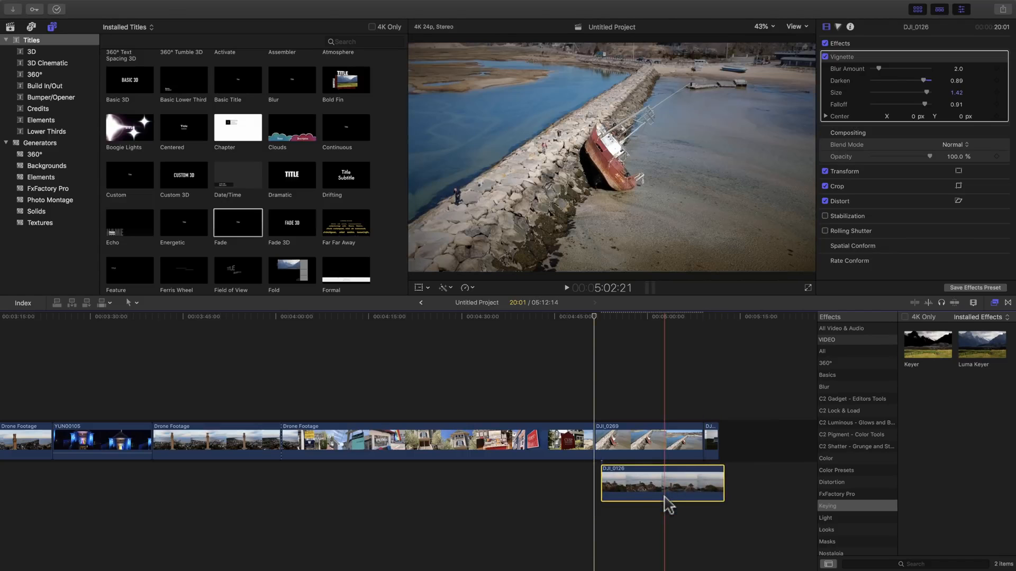
{"action": "left_click", "coordinate": [650, 438]}
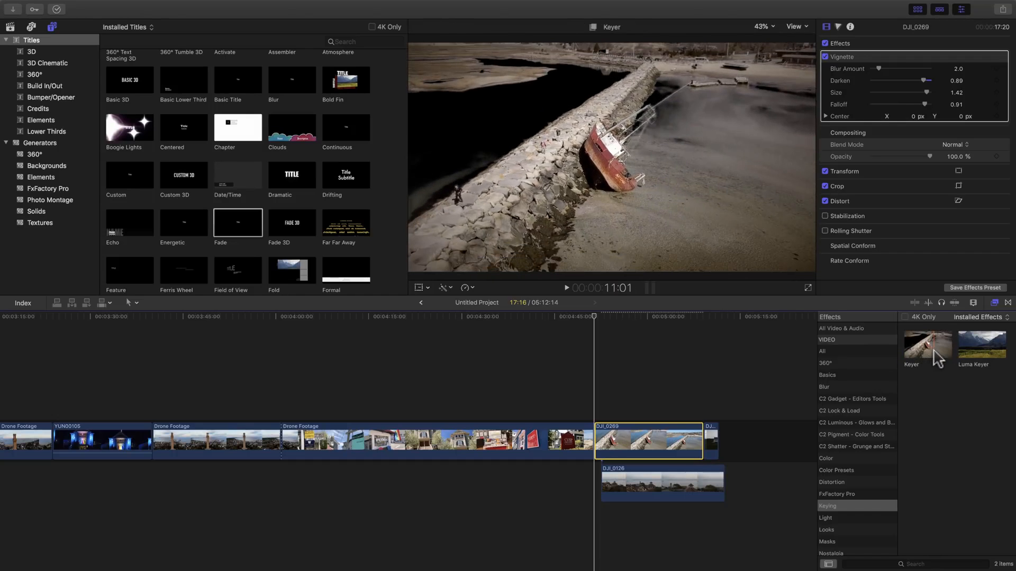
{"action": "left_click_drag", "start_coordinate": [930, 359], "coordinate": [657, 443]}
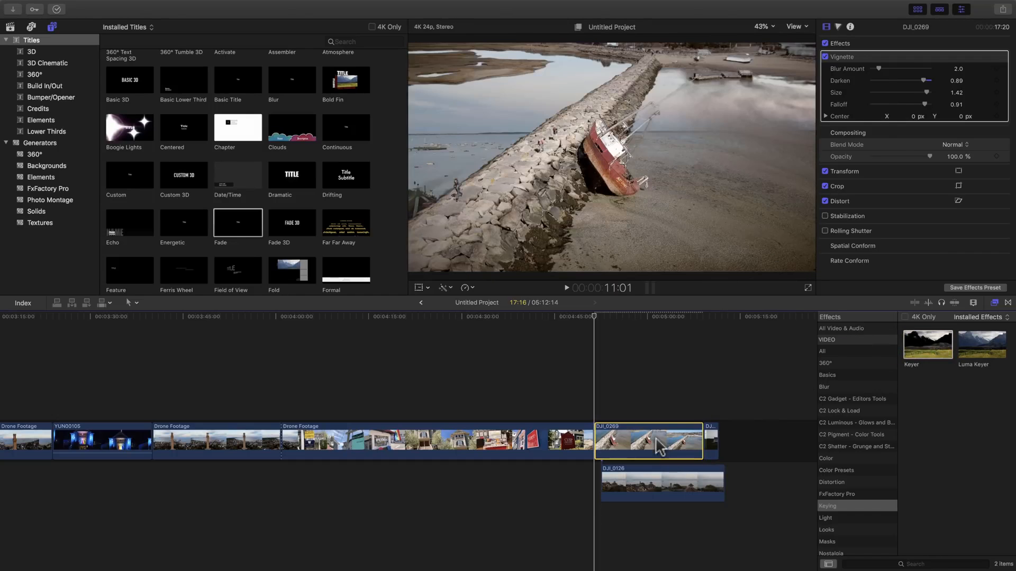
Delete the Keyer from DJI_0269 and return DJI_0126 to the storyline's end.
{"action": "left_click", "coordinate": [651, 421]}
{"action": "left_click", "coordinate": [654, 434]}
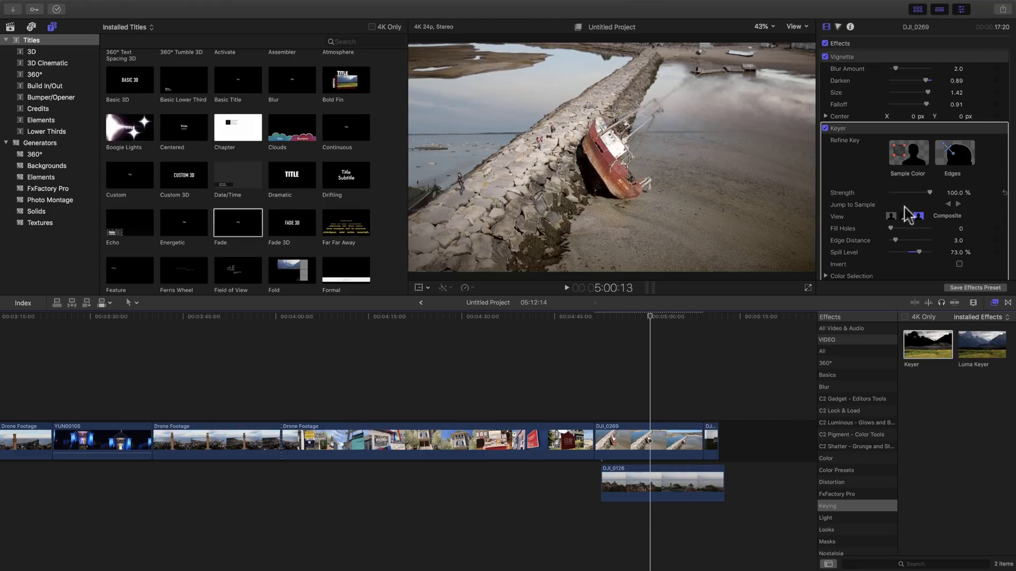
{"action": "left_click", "coordinate": [852, 132]}
{"action": "key", "text": "Delete"}
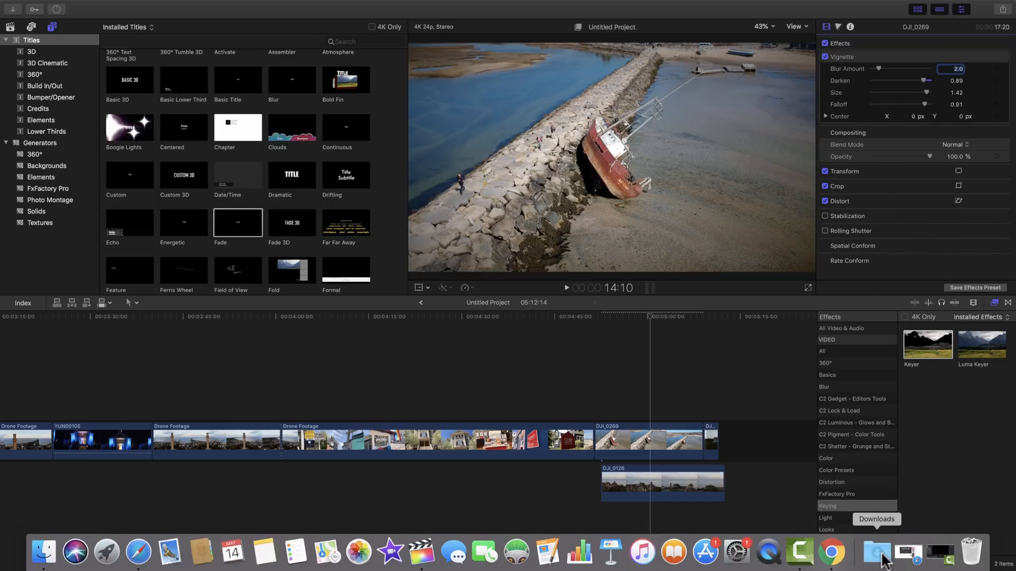
{"action": "left_click_drag", "start_coordinate": [645, 499], "coordinate": [770, 455]}
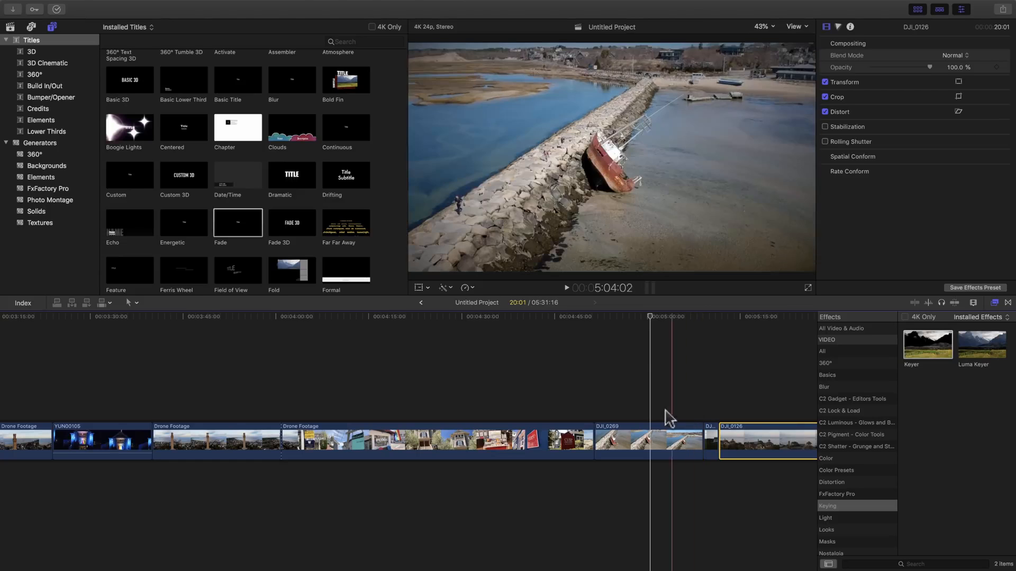
For DJI_0269, start Match Color, cancel it, and reopen the Enhancements menu.
{"action": "left_click", "coordinate": [648, 441]}
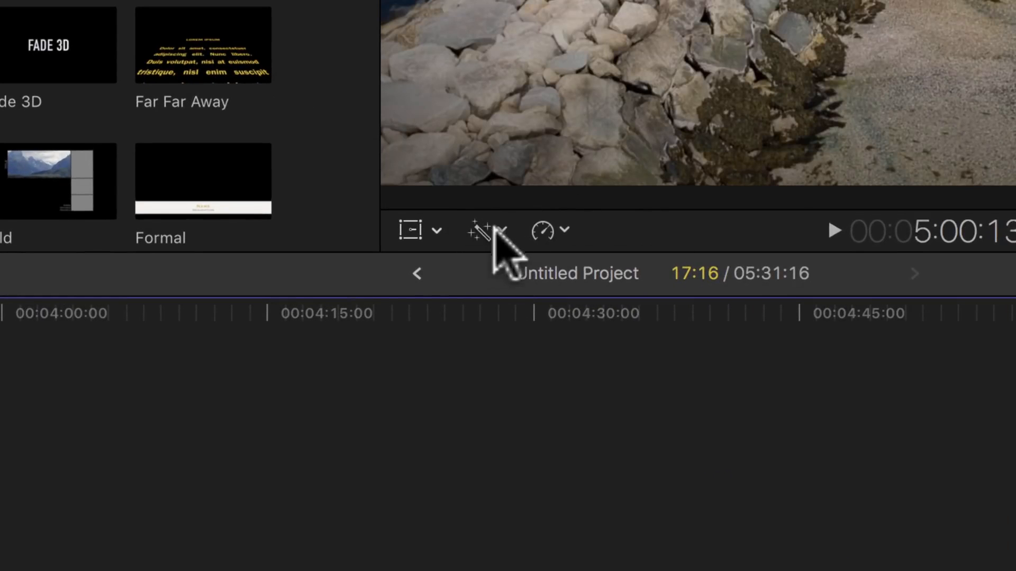
{"action": "left_click", "coordinate": [502, 230]}
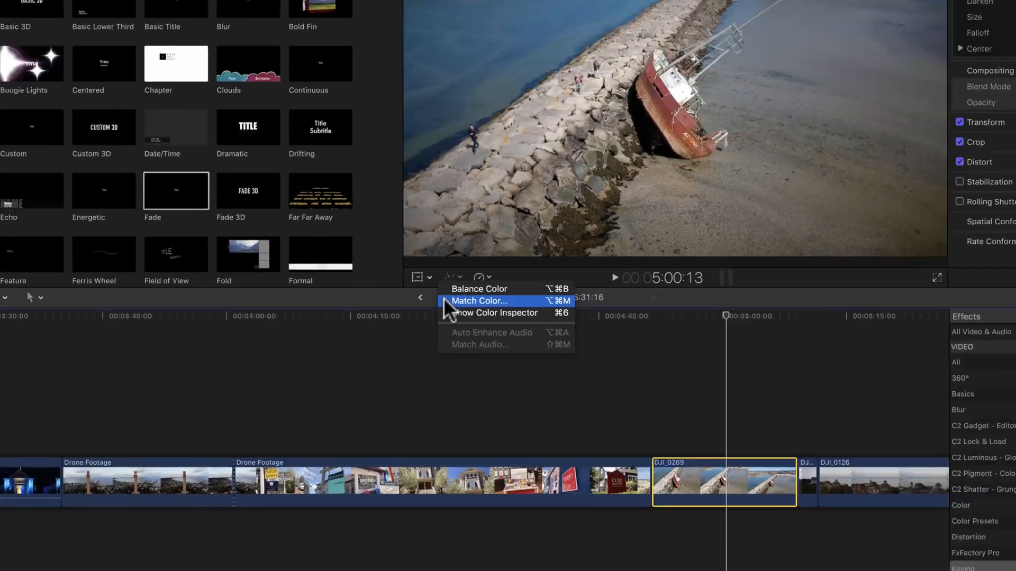
{"action": "left_click", "coordinate": [468, 281]}
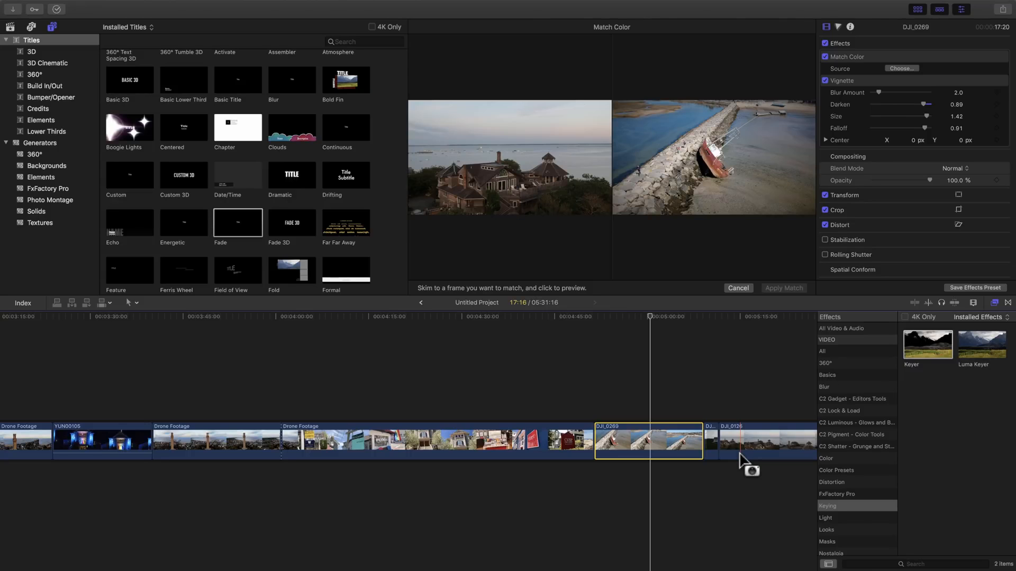
{"action": "left_click", "coordinate": [738, 288]}
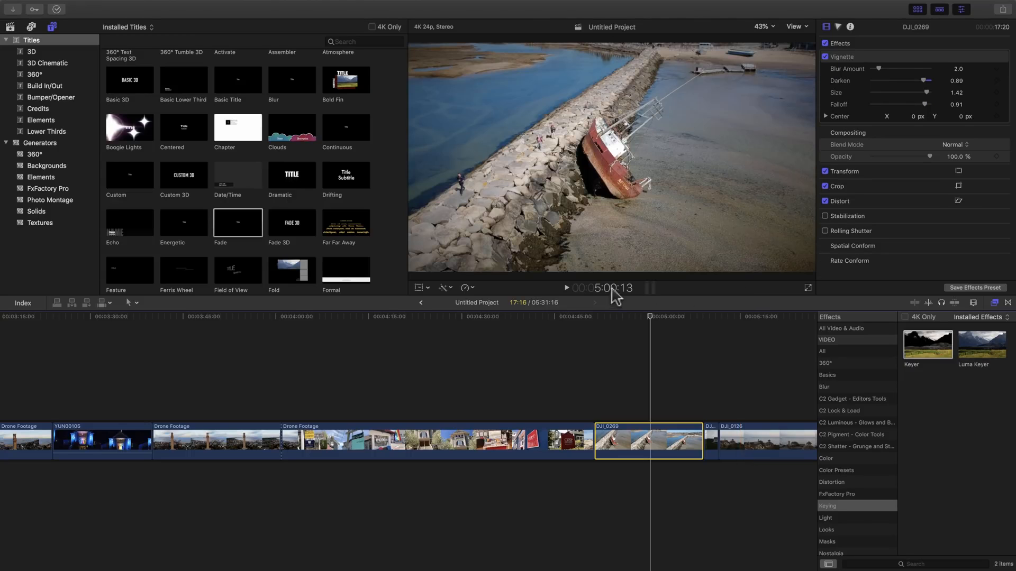
{"action": "left_click", "coordinate": [445, 288]}
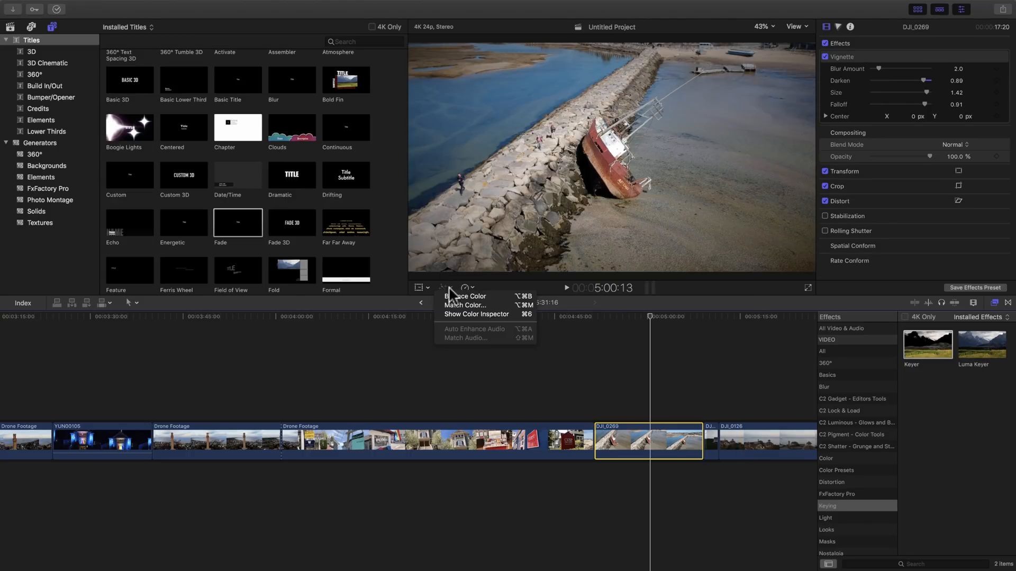
Add Color Wheels, Color Curves and Color Board corrections to the DJI_0269 clip.
{"action": "left_click", "coordinate": [446, 316]}
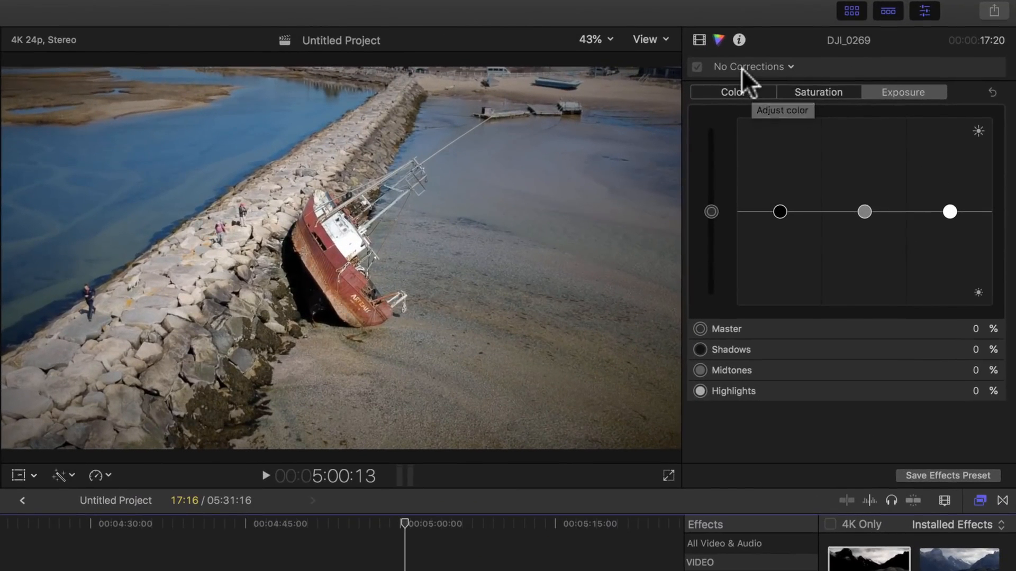
{"action": "left_click", "coordinate": [791, 66]}
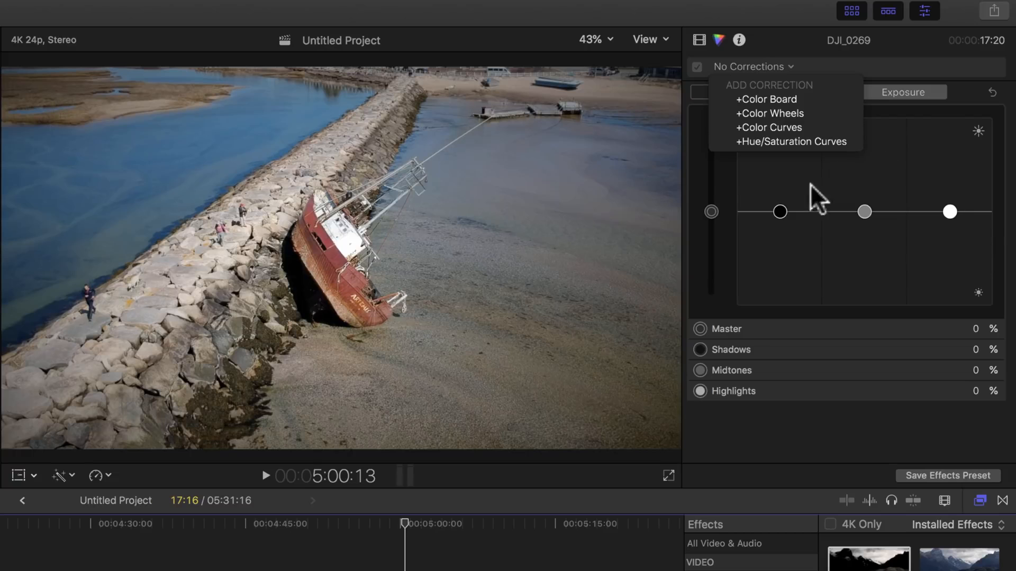
{"action": "left_click", "coordinate": [793, 112]}
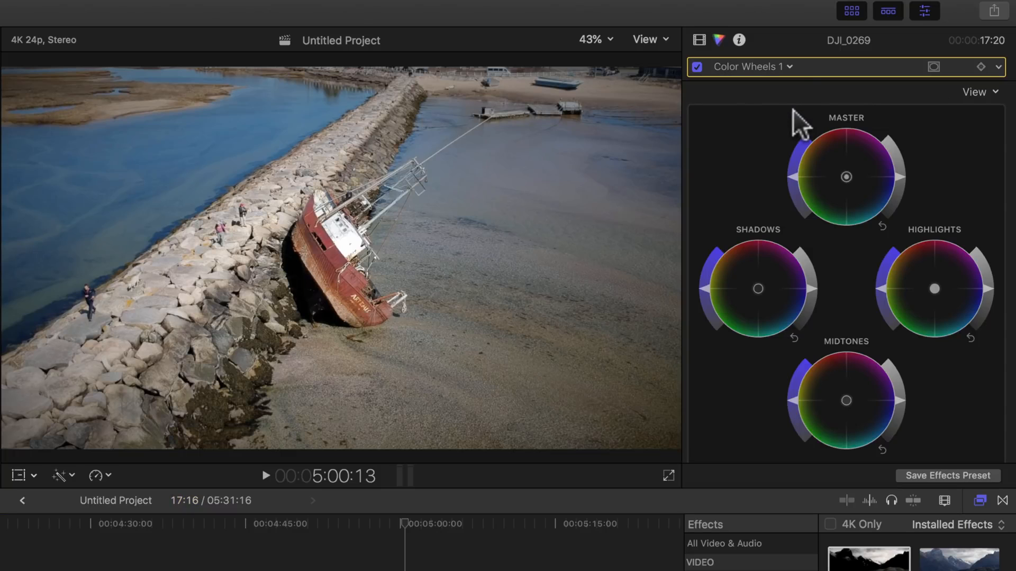
{"action": "left_click", "coordinate": [787, 66]}
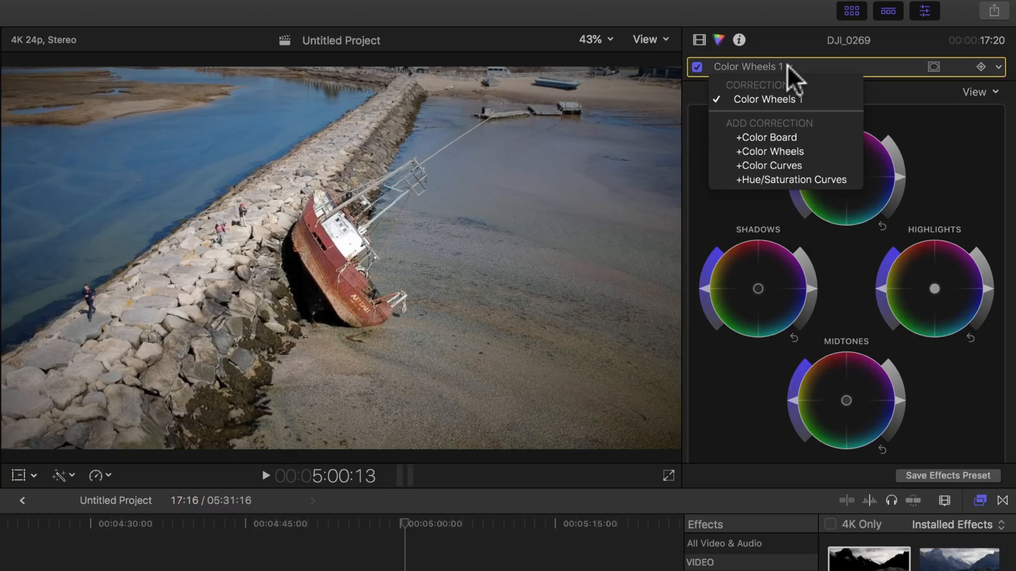
{"action": "left_click", "coordinate": [741, 165]}
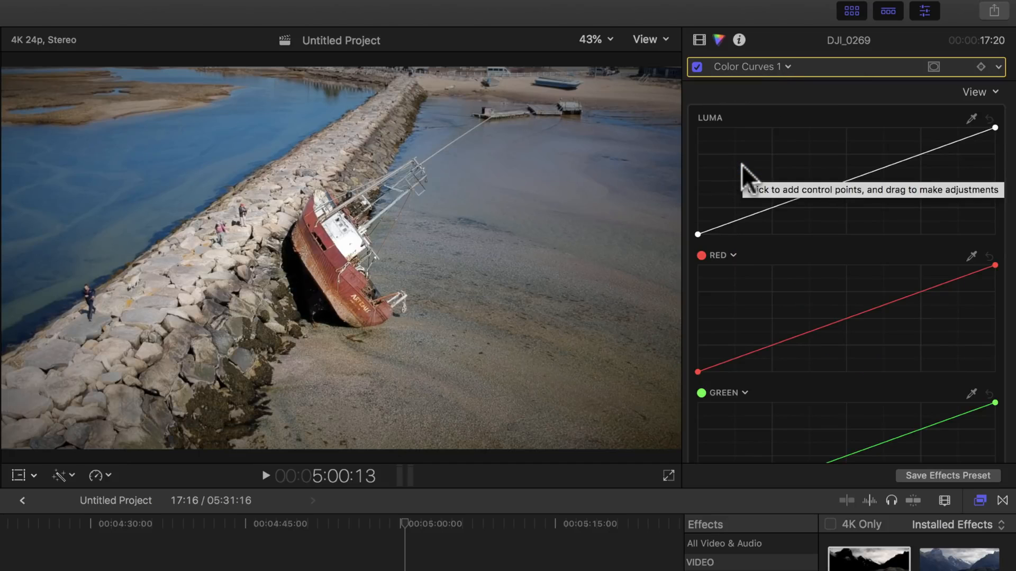
{"action": "scroll", "coordinate": [742, 165], "scroll_direction": "down", "scroll_amount": 5}
{"action": "scroll", "coordinate": [741, 164], "scroll_direction": "up", "scroll_amount": 5}
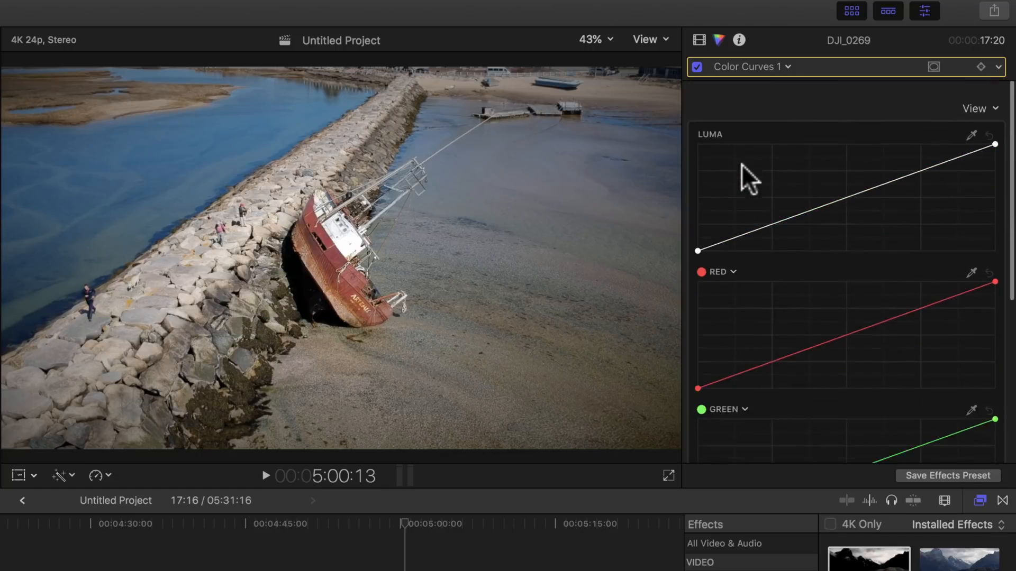
{"action": "left_click", "coordinate": [787, 66]}
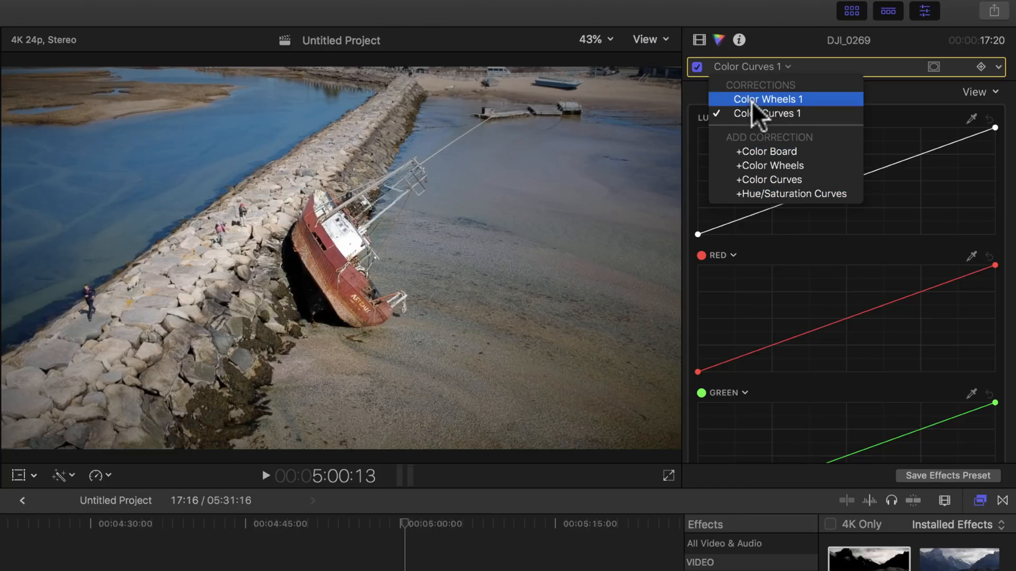
{"action": "left_click", "coordinate": [760, 152]}
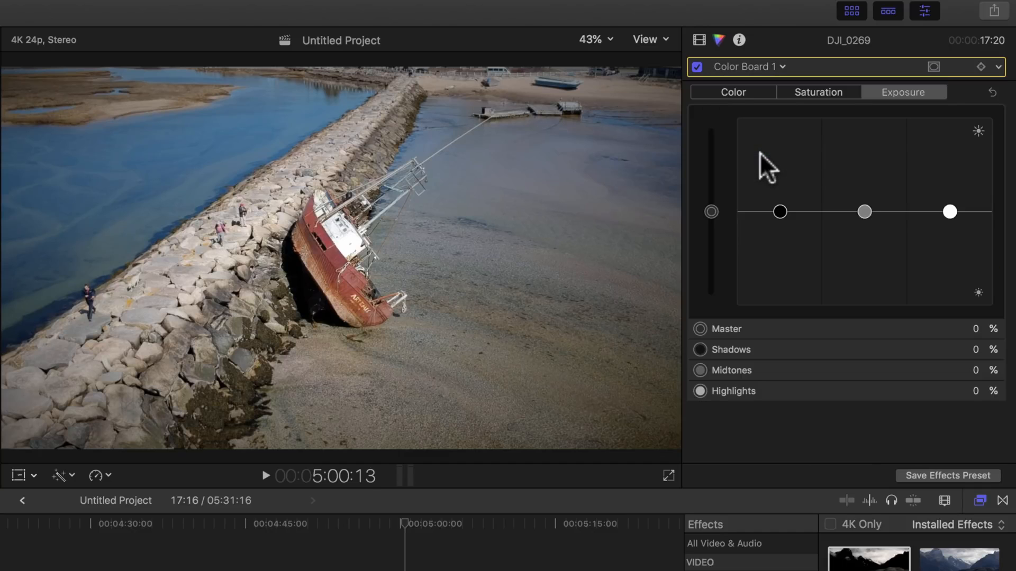
Review the Color Board's Color, Saturation and Exposure panes and their Master, Shadows, Midtones and Highlights pucks.
{"action": "left_click", "coordinate": [730, 91]}
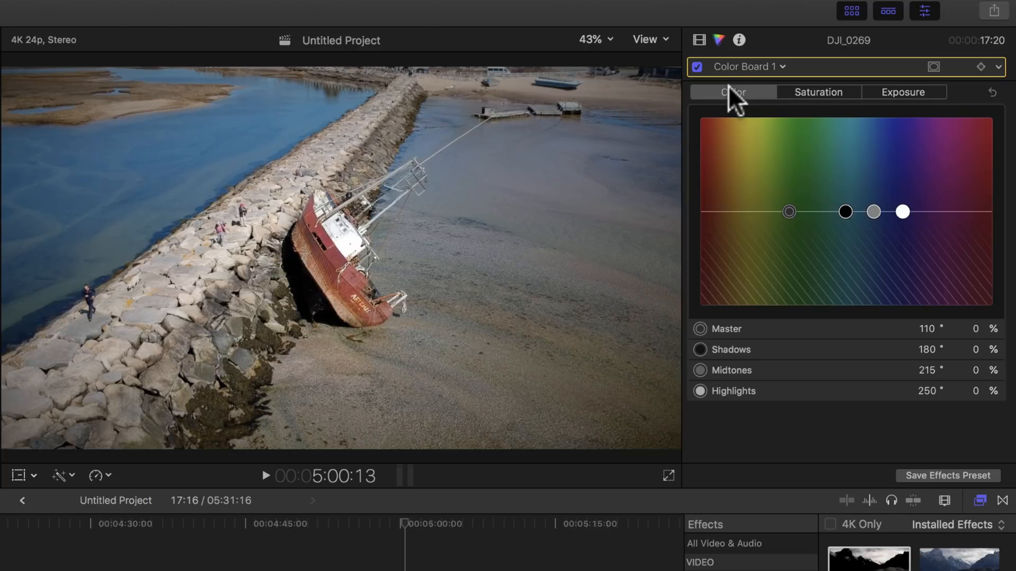
{"action": "left_click", "coordinate": [817, 92]}
{"action": "left_click", "coordinate": [919, 92]}
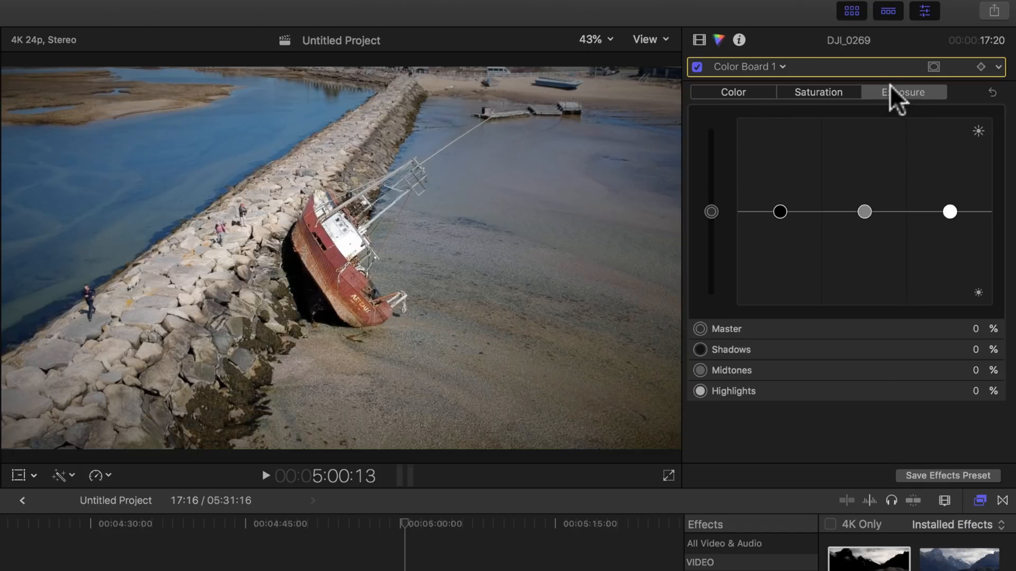
{"action": "left_click", "coordinate": [709, 209]}
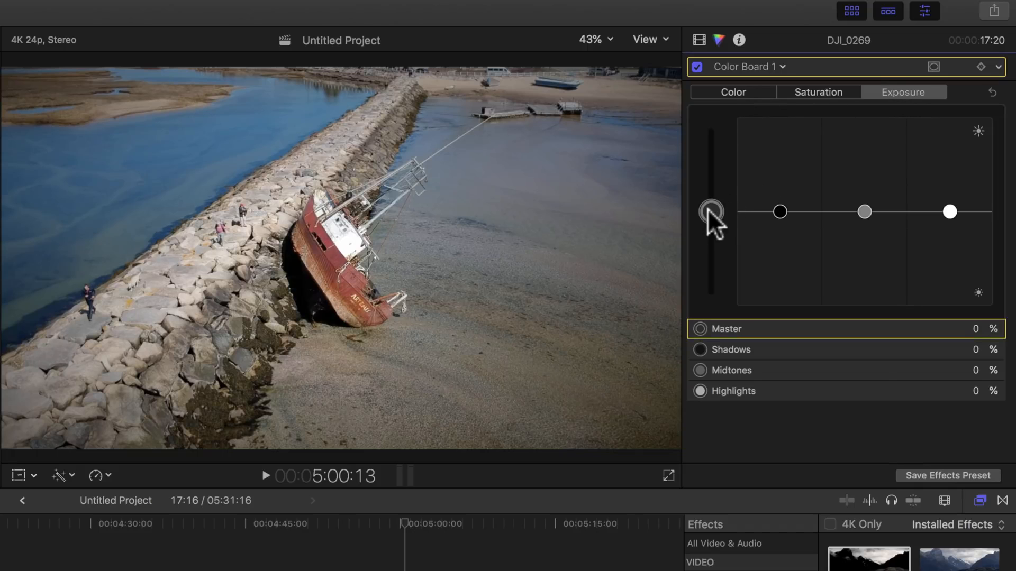
{"action": "left_click", "coordinate": [779, 212]}
{"action": "left_click", "coordinate": [865, 212]}
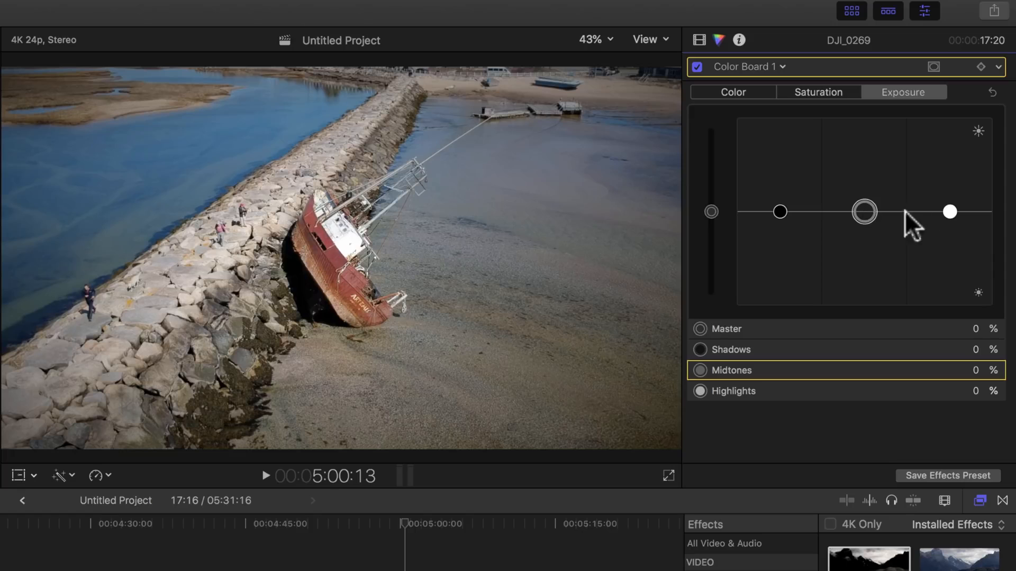
{"action": "left_click", "coordinate": [950, 212]}
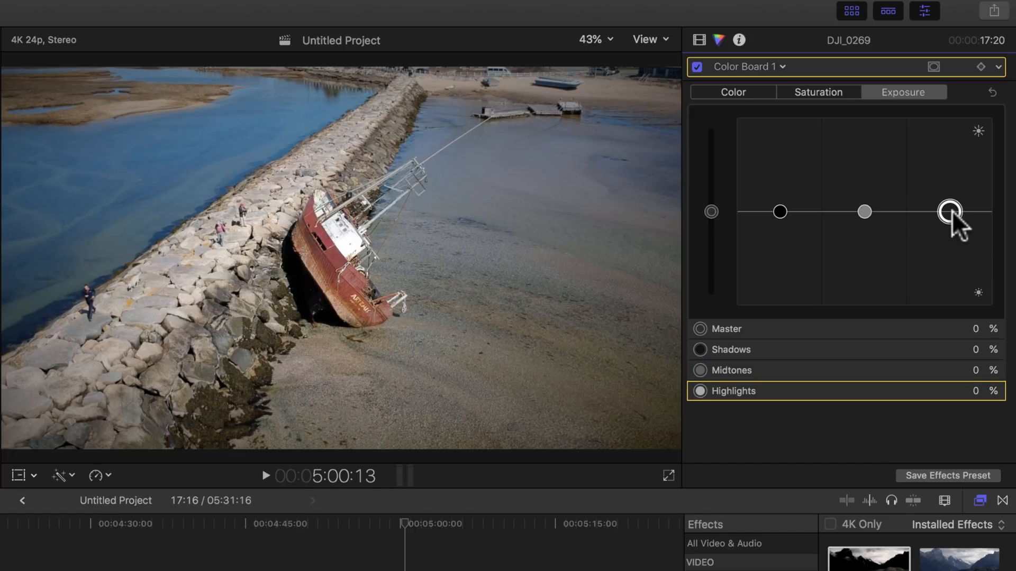
Set Color Board saturation to 6% shadows, 27% midtones and 14% highlights, then return to Exposure.
{"action": "left_click", "coordinate": [744, 88]}
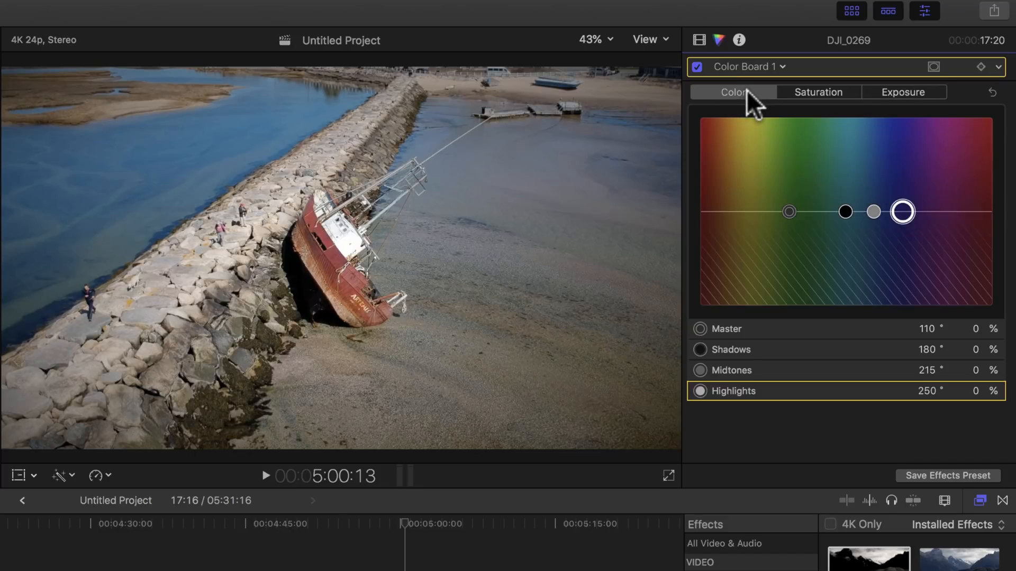
{"action": "left_click", "coordinate": [814, 92]}
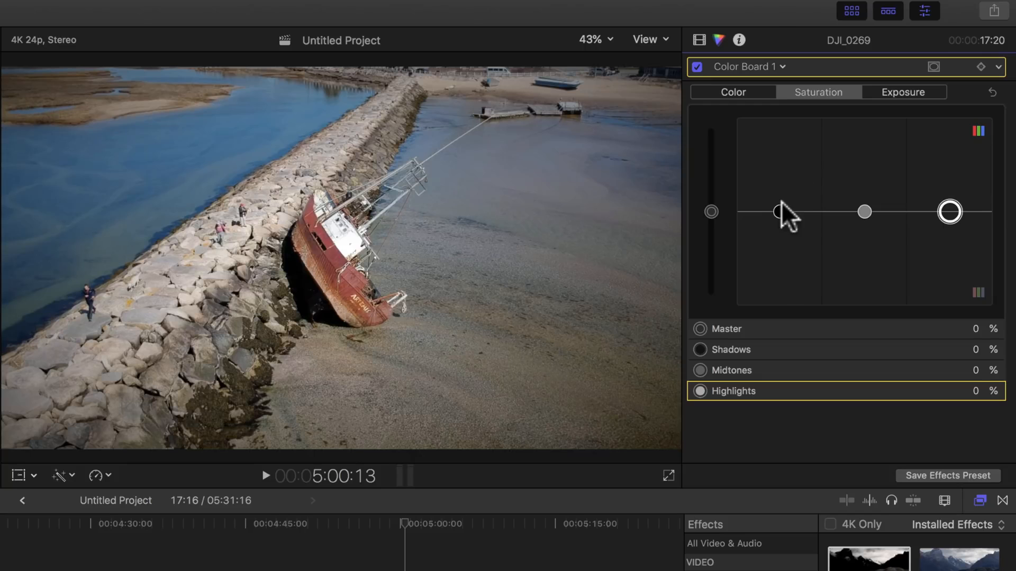
{"action": "mouse_move", "coordinate": [781, 203]}
{"action": "left_mouse_down"}
{"action": "mouse_move", "coordinate": [778, 215]}
{"action": "mouse_move", "coordinate": [781, 135]}
{"action": "mouse_move", "coordinate": [783, 224]}
{"action": "mouse_move", "coordinate": [783, 116]}
{"action": "mouse_move", "coordinate": [776, 203]}
{"action": "left_mouse_up"}
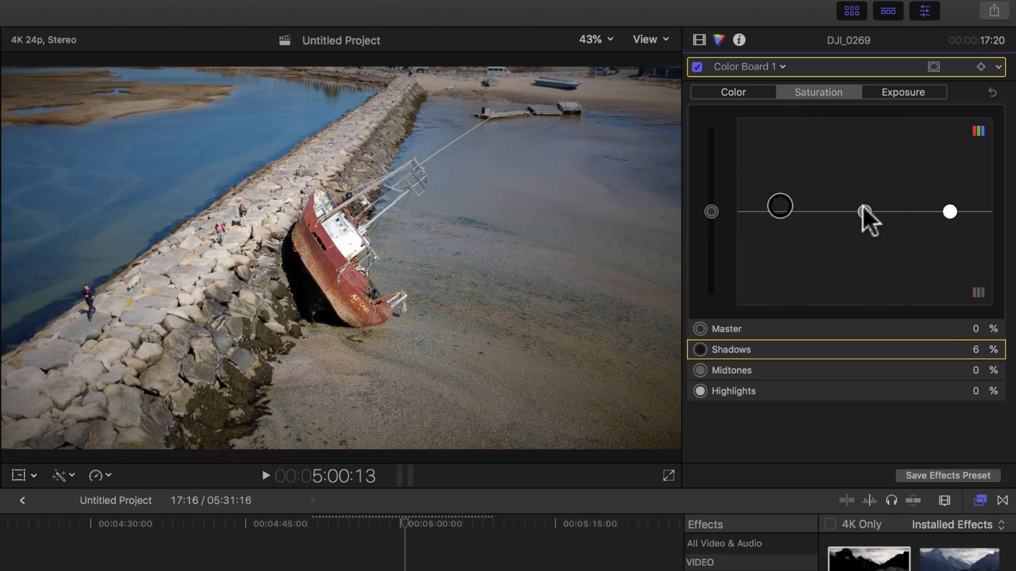
{"action": "left_click_drag", "start_coordinate": [864, 208], "coordinate": [856, 187]}
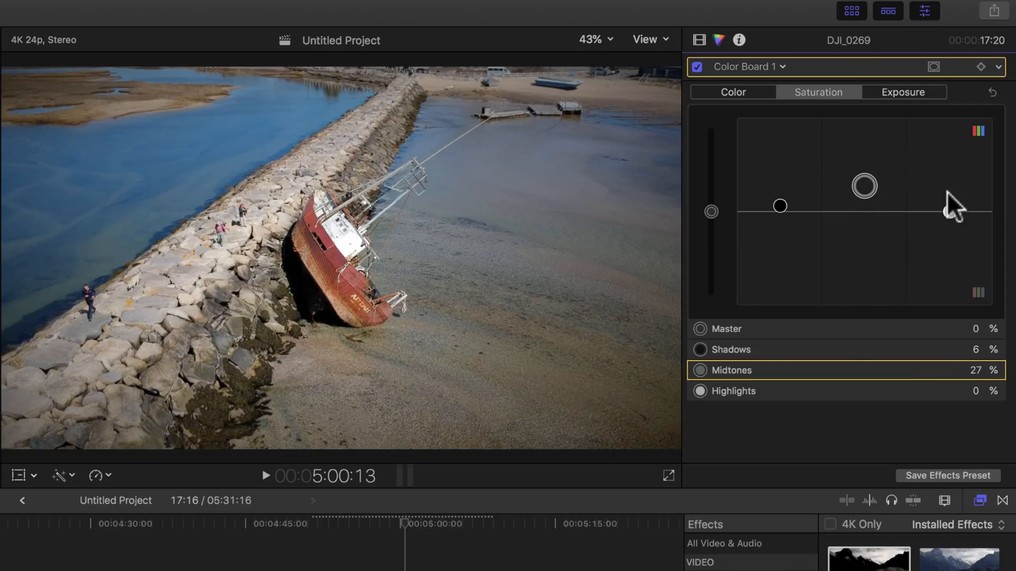
{"action": "mouse_move", "coordinate": [950, 213]}
{"action": "left_mouse_down"}
{"action": "mouse_move", "coordinate": [948, 158]}
{"action": "mouse_move", "coordinate": [955, 249]}
{"action": "mouse_move", "coordinate": [948, 197]}
{"action": "left_mouse_up"}
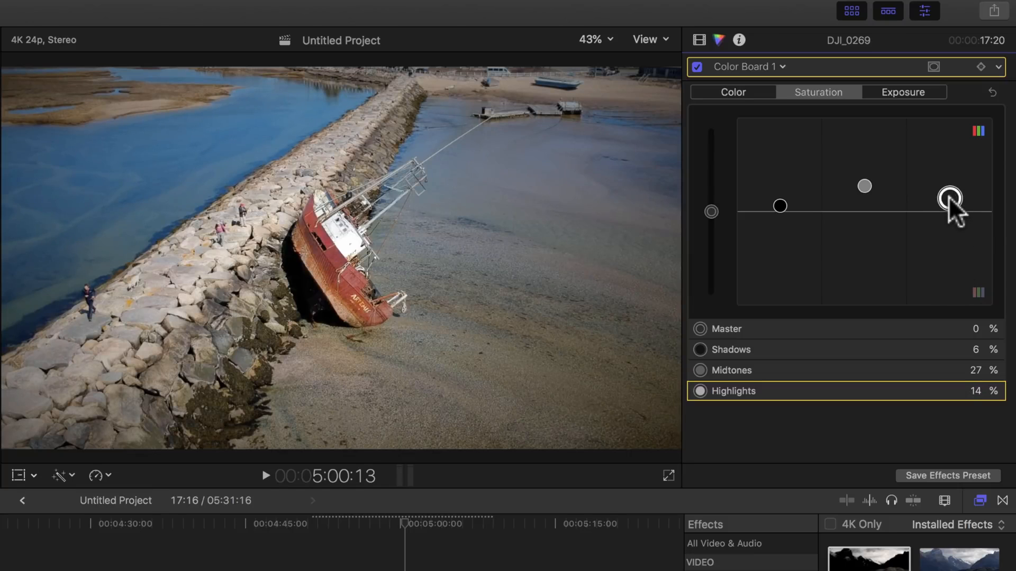
{"action": "left_click", "coordinate": [883, 91]}
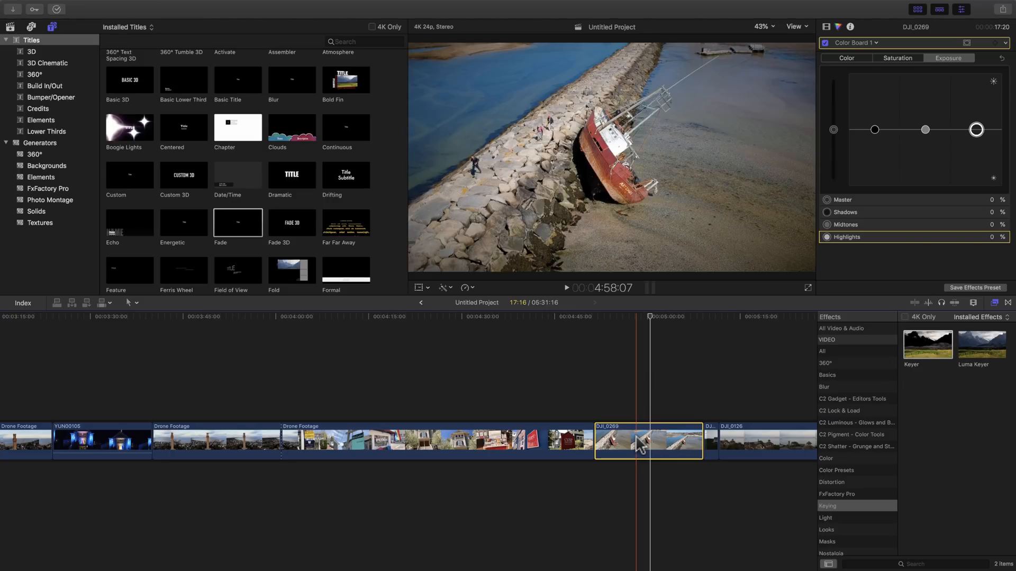
Scroll the timeline right and select the DJI_0126 harbour clip.
{"action": "scroll", "coordinate": [638, 446], "scroll_direction": "right", "scroll_amount": 4}
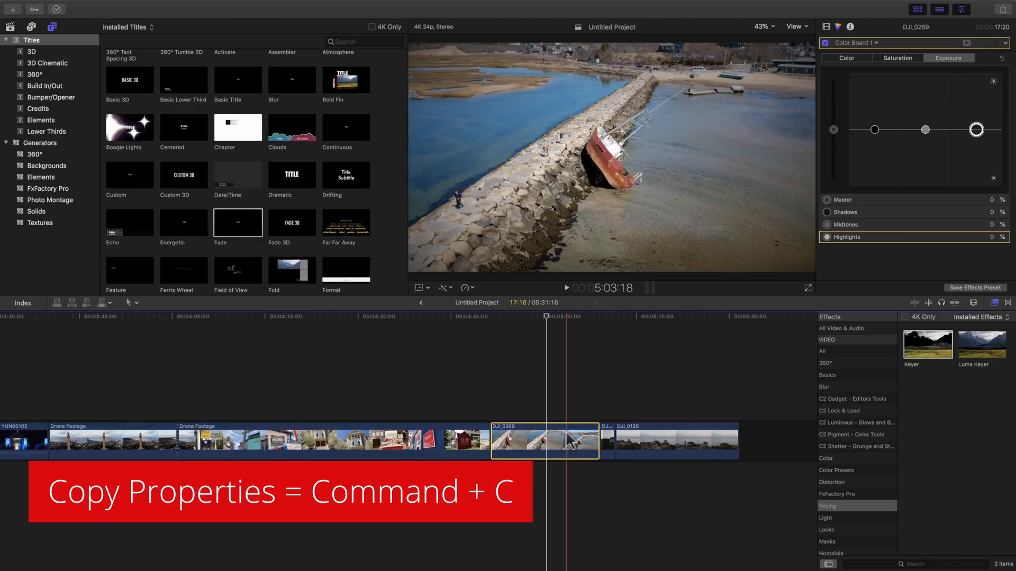
{"action": "left_click", "coordinate": [668, 445]}
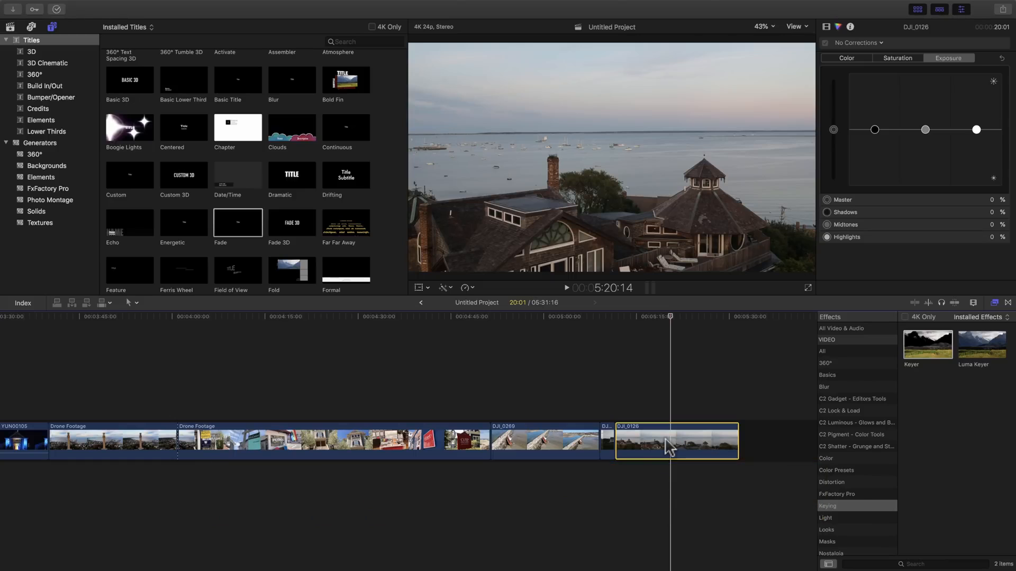
Try pasting the copied grade onto DJI_0126, undo it, and reselect the clip.
{"action": "key", "text": "super+alt+v"}
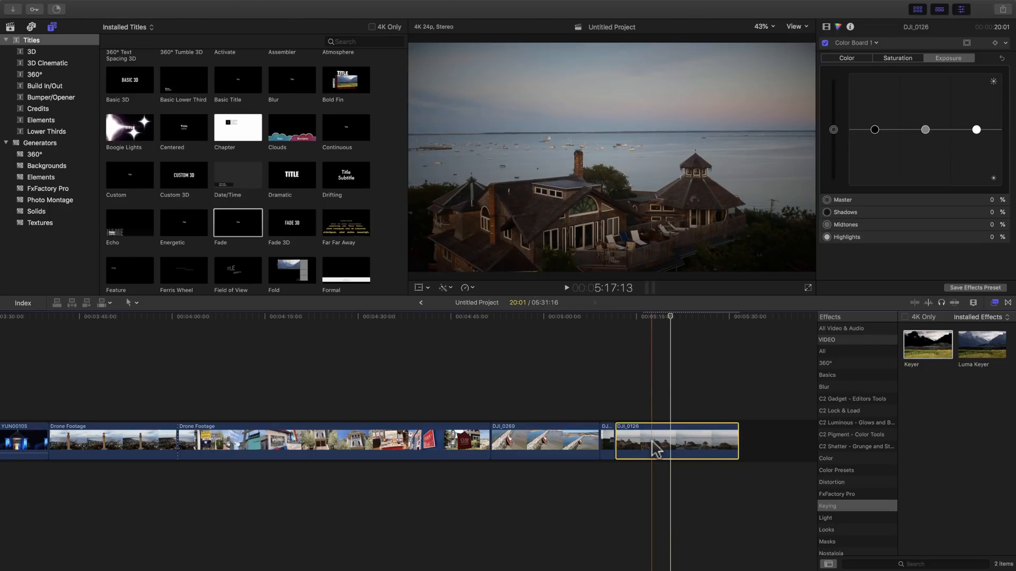
{"action": "key", "text": "super+z"}
{"action": "left_click", "coordinate": [664, 444]}
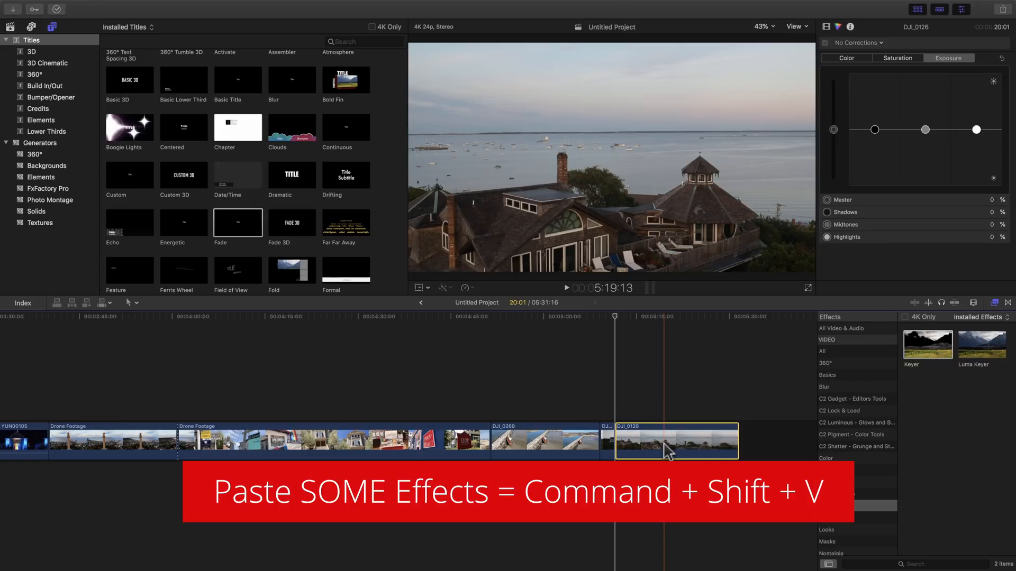
Paste only the Color Wheels, Color Curves and Color Board attributes onto DJI_0126, excluding Vignette.
{"action": "key", "text": "super+shift+v"}
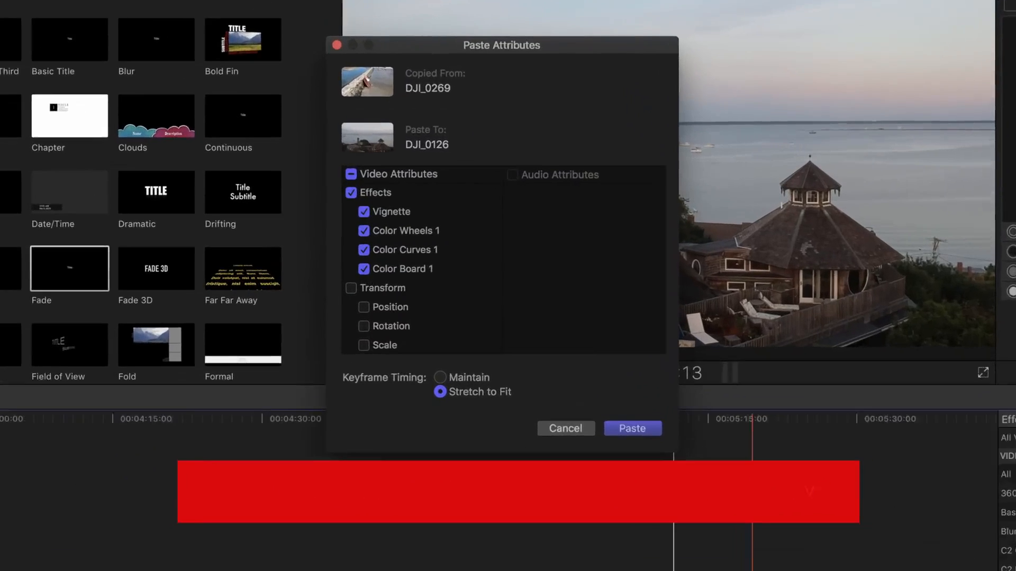
{"action": "scroll", "coordinate": [374, 257], "scroll_direction": "down", "scroll_amount": 3}
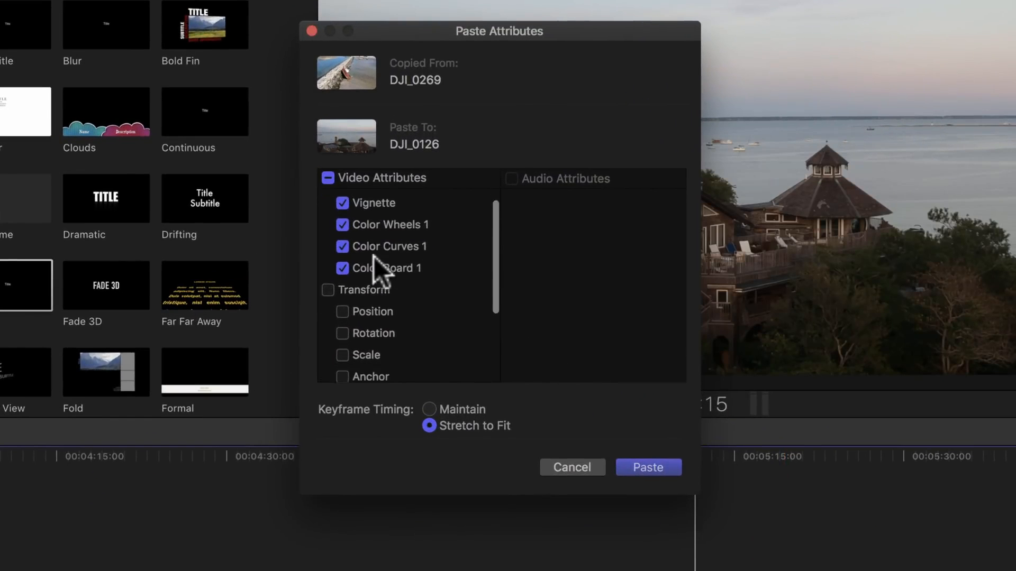
{"action": "scroll", "coordinate": [374, 256], "scroll_direction": "down", "scroll_amount": 3}
{"action": "scroll", "coordinate": [374, 256], "scroll_direction": "up", "scroll_amount": 5}
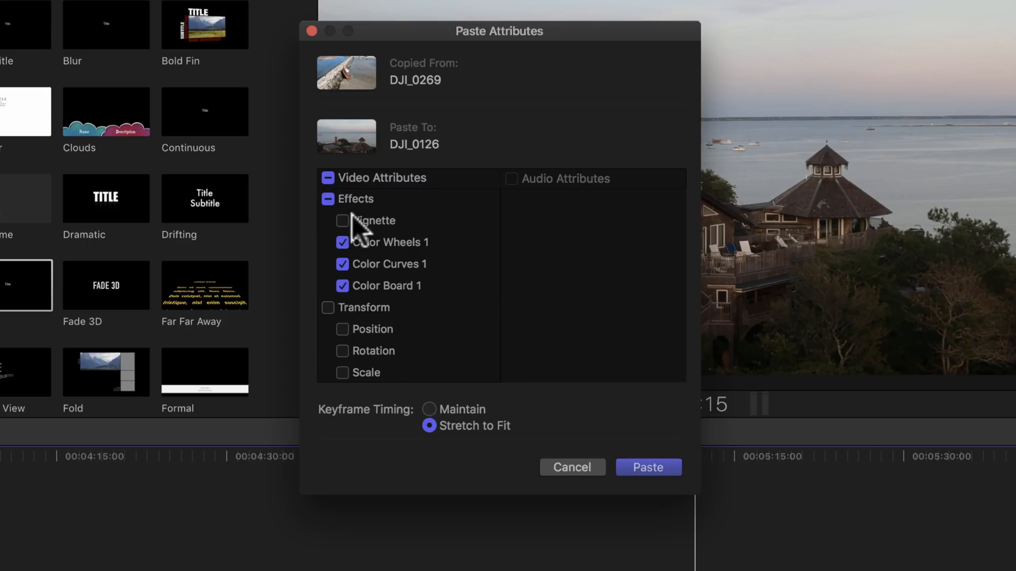
{"action": "left_click", "coordinate": [644, 467]}
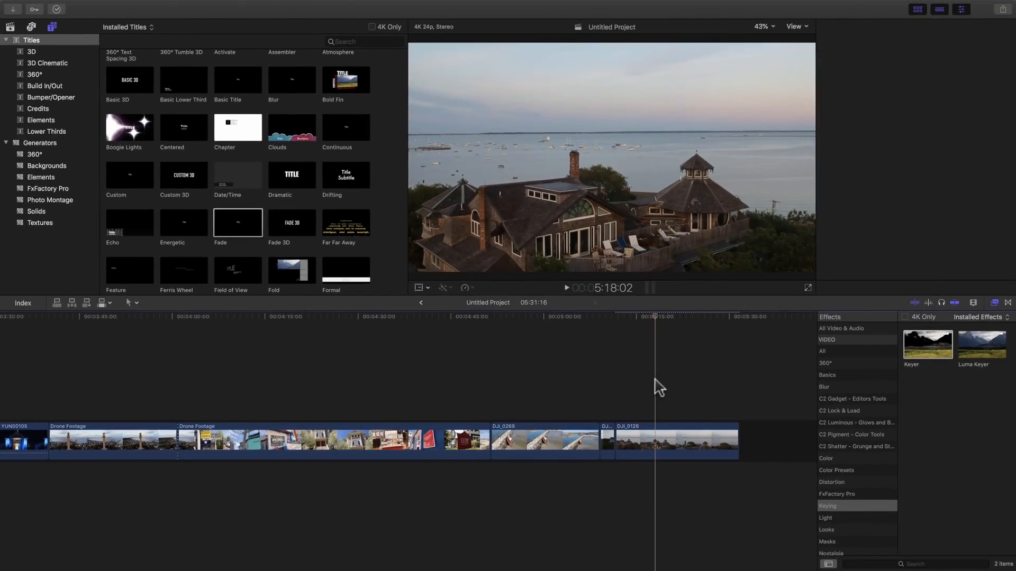
{"action": "key", "text": "super+4"}
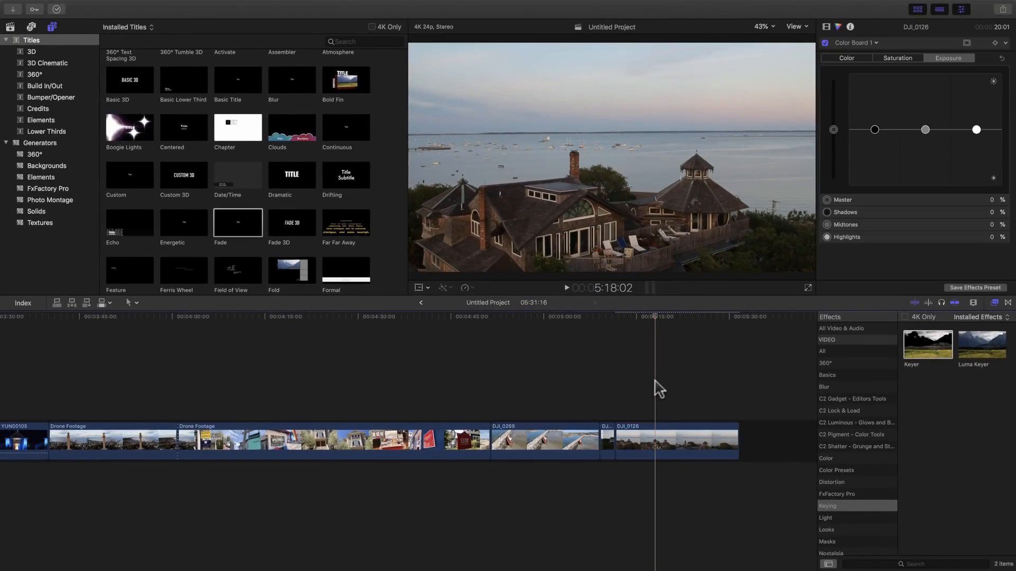
Check DJI_0126's effects in the Video inspector, then deselect the clip.
{"action": "left_click", "coordinate": [687, 447]}
{"action": "left_click", "coordinate": [827, 26]}
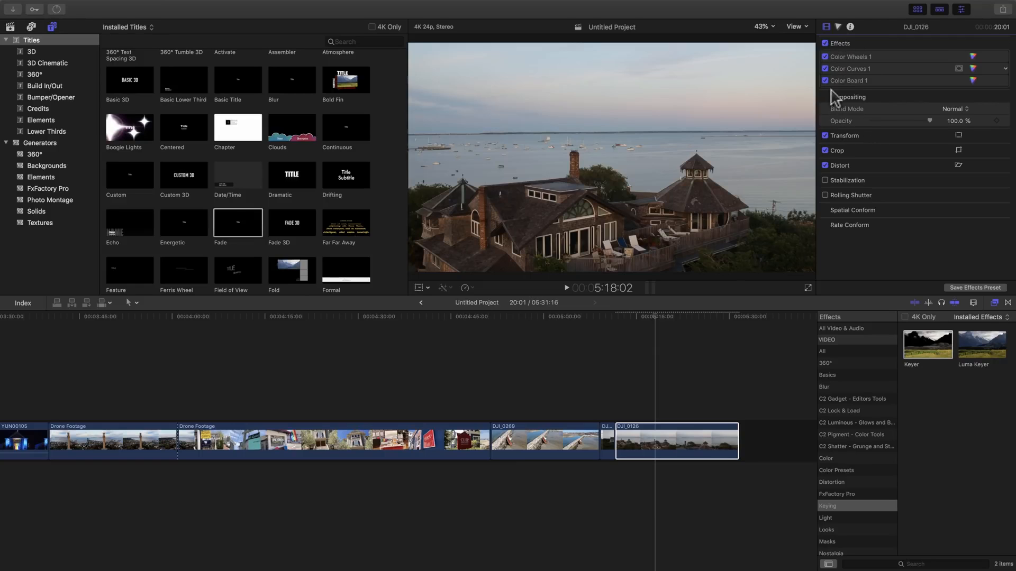
{"action": "left_click", "coordinate": [876, 132]}
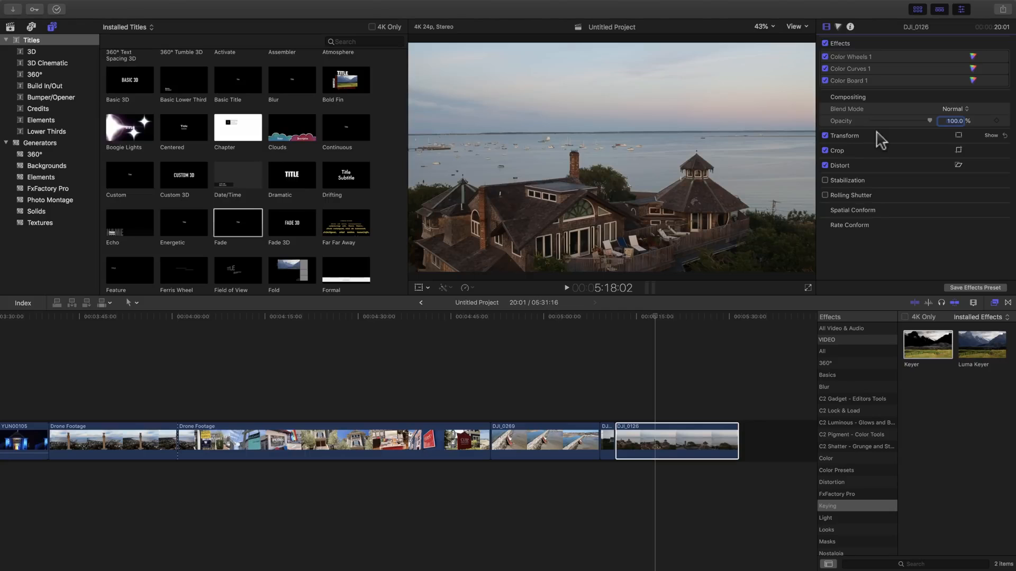
{"action": "left_click", "coordinate": [656, 337]}
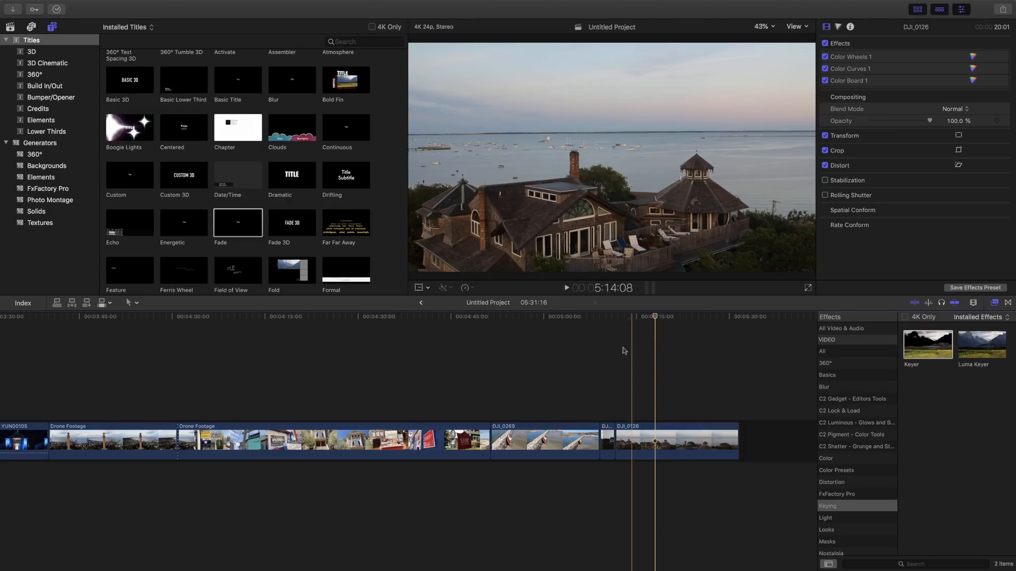
Select DJI_0269 with the playhead on it to show its full effects stack.
{"action": "left_click", "coordinate": [545, 439]}
{"action": "left_click", "coordinate": [544, 411]}
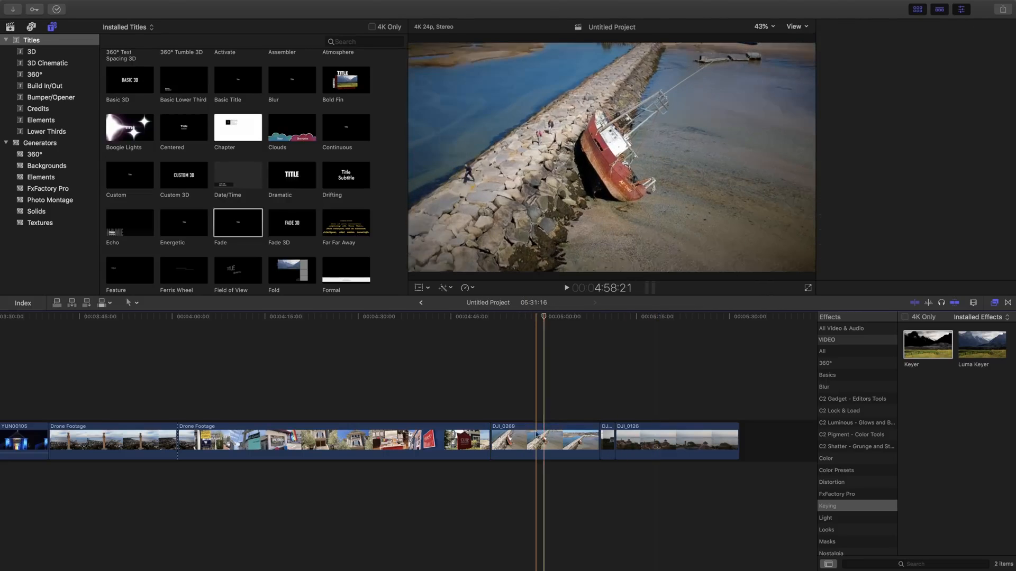
{"action": "left_click", "coordinate": [543, 438]}
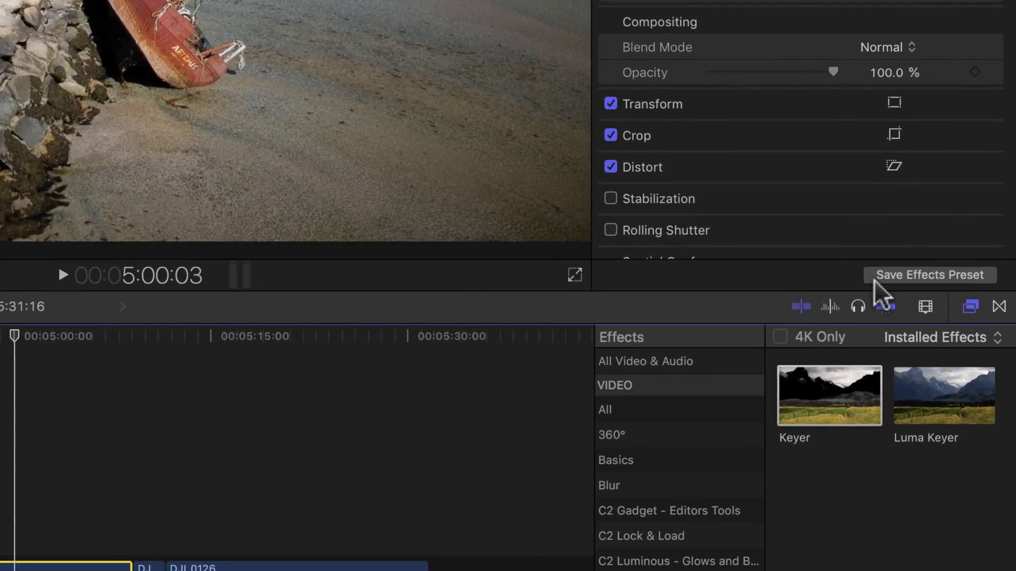
Save DJI_0269's grade as the 'Cinema Glory' preset under Basics and show it in the Effects browser.
{"action": "left_click", "coordinate": [983, 275]}
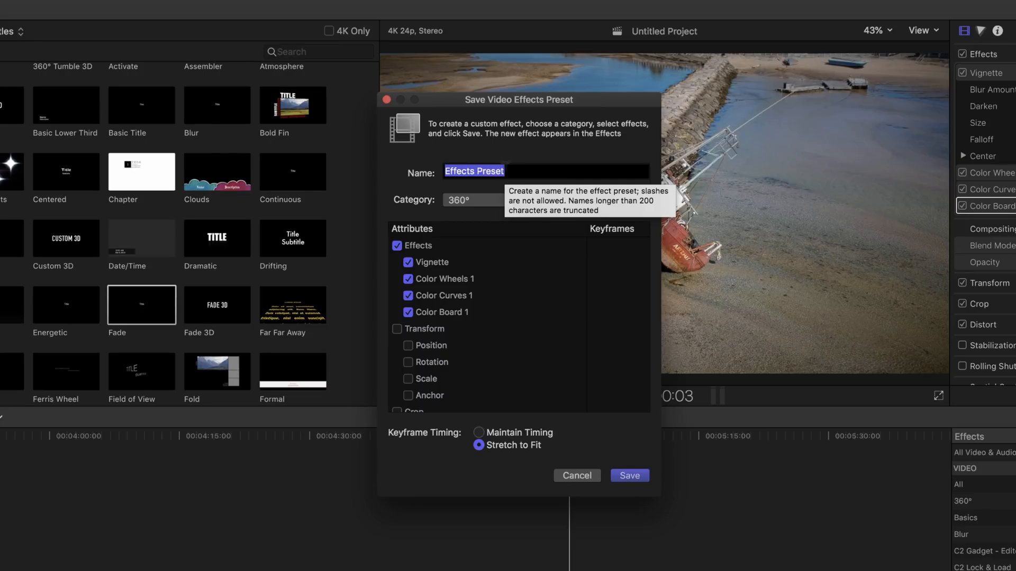
{"action": "type", "text": "Cinema Glory"}
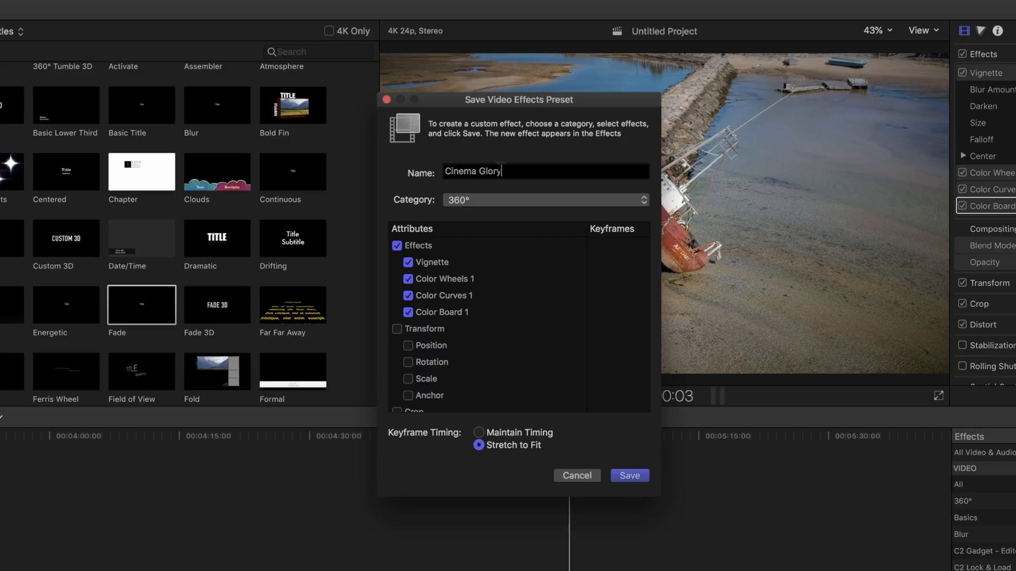
{"action": "left_click", "coordinate": [443, 199]}
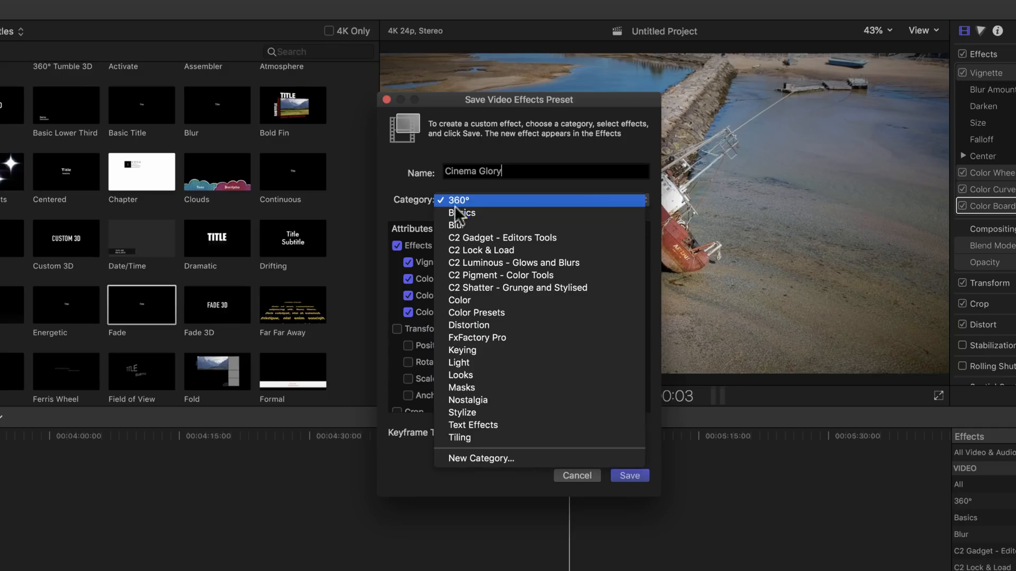
{"action": "left_click", "coordinate": [487, 214]}
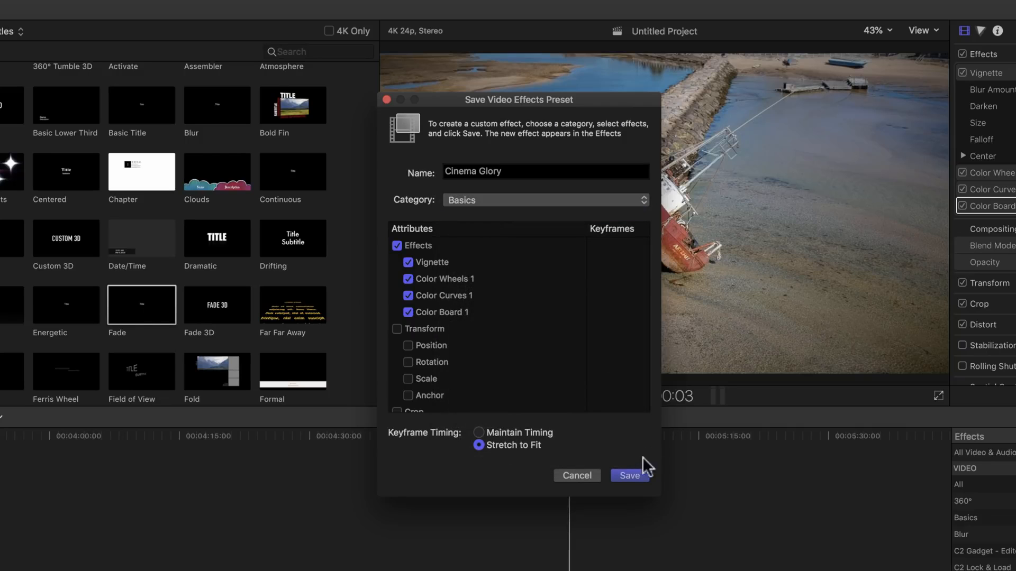
{"action": "left_click", "coordinate": [630, 475]}
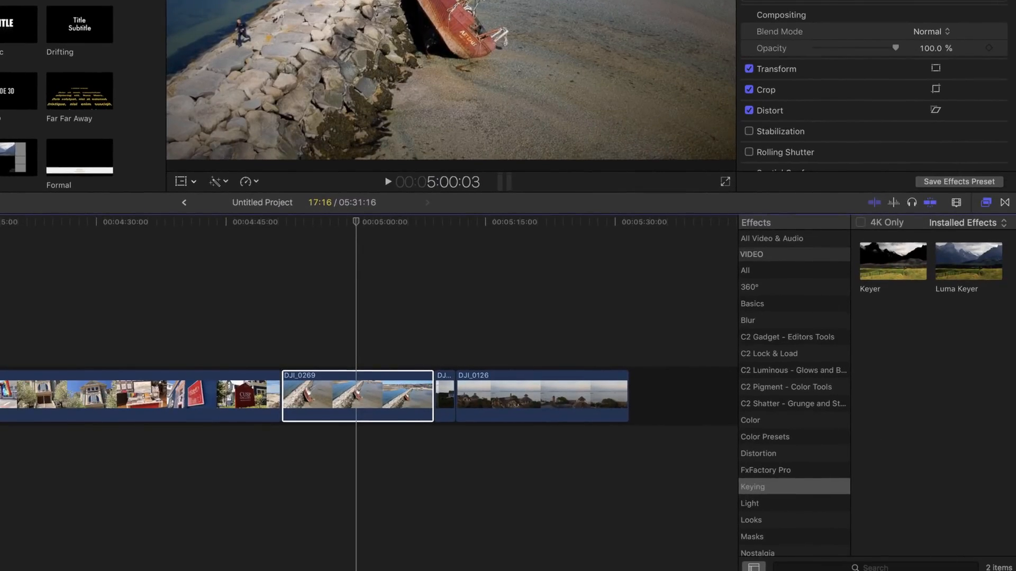
{"action": "left_click", "coordinate": [878, 568]}
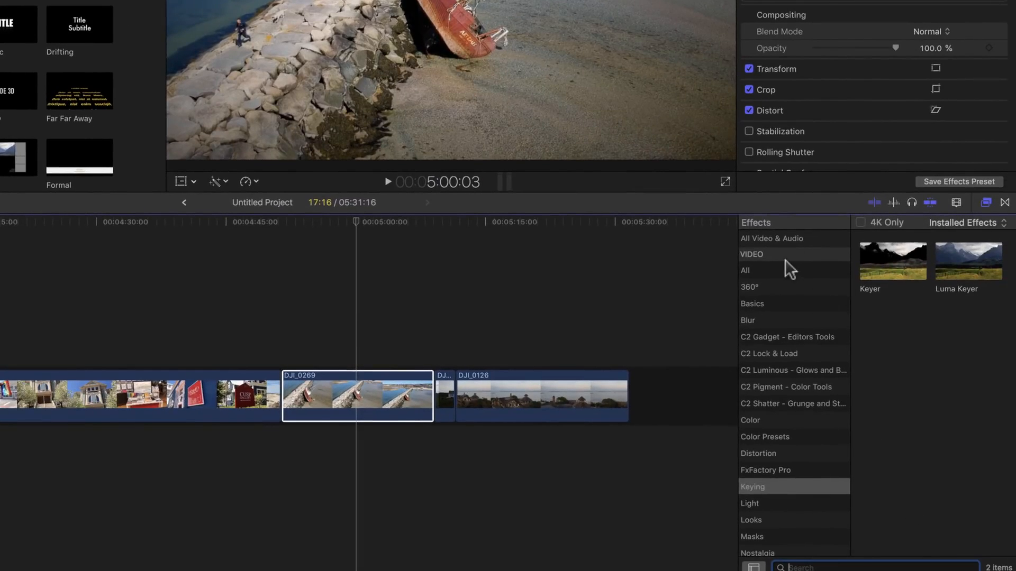
{"action": "left_click", "coordinate": [779, 303]}
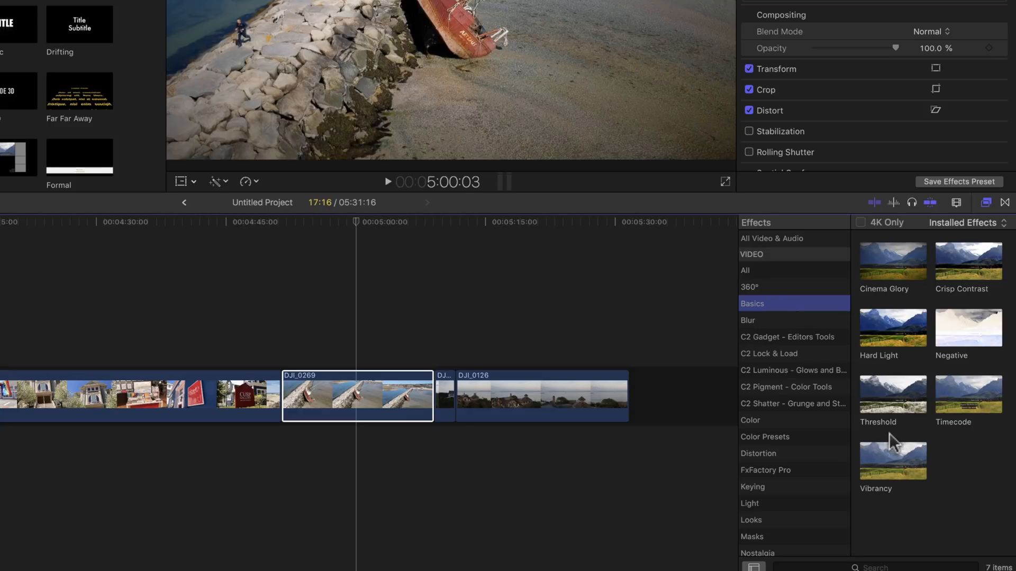
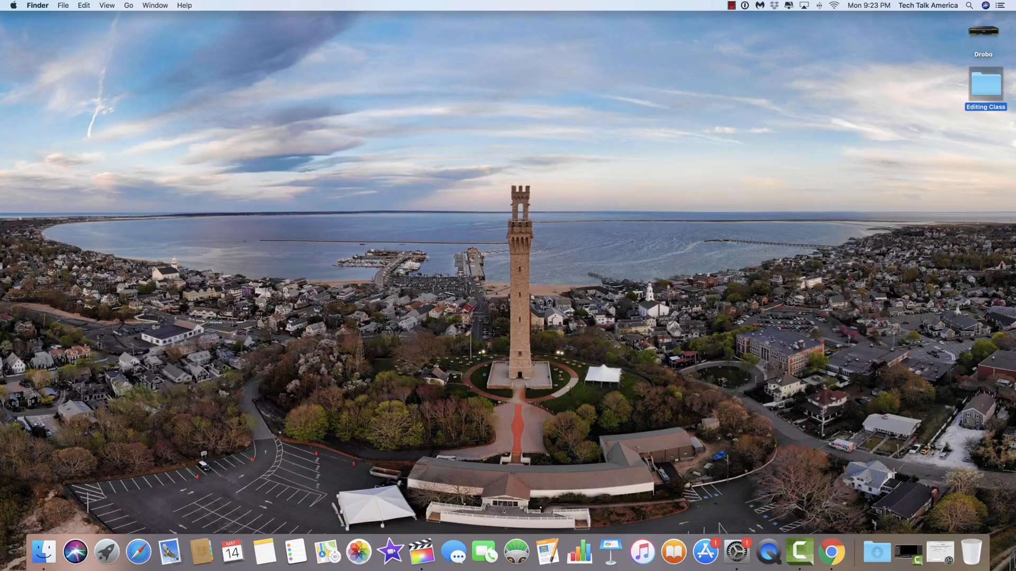
Set the built-in display's Night Shift schedule to Off in System Preferences > Displays.
{"action": "left_click", "coordinate": [943, 552]}
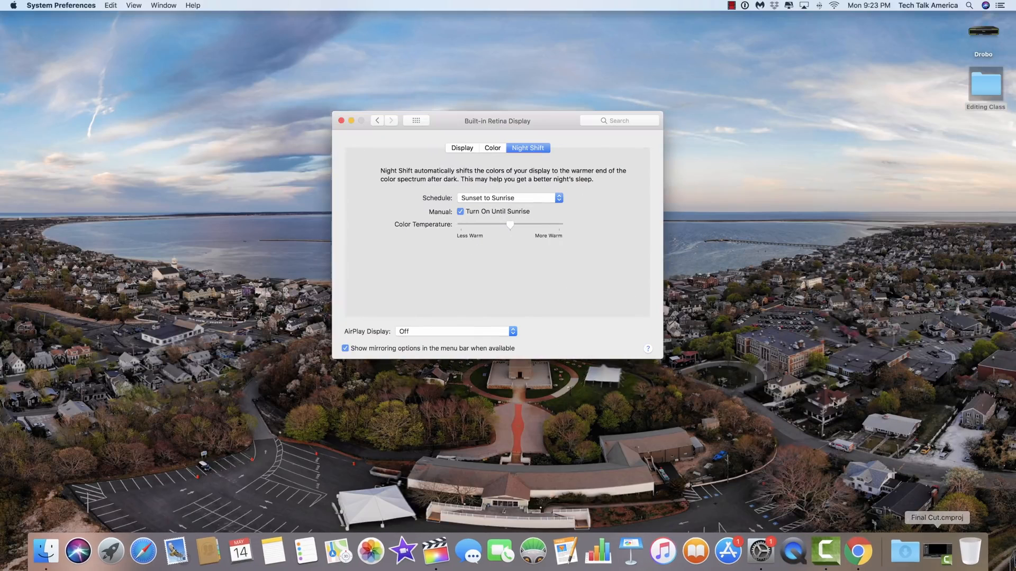
{"action": "left_click", "coordinate": [416, 120]}
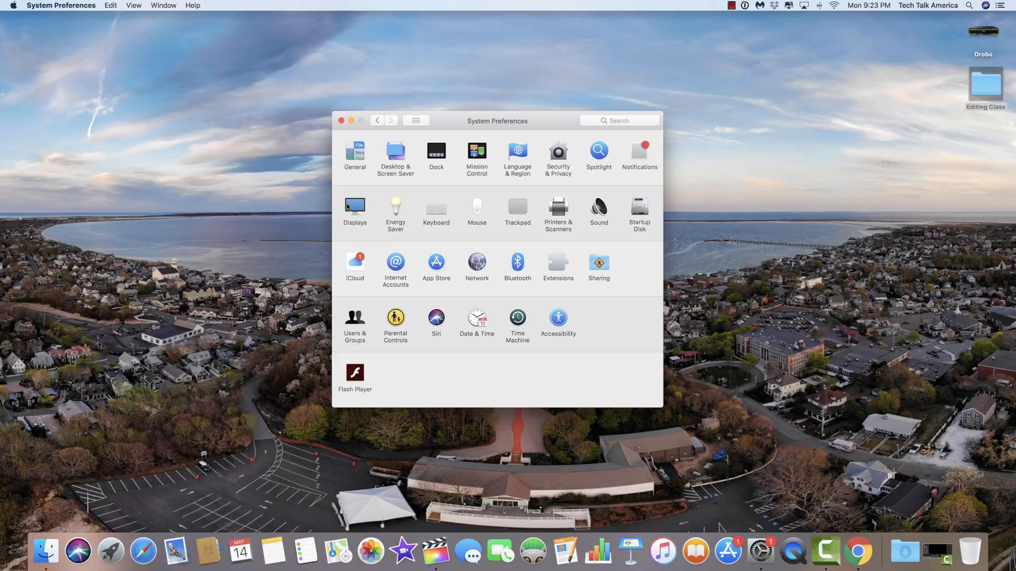
{"action": "left_click", "coordinate": [356, 212]}
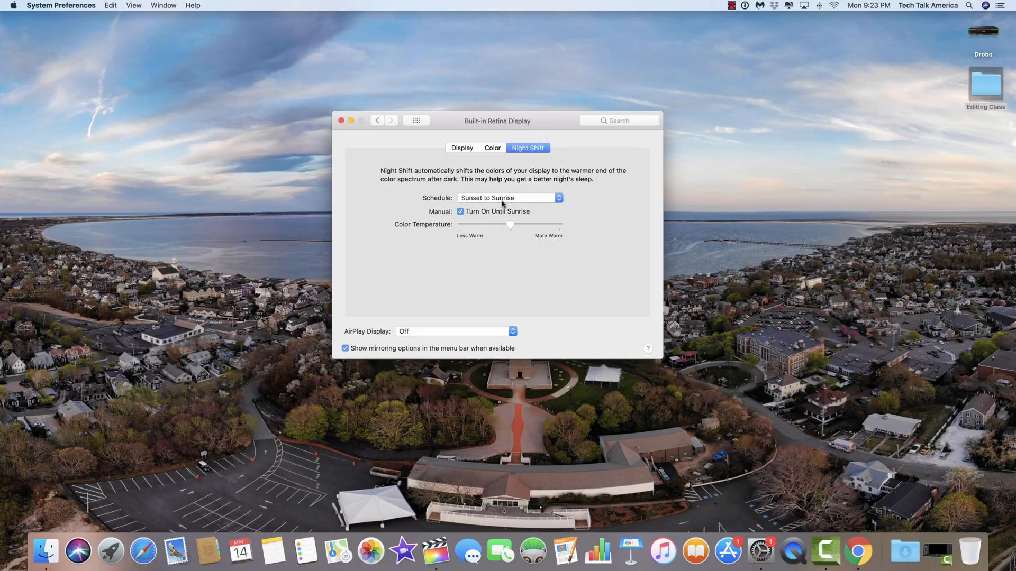
{"action": "left_click", "coordinate": [503, 201]}
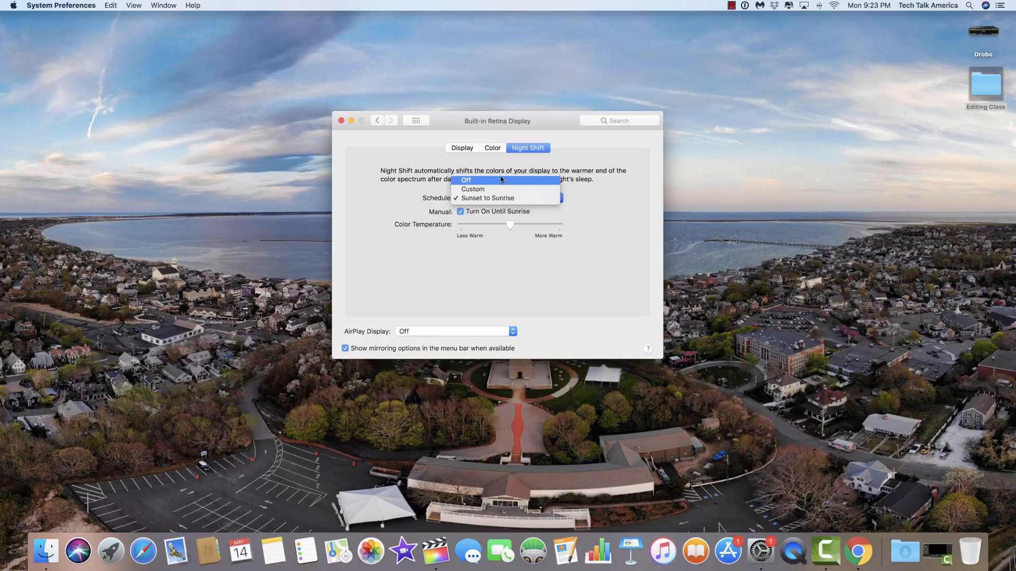
{"action": "left_click", "coordinate": [502, 179]}
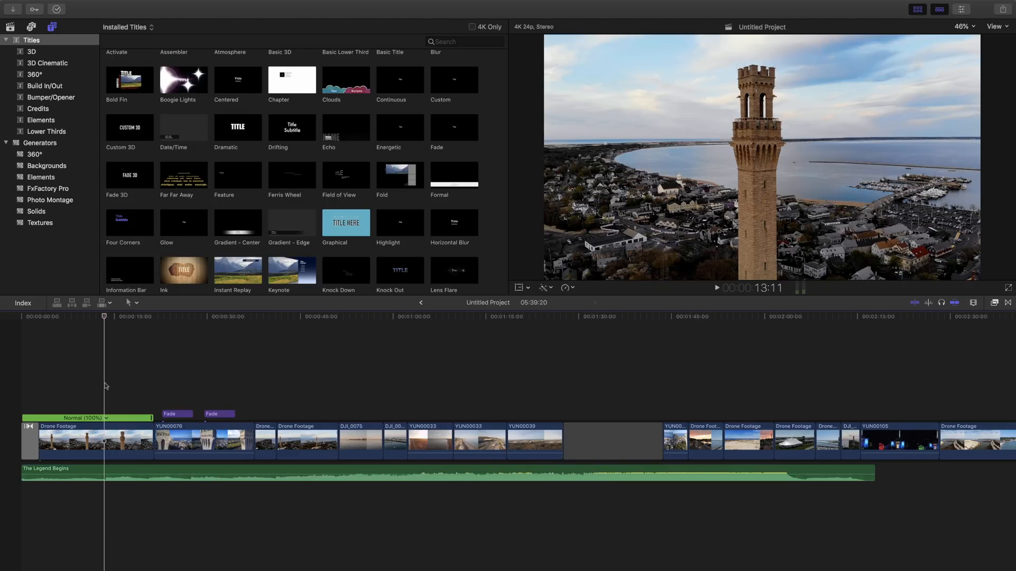
Select the first Drone Footage clip, widen the viewer, and show Retime's Slow presets: 50%, 25%, 10%.
{"action": "left_click", "coordinate": [87, 452]}
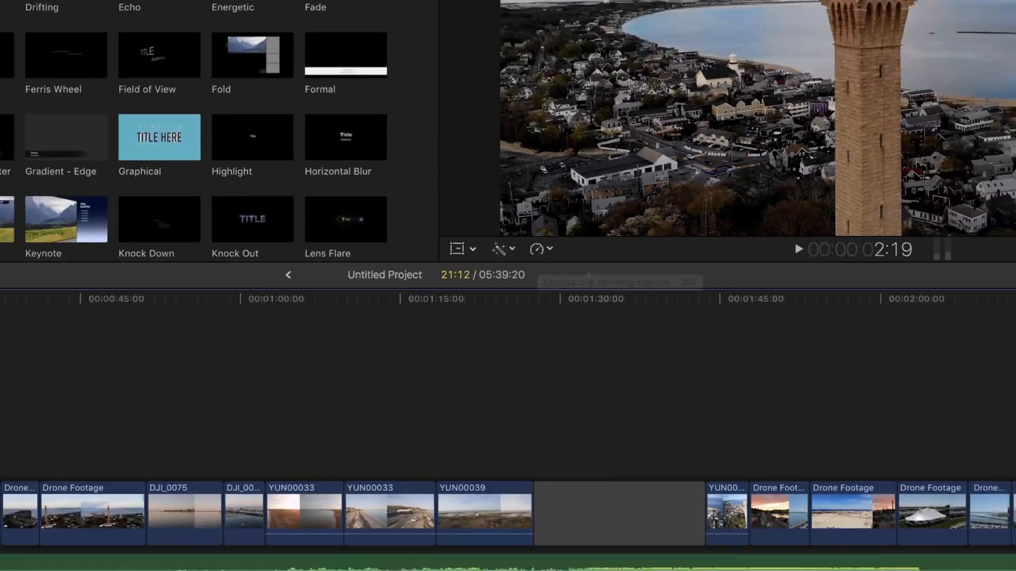
{"action": "left_click", "coordinate": [918, 10]}
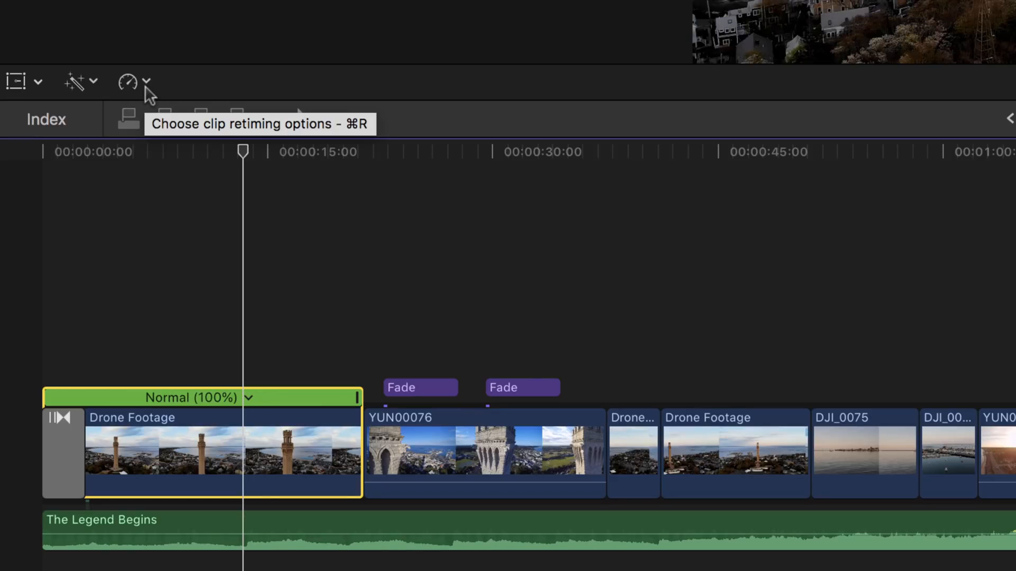
{"action": "left_click", "coordinate": [146, 81]}
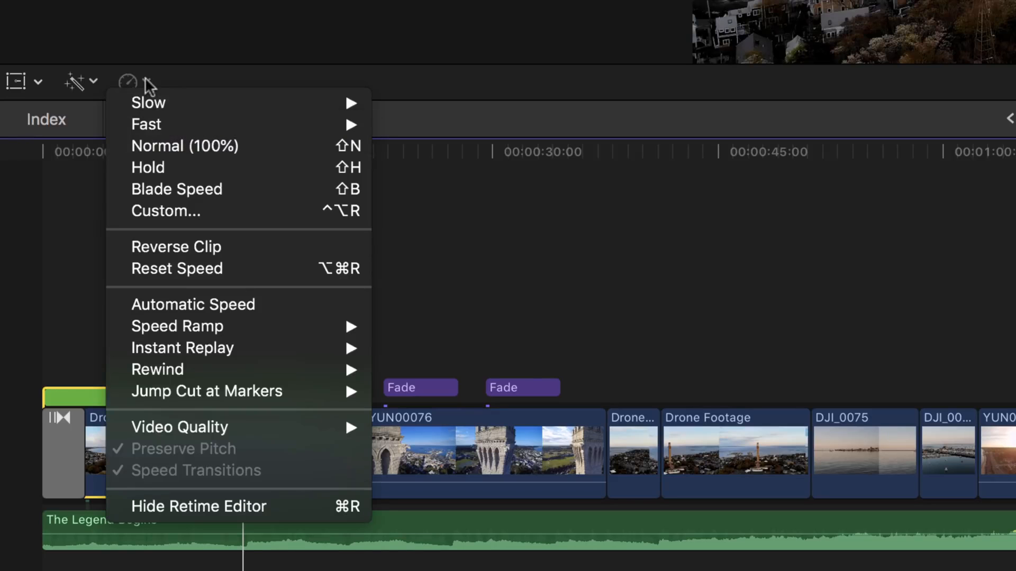
{"action": "mouse_move", "coordinate": [135, 108]}
{"action": "mouse_move", "coordinate": [256, 106]}
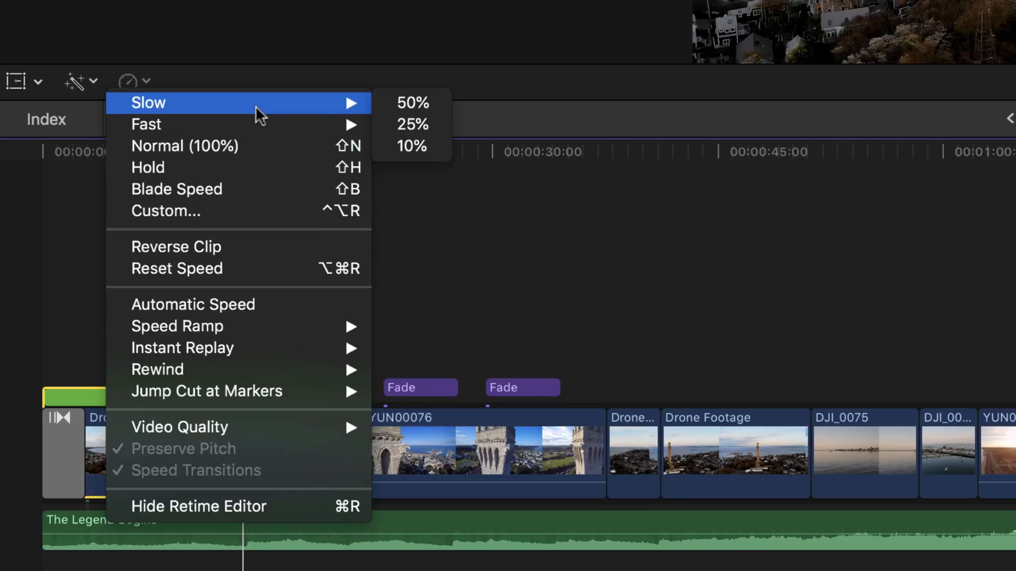
Slow the first clip to 50%, drag its retime handle to Fast (113%), and reopen Retime.
{"action": "left_click", "coordinate": [413, 103]}
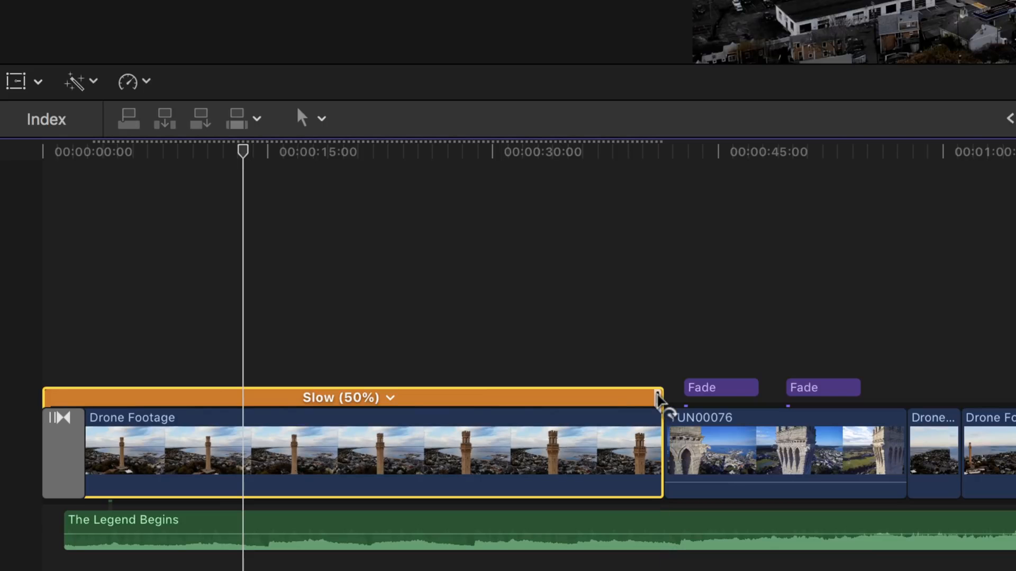
{"action": "left_click_drag", "start_coordinate": [659, 400], "coordinate": [323, 398]}
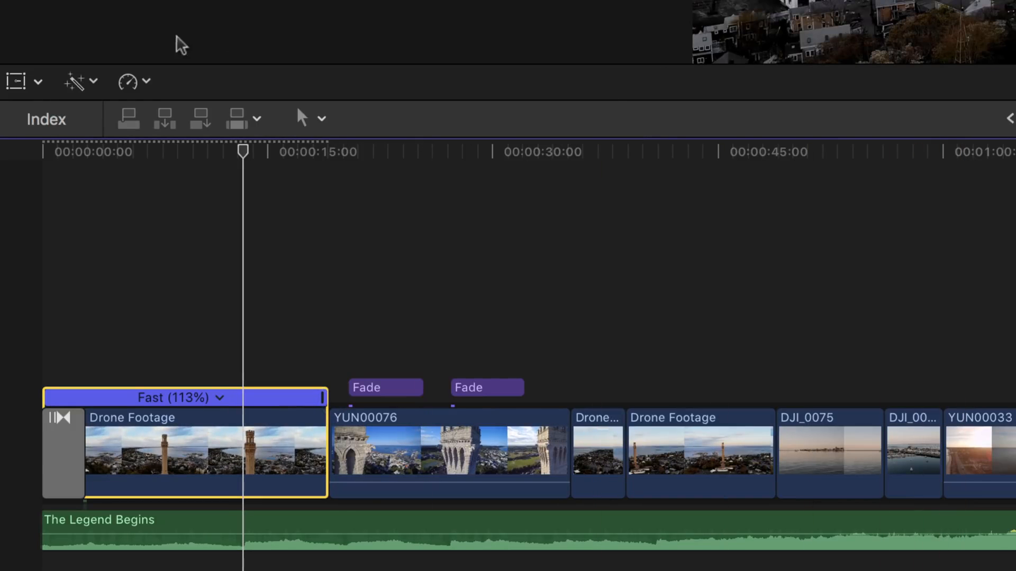
{"action": "left_click", "coordinate": [128, 89]}
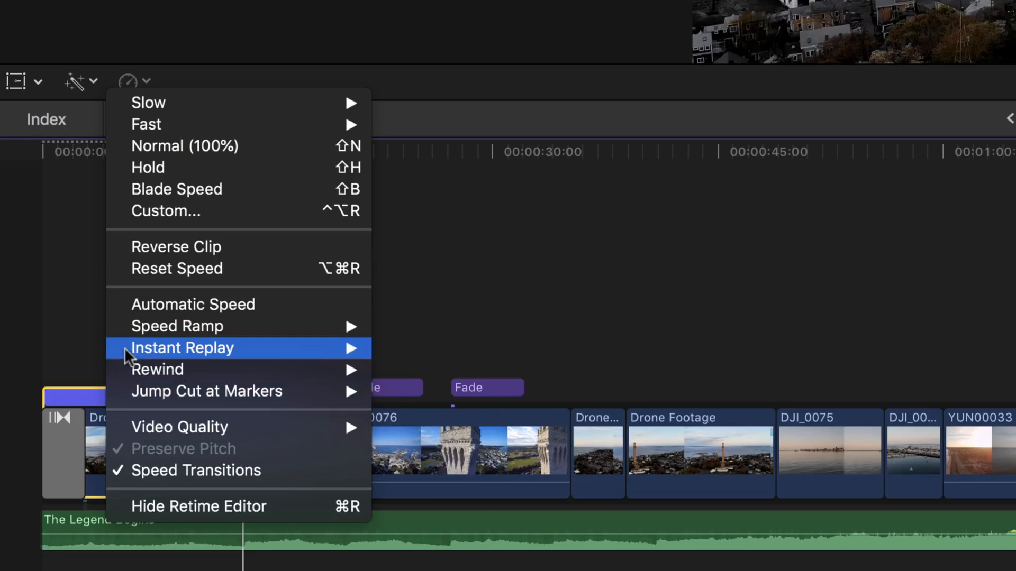
Look over the Instant Replay, Speed Ramp and Video Quality retime submenus, then close the menu.
{"action": "mouse_move", "coordinate": [127, 352]}
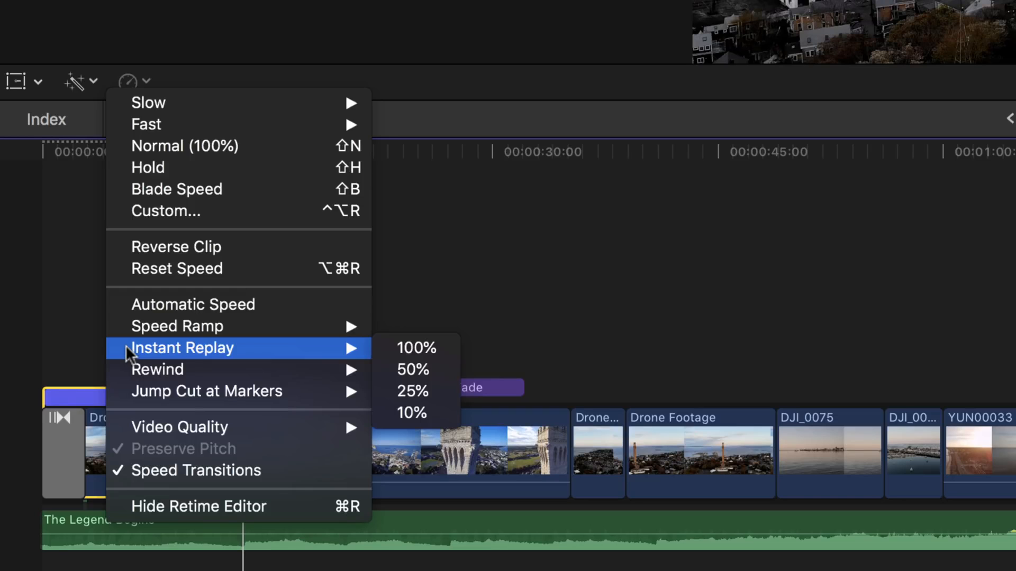
{"action": "mouse_move", "coordinate": [133, 328]}
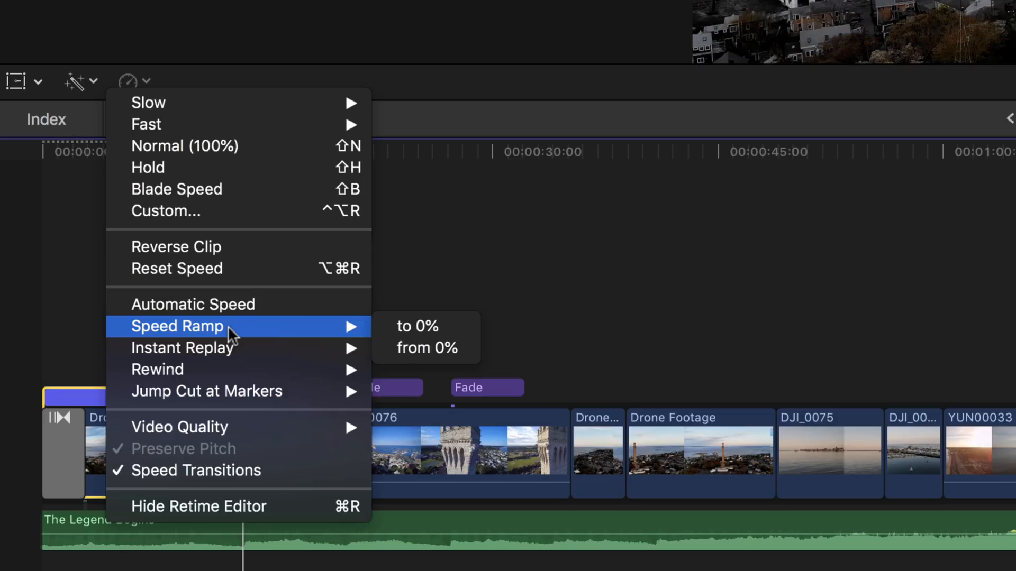
{"action": "mouse_move", "coordinate": [161, 428]}
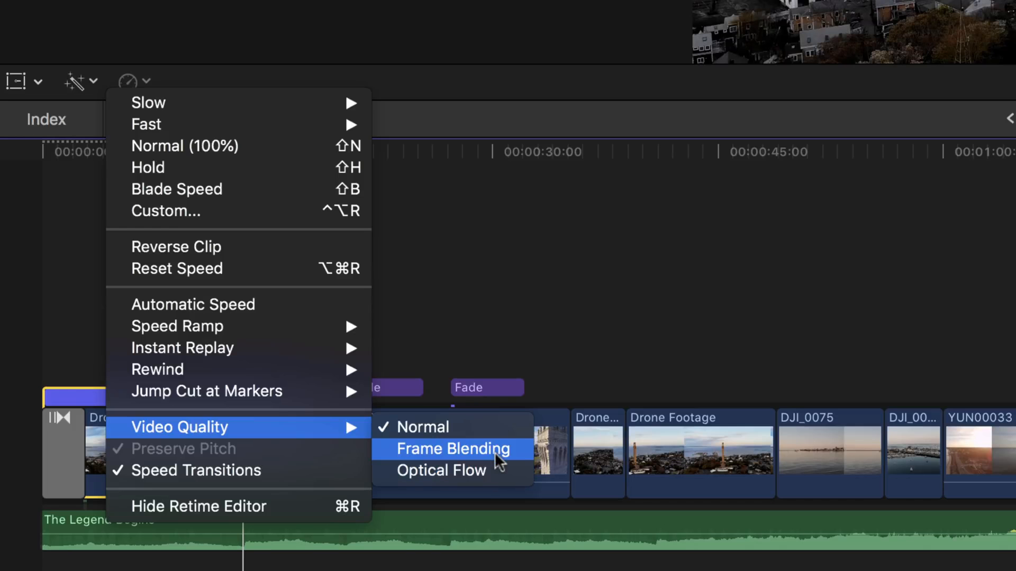
{"action": "left_click", "coordinate": [494, 449]}
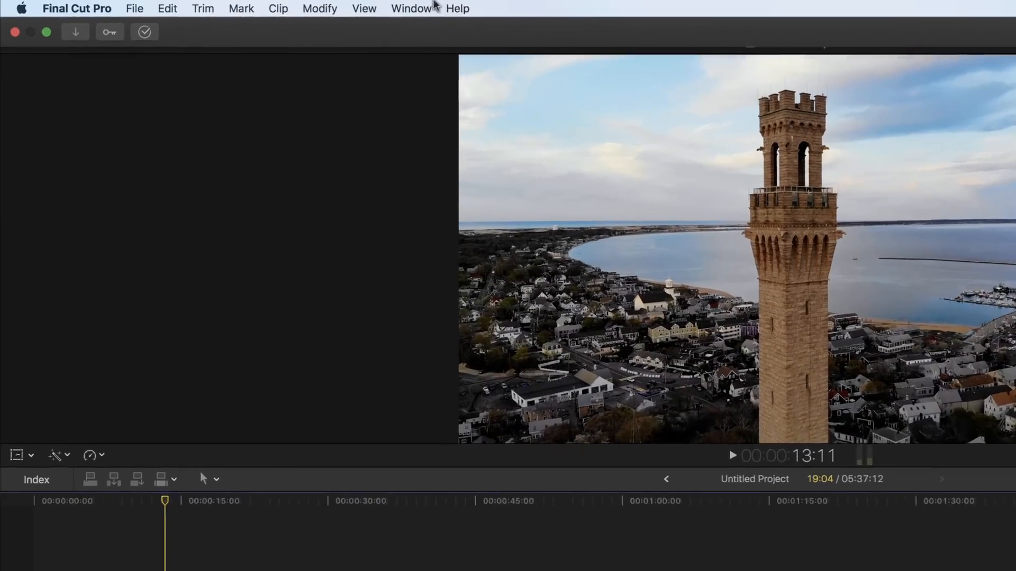
Open Record Voiceover, nudge the playhead to 13:18, and expand the Advanced voiceover options.
{"action": "left_click", "coordinate": [289, 6]}
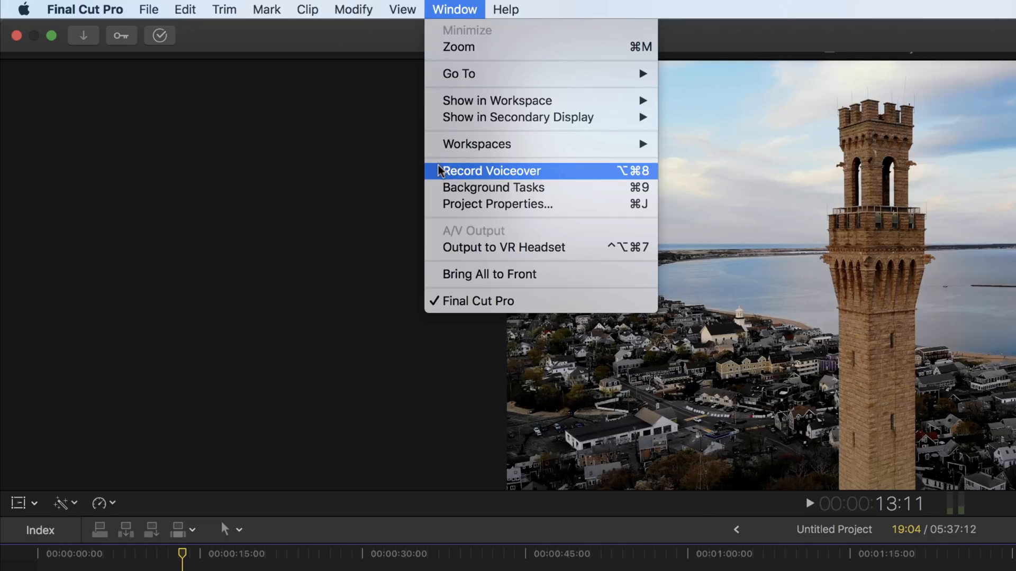
{"action": "left_click", "coordinate": [539, 171]}
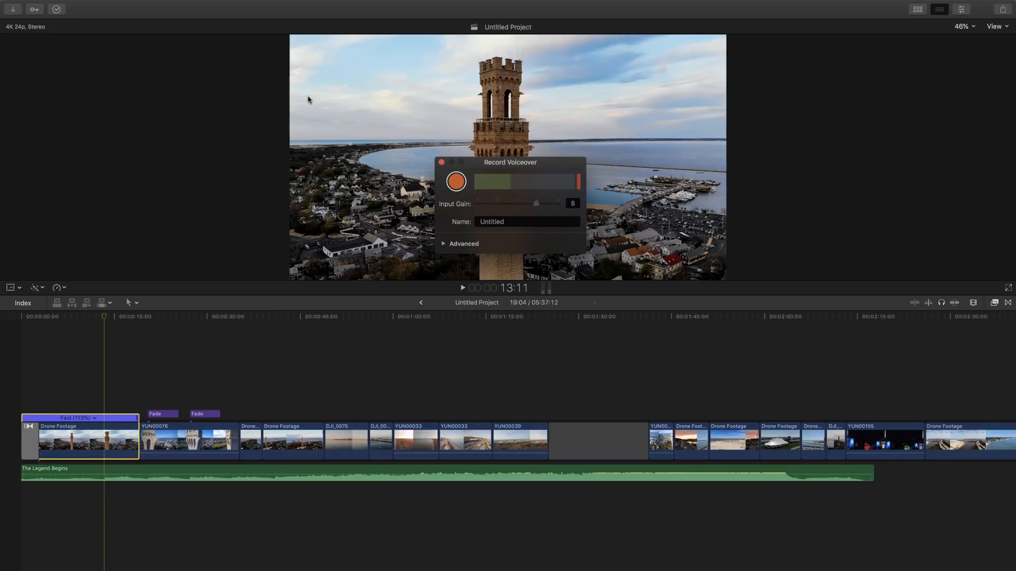
{"action": "left_click", "coordinate": [105, 318]}
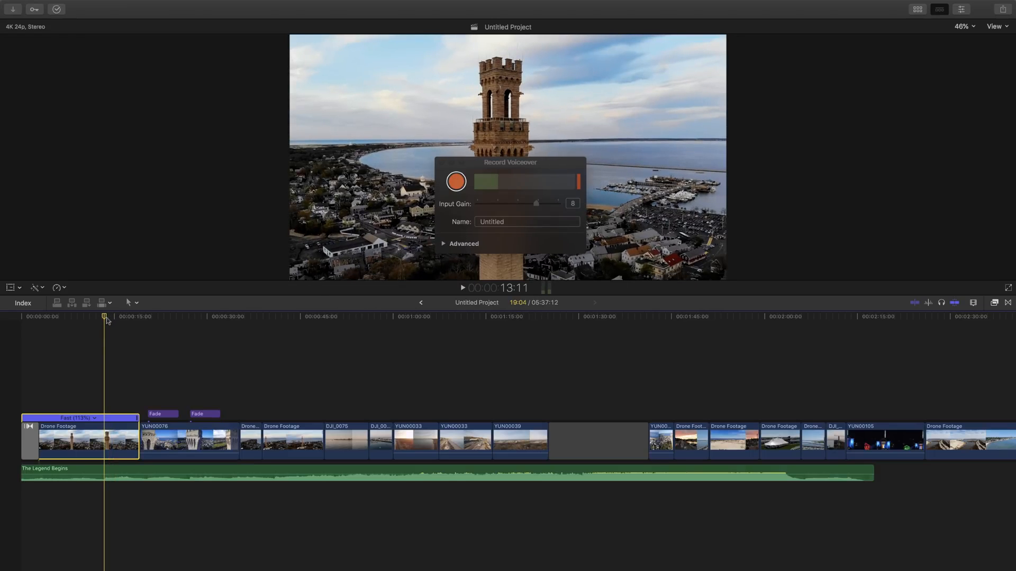
{"action": "left_click_drag", "start_coordinate": [106, 318], "coordinate": [107, 318]}
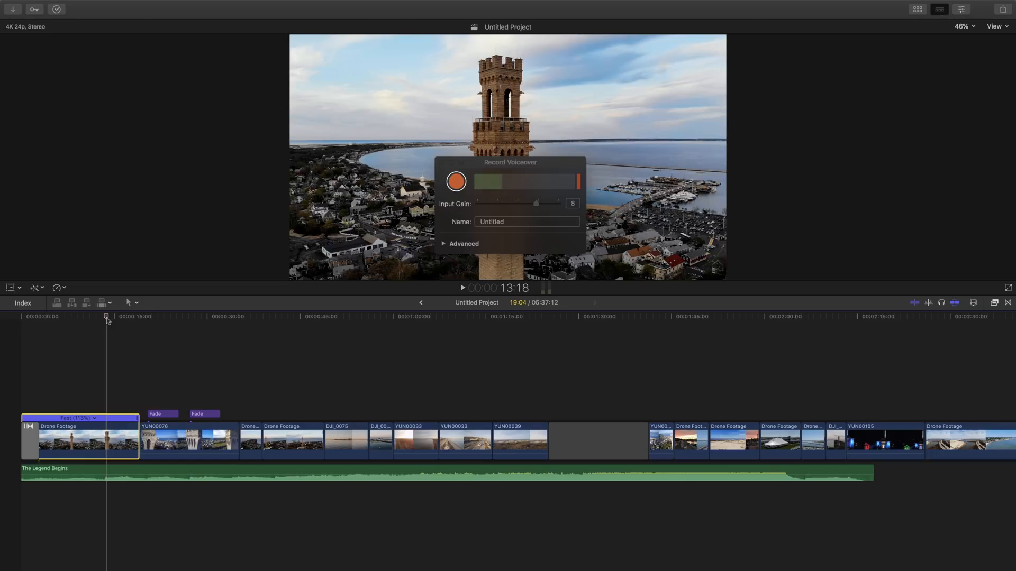
{"action": "left_click", "coordinate": [444, 244]}
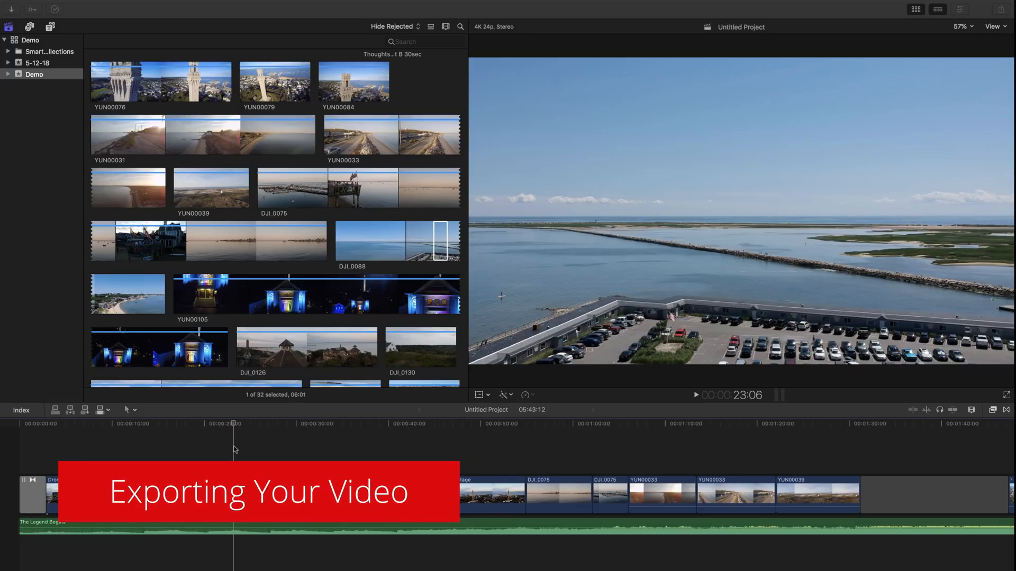
{"action": "mouse_move", "coordinate": [38, 3]}
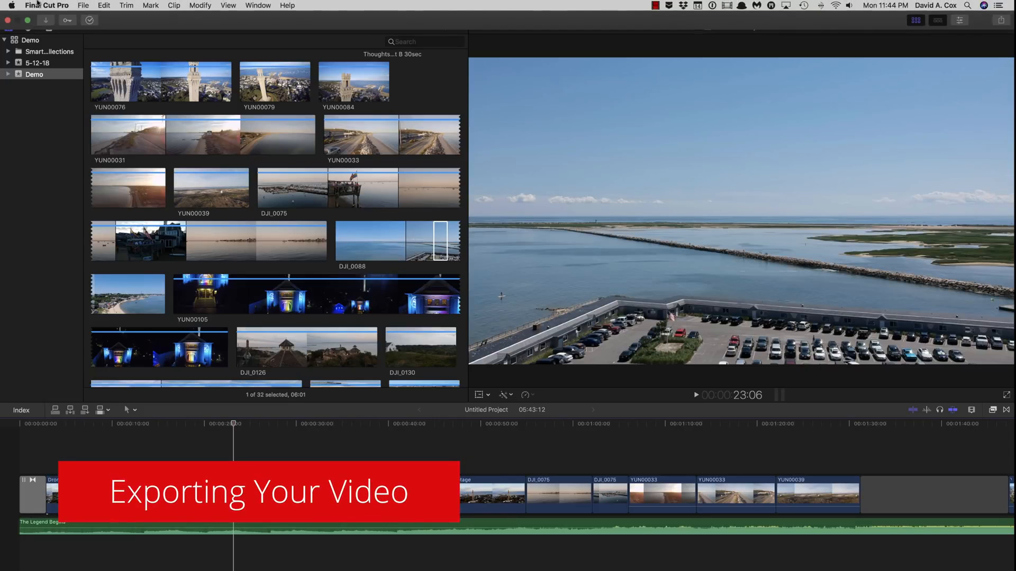
{"action": "left_click", "coordinate": [83, 5]}
{"action": "mouse_move", "coordinate": [87, 115]}
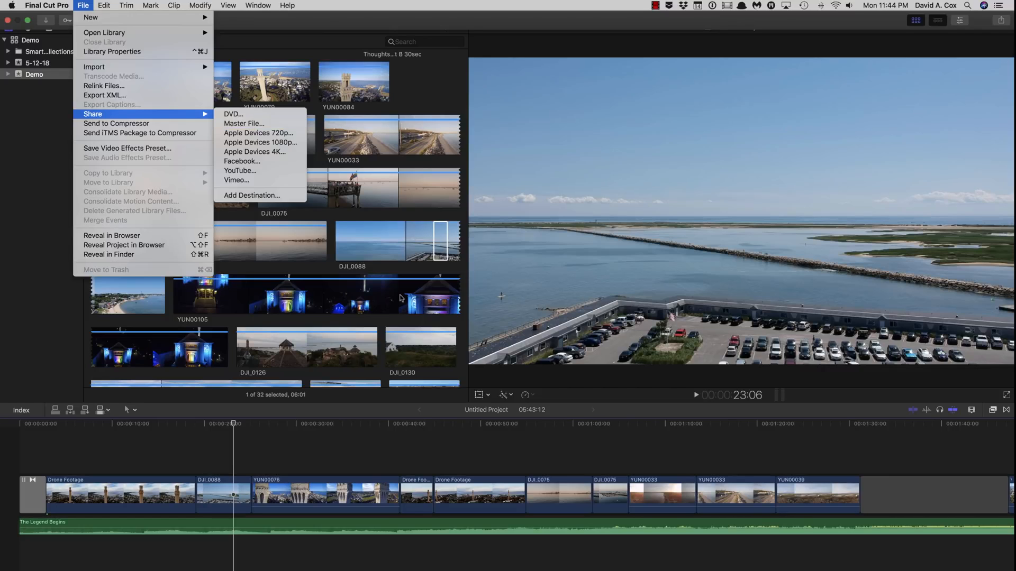
{"action": "left_click", "coordinate": [390, 465]}
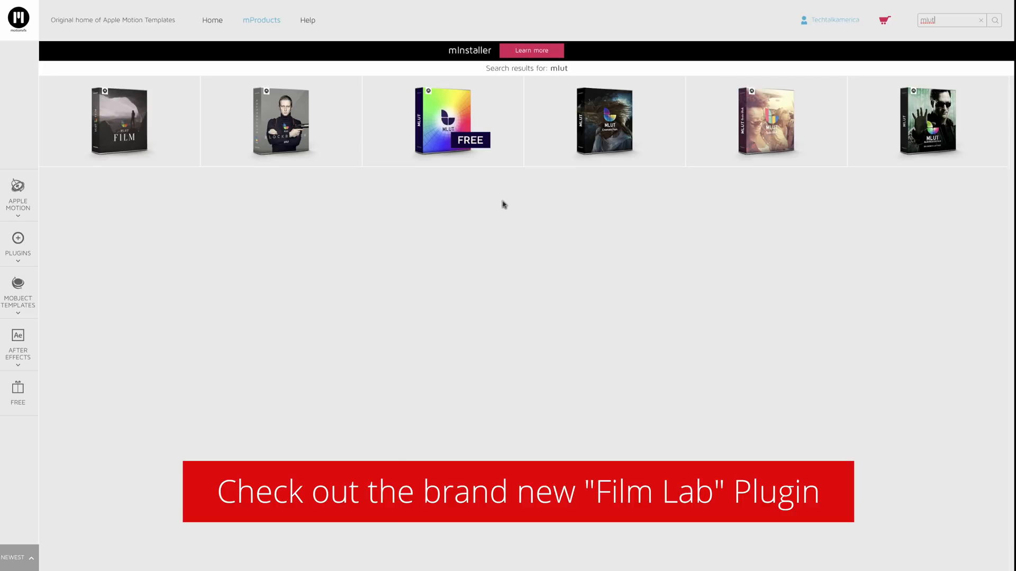
From the mLUT search results, open the $59 mLUT Film product page.
{"action": "left_click", "coordinate": [286, 140]}
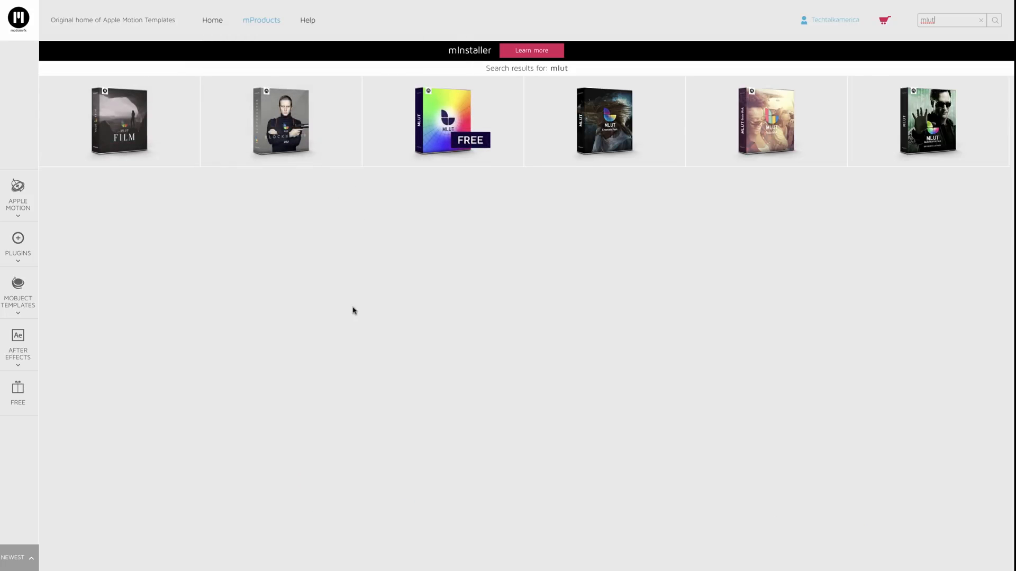
{"action": "left_click", "coordinate": [138, 99]}
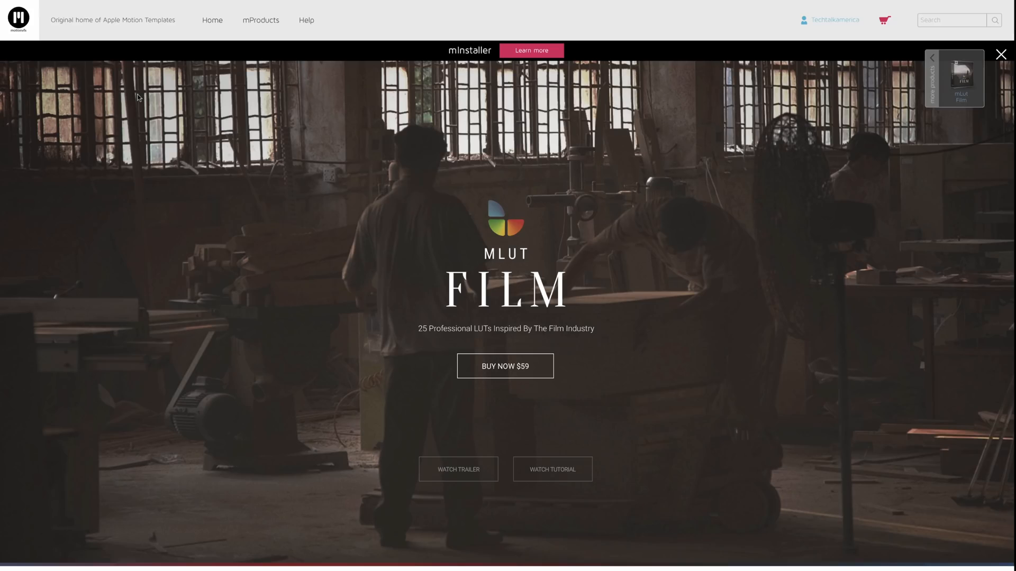
Scroll down the mLUT Film page and play its 39-second demo video.
{"action": "scroll", "coordinate": [223, 320], "scroll_direction": "down", "scroll_amount": 5}
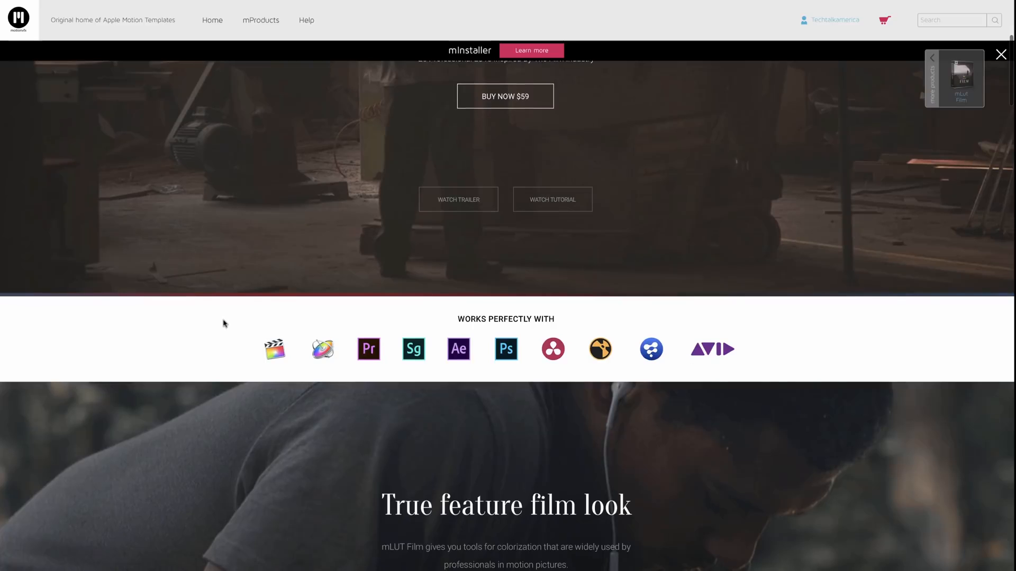
{"action": "scroll", "coordinate": [223, 324], "scroll_direction": "down", "scroll_amount": 10}
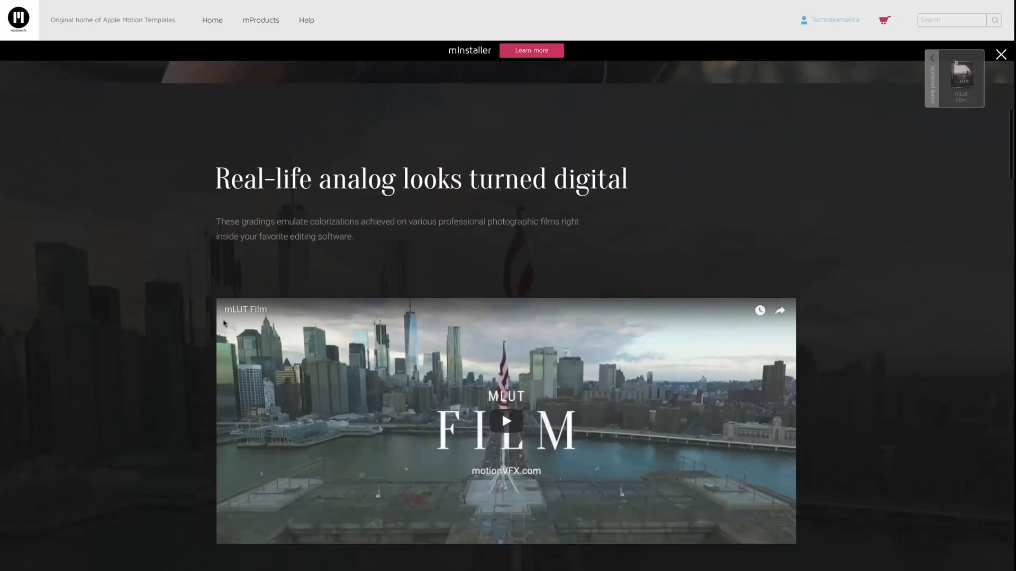
{"action": "scroll", "coordinate": [223, 321], "scroll_direction": "down", "scroll_amount": 3}
{"action": "left_click", "coordinate": [503, 252]}
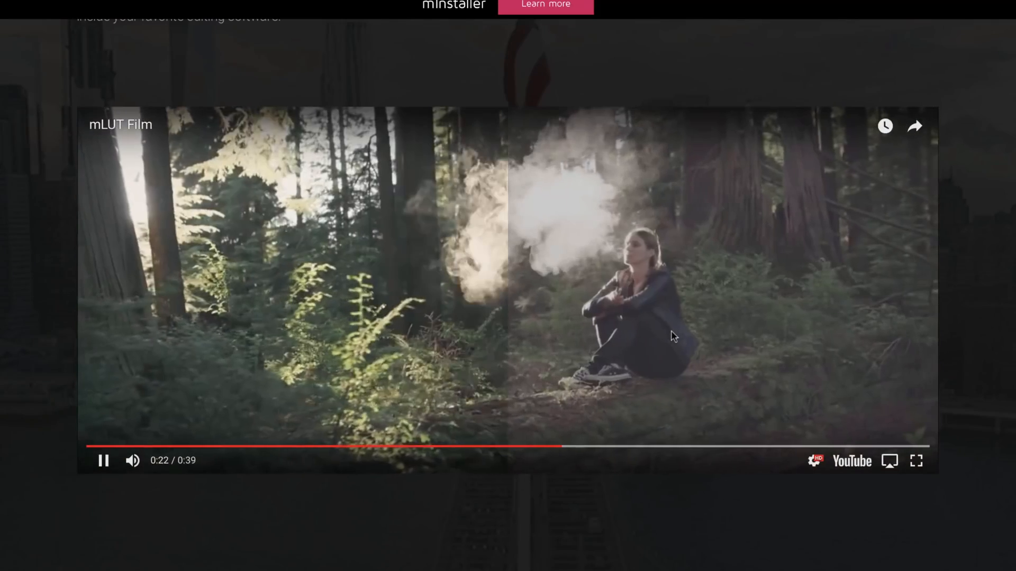
Pause the mLUT Film demo at 0:23 and scroll back up to the $59 MLUT FILM hero.
{"action": "left_click", "coordinate": [671, 332]}
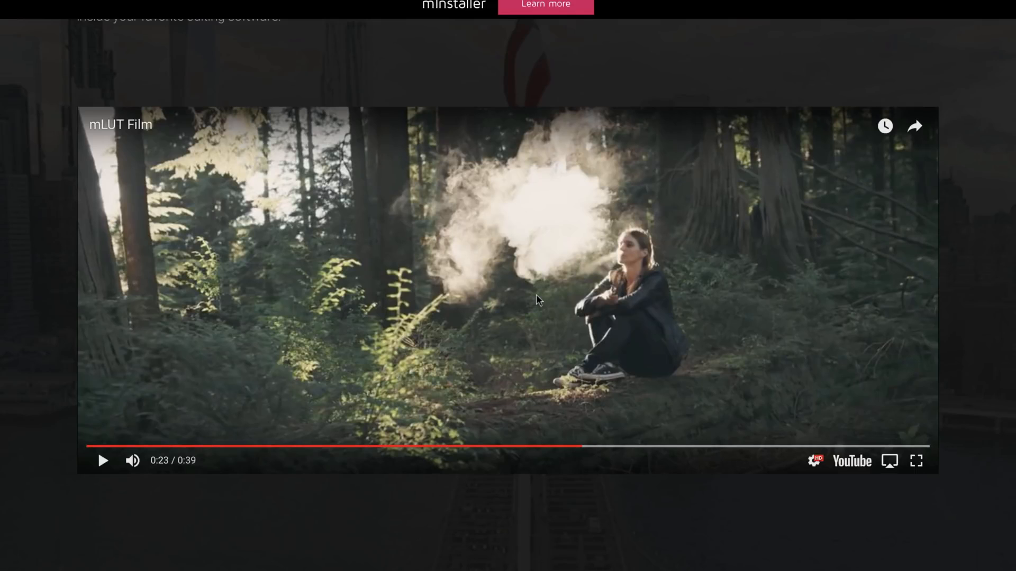
{"action": "scroll", "coordinate": [536, 297], "scroll_direction": "up", "scroll_amount": 3}
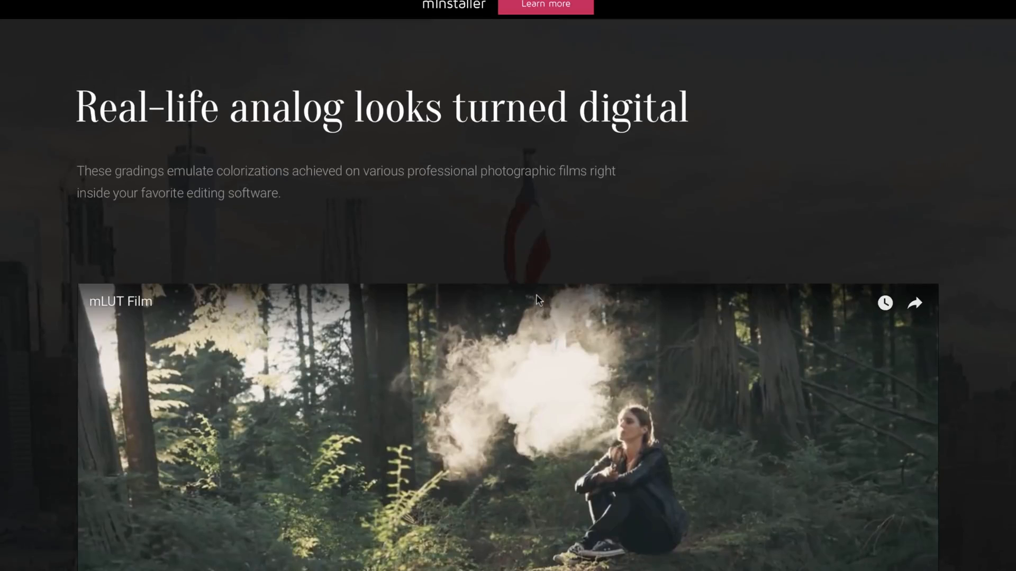
{"action": "scroll", "coordinate": [536, 298], "scroll_direction": "up", "scroll_amount": 10}
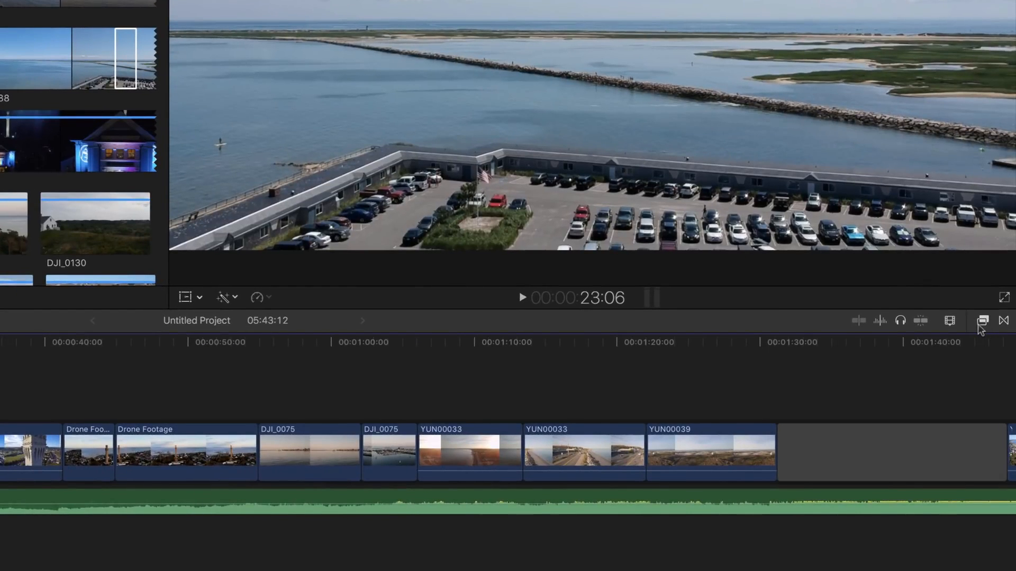
Open the Effects browser to the mLut category.
{"action": "left_click", "coordinate": [981, 323]}
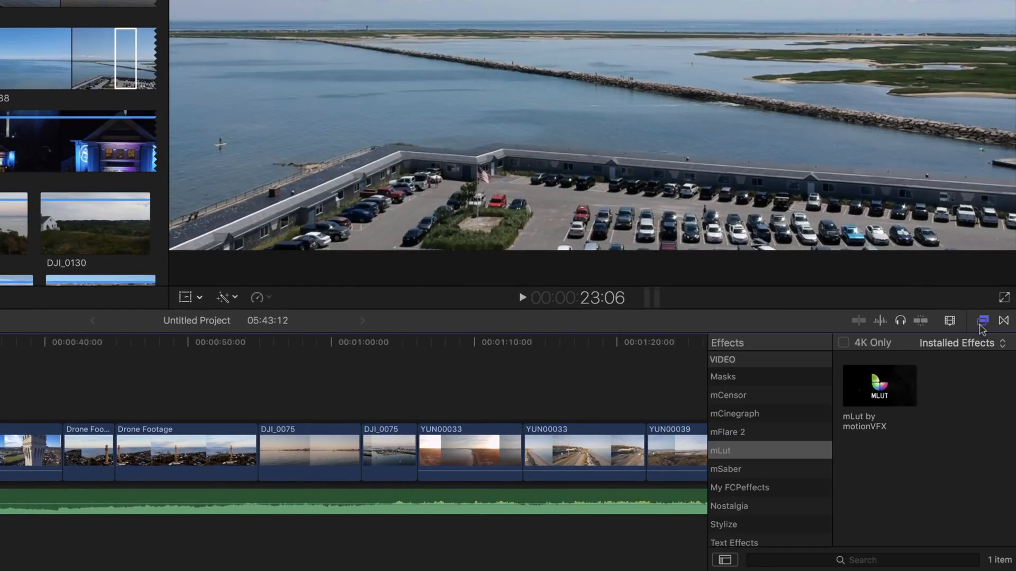
{"action": "scroll", "coordinate": [765, 446], "scroll_direction": "up", "scroll_amount": 10}
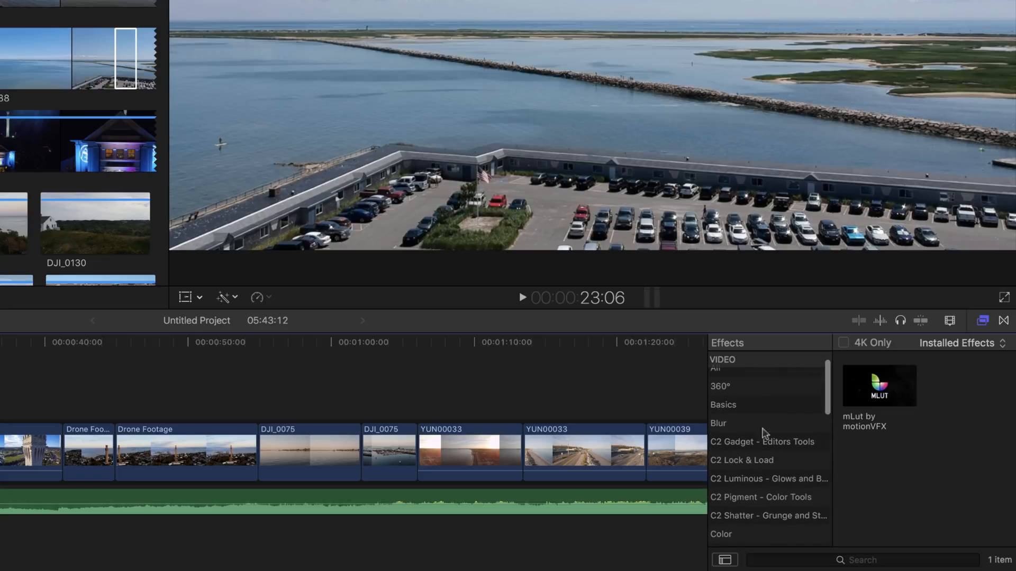
{"action": "scroll", "coordinate": [778, 481], "scroll_direction": "down", "scroll_amount": 10}
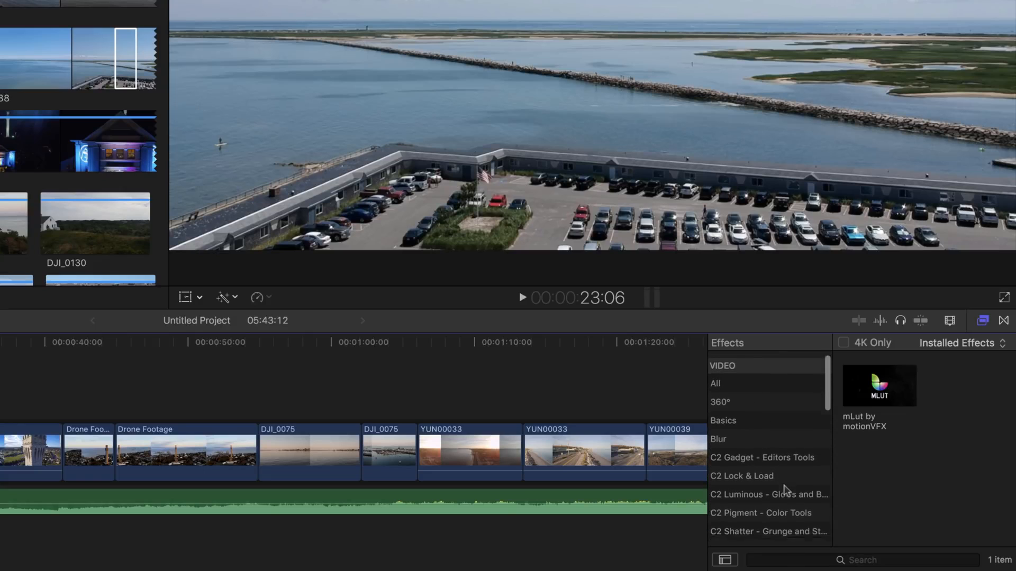
{"action": "left_click", "coordinate": [732, 502]}
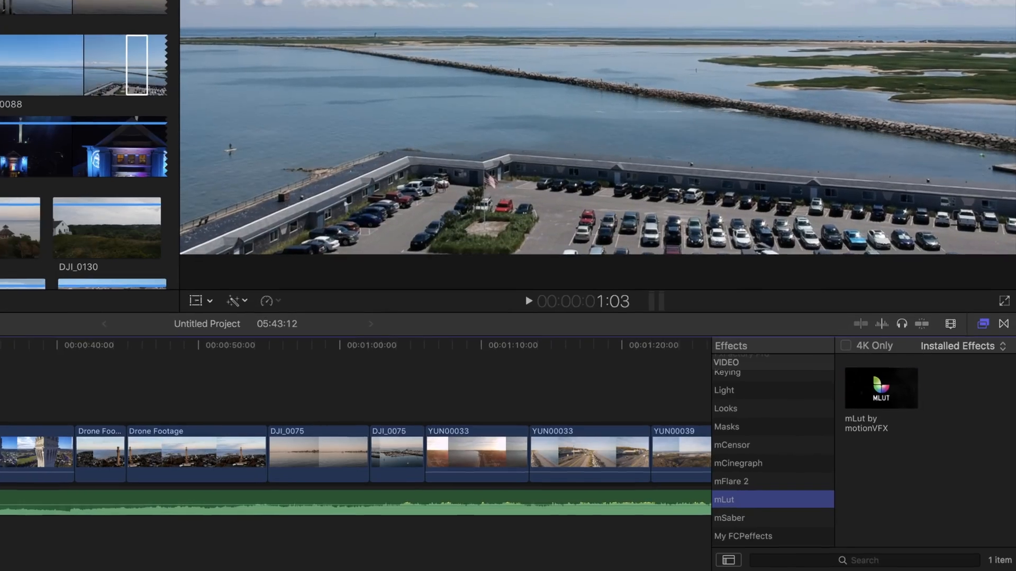
Preview the timeline from about 19 seconds, then drag mLut by motionVFX onto DJI_0088.
{"action": "left_click", "coordinate": [118, 424]}
{"action": "left_click", "coordinate": [197, 440]}
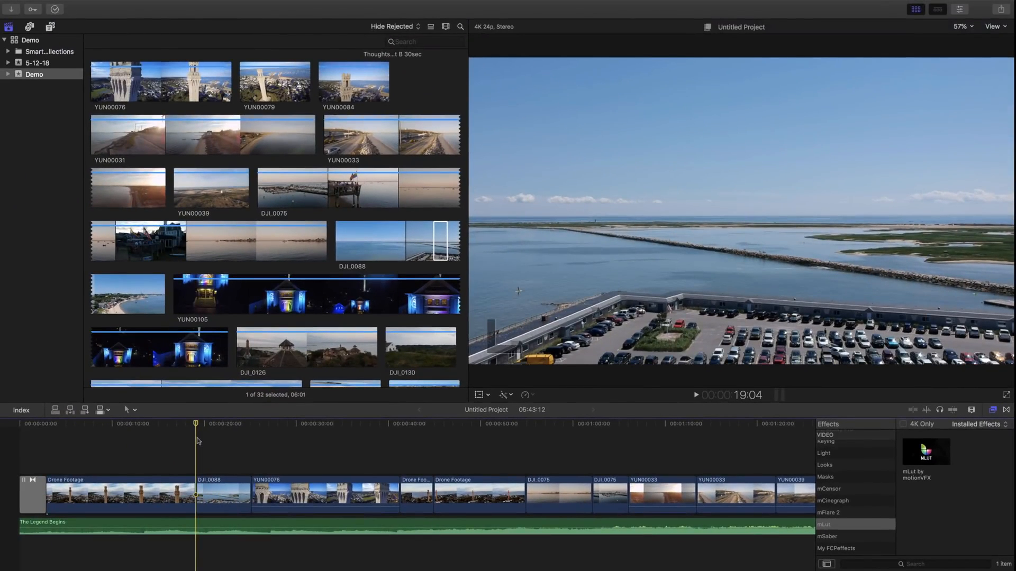
{"action": "key", "text": "space"}
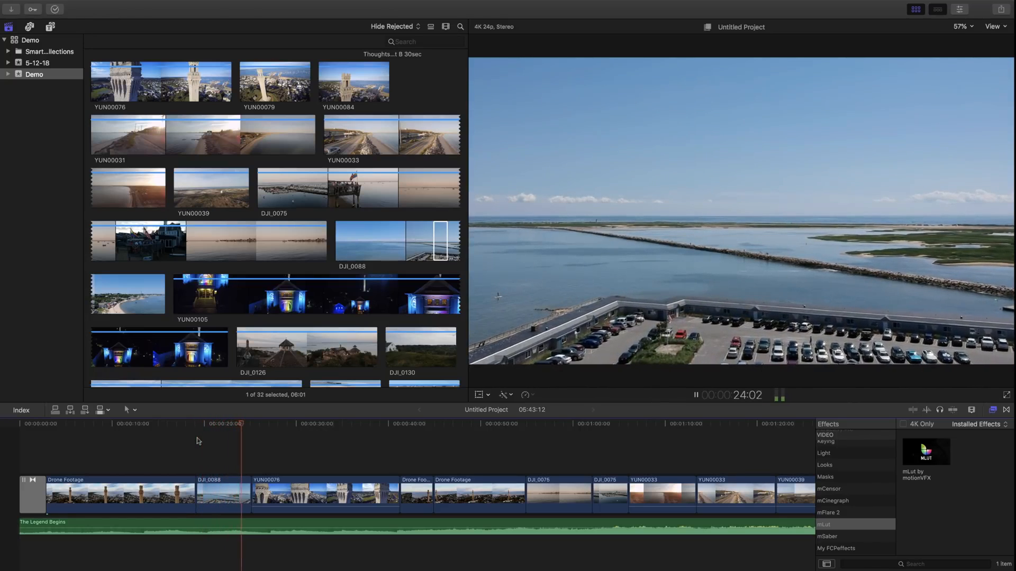
{"action": "key", "text": "space"}
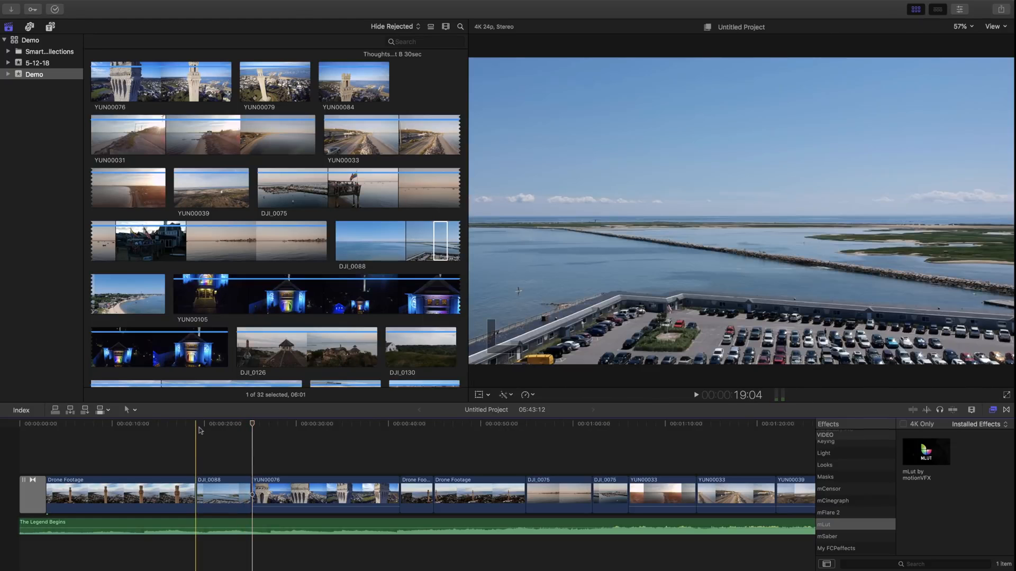
{"action": "left_click", "coordinate": [200, 429]}
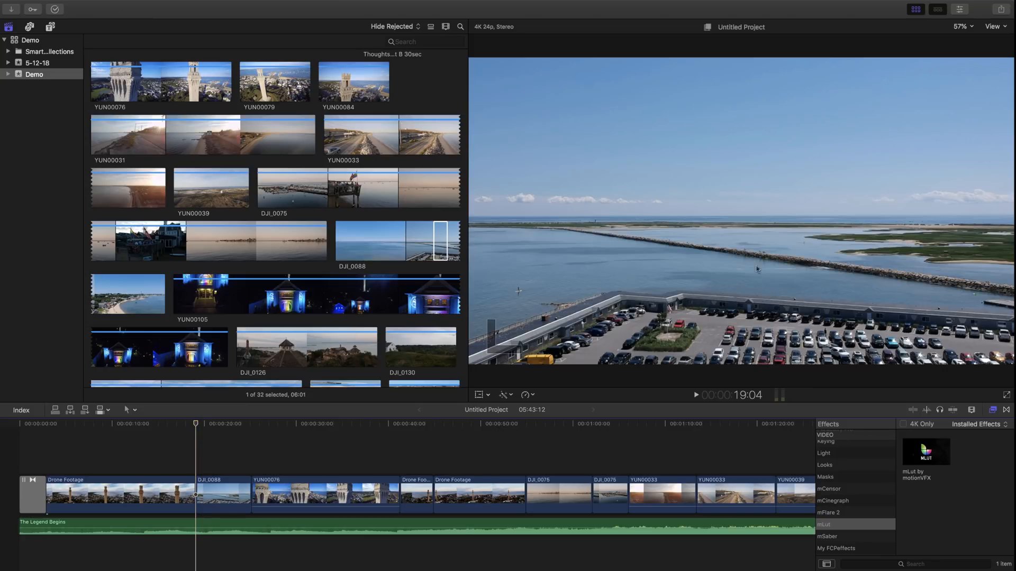
{"action": "left_click", "coordinate": [923, 451]}
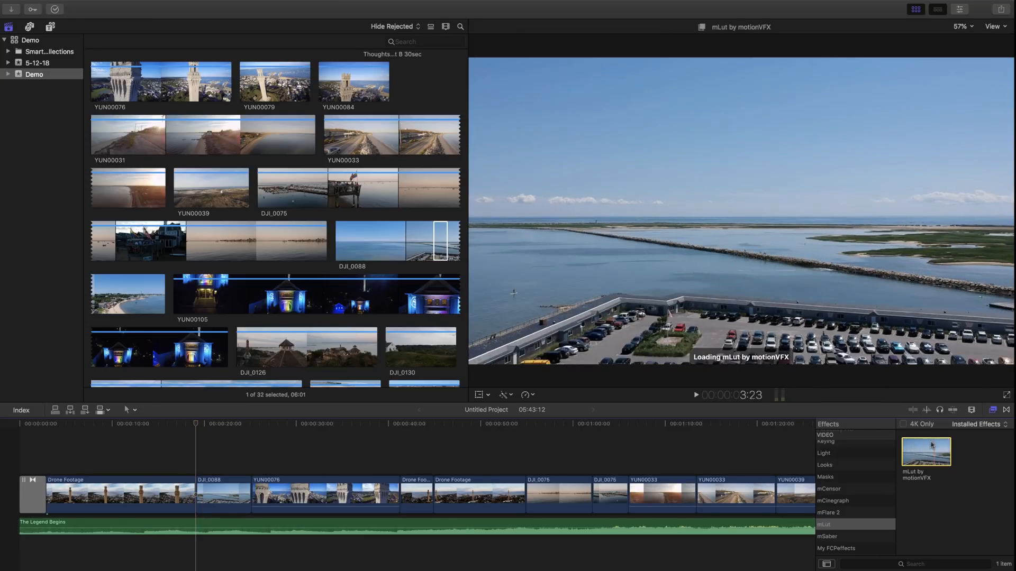
{"action": "left_click_drag", "start_coordinate": [930, 453], "coordinate": [229, 484]}
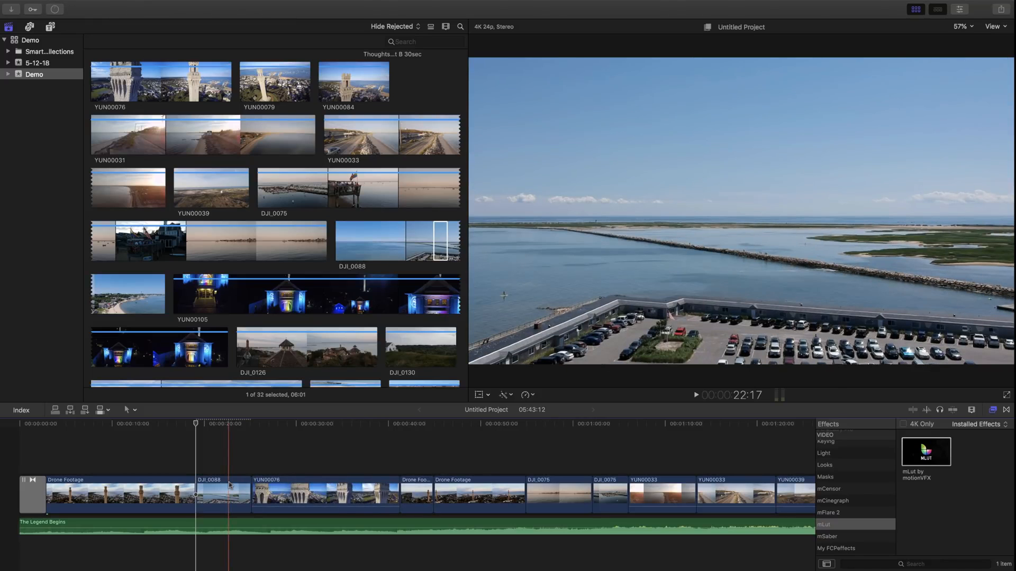
Hide the Browser, show the Inspector, and lower DJI_0088's mLut Intensity to about 40%.
{"action": "left_click", "coordinate": [914, 10]}
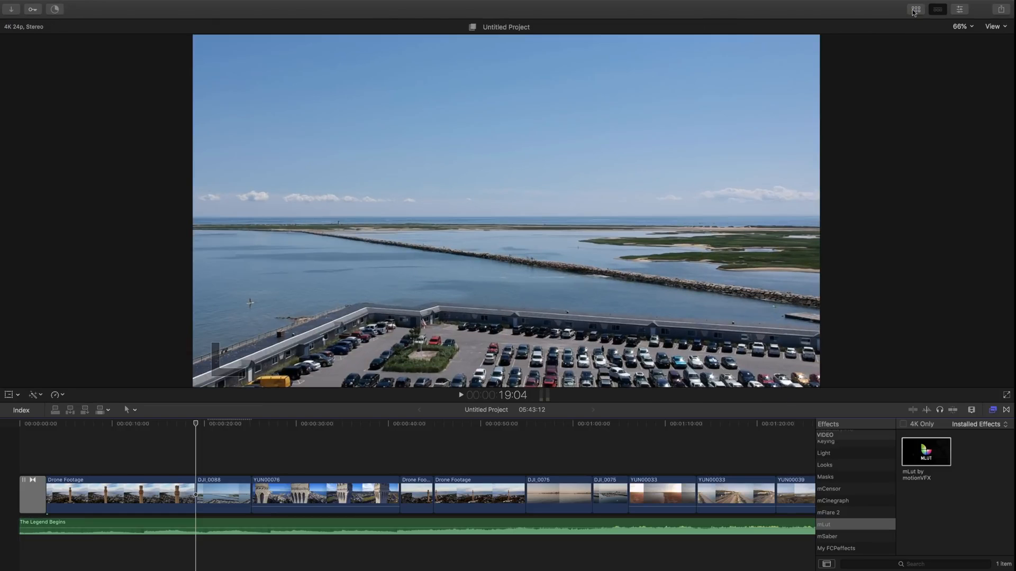
{"action": "left_click", "coordinate": [961, 10]}
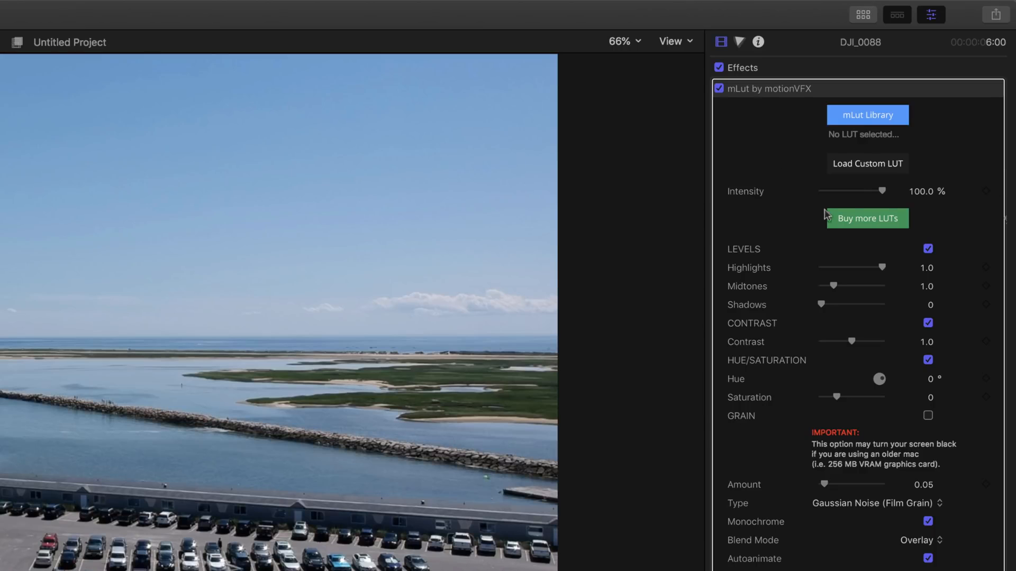
{"action": "left_click_drag", "start_coordinate": [881, 190], "coordinate": [845, 195]}
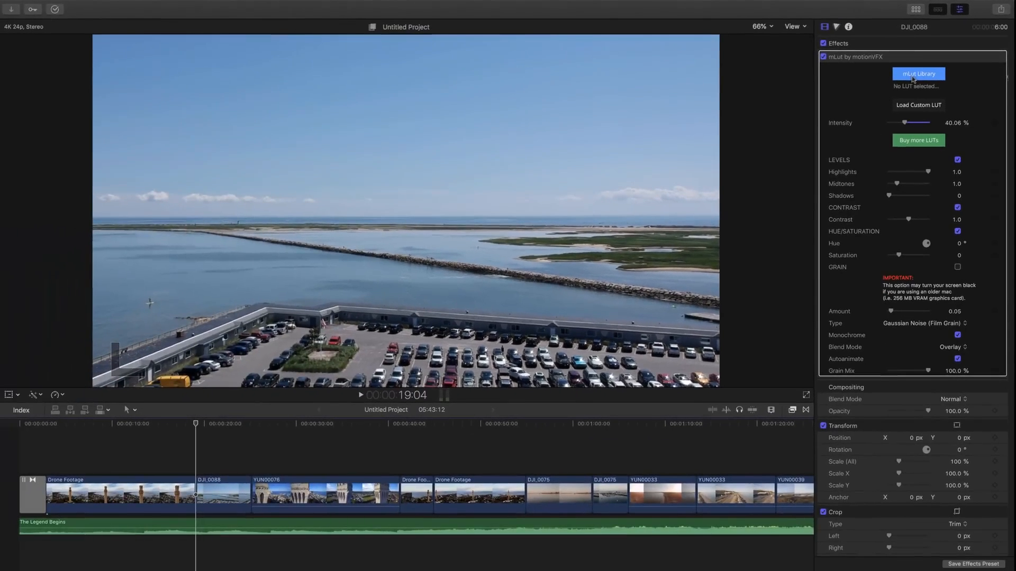
Pick the Alice In Wonderland LUT from the Blockbuster 2 pack in the mLut library.
{"action": "left_click", "coordinate": [912, 79]}
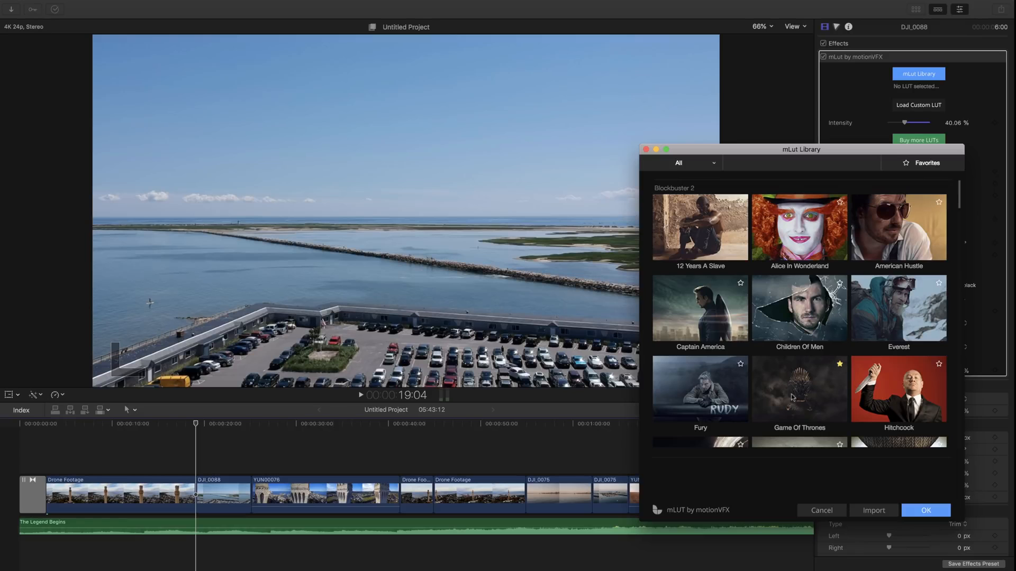
{"action": "scroll", "coordinate": [800, 401], "scroll_direction": "down", "scroll_amount": 1}
{"action": "scroll", "coordinate": [800, 401], "scroll_direction": "down", "scroll_amount": 20}
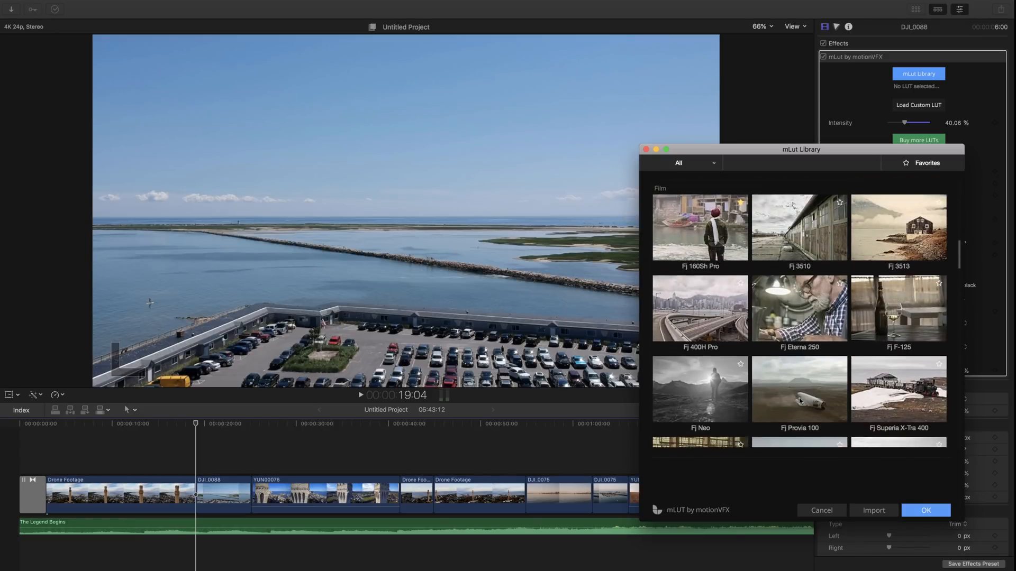
{"action": "scroll", "coordinate": [800, 401], "scroll_direction": "up", "scroll_amount": 10}
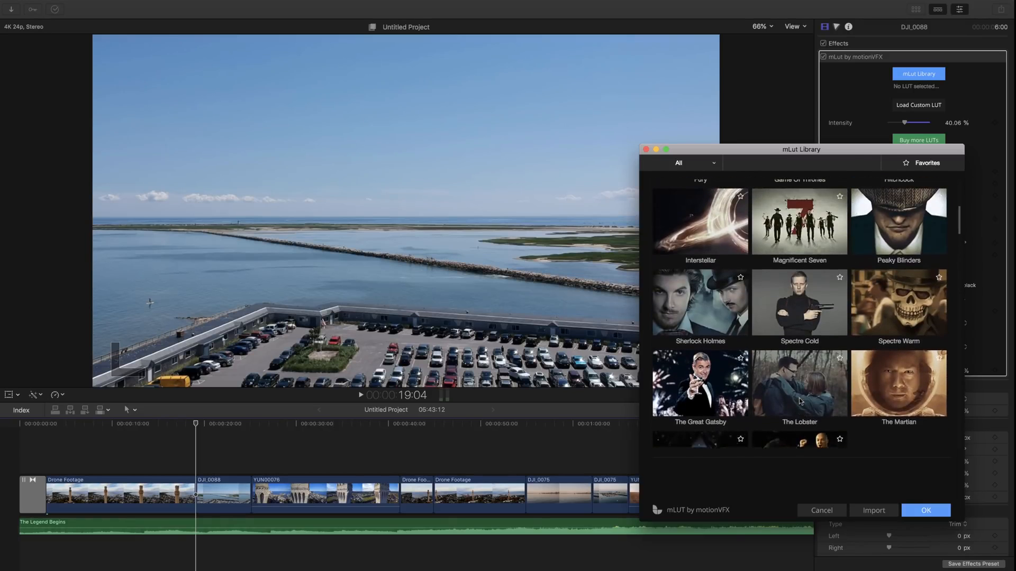
{"action": "scroll", "coordinate": [801, 401], "scroll_direction": "up", "scroll_amount": 5}
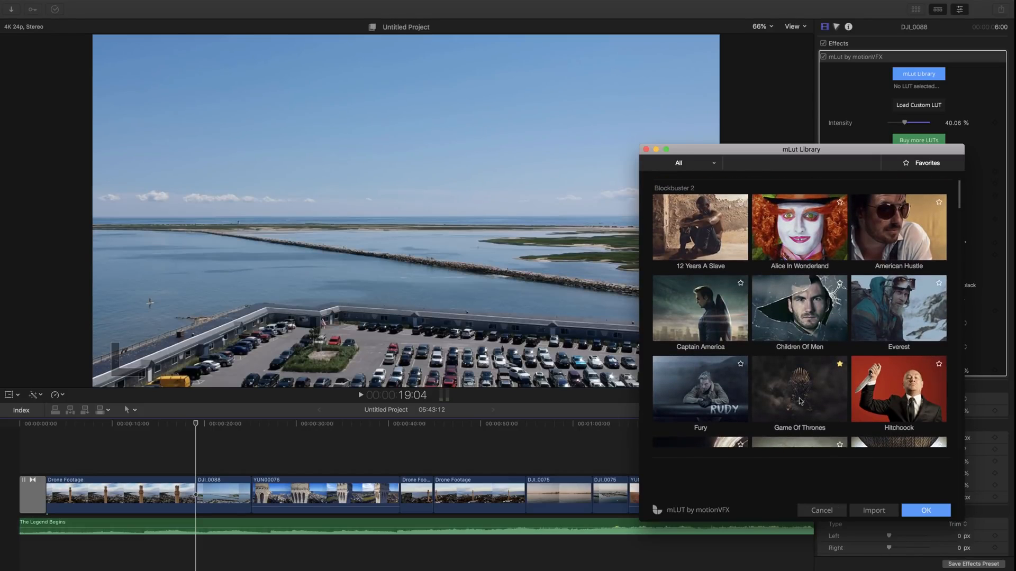
{"action": "left_click", "coordinate": [805, 212]}
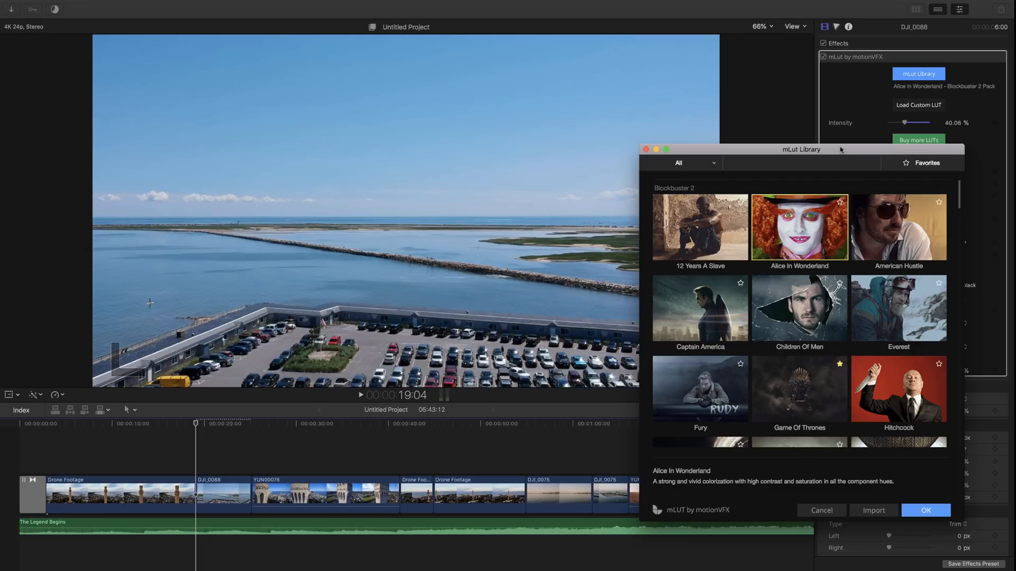
Raise the mLut intensity to 100% and confirm the Alice In Wonderland LUT.
{"action": "left_click_drag", "start_coordinate": [843, 150], "coordinate": [733, 3]}
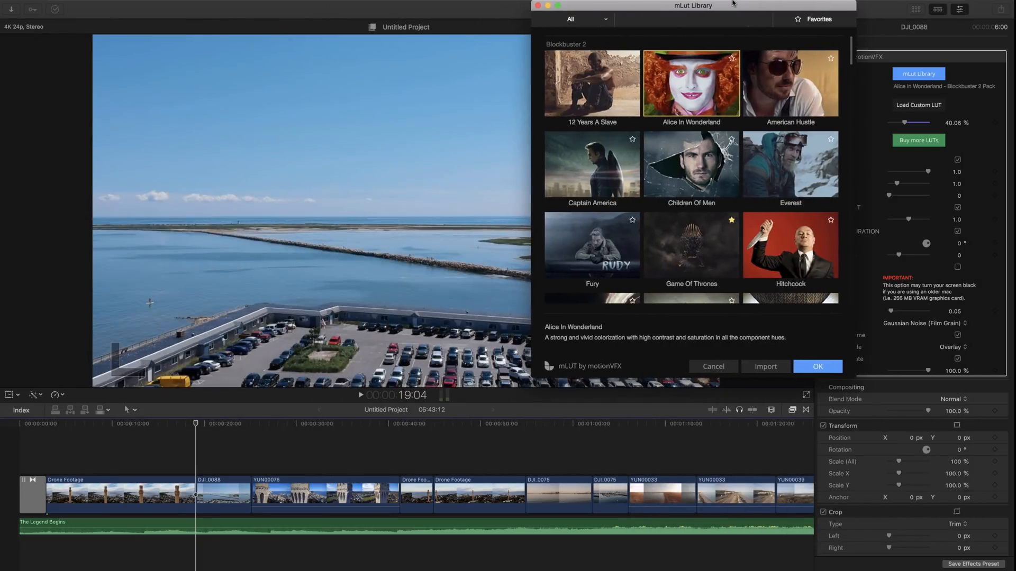
{"action": "left_click", "coordinate": [904, 122]}
{"action": "left_click_drag", "start_coordinate": [904, 122], "coordinate": [974, 126]}
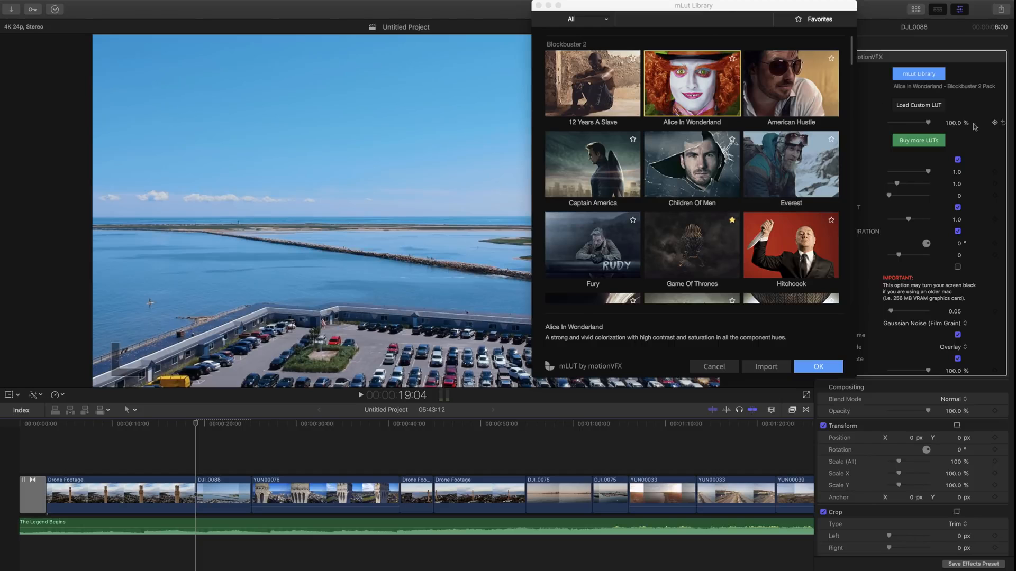
{"action": "left_click", "coordinate": [719, 7]}
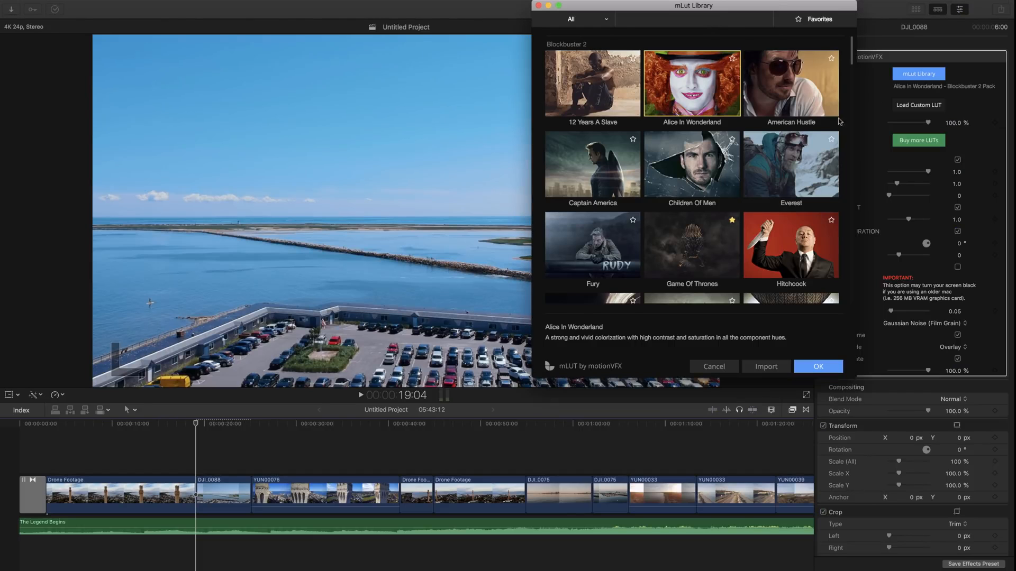
{"action": "left_click_drag", "start_coordinate": [782, 8], "coordinate": [830, 60]}
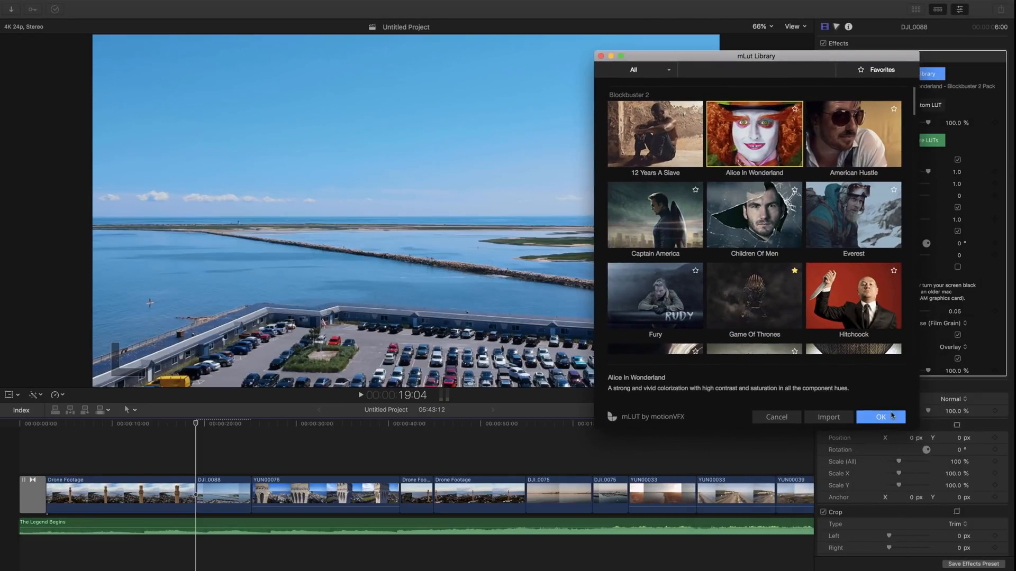
{"action": "left_click", "coordinate": [892, 416]}
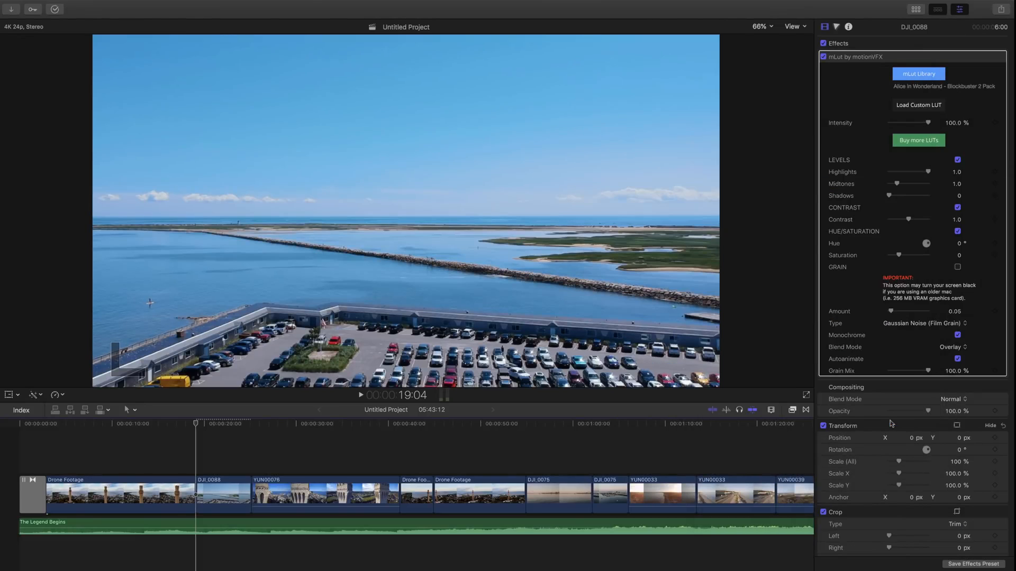
Toggle the mLut grade off and back on to compare DJI_0088, then switch to Safari.
{"action": "left_click", "coordinate": [823, 57]}
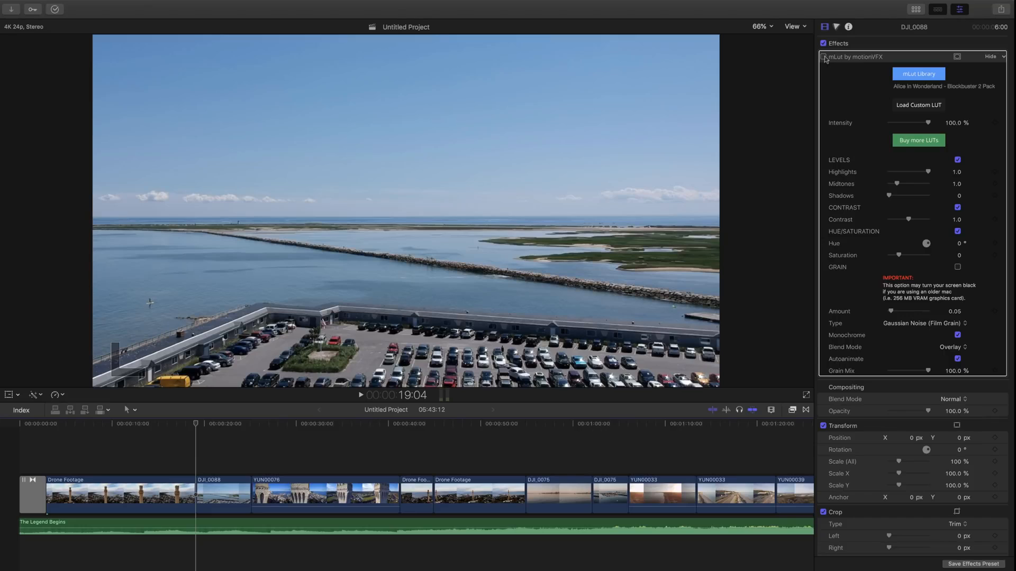
{"action": "left_click", "coordinate": [823, 57]}
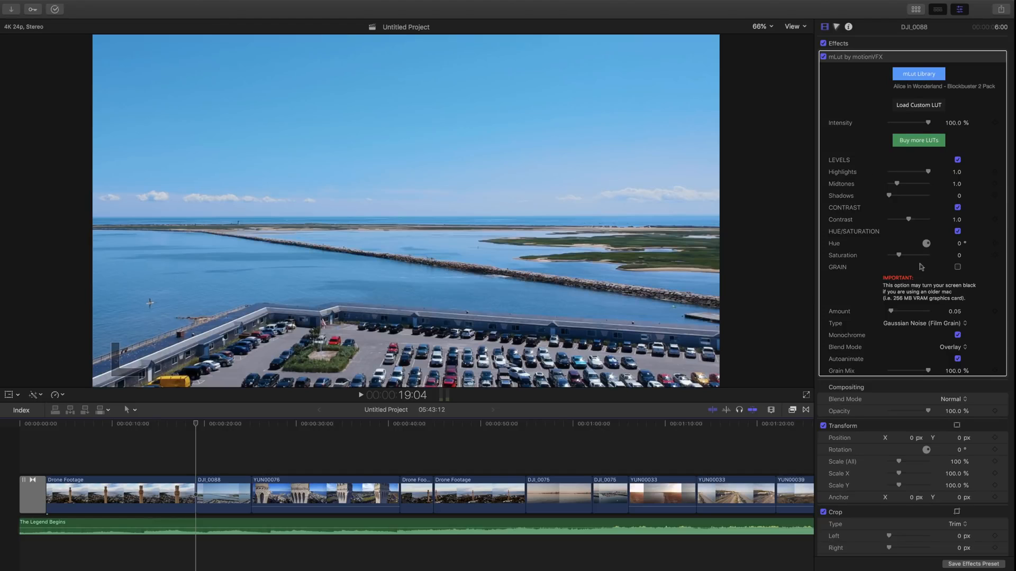
{"action": "scroll", "coordinate": [921, 267], "scroll_direction": "down", "scroll_amount": 3}
{"action": "scroll", "coordinate": [926, 159], "scroll_direction": "up", "scroll_amount": 3}
{"action": "key", "text": "ctrl+Right"}
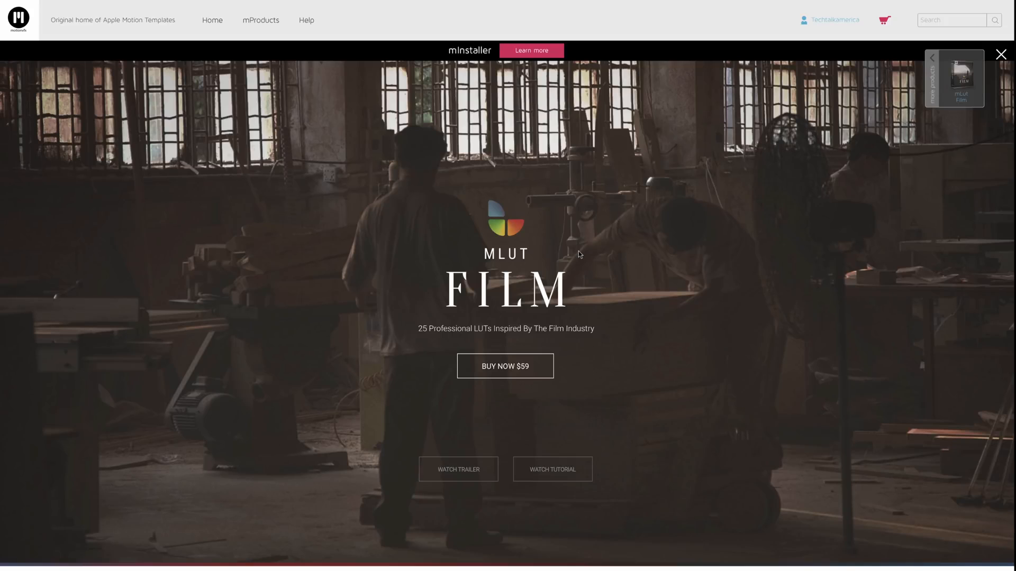
Open the mTuber FCPX tab, play part of its trailer from the start, then scroll to the top.
{"action": "mouse_move", "coordinate": [218, 4]}
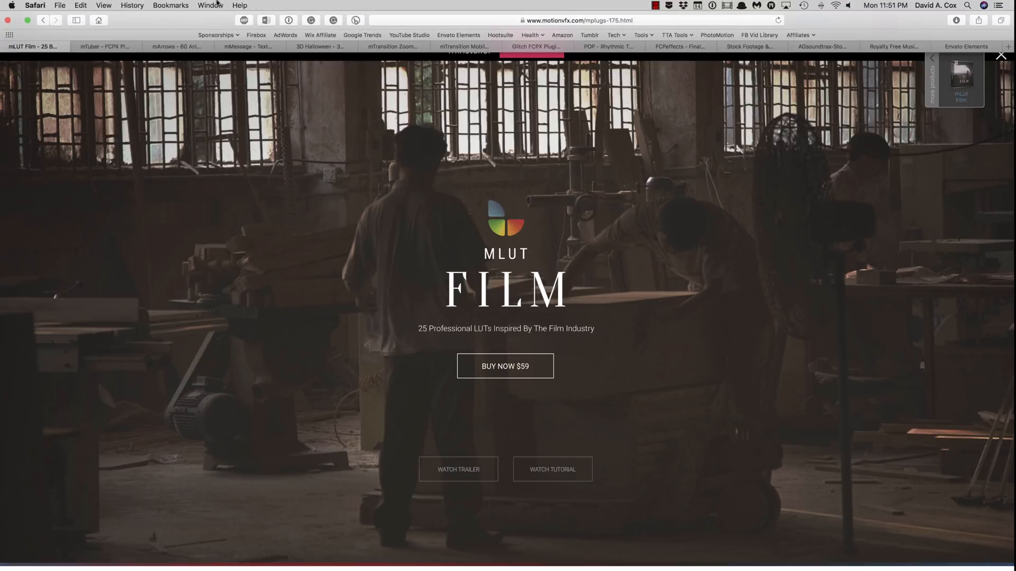
{"action": "left_click", "coordinate": [99, 48]}
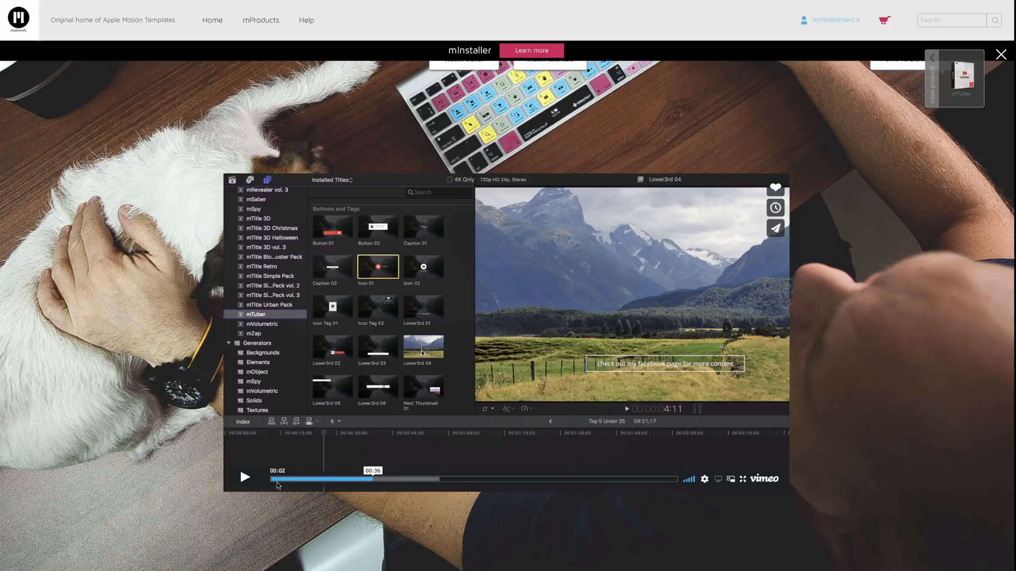
{"action": "left_click_drag", "start_coordinate": [296, 480], "coordinate": [264, 481]}
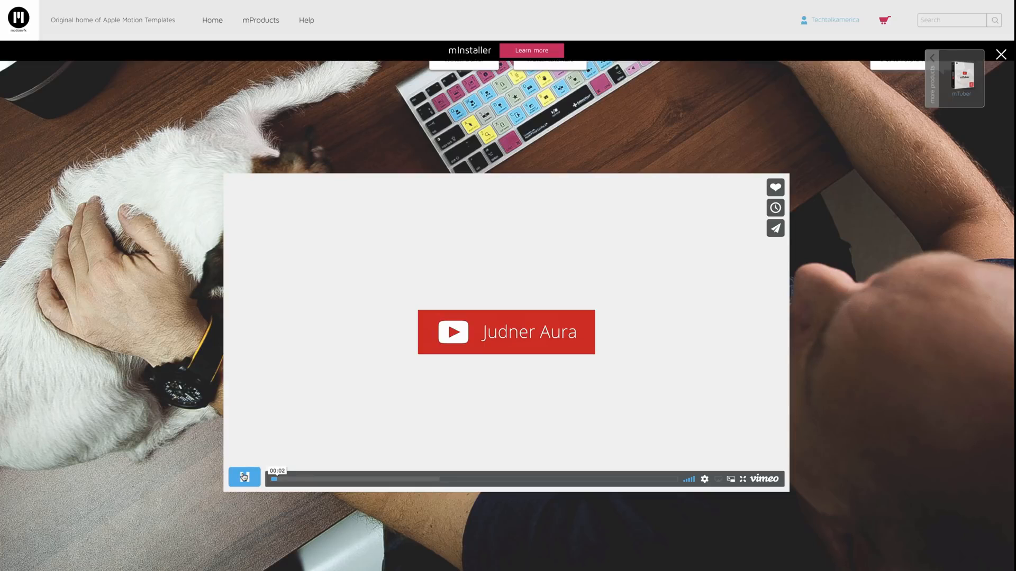
{"action": "left_click", "coordinate": [244, 476]}
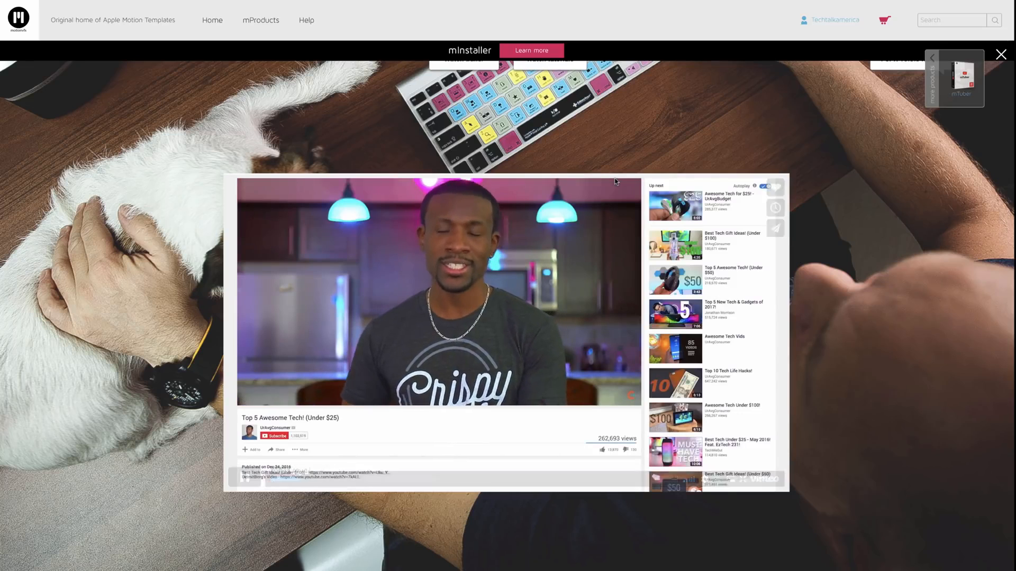
{"action": "left_click", "coordinate": [242, 483]}
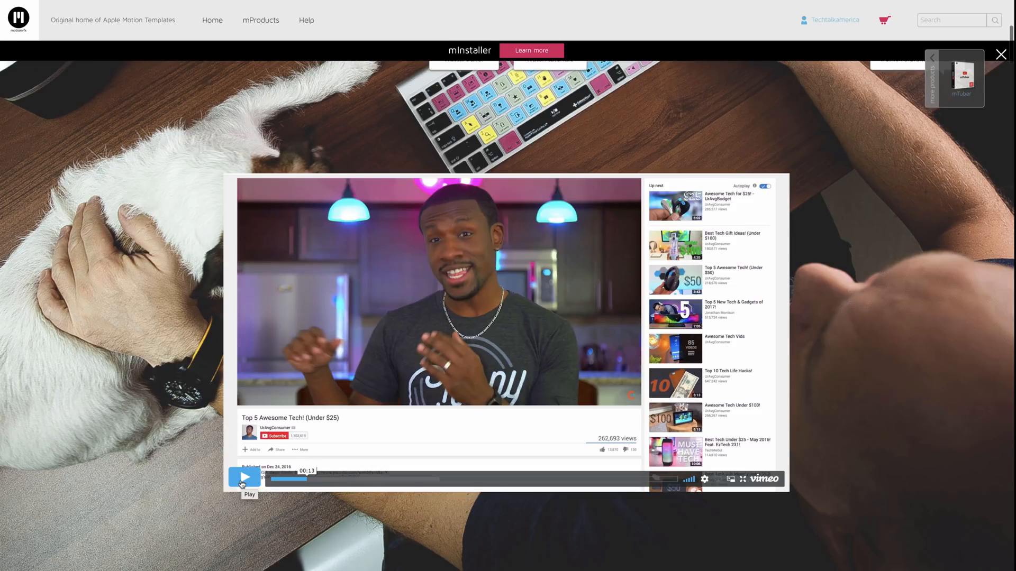
{"action": "scroll", "coordinate": [243, 483], "scroll_direction": "up", "scroll_amount": 7}
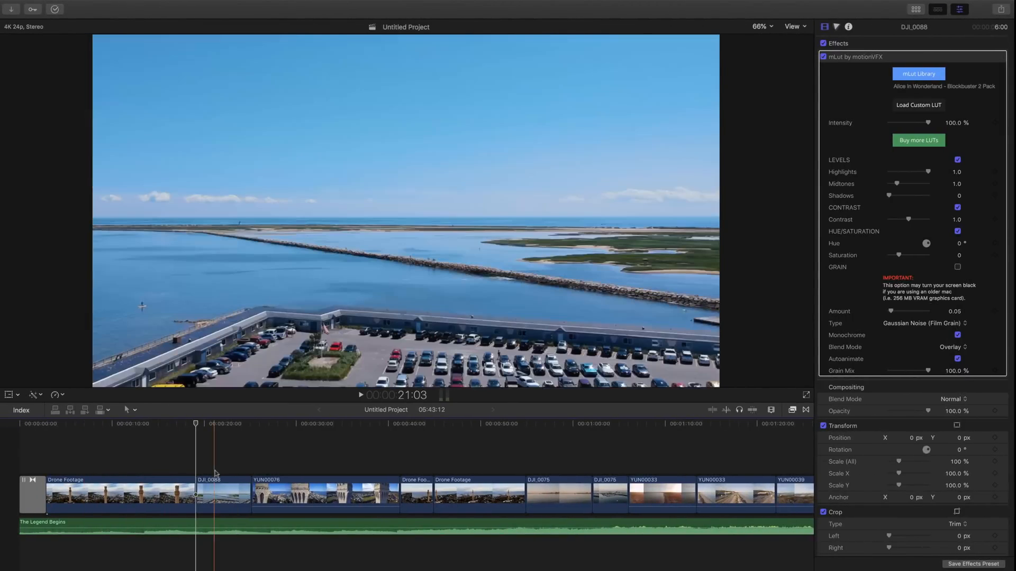
Select DJI_0088 and browse the installed Titles and Generators for mTuber titles.
{"action": "left_click", "coordinate": [205, 487]}
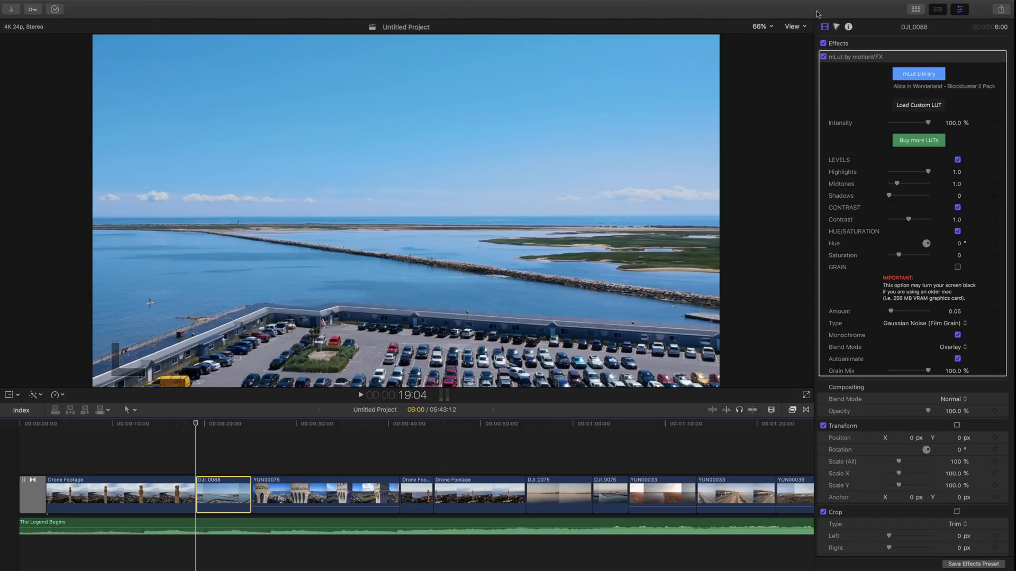
{"action": "left_click", "coordinate": [960, 10]}
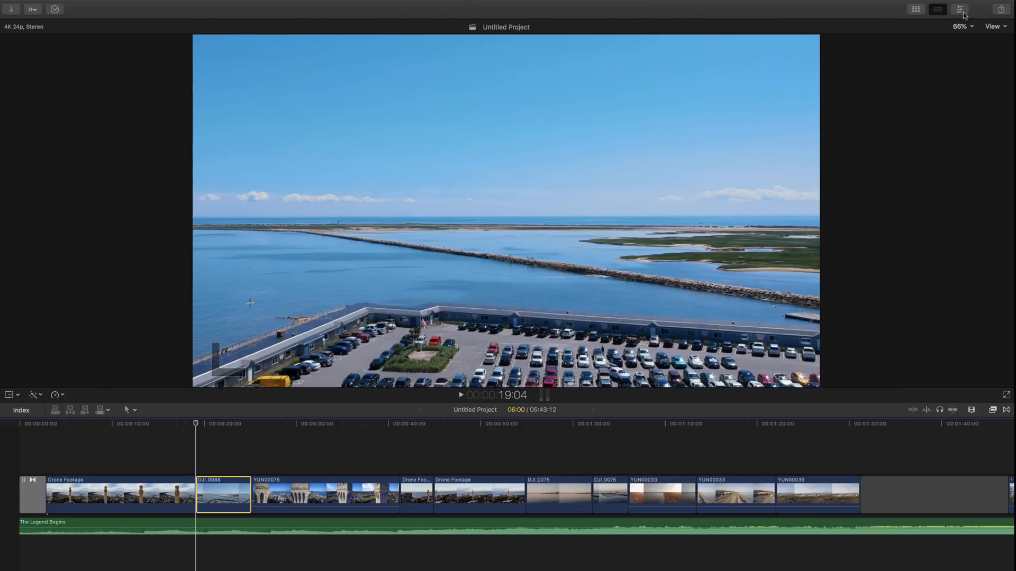
{"action": "left_click", "coordinate": [915, 9]}
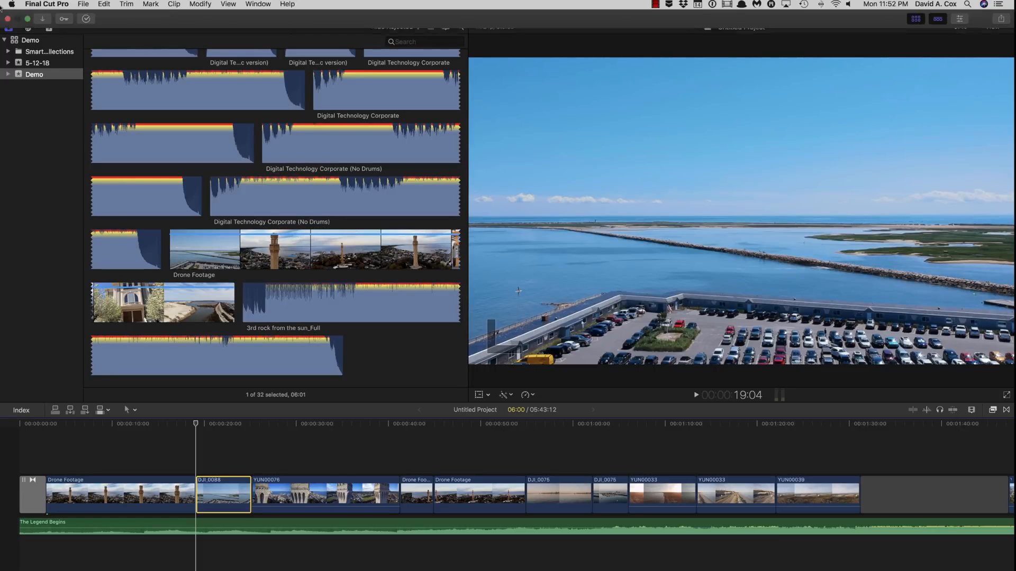
{"action": "left_click", "coordinate": [50, 27]}
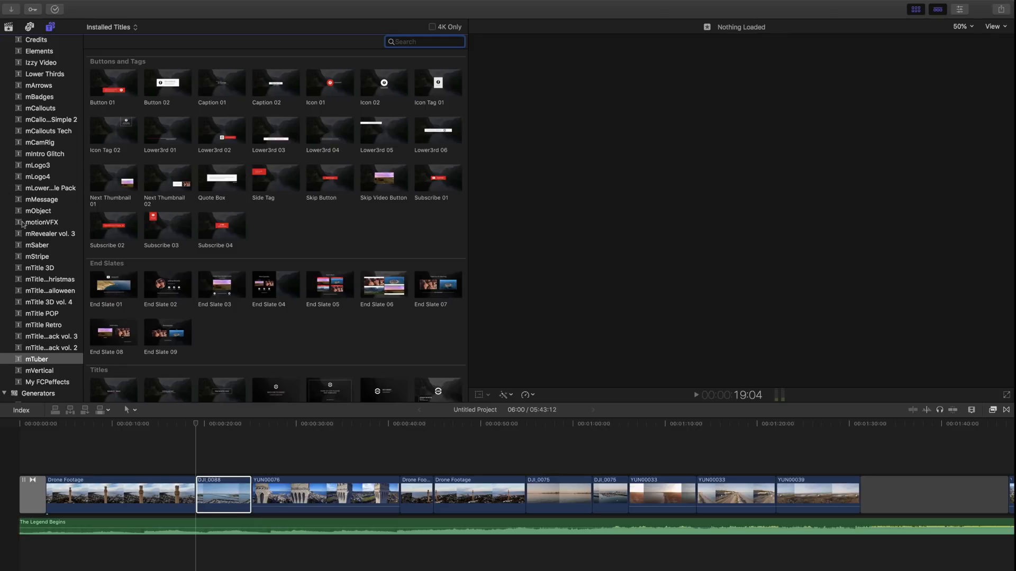
{"action": "scroll", "coordinate": [28, 326], "scroll_direction": "up", "scroll_amount": 3}
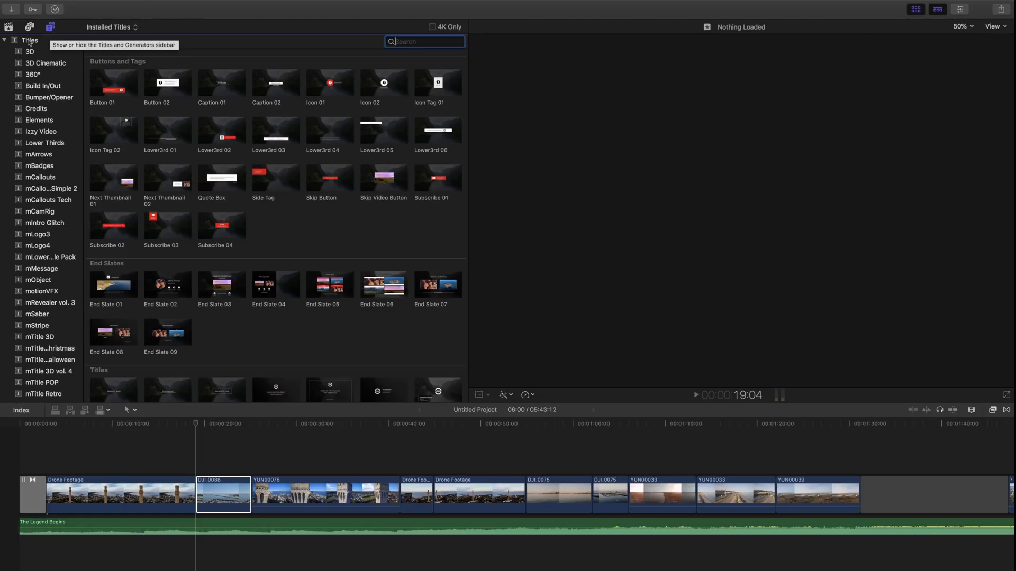
{"action": "scroll", "coordinate": [33, 283], "scroll_direction": "down", "scroll_amount": 3}
{"action": "scroll", "coordinate": [33, 283], "scroll_direction": "down", "scroll_amount": 3}
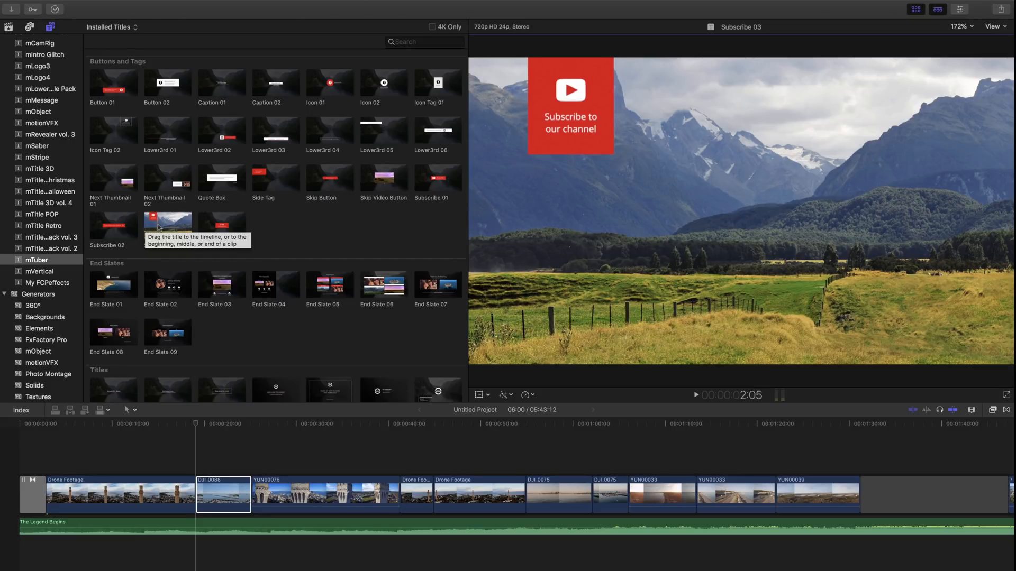
Drop Subscribe 03 above DJI_0088, play it back, shorten its end and show its parameters.
{"action": "left_click_drag", "start_coordinate": [162, 228], "coordinate": [194, 461]}
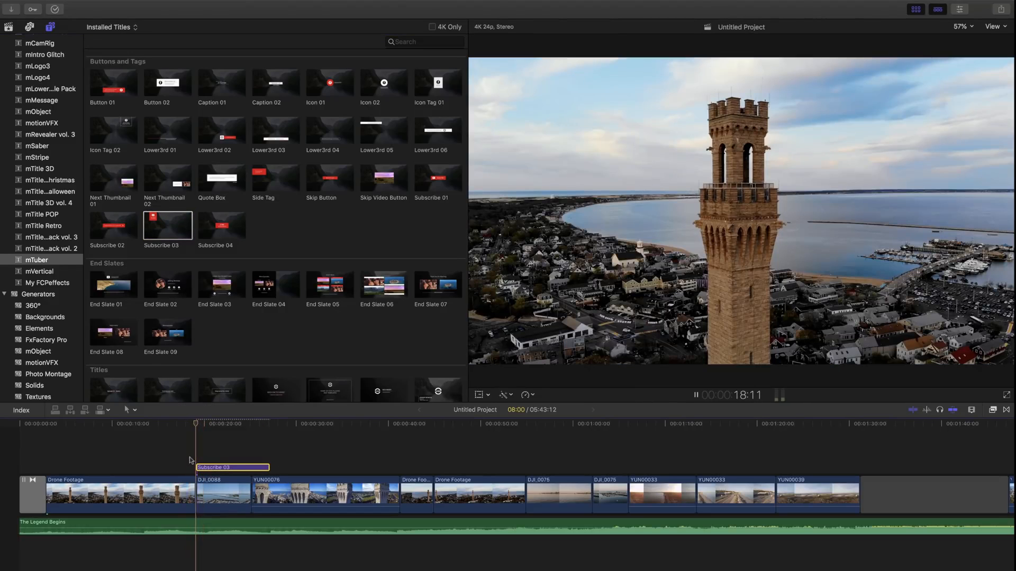
{"action": "key", "text": "space"}
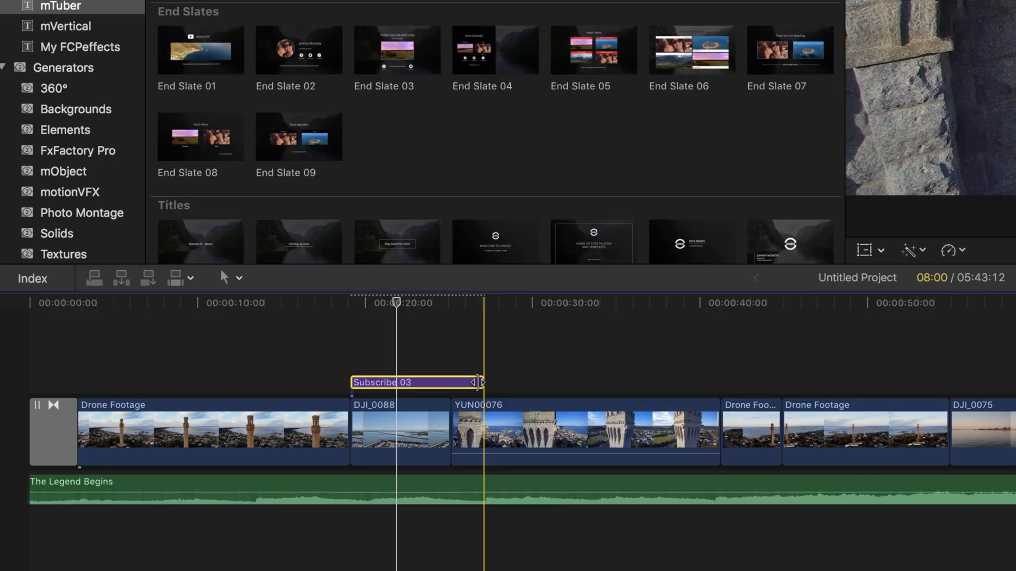
{"action": "left_click_drag", "start_coordinate": [478, 382], "coordinate": [430, 382]}
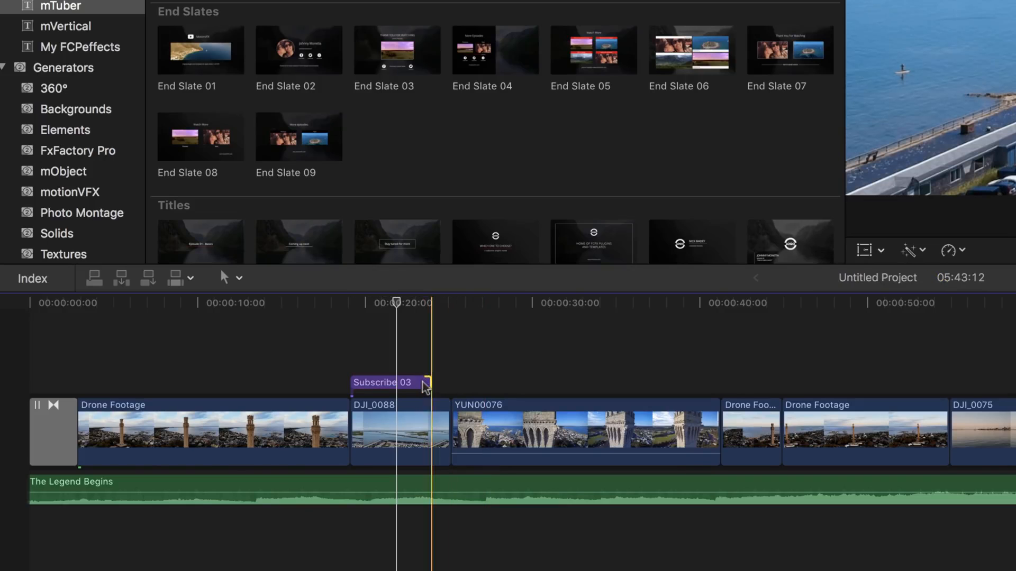
{"action": "left_click", "coordinate": [425, 383]}
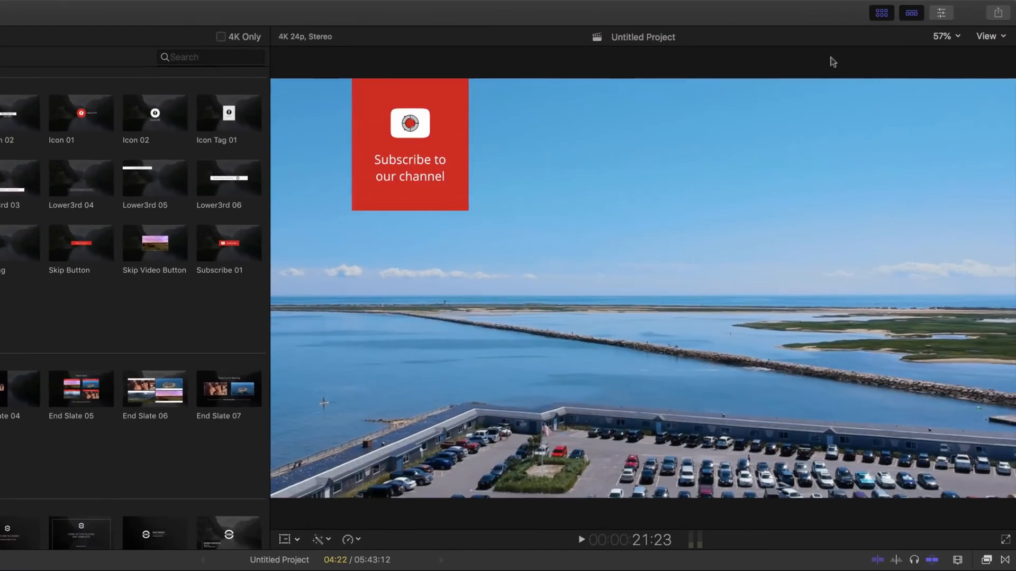
{"action": "left_click", "coordinate": [942, 15]}
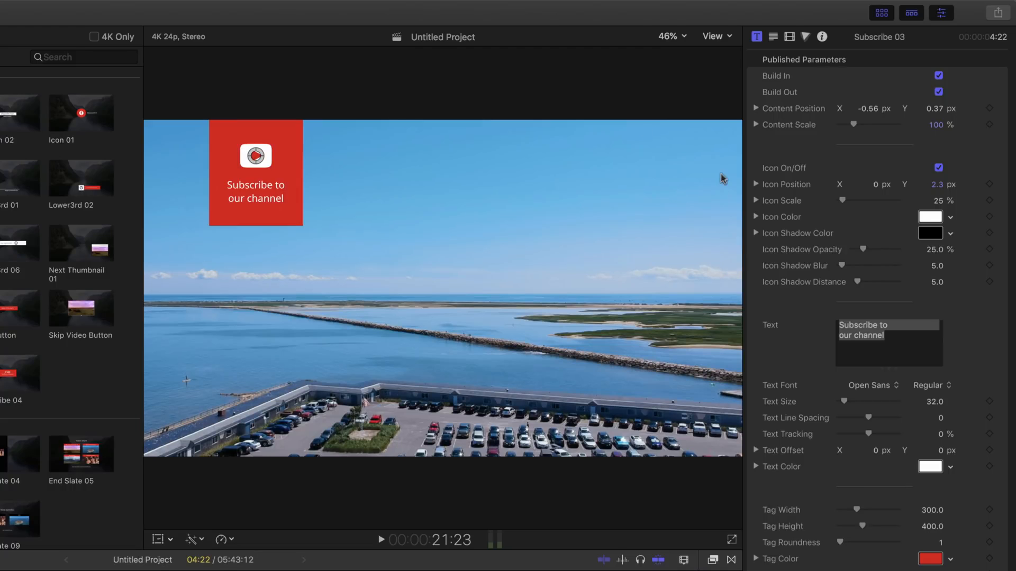
Change the Subscribe 03 tag colour from red to blue.
{"action": "left_click", "coordinate": [931, 561]}
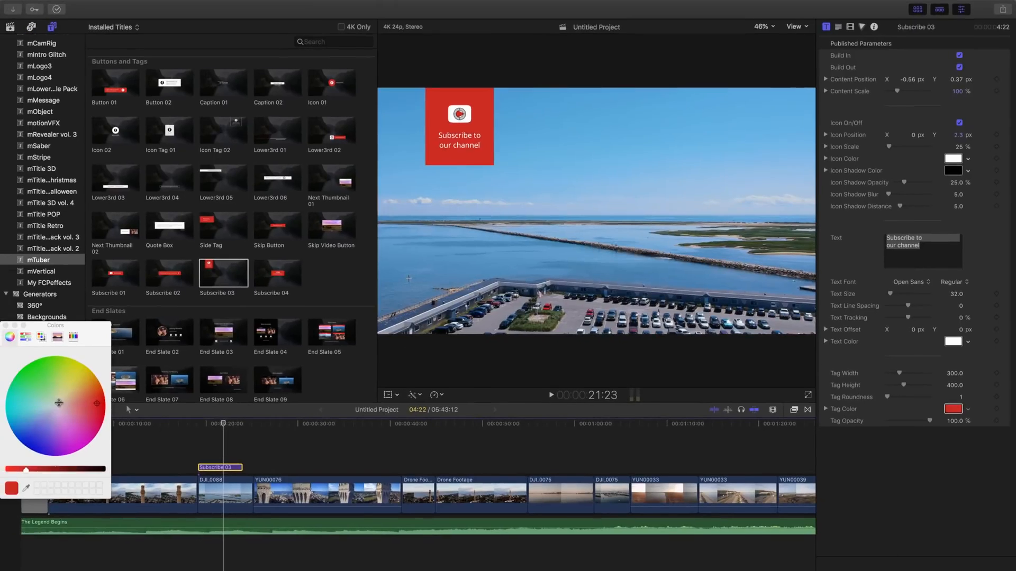
{"action": "left_click_drag", "start_coordinate": [57, 407], "coordinate": [30, 448]}
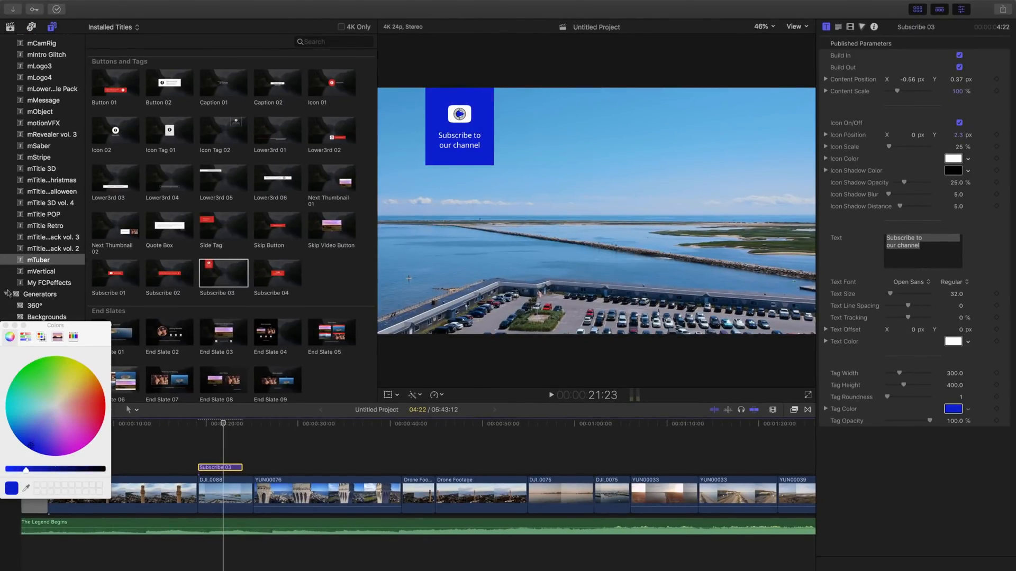
{"action": "left_click", "coordinate": [6, 326]}
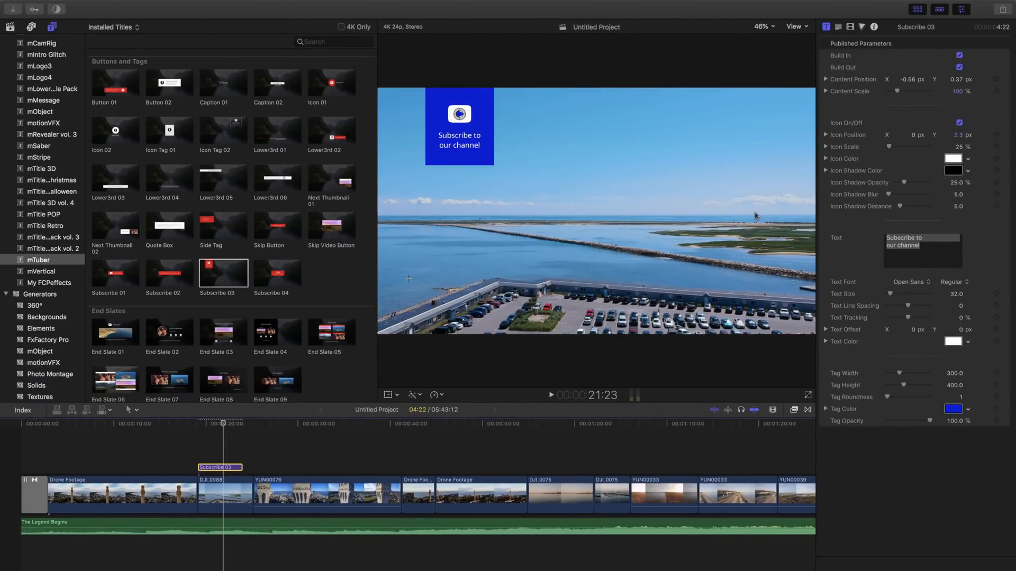
Replace 'our' with 'my' so the title reads 'Subscribe to my channel', then preview Side Tag.
{"action": "left_click", "coordinate": [921, 247]}
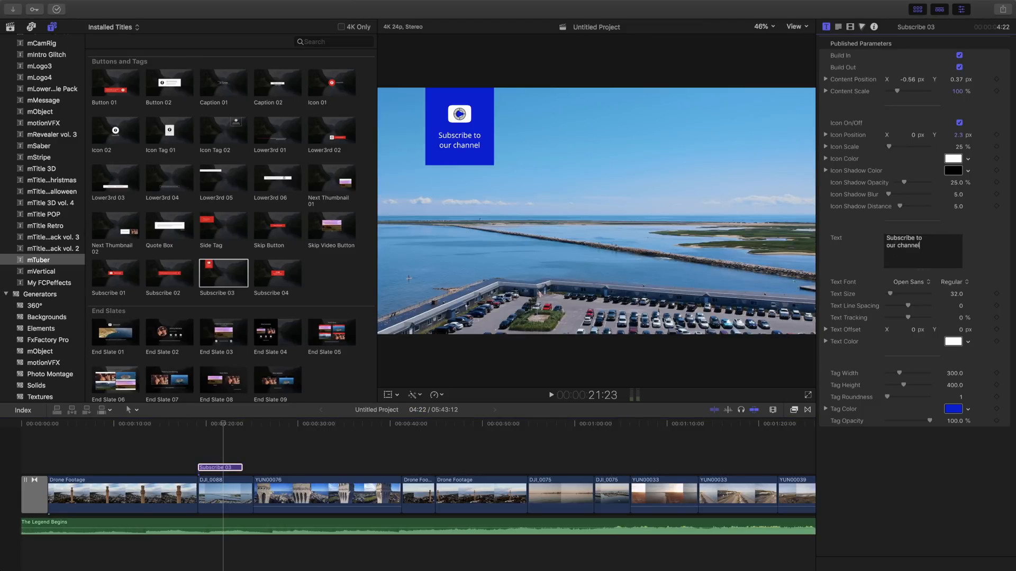
{"action": "type", "text": "my"}
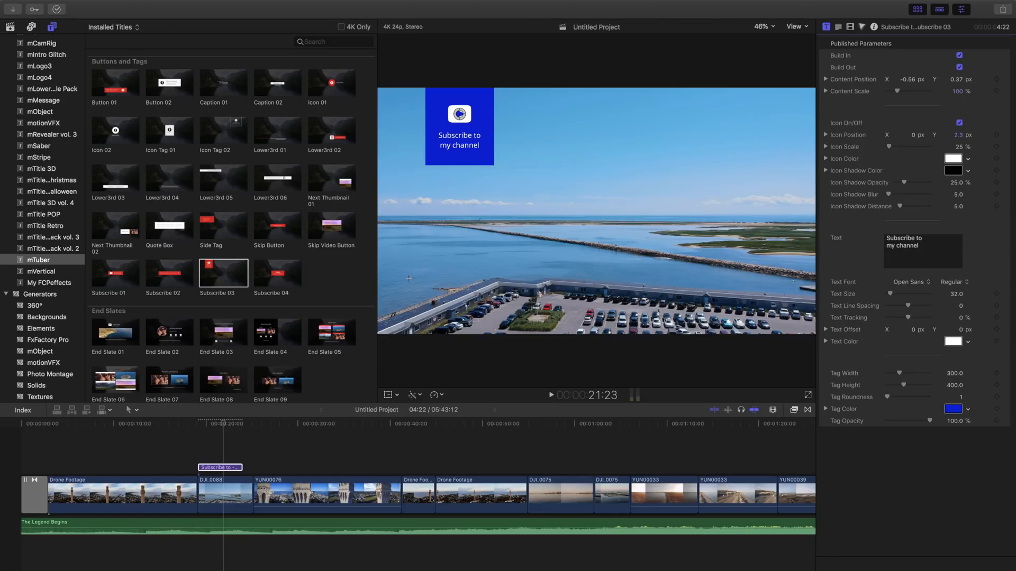
{"action": "left_click", "coordinate": [242, 226]}
Skim the End Slate 07 and Transition 03 thumbnails, then return to the Safari mTuber page.
{"action": "scroll", "coordinate": [215, 295], "scroll_direction": "down", "scroll_amount": 3}
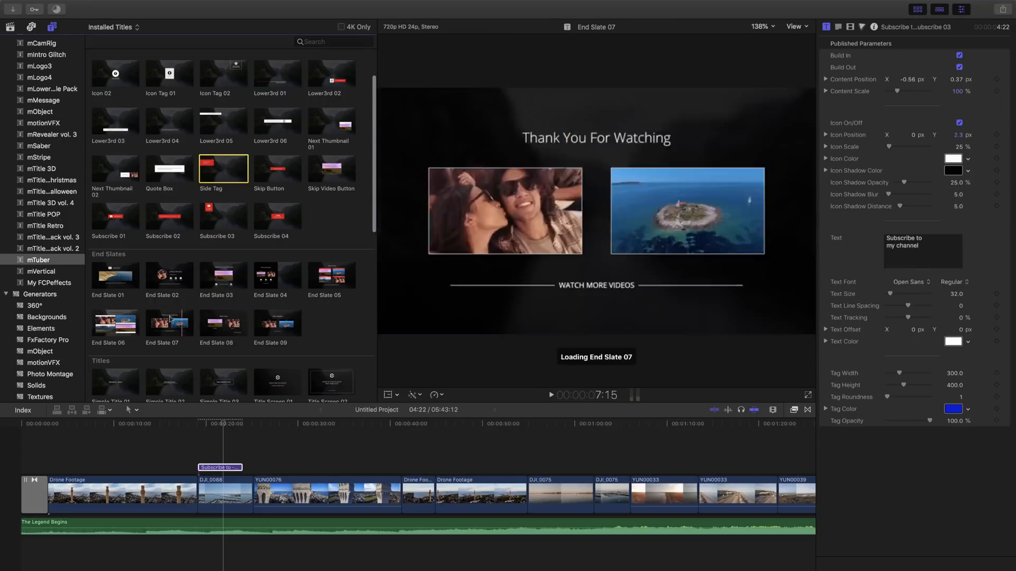
{"action": "scroll", "coordinate": [164, 323], "scroll_direction": "down", "scroll_amount": 15}
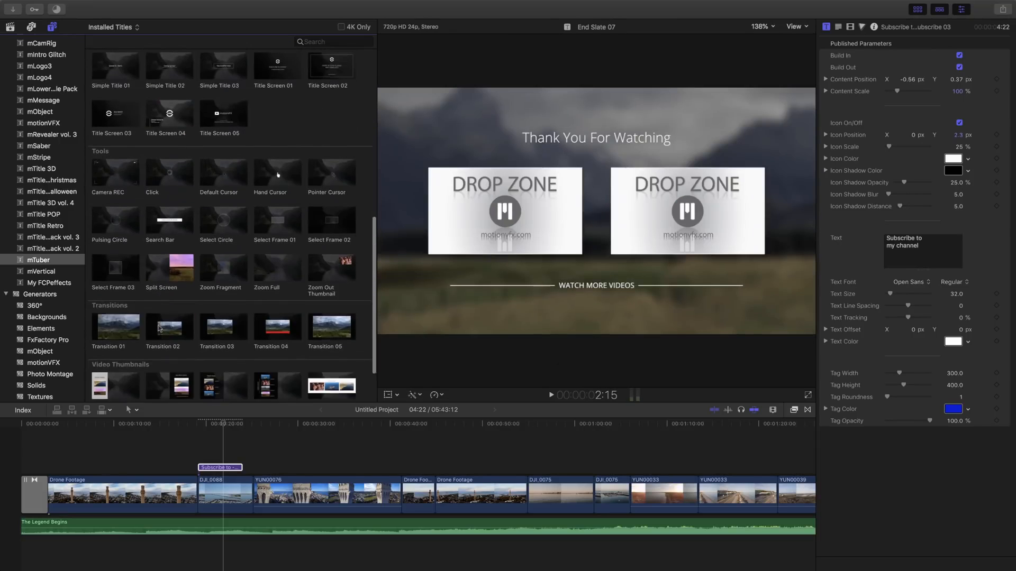
{"action": "scroll", "coordinate": [160, 329], "scroll_direction": "down", "scroll_amount": 4}
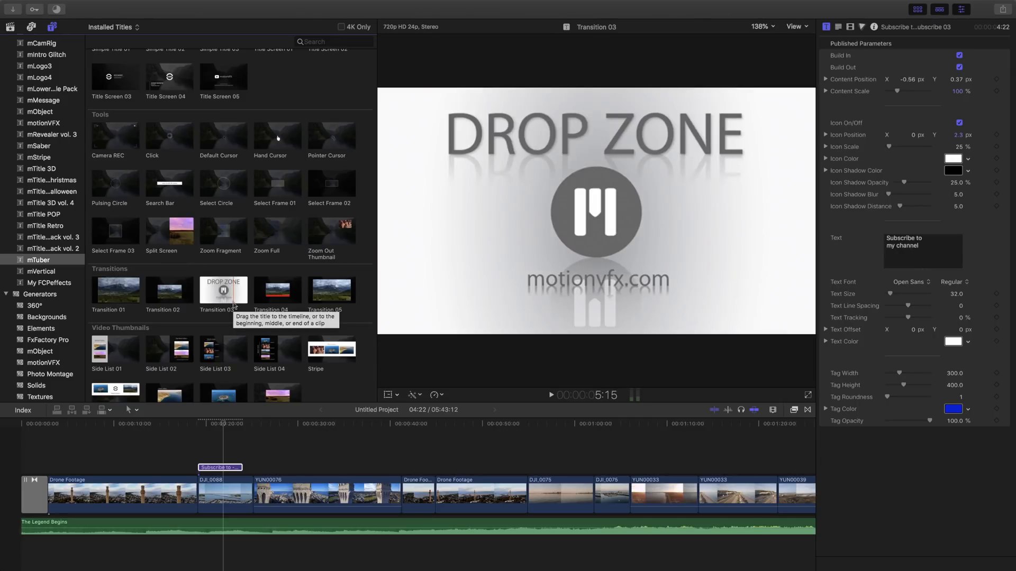
{"action": "key", "text": "ctrl+Right"}
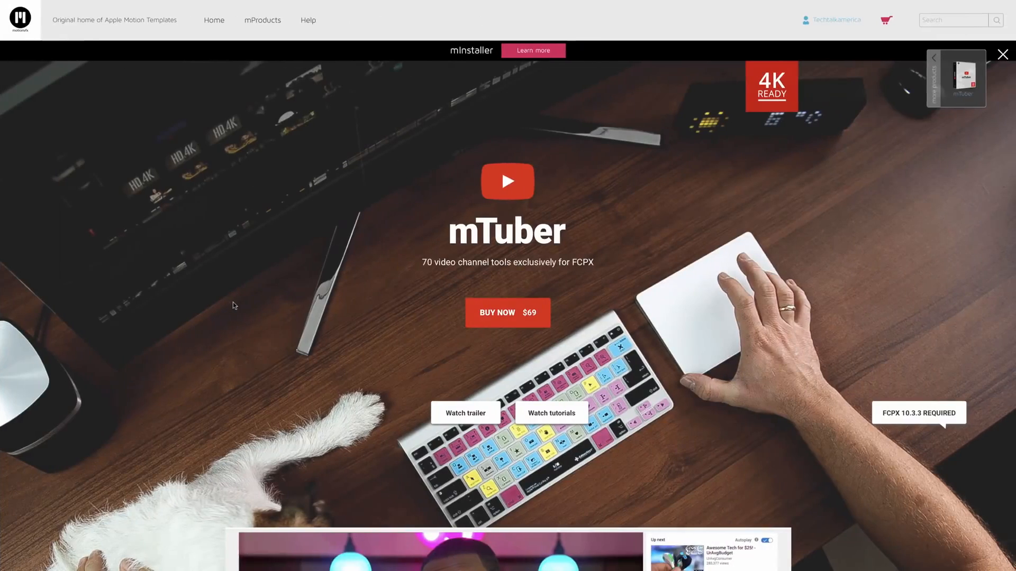
Browse the mArrows product page and its promo video, then move to the mMessage tab.
{"action": "mouse_move", "coordinate": [206, 2]}
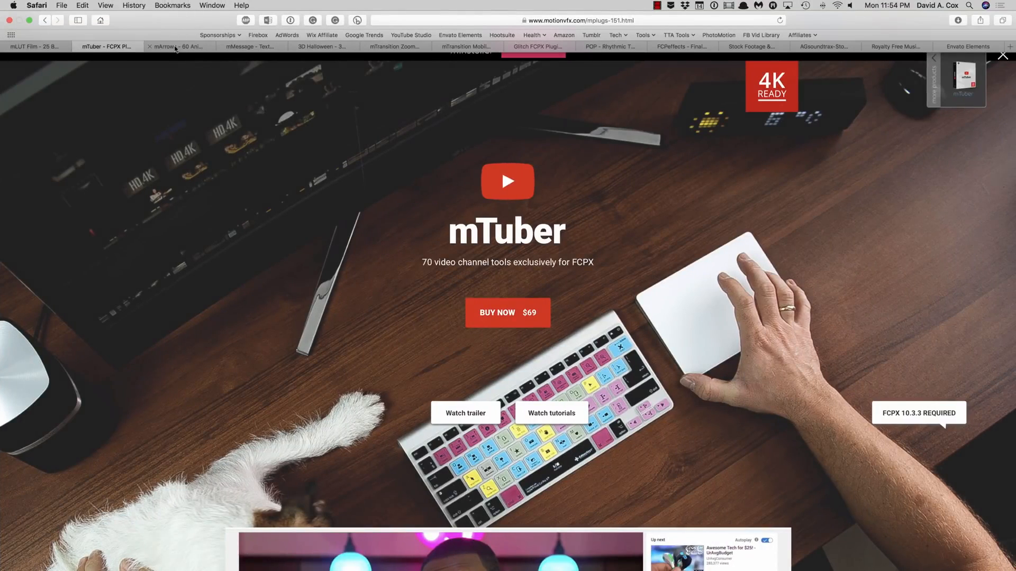
{"action": "left_click", "coordinate": [175, 46]}
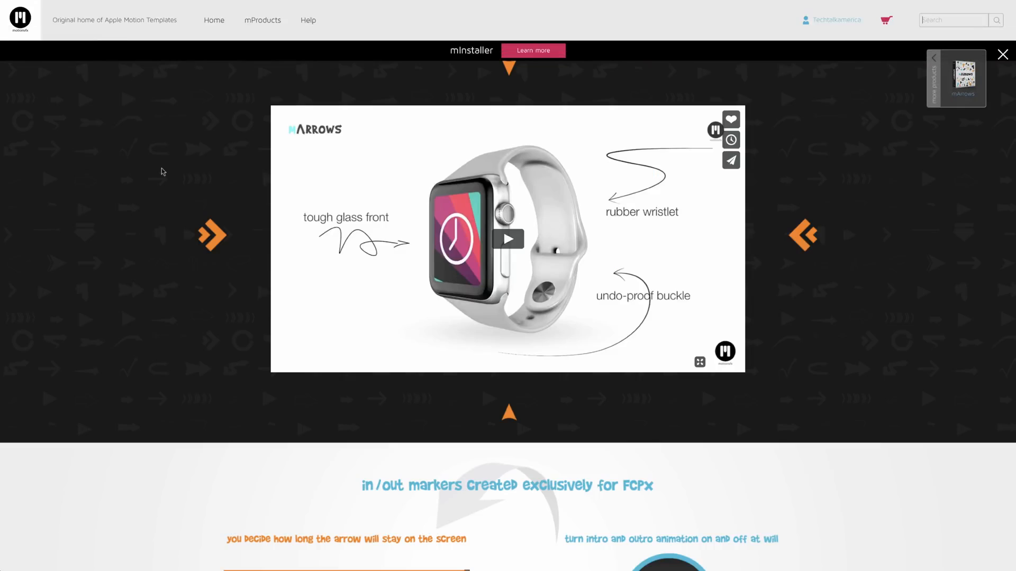
{"action": "scroll", "coordinate": [161, 169], "scroll_direction": "up", "scroll_amount": 5}
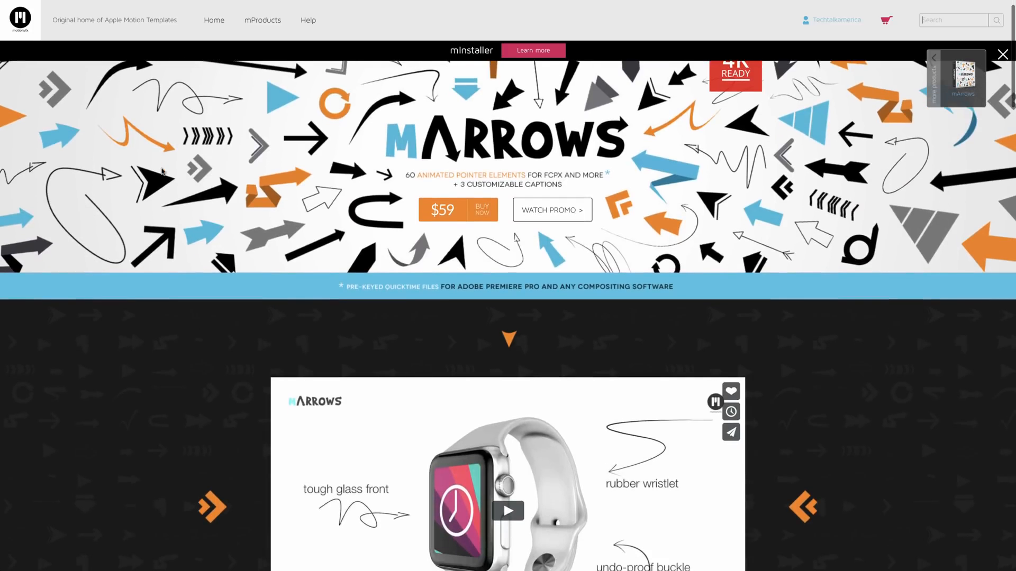
{"action": "scroll", "coordinate": [161, 170], "scroll_direction": "up", "scroll_amount": 3}
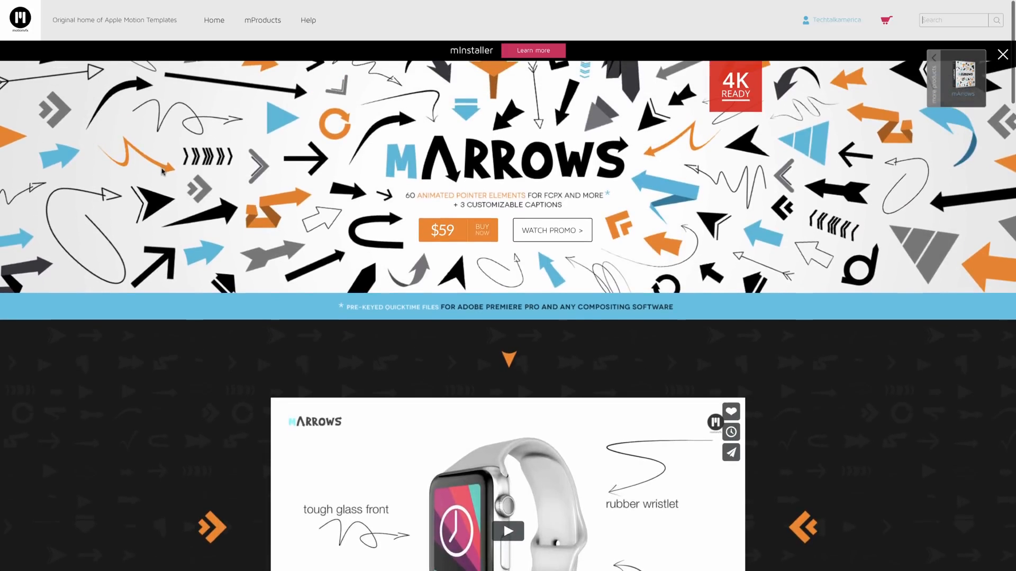
{"action": "scroll", "coordinate": [161, 170], "scroll_direction": "down", "scroll_amount": 5}
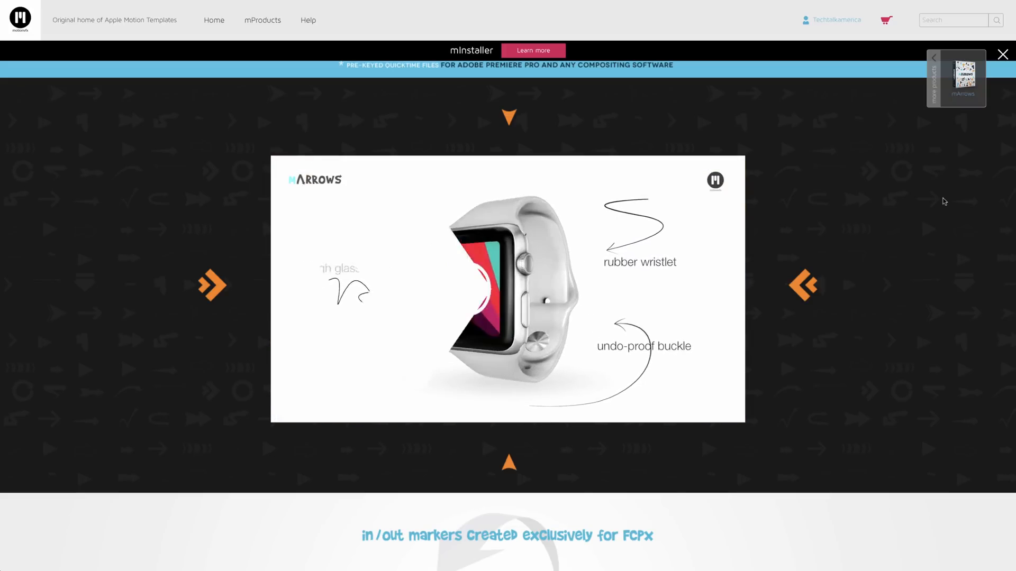
{"action": "mouse_move", "coordinate": [500, 297]}
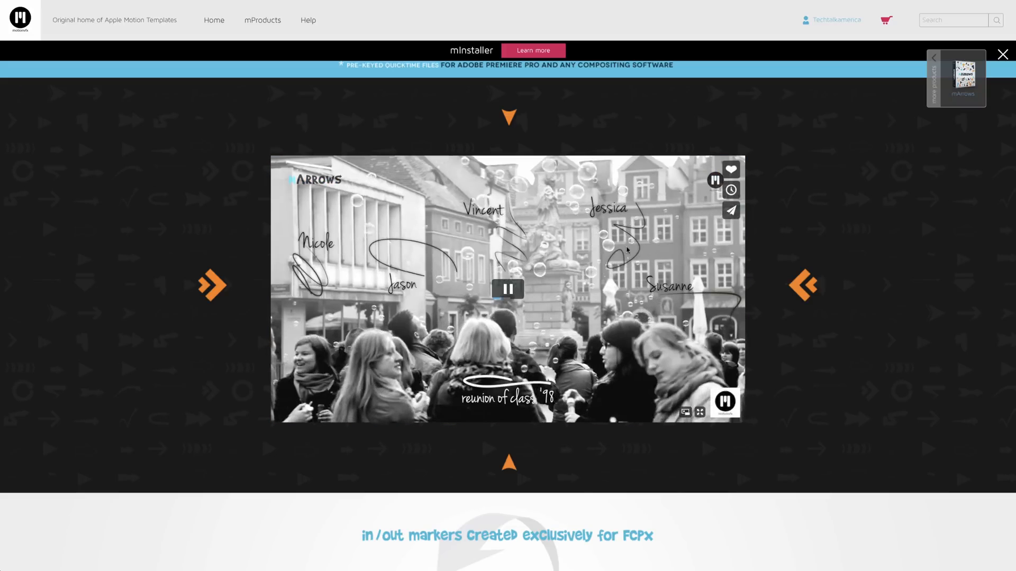
{"action": "scroll", "coordinate": [500, 296], "scroll_direction": "up", "scroll_amount": 5}
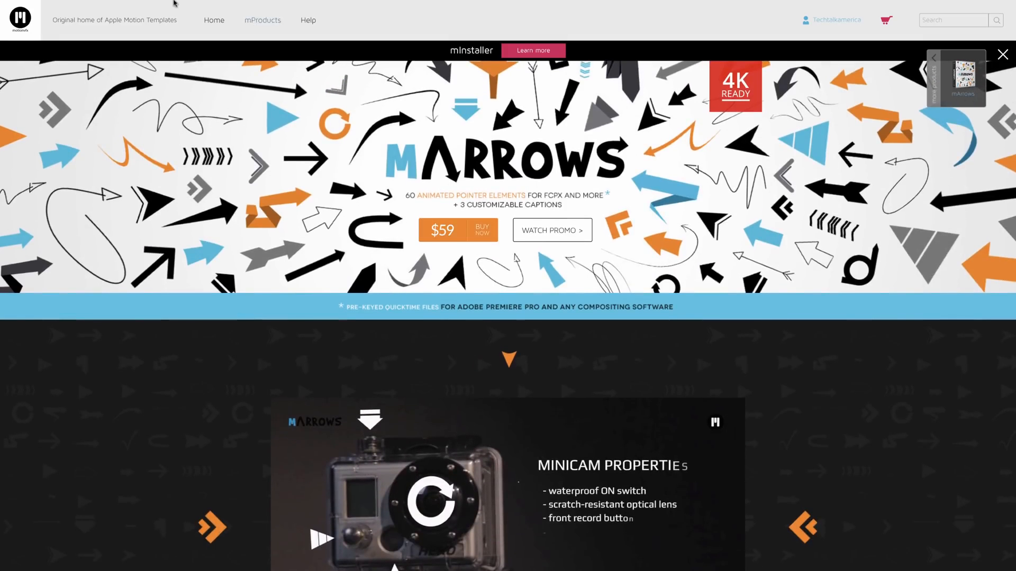
{"action": "mouse_move", "coordinate": [175, 3]}
{"action": "left_click", "coordinate": [256, 51]}
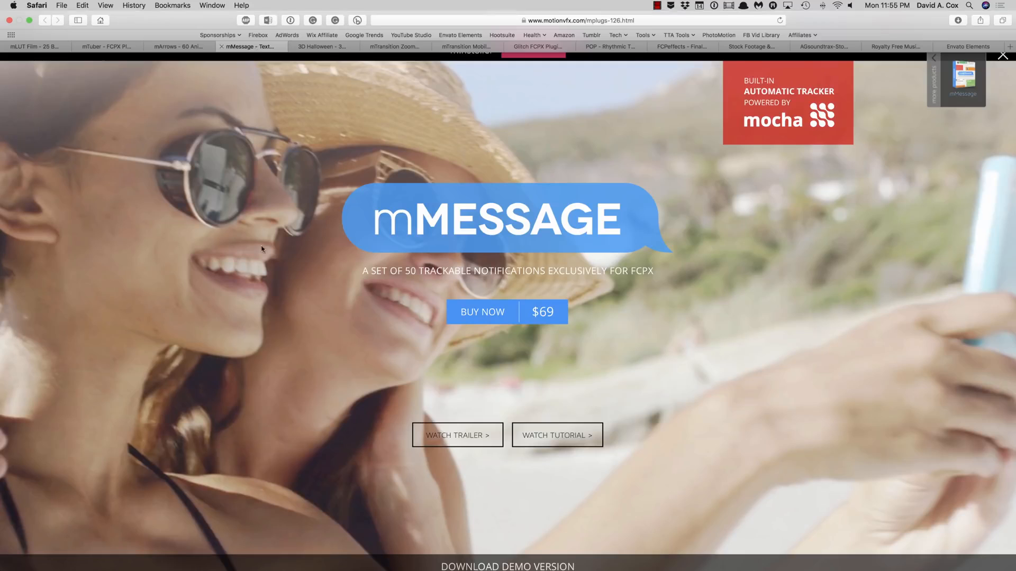
Play the mMESSAGE trailer briefly, pause it, and close the video lightbox.
{"action": "scroll", "coordinate": [264, 302], "scroll_direction": "down", "scroll_amount": 1}
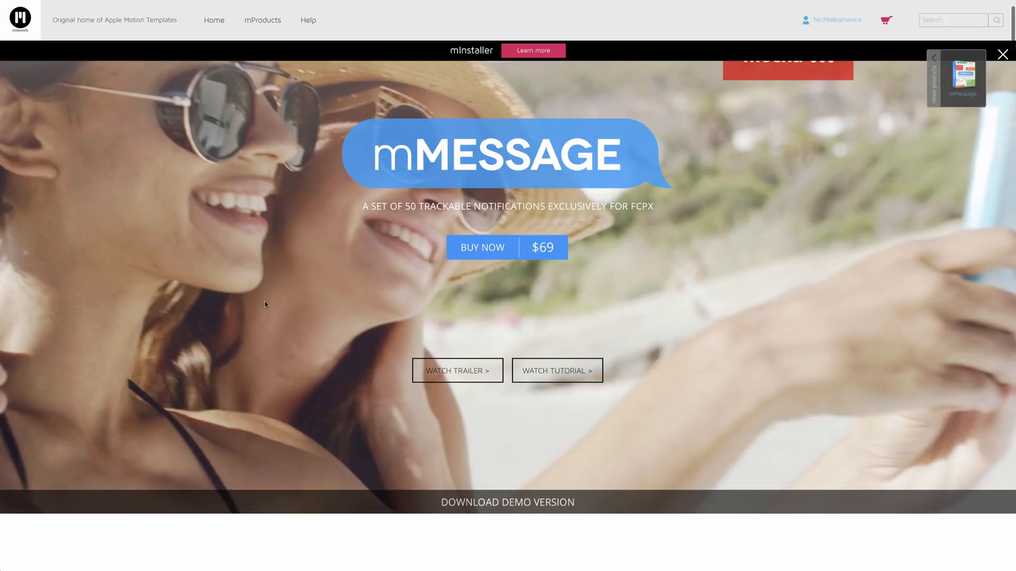
{"action": "scroll", "coordinate": [264, 304], "scroll_direction": "down", "scroll_amount": 10}
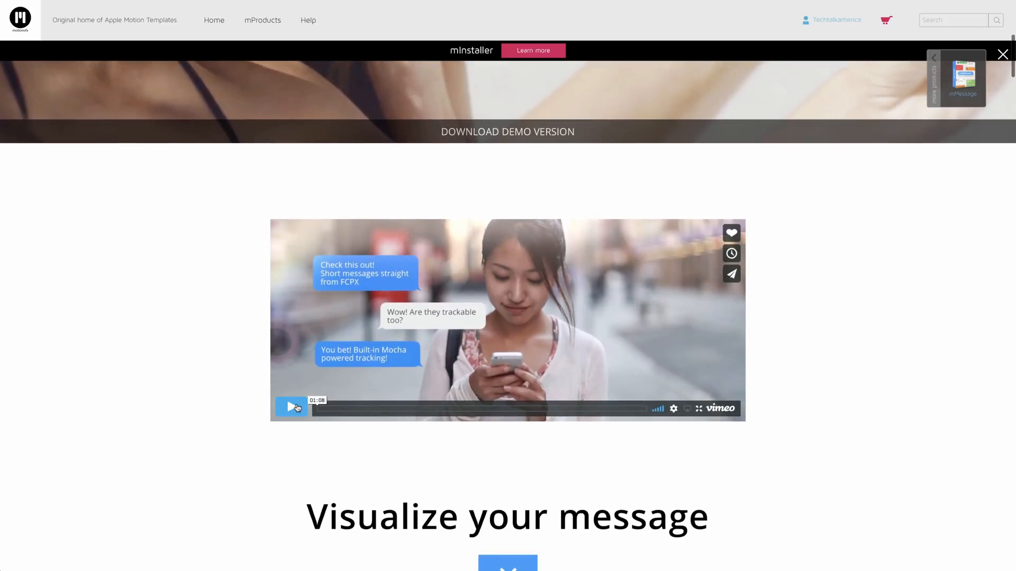
{"action": "left_click", "coordinate": [297, 407]}
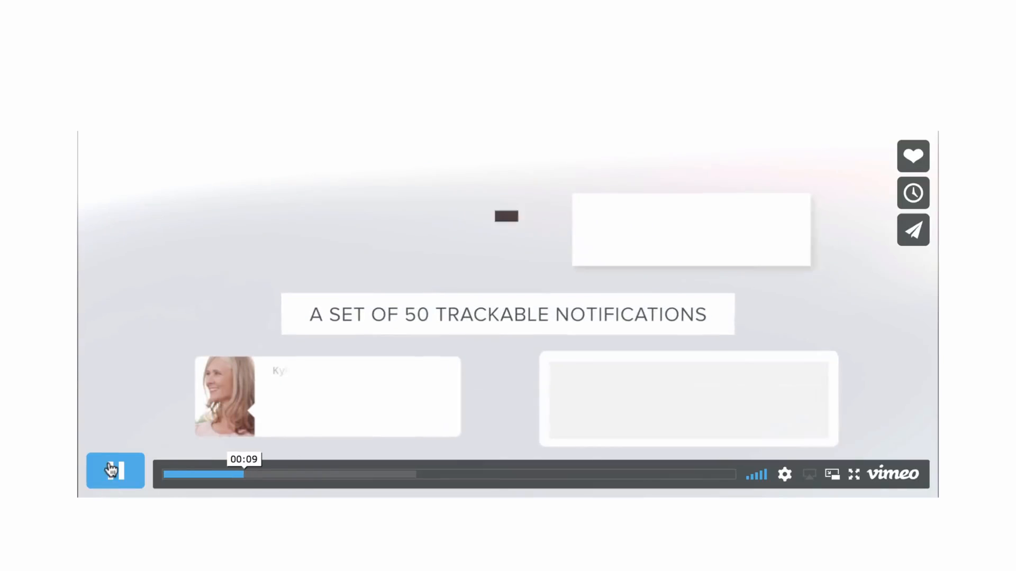
{"action": "left_click", "coordinate": [111, 470]}
{"action": "left_click", "coordinate": [42, 310]}
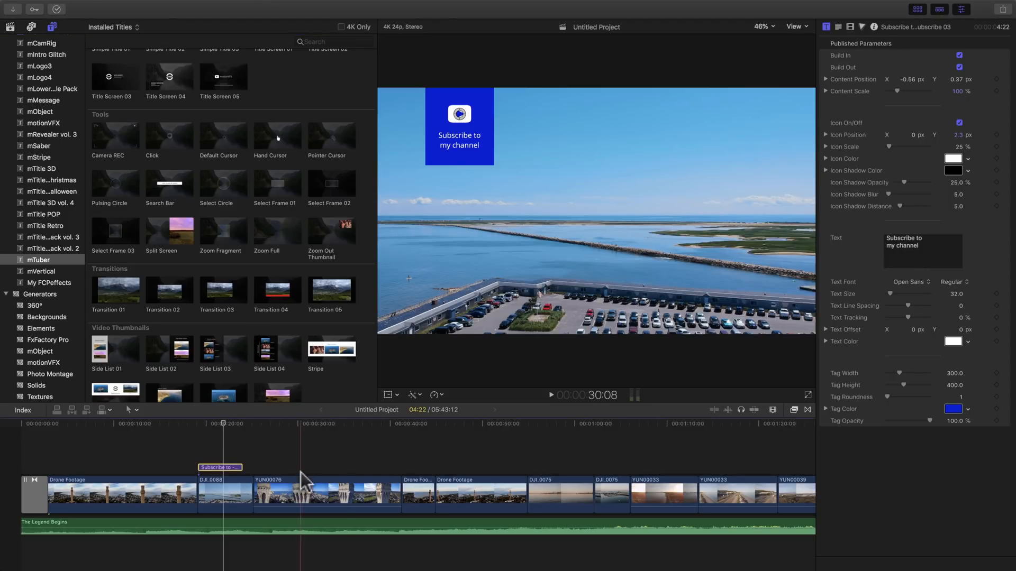
Scroll the timeline right and select the YUN00033 beach clip, with a brief check of Safari.
{"action": "scroll", "coordinate": [470, 484], "scroll_direction": "right", "scroll_amount": 2}
{"action": "scroll", "coordinate": [470, 484], "scroll_direction": "right", "scroll_amount": 10}
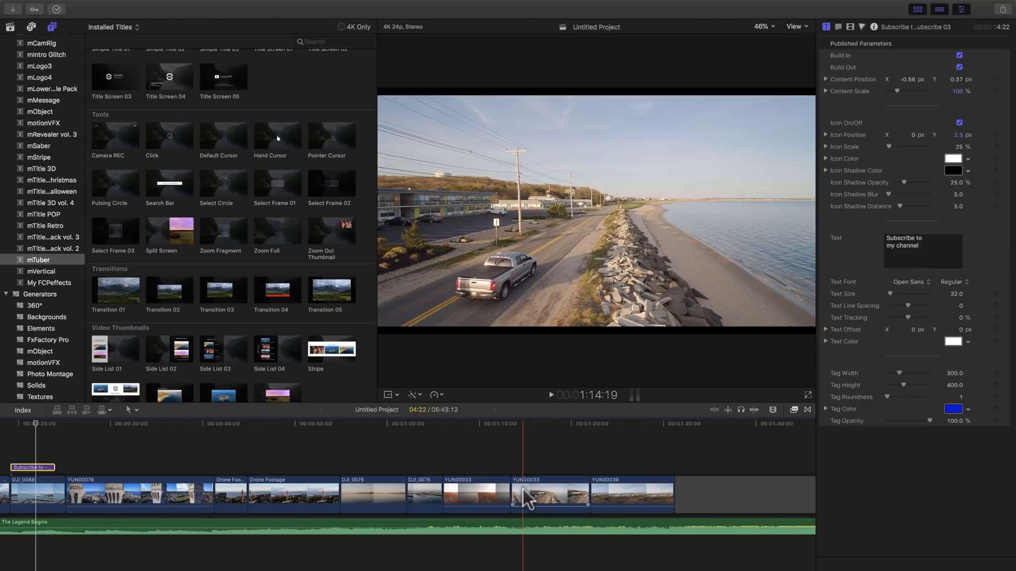
{"action": "left_click", "coordinate": [527, 500]}
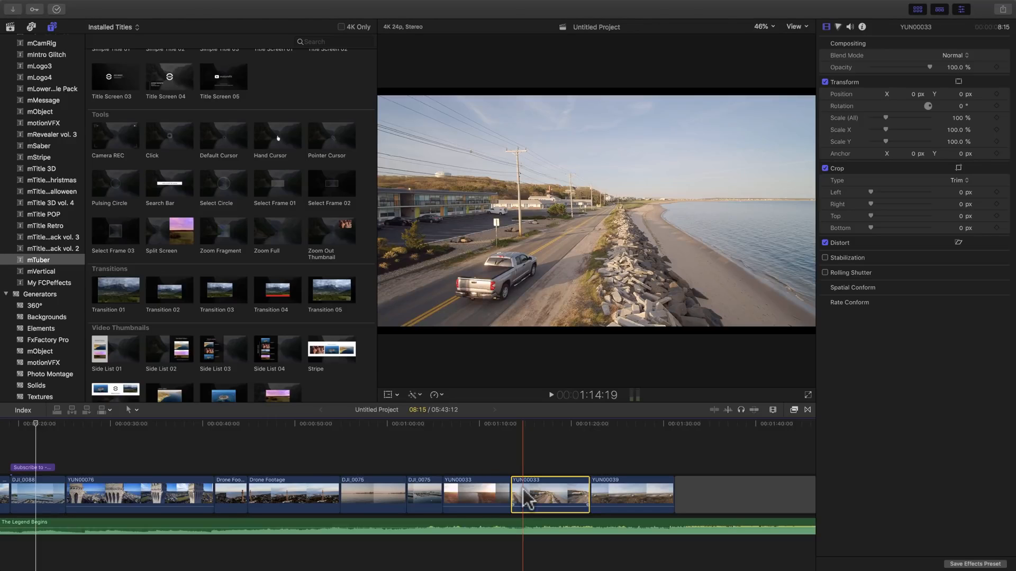
{"action": "key", "text": "ctrl+Right"}
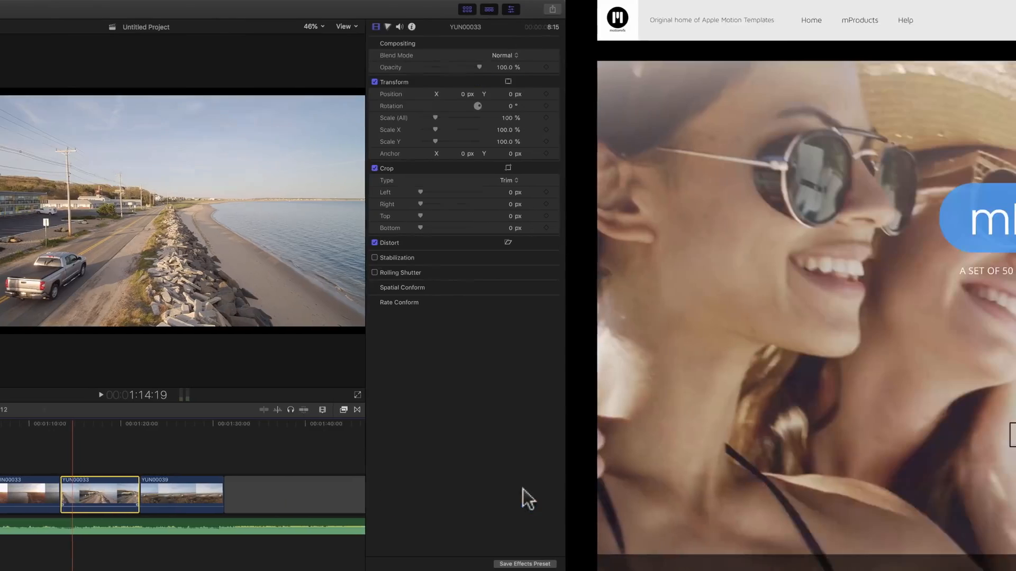
{"action": "mouse_move", "coordinate": [221, 1]}
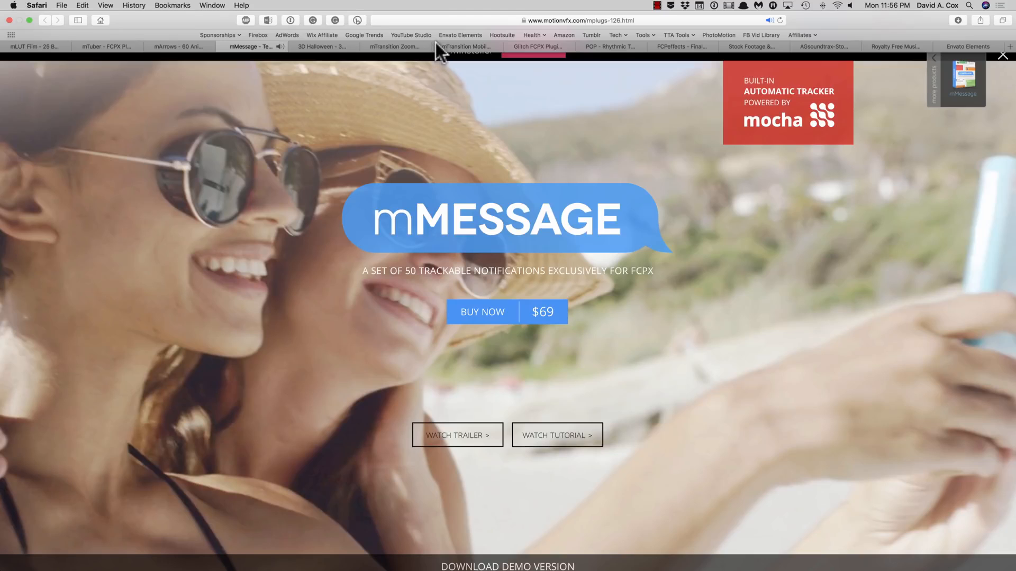
{"action": "key", "text": "ctrl+Left"}
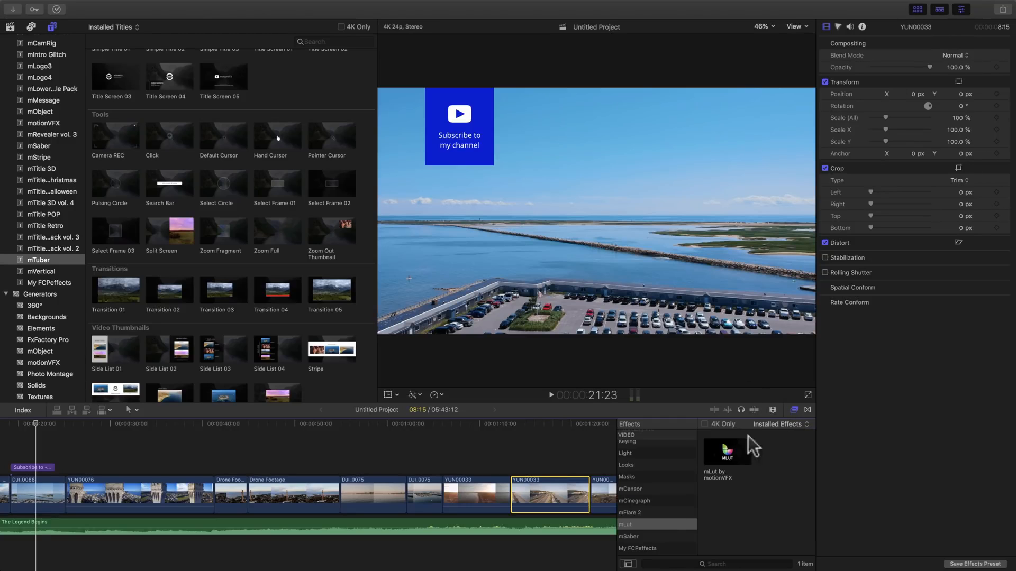
Switch the effects browser to the mCensor category and hide the Inspector and Browser panels.
{"action": "left_click", "coordinate": [667, 501]}
{"action": "scroll", "coordinate": [666, 501], "scroll_direction": "up", "scroll_amount": 1}
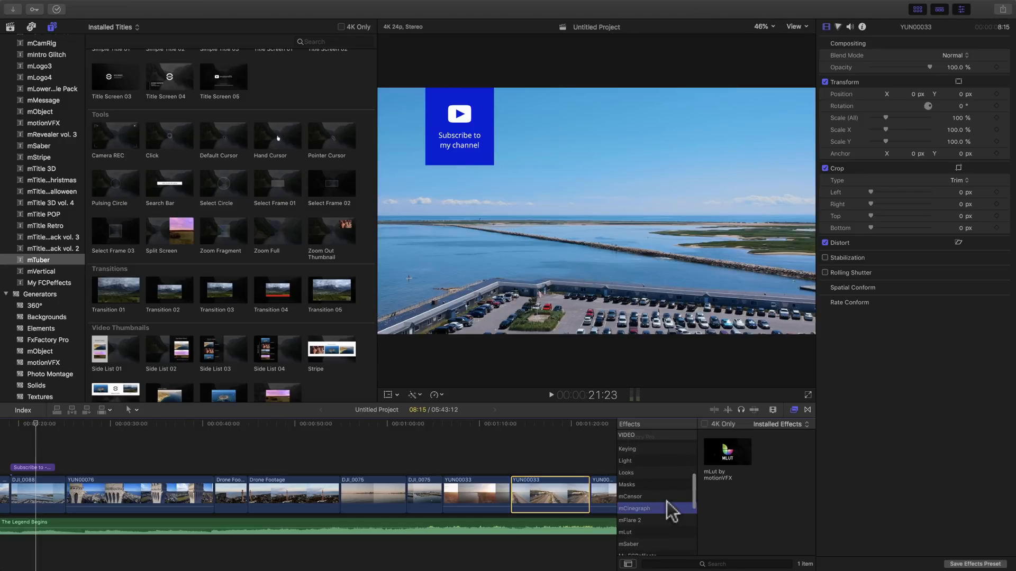
{"action": "left_click", "coordinate": [665, 496]}
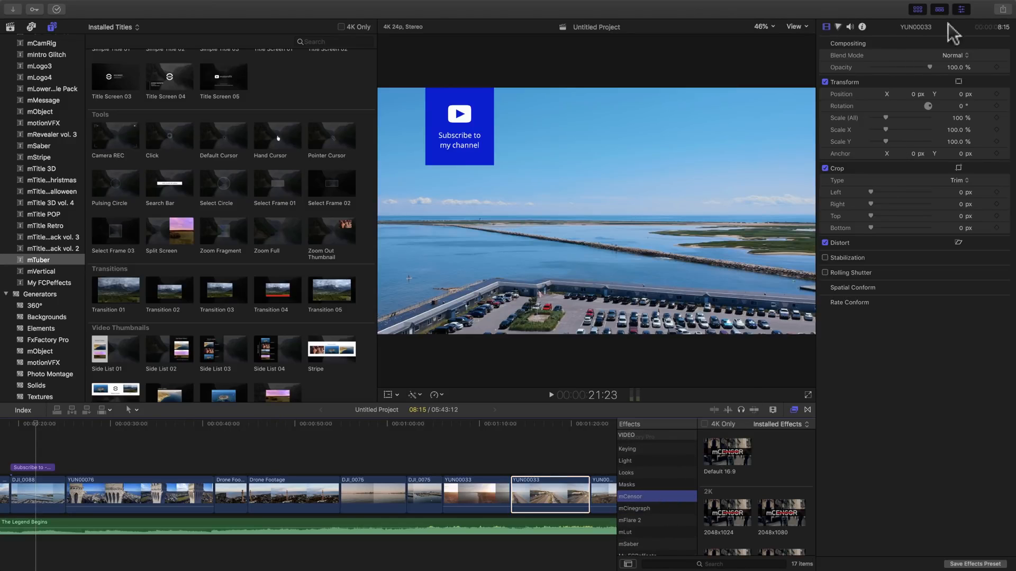
{"action": "left_click", "coordinate": [963, 10]}
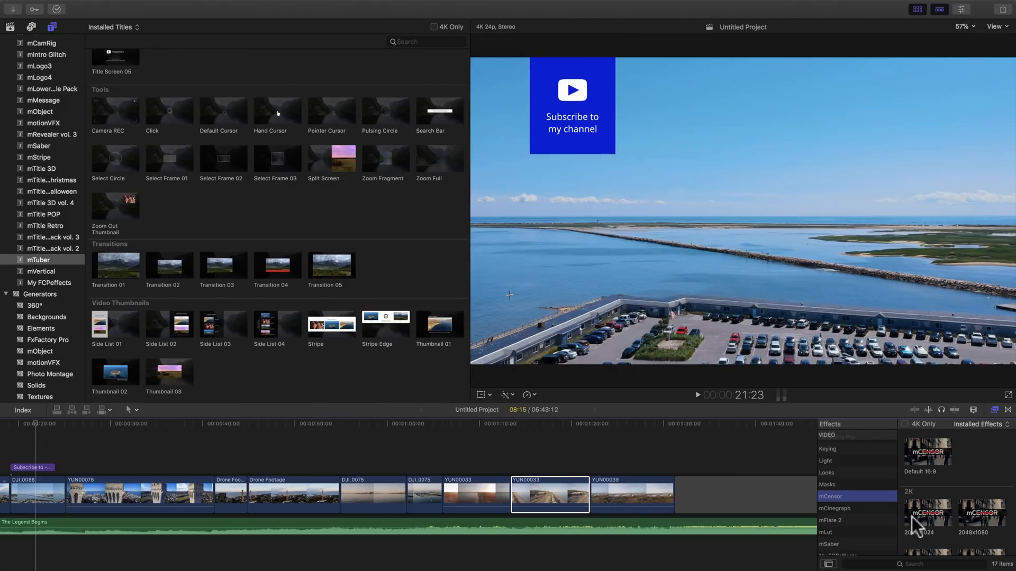
{"action": "left_click", "coordinate": [917, 9]}
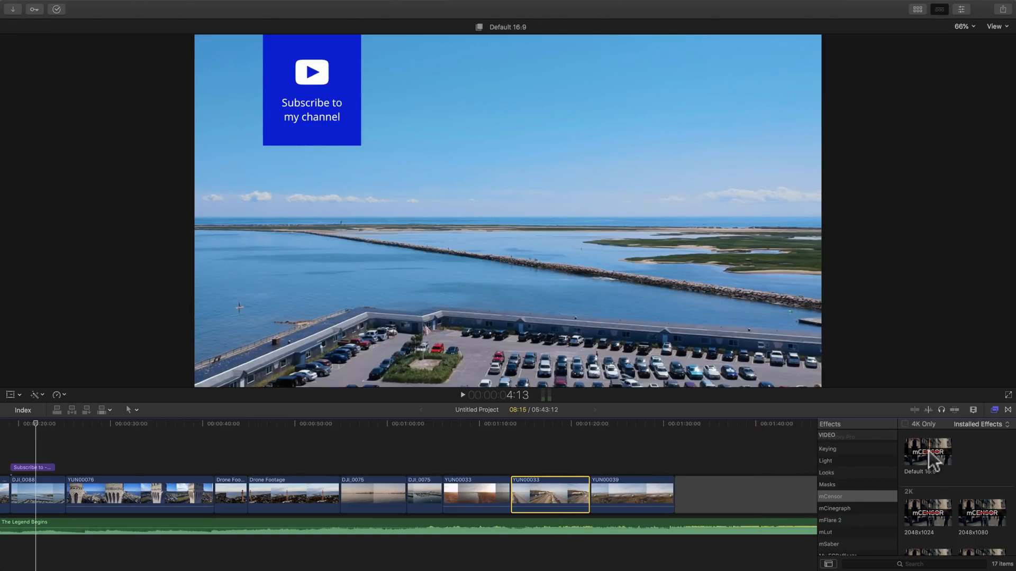
Drag mCensor Default 16:9 onto YUN00033 and step a few frames from the clip's start.
{"action": "left_click", "coordinate": [931, 459]}
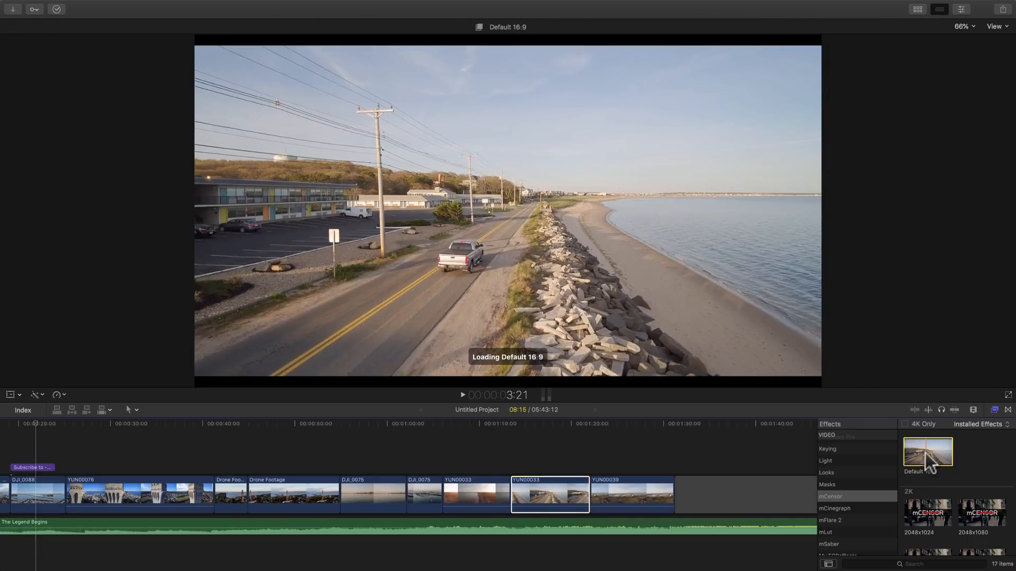
{"action": "left_click_drag", "start_coordinate": [923, 463], "coordinate": [548, 503]}
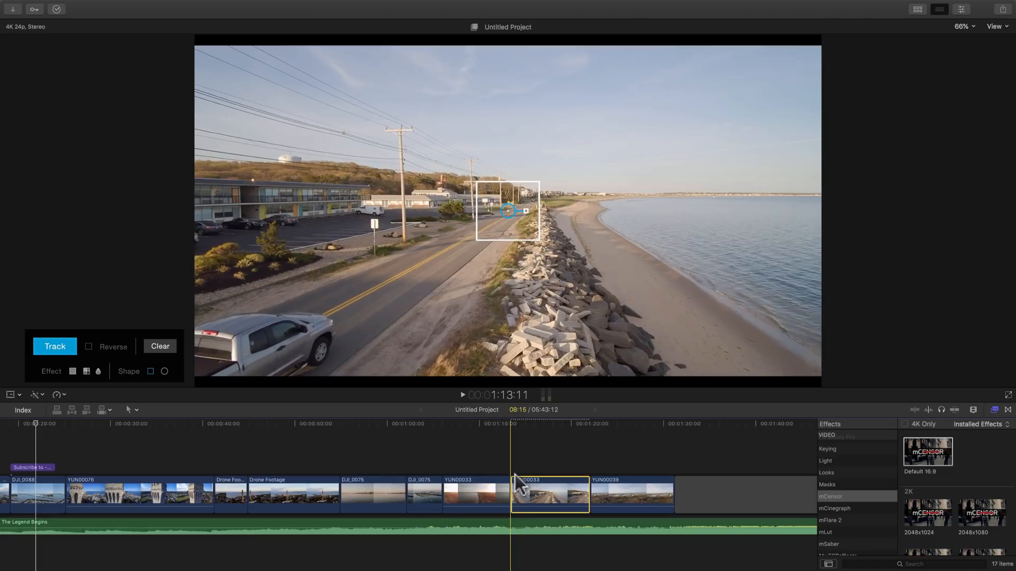
{"action": "left_click", "coordinate": [515, 480]}
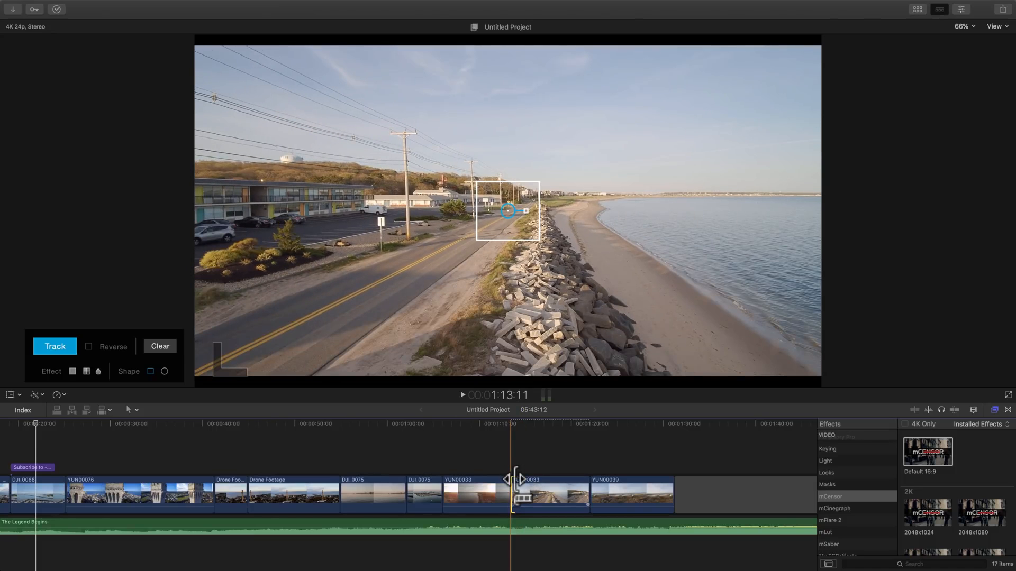
{"action": "left_click", "coordinate": [515, 480]}
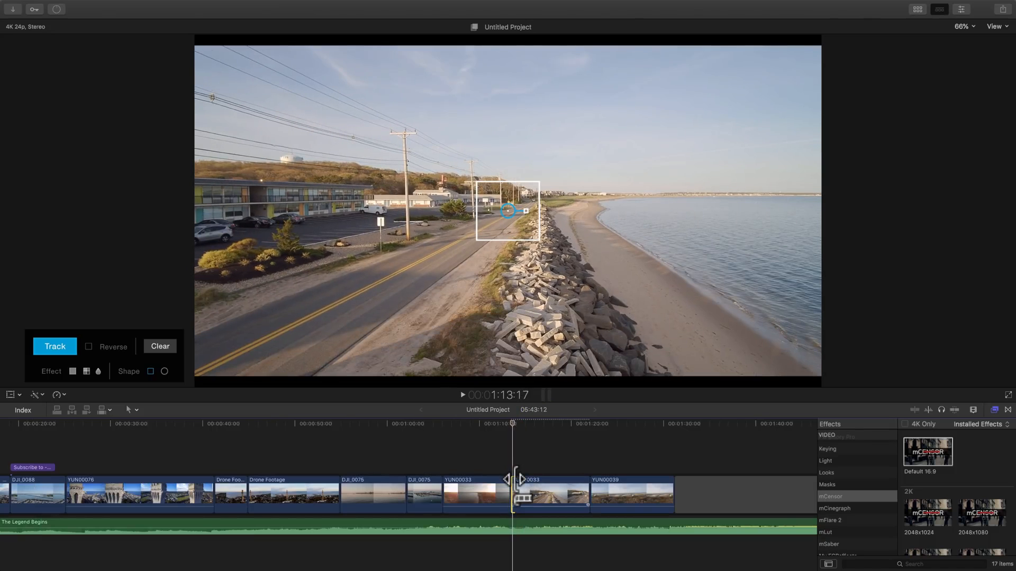
{"action": "key", "text": "Right"}
{"action": "key", "text": "Right"}
{"action": "key", "text": "Right"}
{"action": "key", "text": "Right"}
{"action": "key", "text": "Right"}
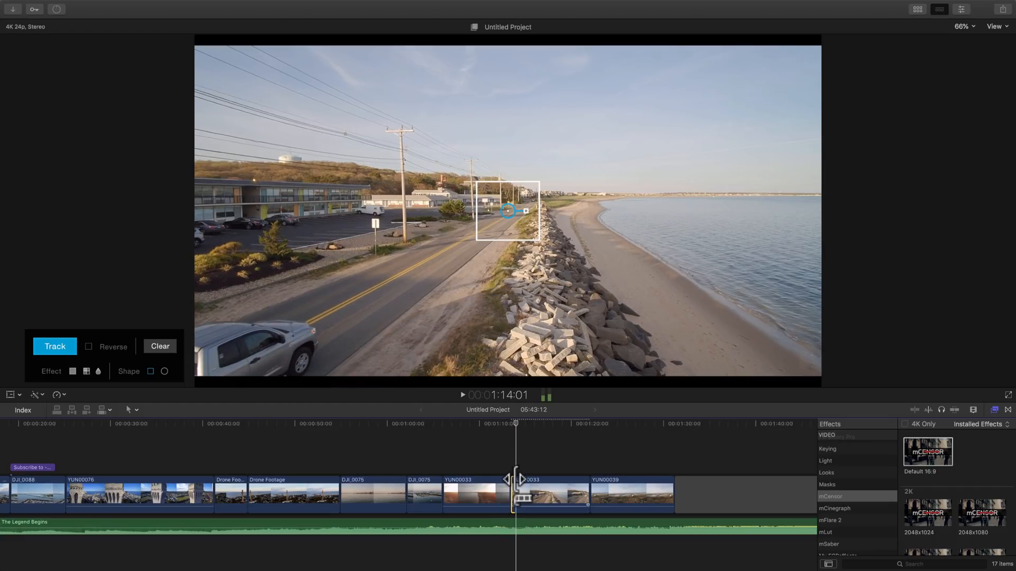
{"action": "key", "text": "Right"}
{"action": "key", "text": "Right"}
{"action": "key", "text": "Right"}
{"action": "key", "text": "Right"}
{"action": "key", "text": "Right"}
{"action": "key", "text": "Right"}
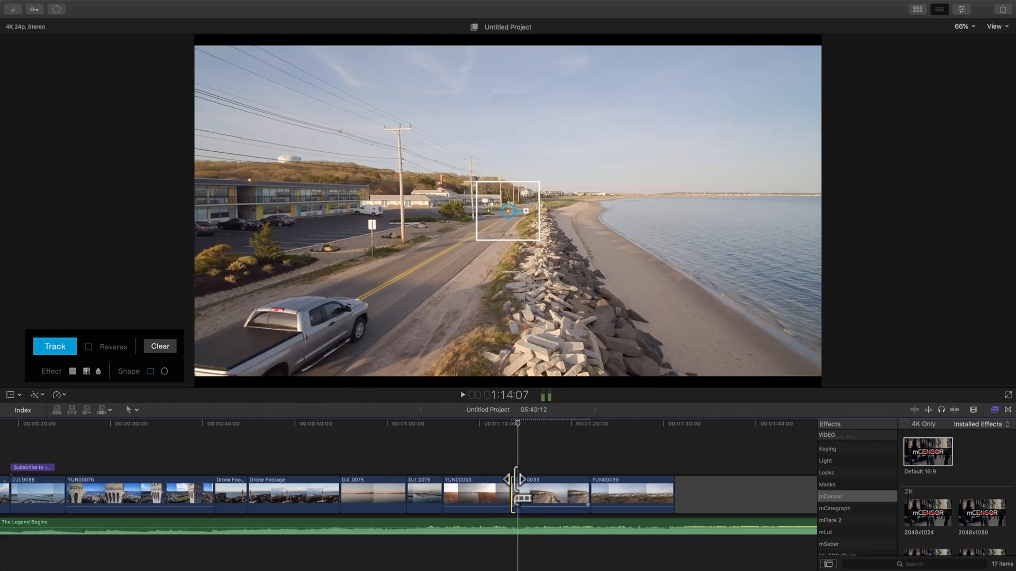
{"action": "key", "text": "Right"}
{"action": "key", "text": "Right"}
{"action": "key", "text": "Right"}
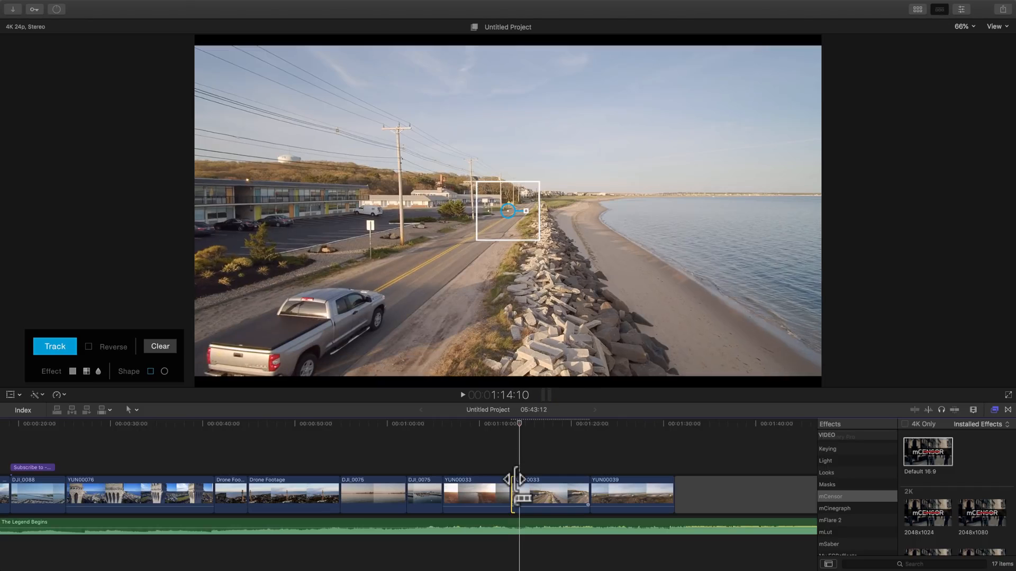
{"action": "key", "text": "Right"}
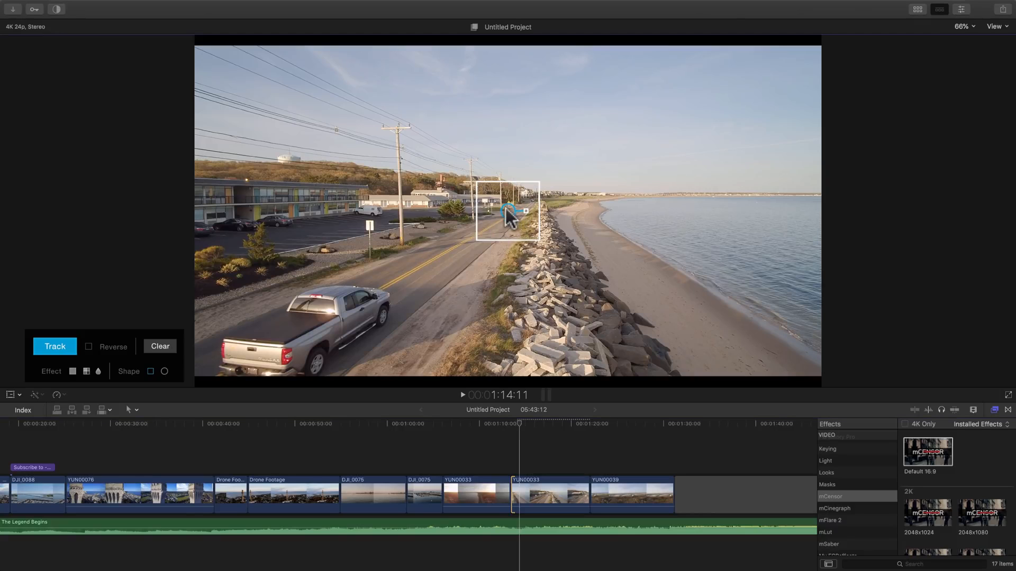
Fit the mCensor box over the truck's tailgate, set it to blur, and track it.
{"action": "left_click_drag", "start_coordinate": [526, 201], "coordinate": [258, 341]}
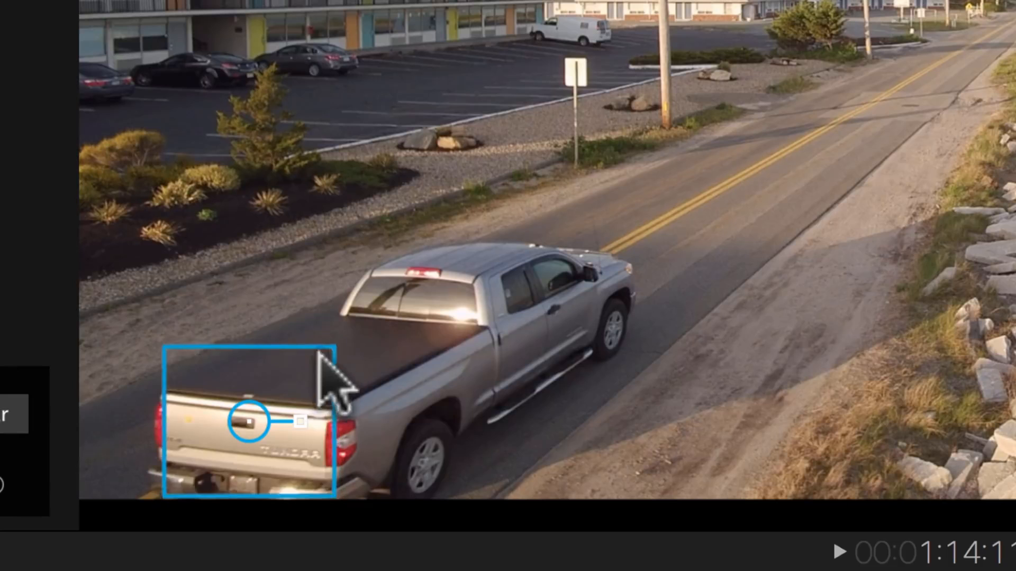
{"action": "left_click_drag", "start_coordinate": [319, 353], "coordinate": [233, 480]}
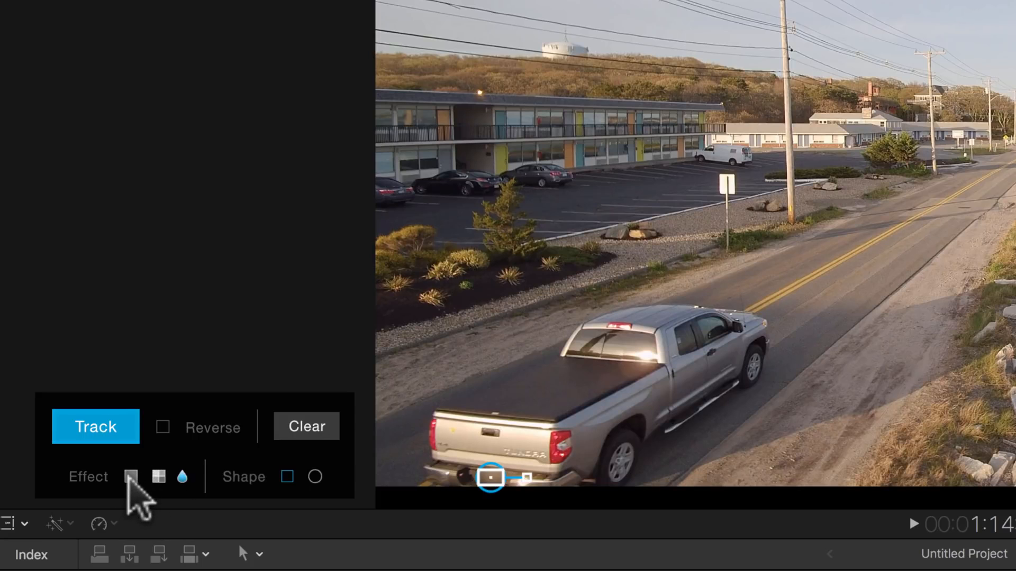
{"action": "left_click", "coordinate": [130, 476]}
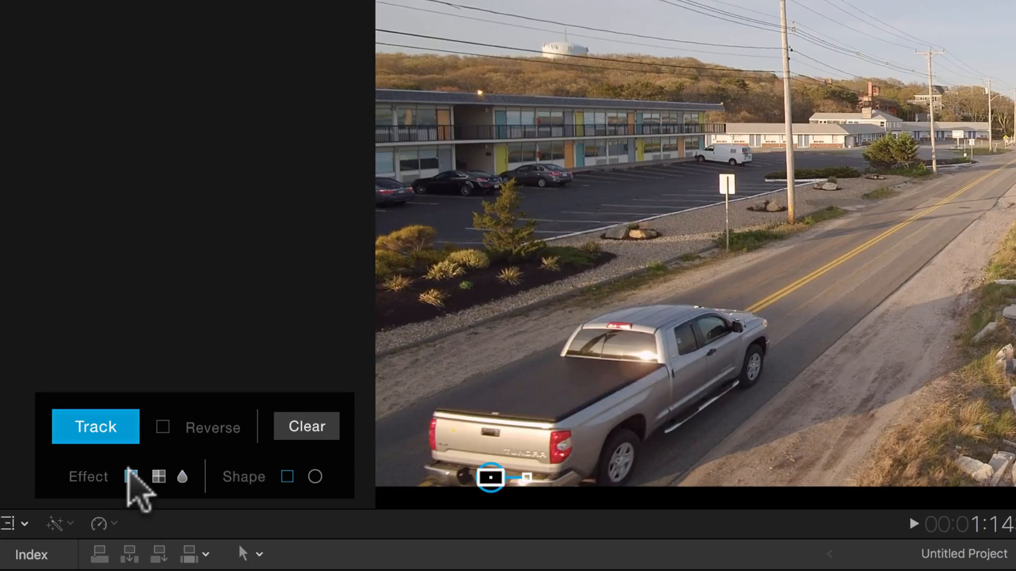
{"action": "left_click", "coordinate": [181, 472]}
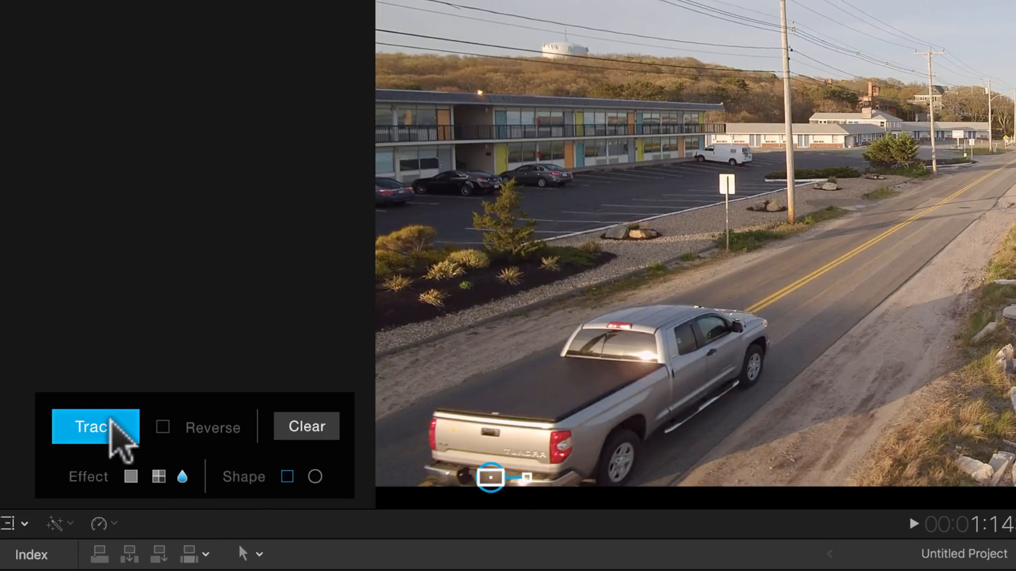
{"action": "left_click", "coordinate": [89, 419]}
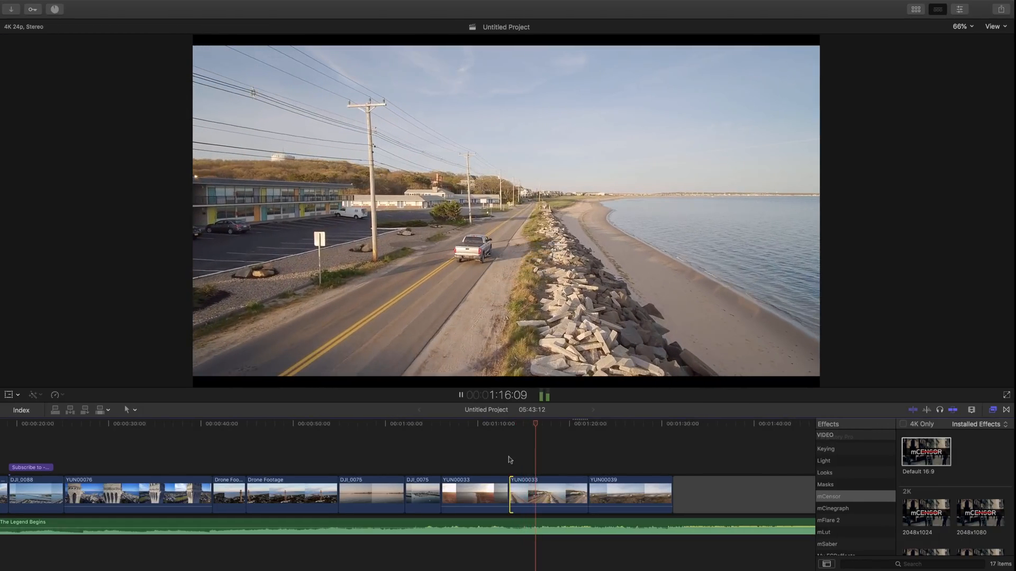
Play the YUN00033 beach clip back to review the tracked blur.
{"action": "key", "text": "space"}
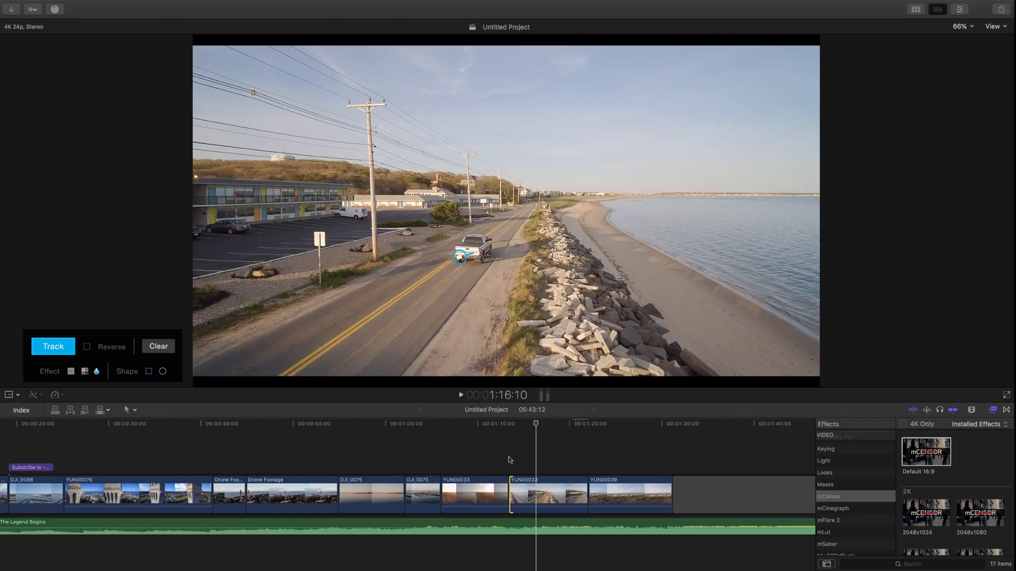
{"action": "key", "text": "space"}
{"action": "key", "text": "space"}
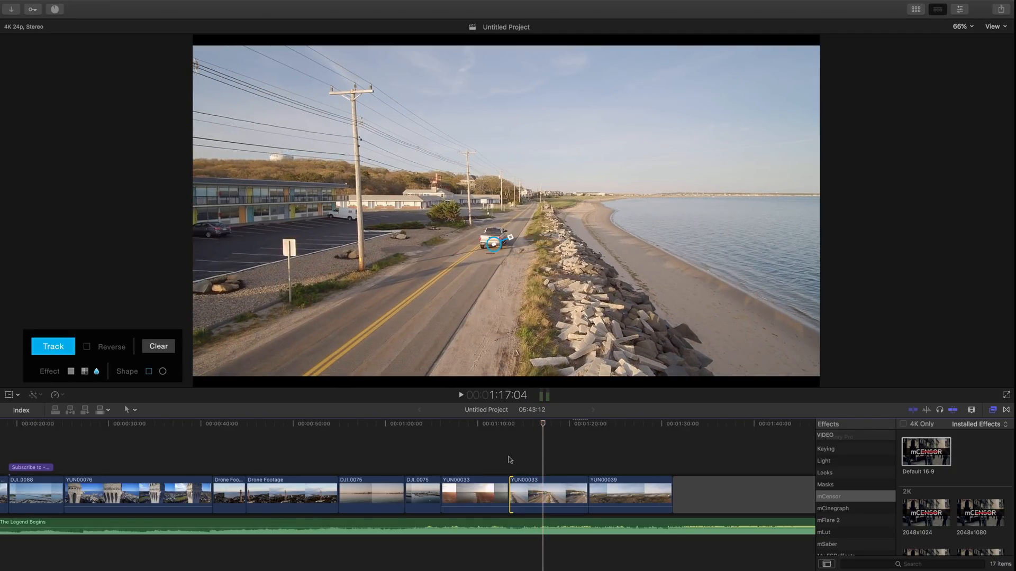
{"action": "key", "text": "space"}
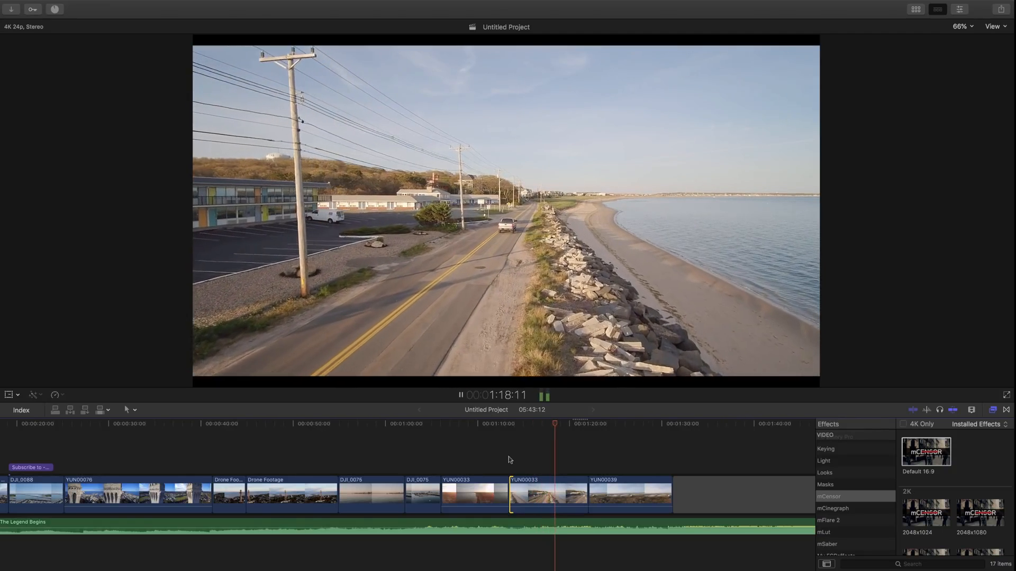
{"action": "key", "text": "space"}
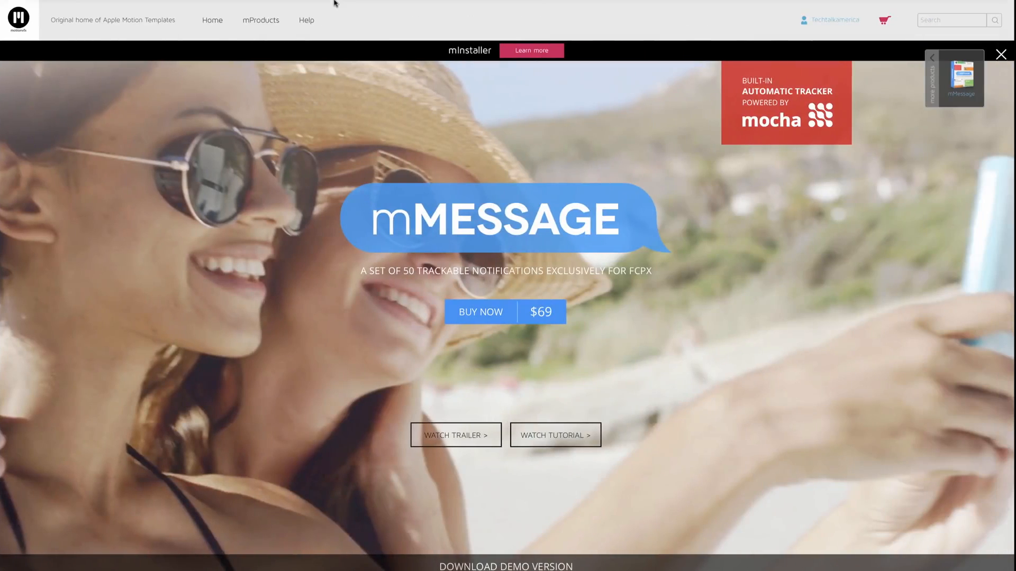
Bring up the mTitle 3D Halloween product page in Safari and scroll down to its trailer.
{"action": "mouse_move", "coordinate": [333, 3]}
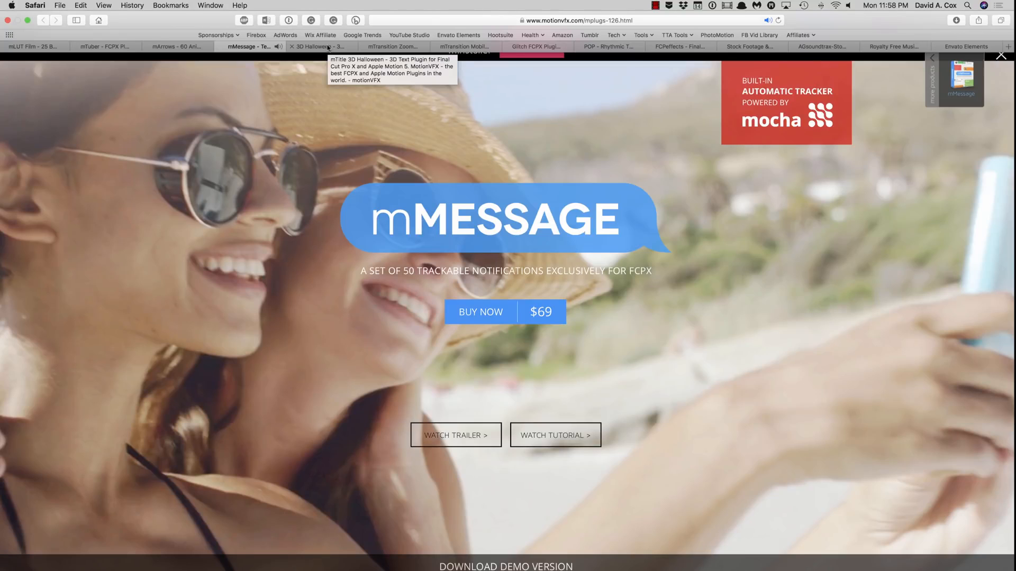
{"action": "left_click", "coordinate": [328, 48]}
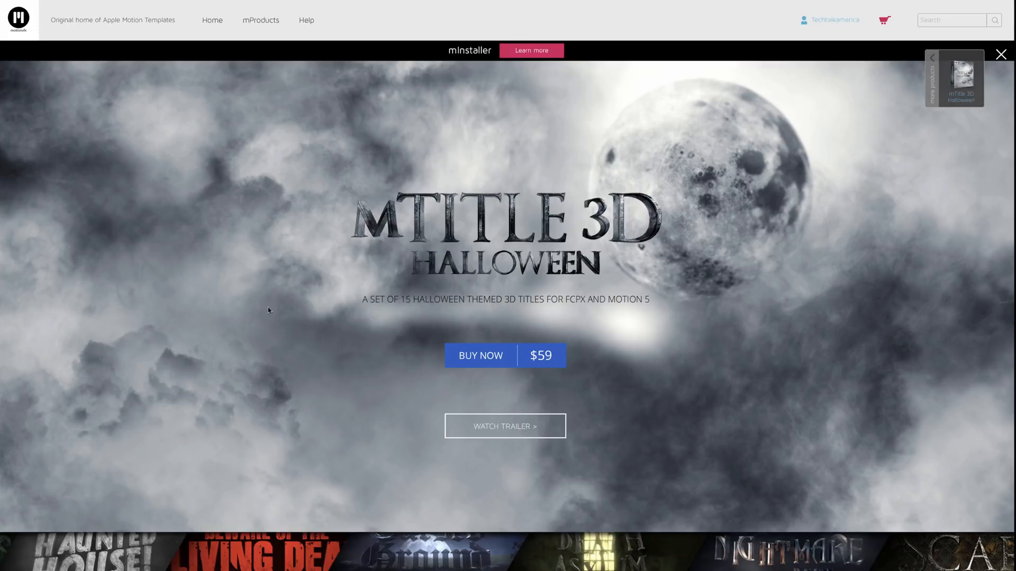
{"action": "scroll", "coordinate": [263, 422], "scroll_direction": "down", "scroll_amount": 10}
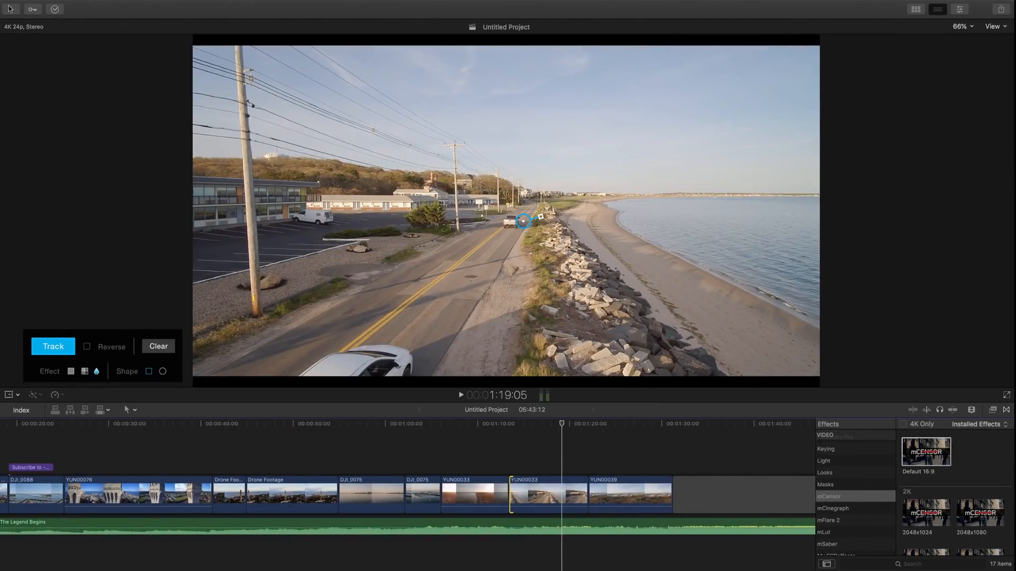
Show the mTitle 3D Halloween title collection in the Titles browser.
{"action": "left_click", "coordinate": [917, 10]}
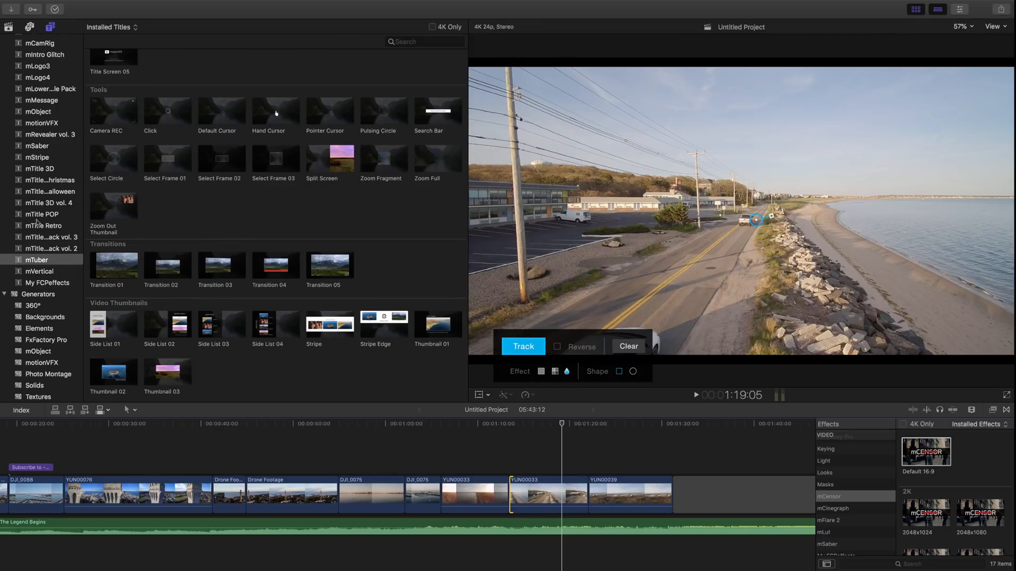
{"action": "scroll", "coordinate": [37, 222], "scroll_direction": "up", "scroll_amount": 2}
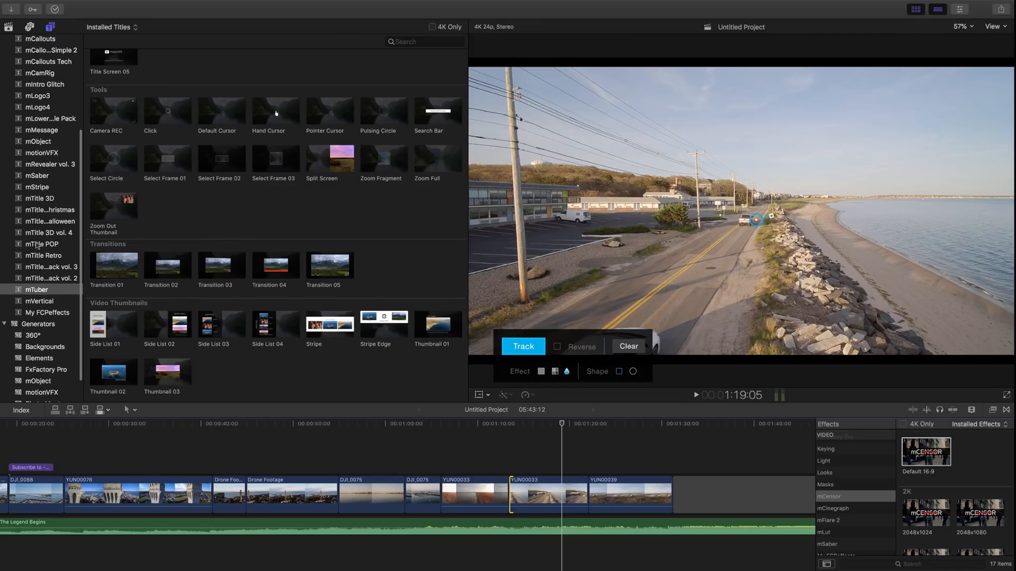
{"action": "scroll", "coordinate": [37, 244], "scroll_direction": "up", "scroll_amount": 6}
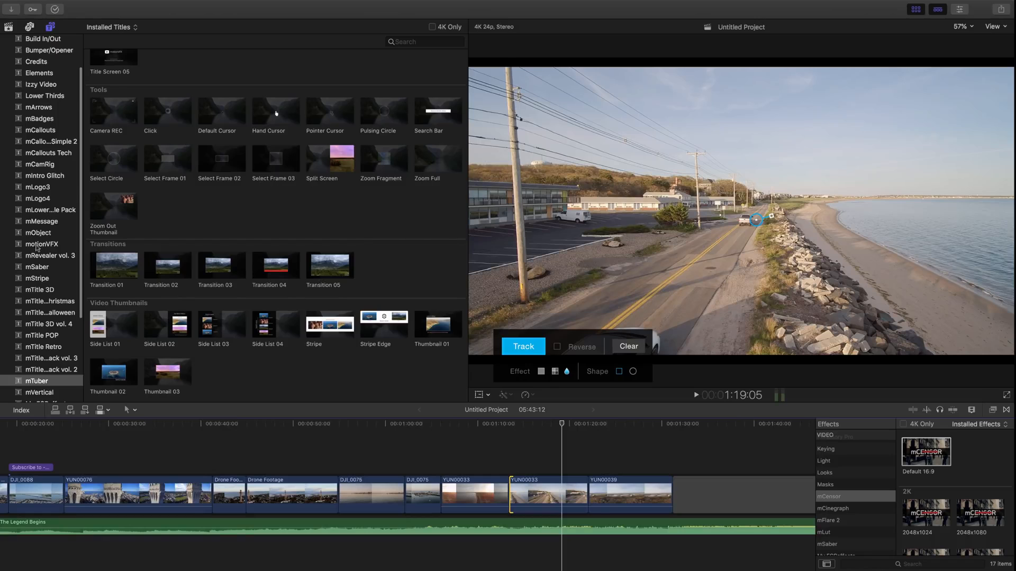
{"action": "scroll", "coordinate": [50, 201], "scroll_direction": "up", "scroll_amount": 3}
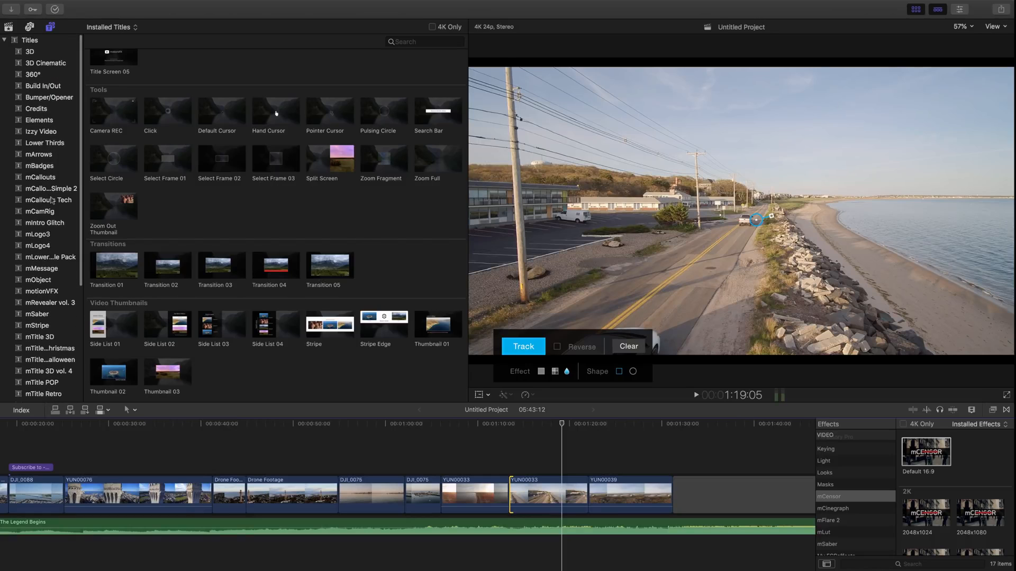
{"action": "scroll", "coordinate": [51, 200], "scroll_direction": "down", "scroll_amount": 4}
{"action": "left_click", "coordinate": [43, 294]}
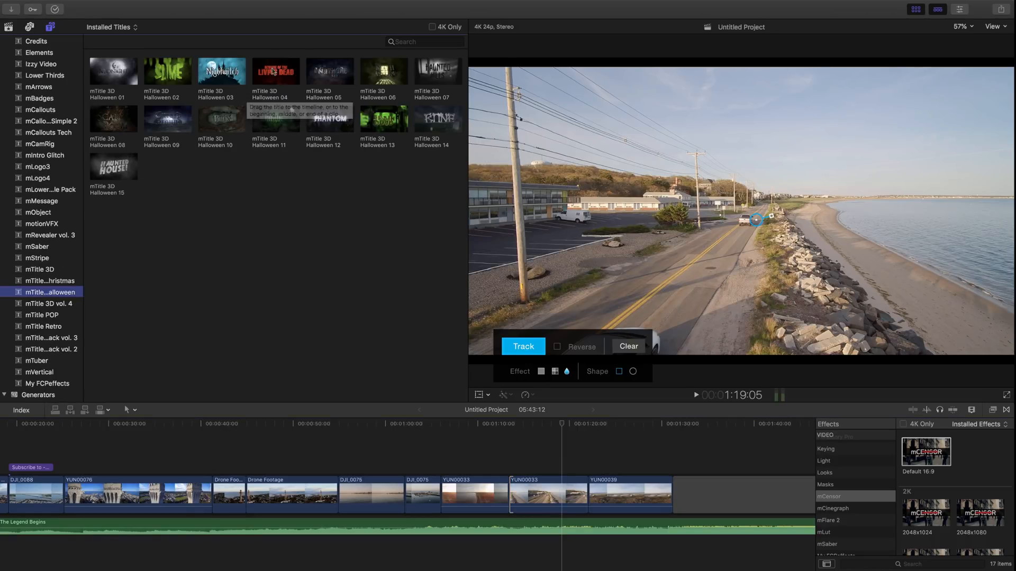
Preview Halloween 02 and 01, then place Halloween 01 after the last YUN00039 clip.
{"action": "left_click", "coordinate": [161, 66]}
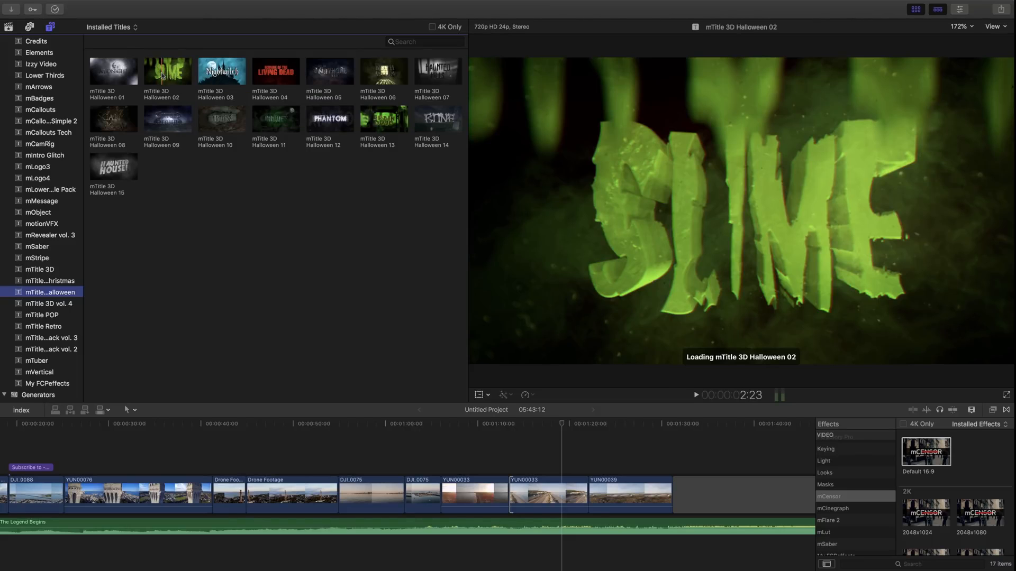
{"action": "left_click", "coordinate": [100, 72]}
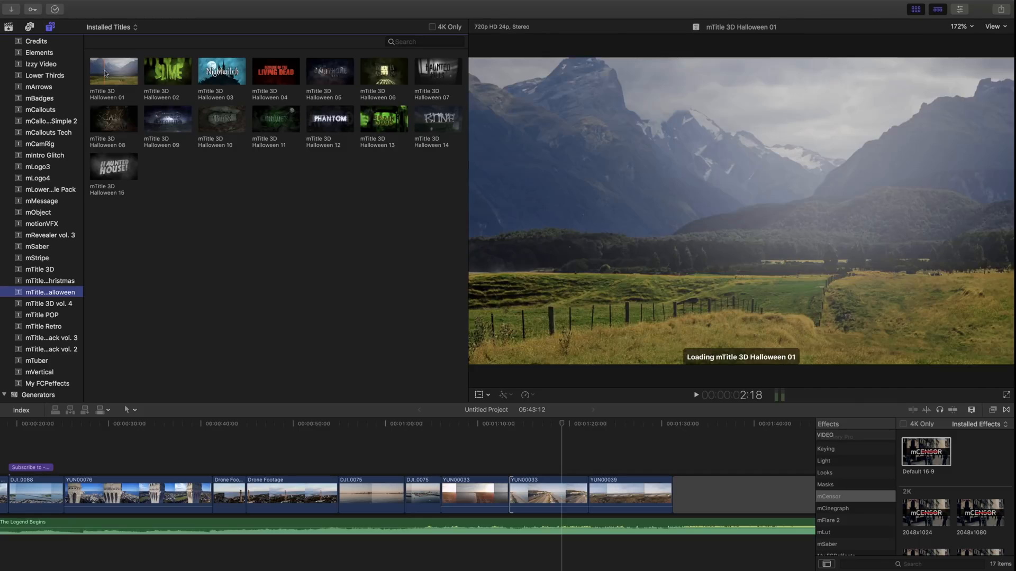
{"action": "left_click_drag", "start_coordinate": [100, 72], "coordinate": [674, 467]}
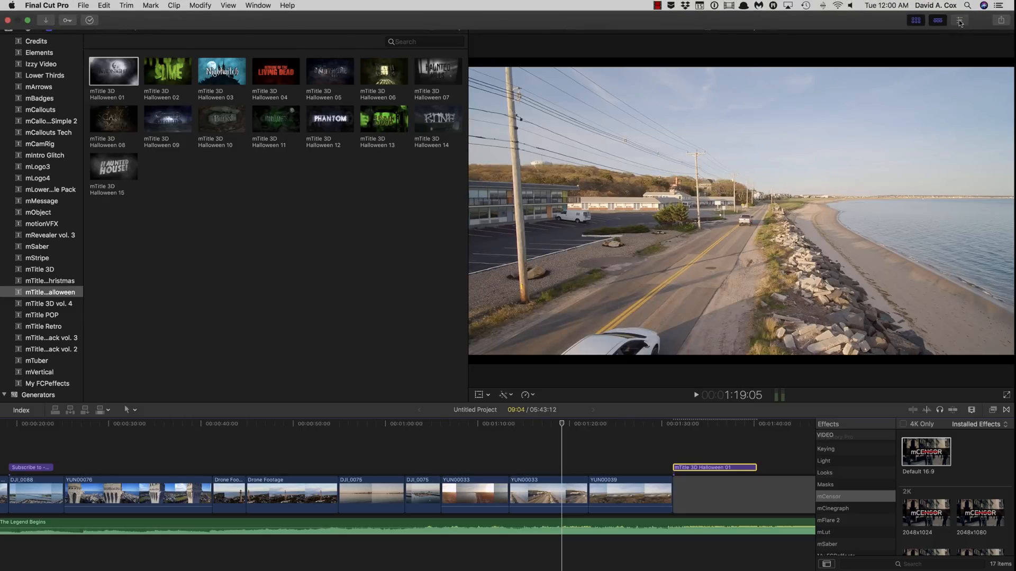
Show the Inspector and select the Halloween title clip on the timeline.
{"action": "left_click", "coordinate": [959, 21]}
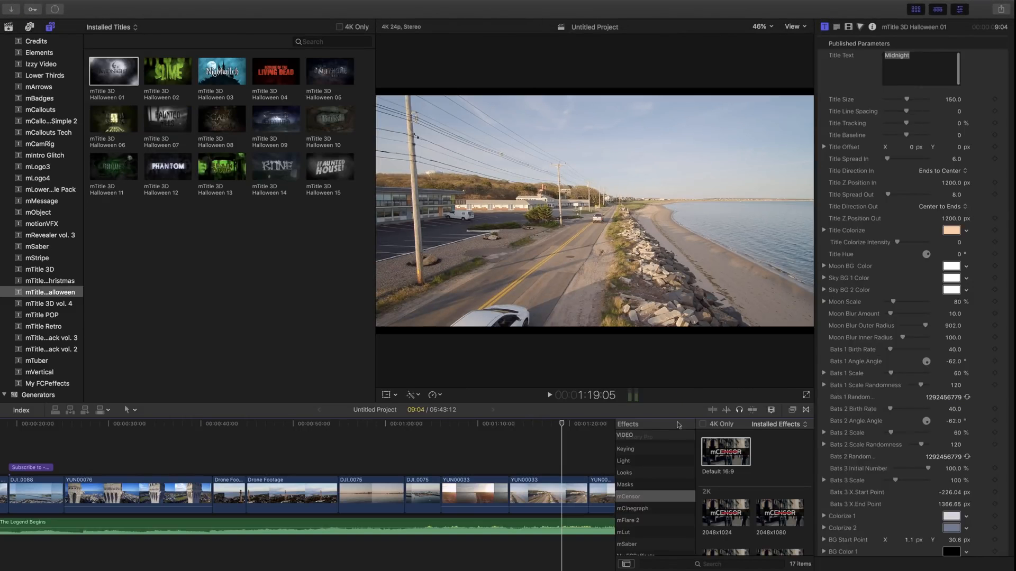
{"action": "scroll", "coordinate": [448, 466], "scroll_direction": "right", "scroll_amount": 8}
{"action": "scroll", "coordinate": [396, 460], "scroll_direction": "left", "scroll_amount": 7}
{"action": "scroll", "coordinate": [423, 455], "scroll_direction": "right", "scroll_amount": 7}
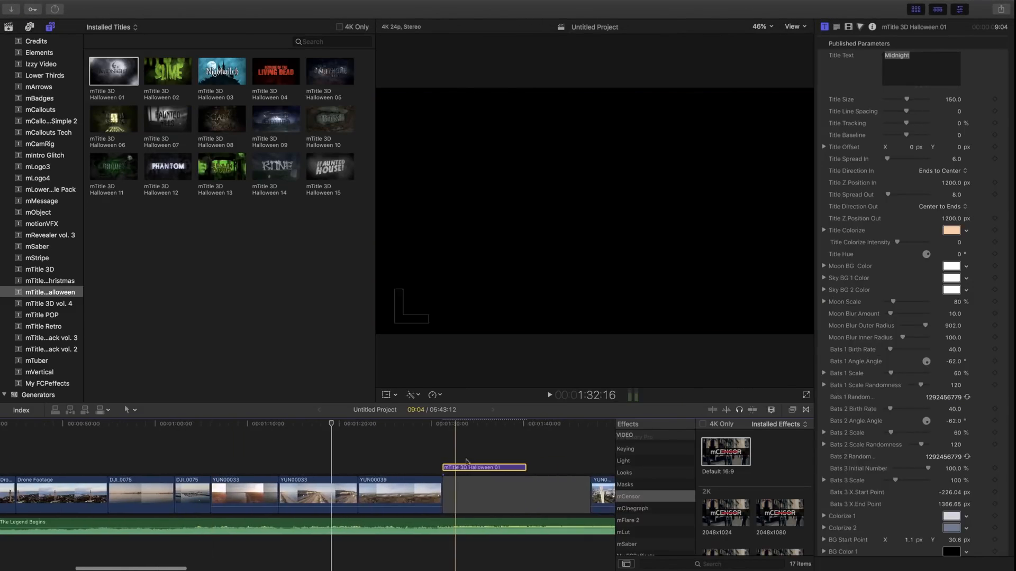
{"action": "left_click", "coordinate": [482, 433]}
{"action": "left_click", "coordinate": [484, 468]}
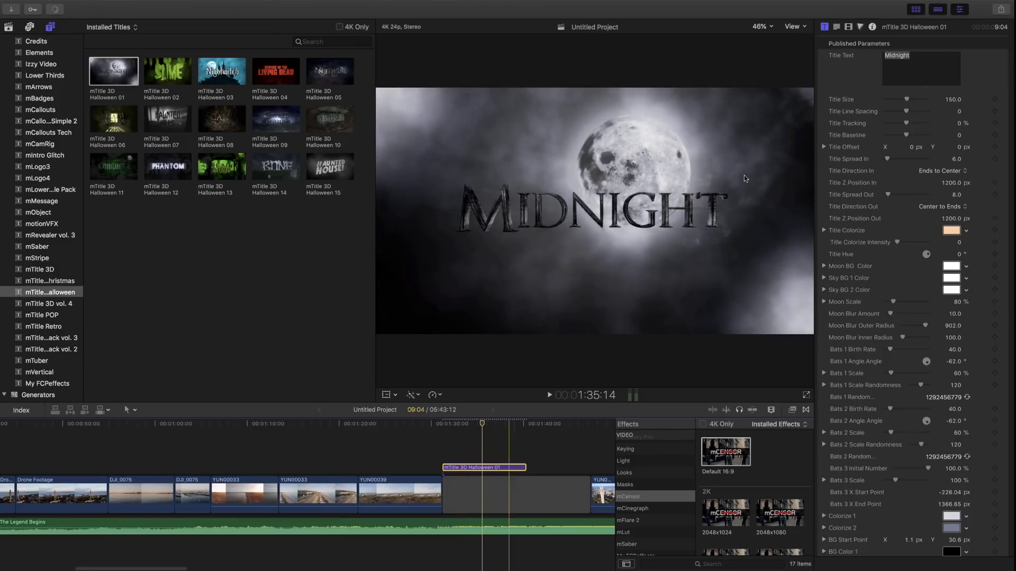
Replace 'Midnight' with the two-line production credit and reduce Title Size to 57.
{"action": "scroll", "coordinate": [904, 149], "scroll_direction": "up", "scroll_amount": 2}
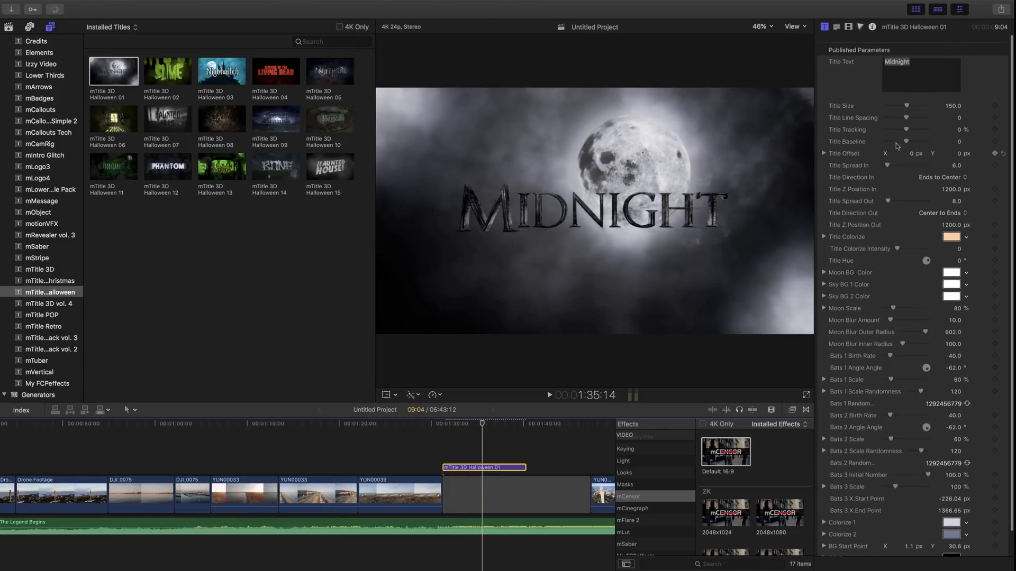
{"action": "left_click", "coordinate": [897, 55]}
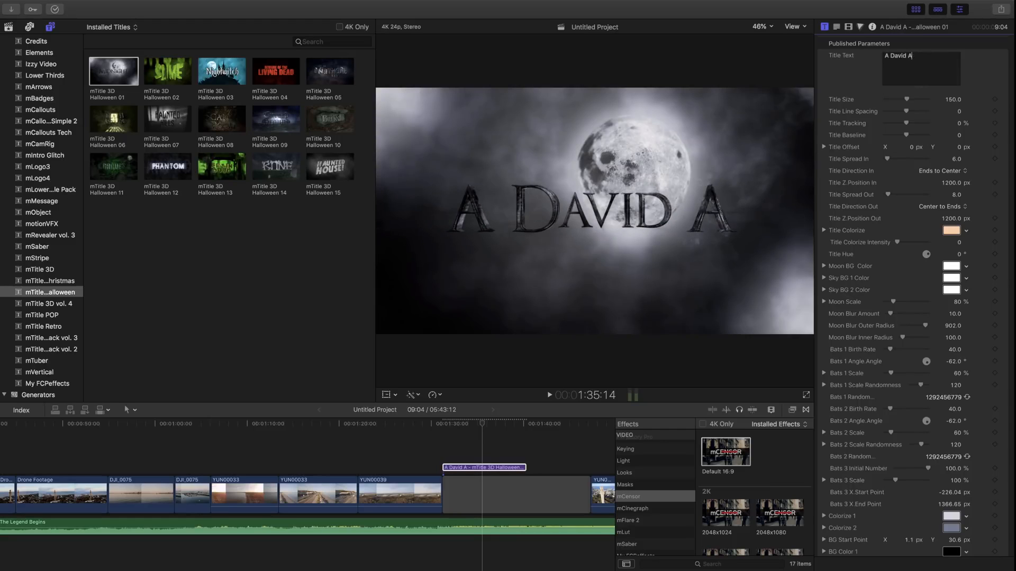
{"action": "type", "text": "x Production"}
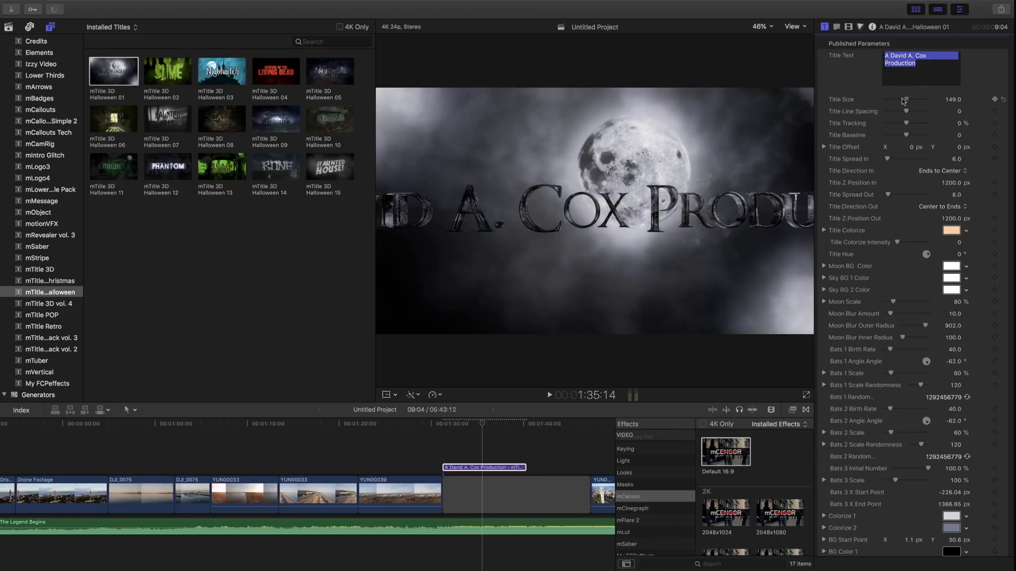
{"action": "left_click_drag", "start_coordinate": [900, 101], "coordinate": [898, 101]}
{"action": "left_click_drag", "start_coordinate": [897, 100], "coordinate": [894, 101]}
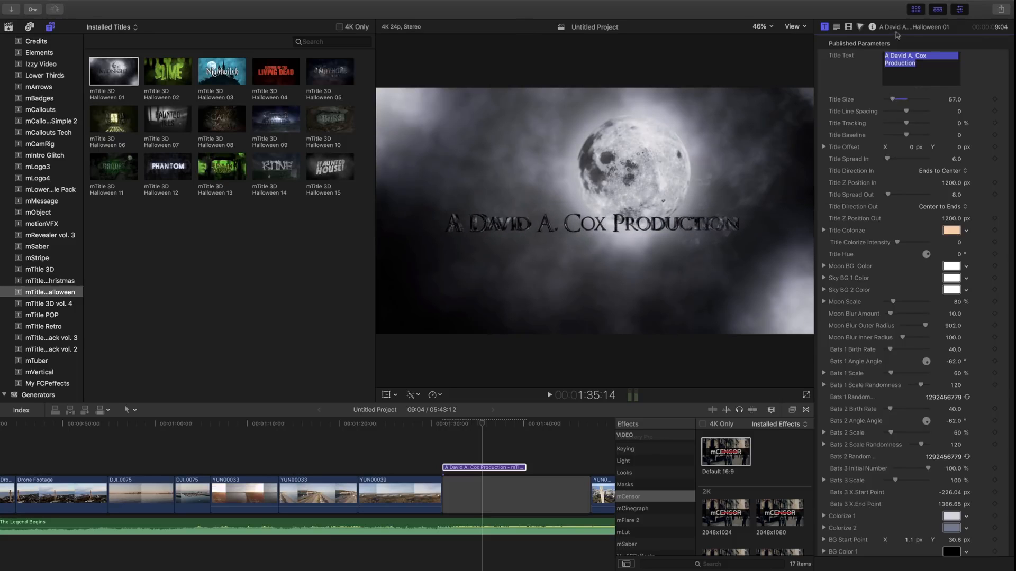
{"action": "left_click", "coordinate": [882, 62]}
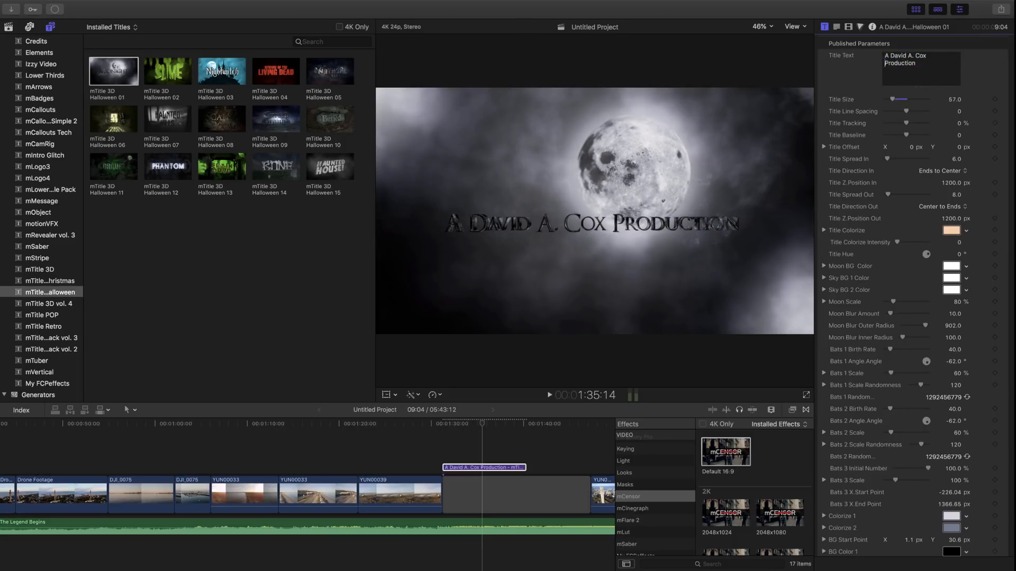
{"action": "key", "text": "Return"}
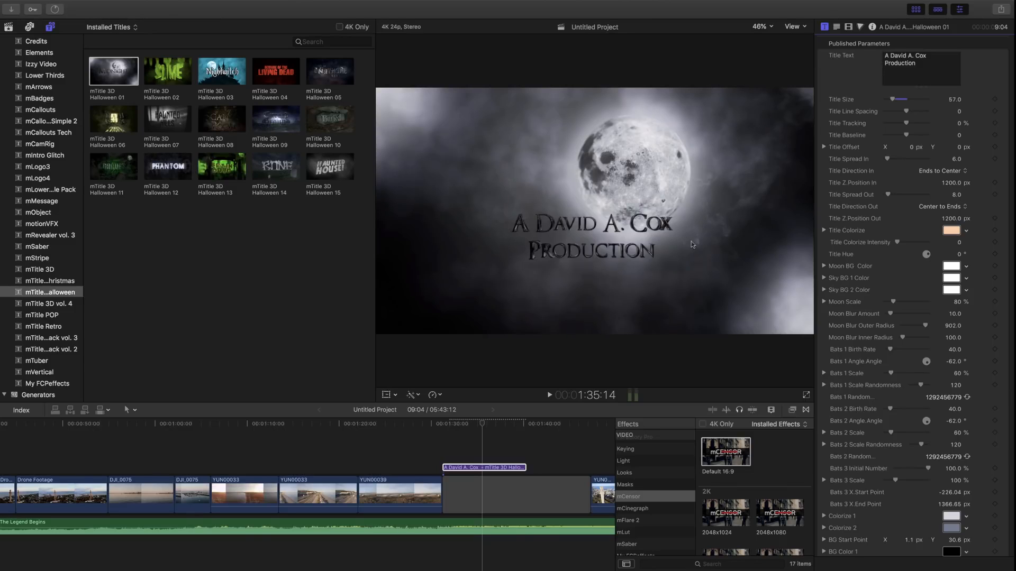
Play the Halloween title animation from its start.
{"action": "left_click", "coordinate": [440, 424]}
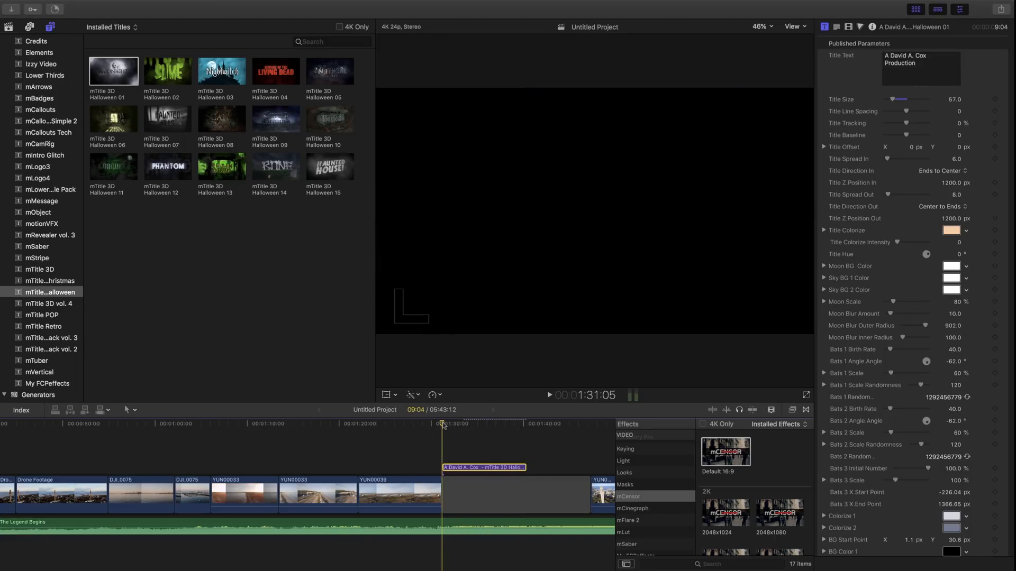
{"action": "key", "text": "space"}
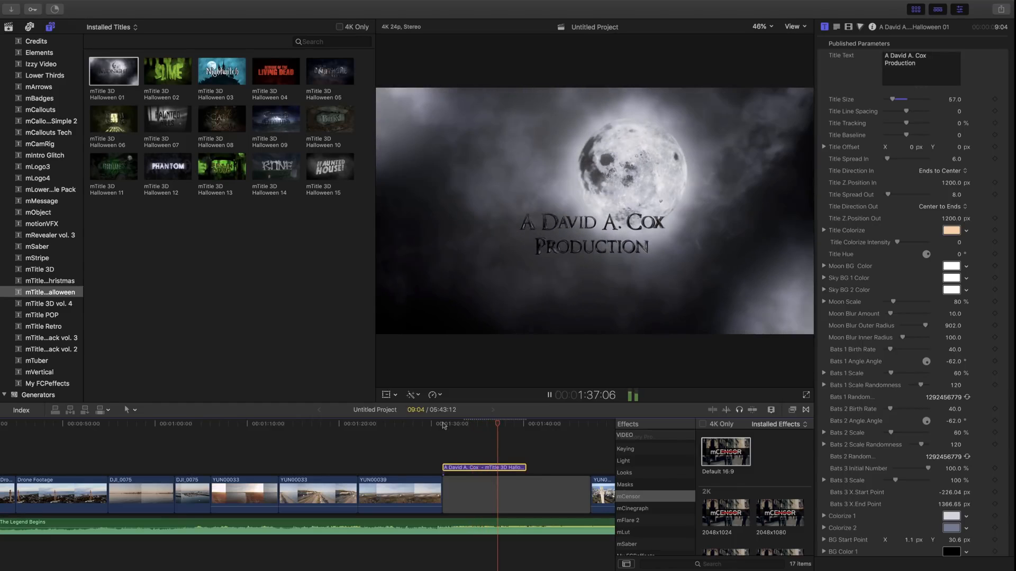
{"action": "left_click", "coordinate": [549, 396]}
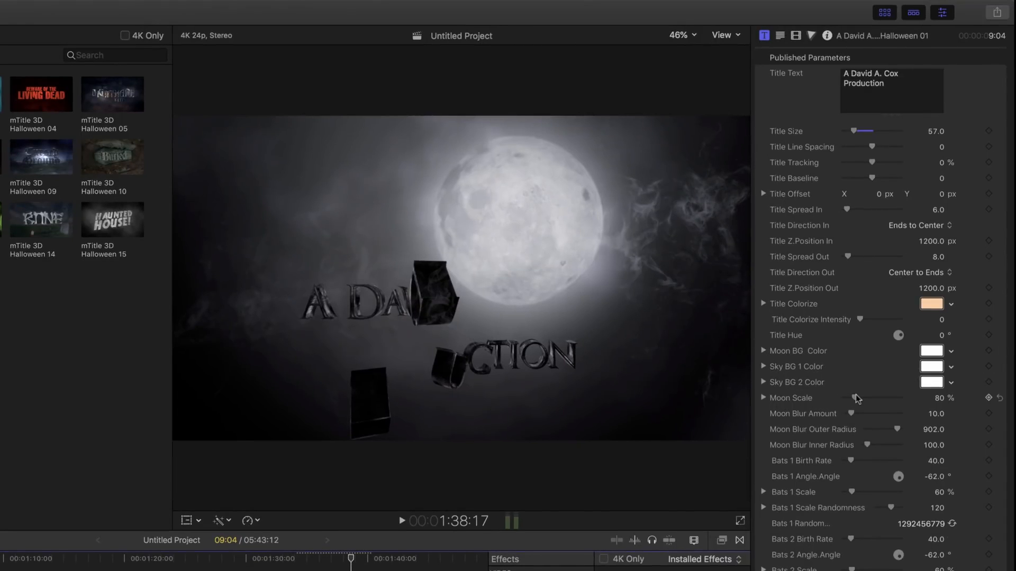
Set Moon Scale to 282%, Bats 1 Scale to 301% and Bats 1 Birth Rate to 88.
{"action": "left_click_drag", "start_coordinate": [868, 398], "coordinate": [886, 403]}
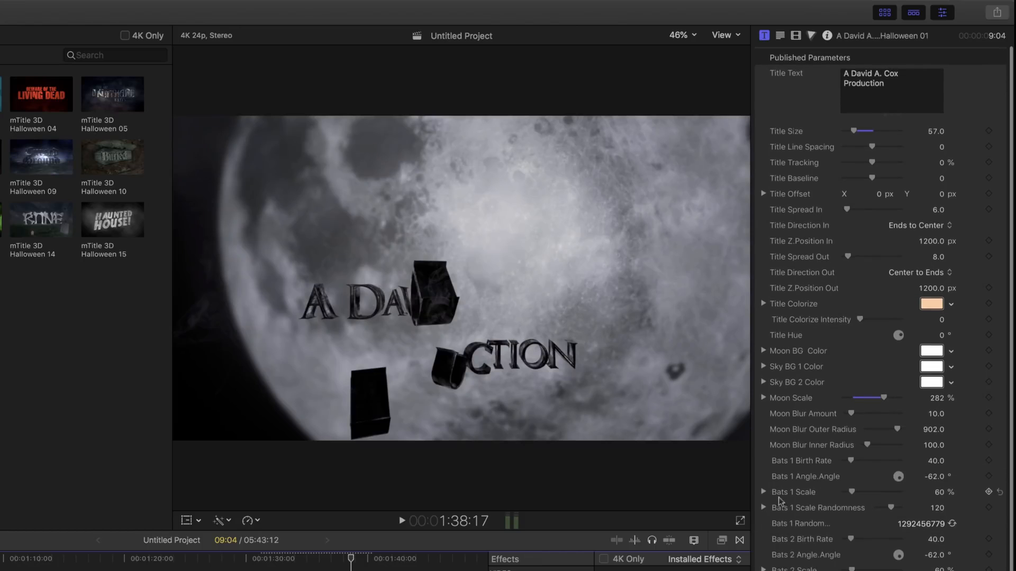
{"action": "left_click", "coordinate": [273, 559]}
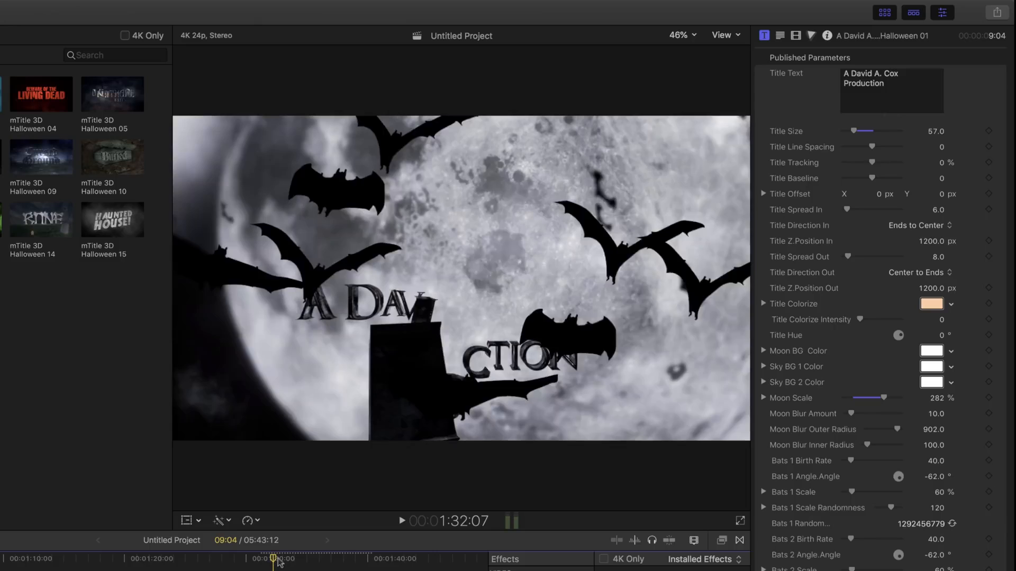
{"action": "left_click", "coordinate": [279, 559]}
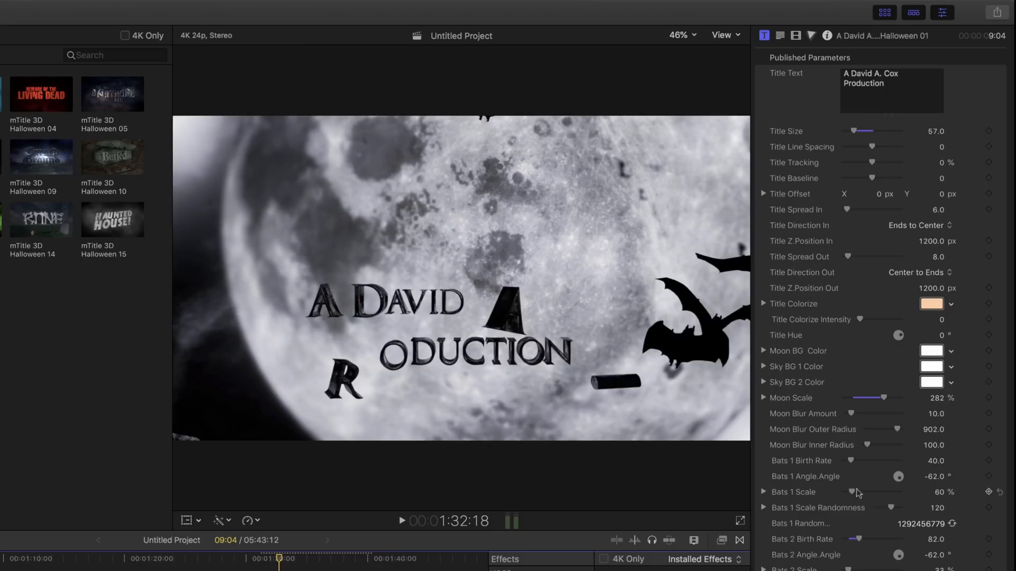
{"action": "left_click_drag", "start_coordinate": [859, 492], "coordinate": [889, 499]}
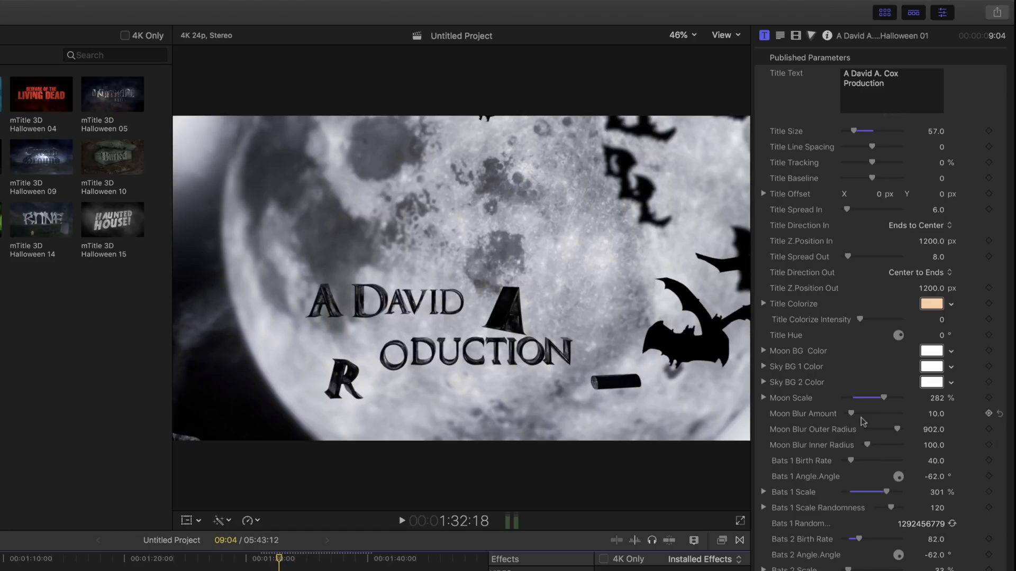
{"action": "mouse_move", "coordinate": [853, 460]}
{"action": "left_mouse_down"}
{"action": "mouse_move", "coordinate": [872, 466]}
{"action": "mouse_move", "coordinate": [863, 469]}
{"action": "left_mouse_up"}
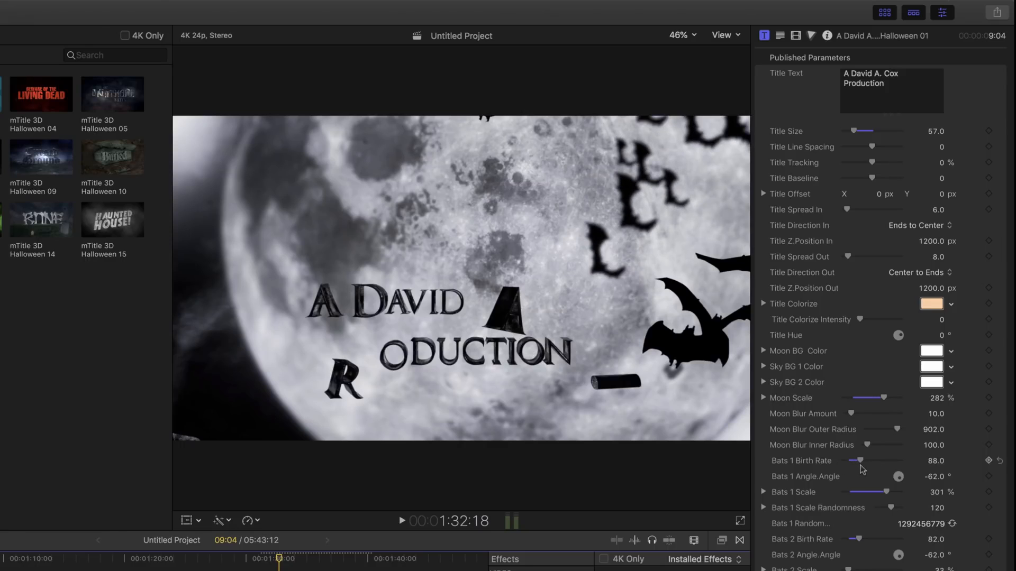
{"action": "scroll", "coordinate": [863, 468], "scroll_direction": "down", "scroll_amount": 2}
{"action": "scroll", "coordinate": [862, 468], "scroll_direction": "up", "scroll_amount": 2}
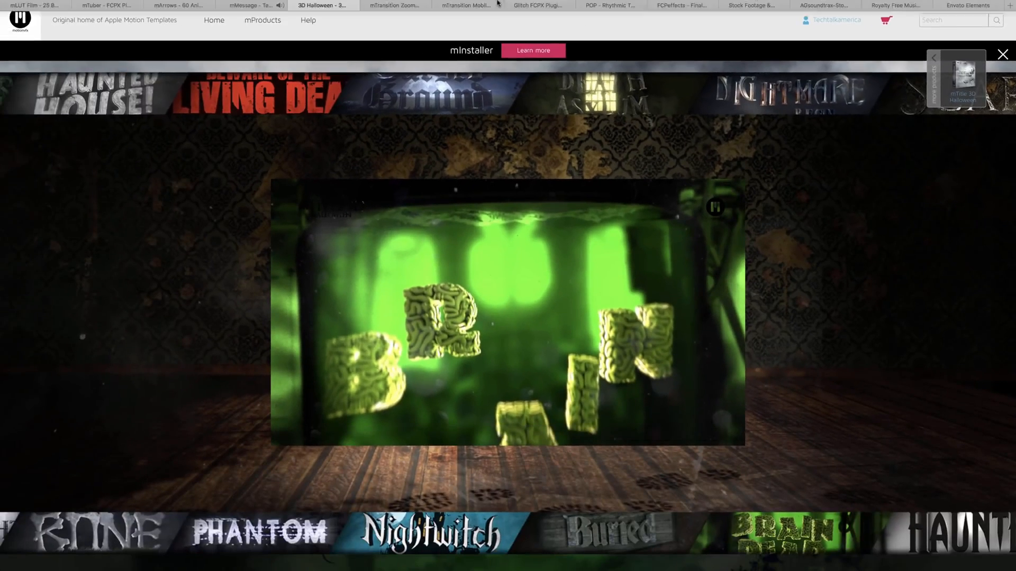
Switch to the mTransition Zoom product page and scroll down to its trailer.
{"action": "mouse_move", "coordinate": [497, 2]}
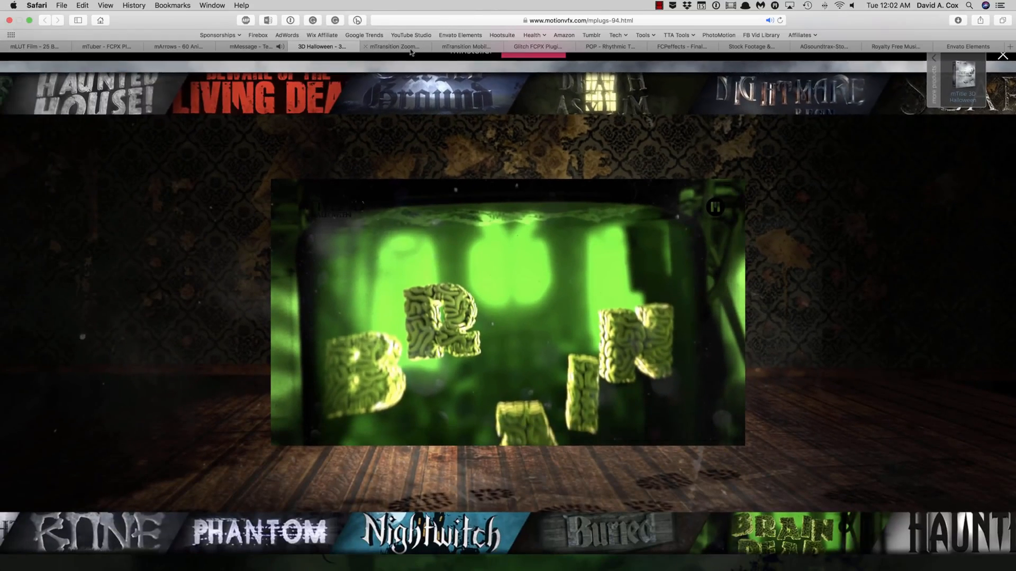
{"action": "left_click", "coordinate": [402, 47]}
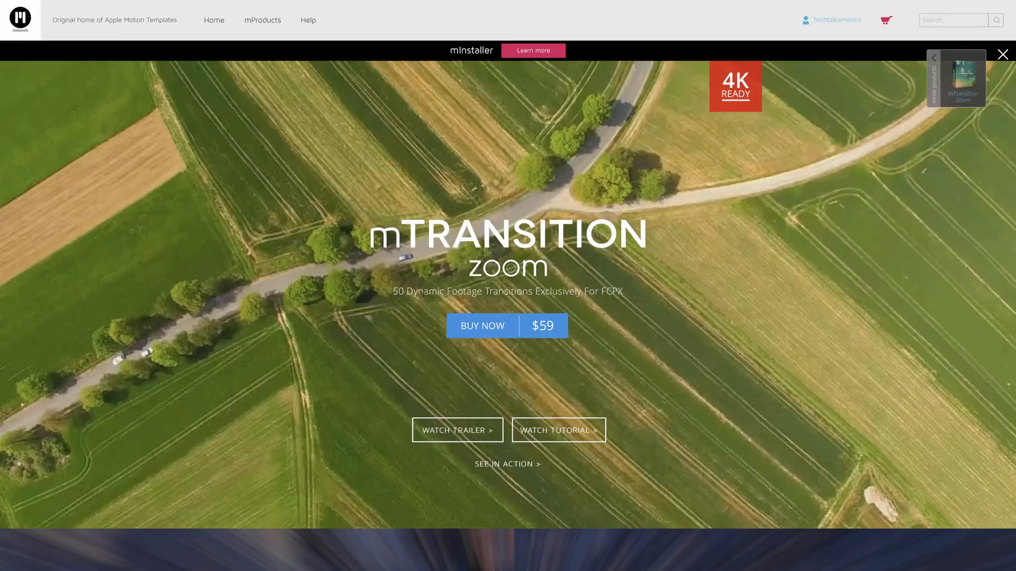
{"action": "scroll", "coordinate": [508, 286], "scroll_direction": "down", "scroll_amount": 3}
{"action": "scroll", "coordinate": [423, 294], "scroll_direction": "down", "scroll_amount": 10}
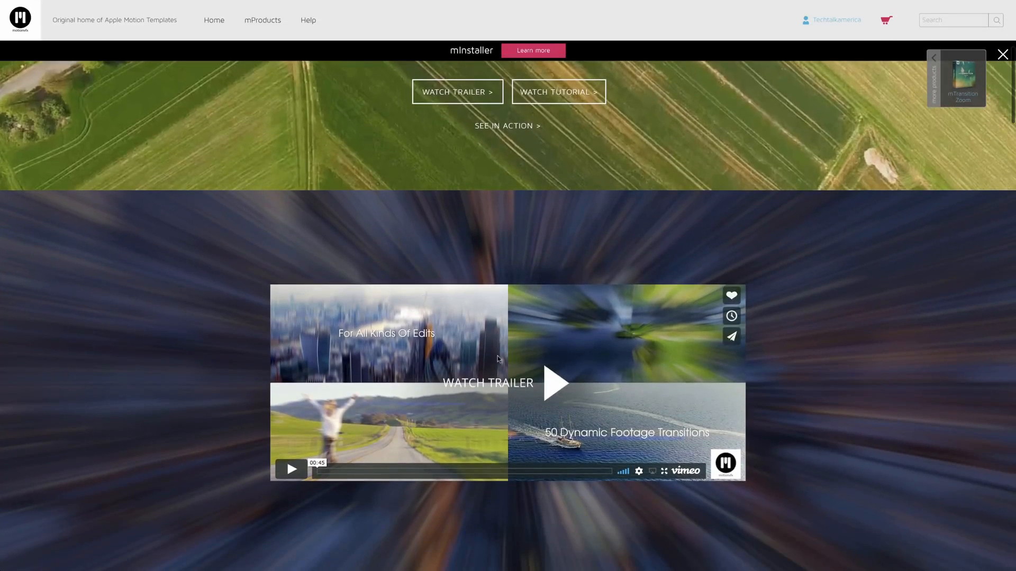
Watch the mTransition Zoom trailer, leave full screen, and scroll back to the top.
{"action": "left_click", "coordinate": [565, 388]}
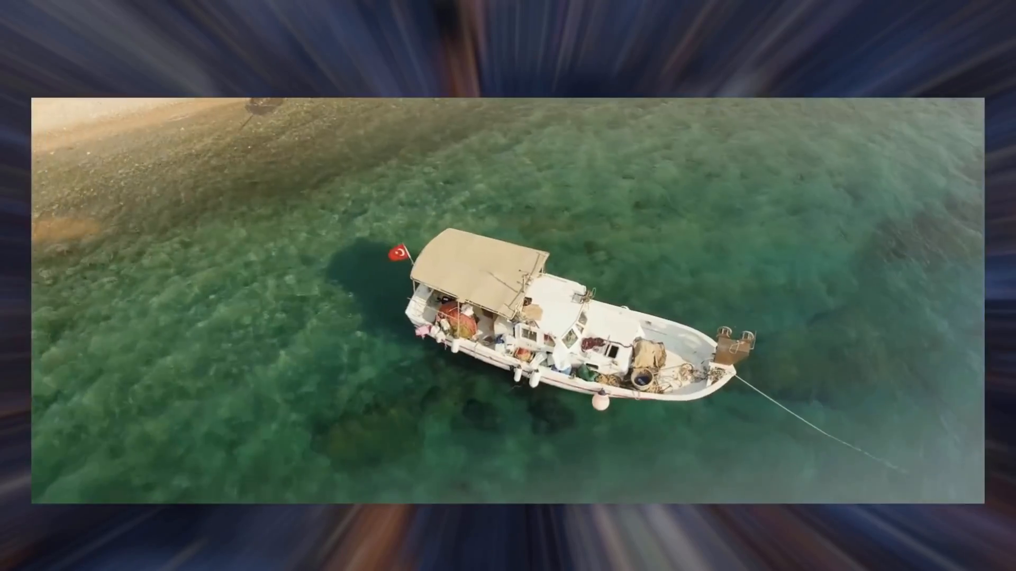
{"action": "key", "text": "Escape"}
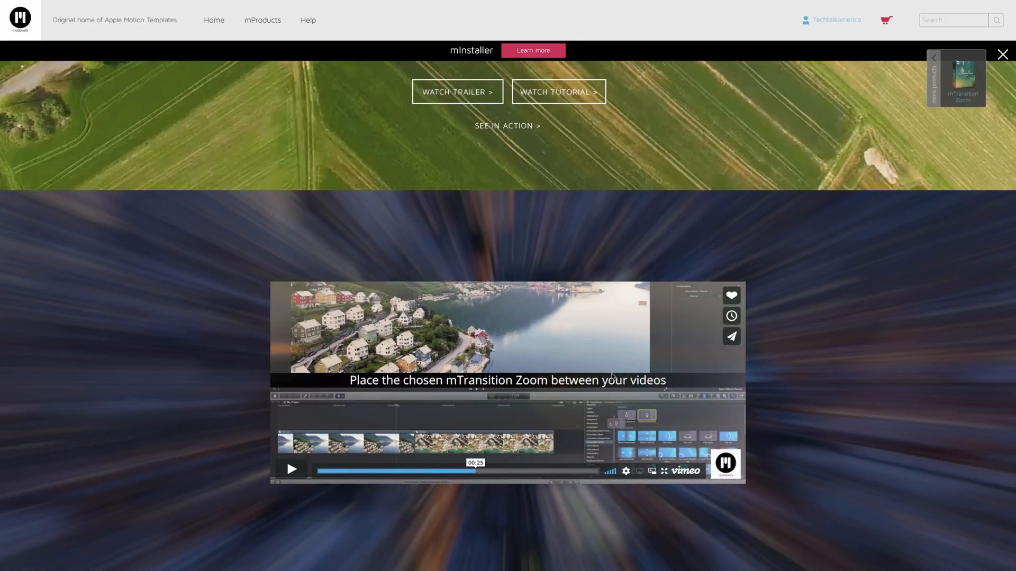
{"action": "scroll", "coordinate": [469, 274], "scroll_direction": "up", "scroll_amount": 6}
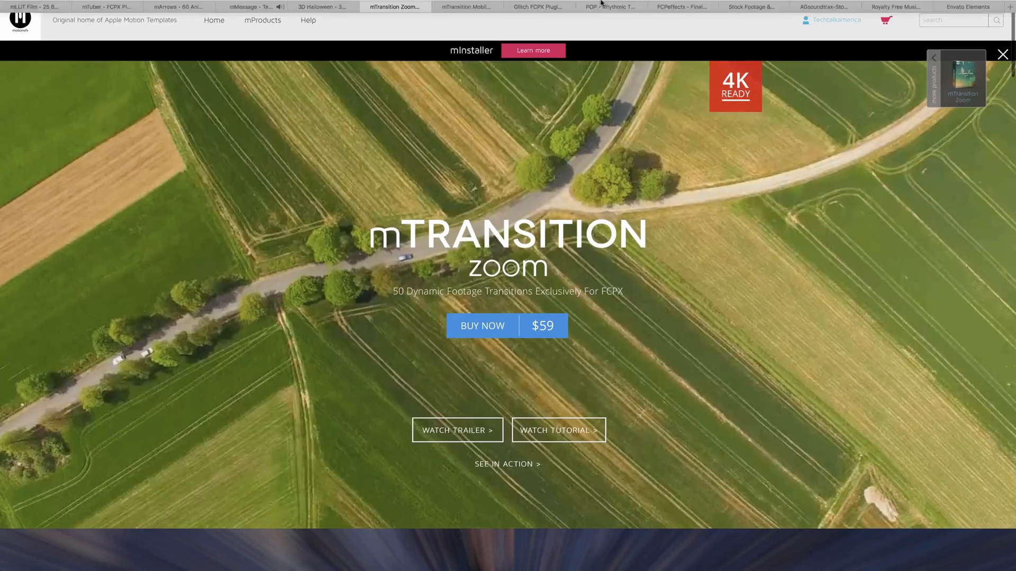
Open the mTransition Mobile page, scroll to its preview video, and return to the 4K Ready banner.
{"action": "mouse_move", "coordinate": [601, 3]}
{"action": "left_click", "coordinate": [476, 50]}
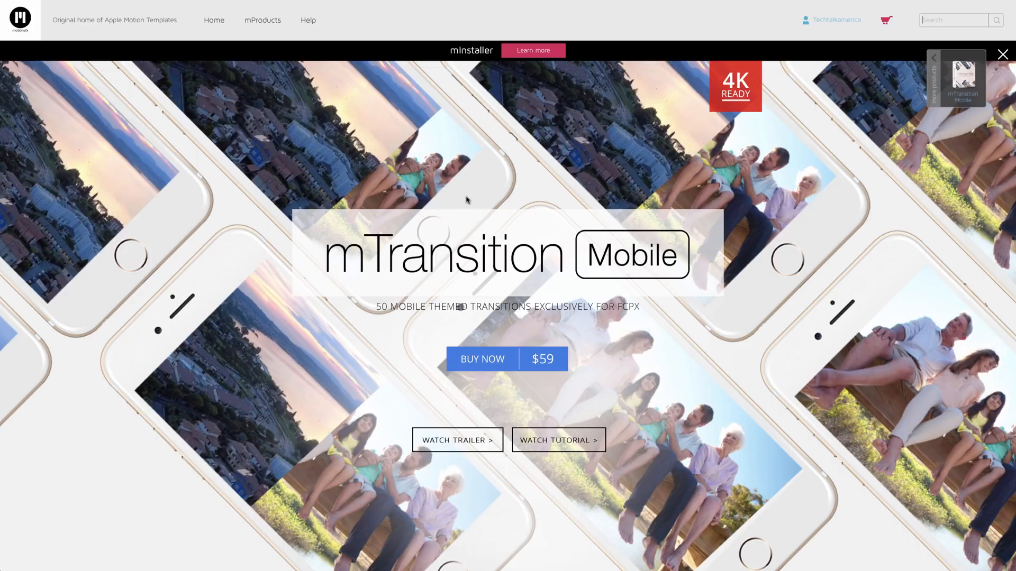
{"action": "scroll", "coordinate": [465, 200], "scroll_direction": "down", "scroll_amount": 10}
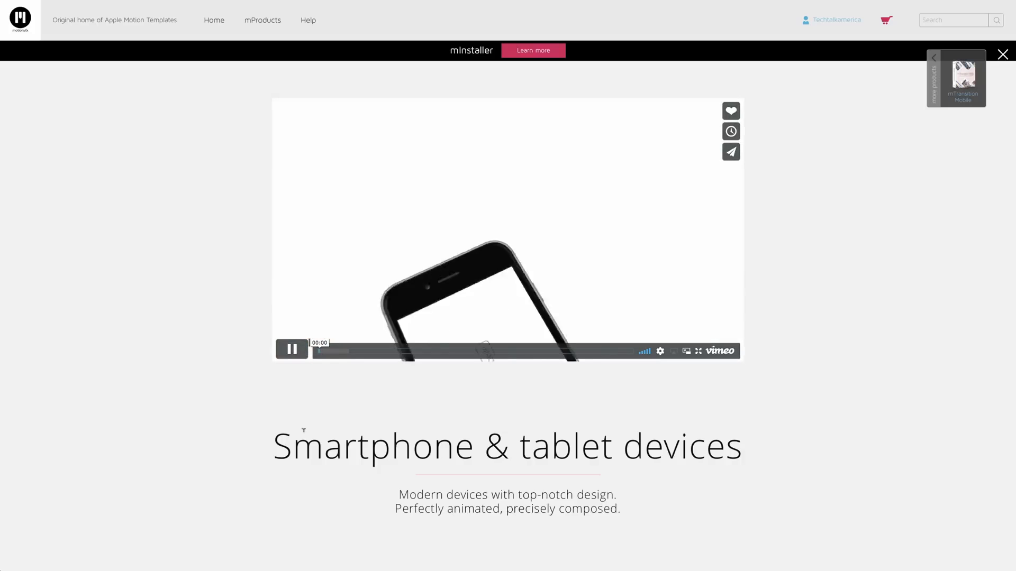
{"action": "scroll", "coordinate": [304, 430], "scroll_direction": "up", "scroll_amount": 2}
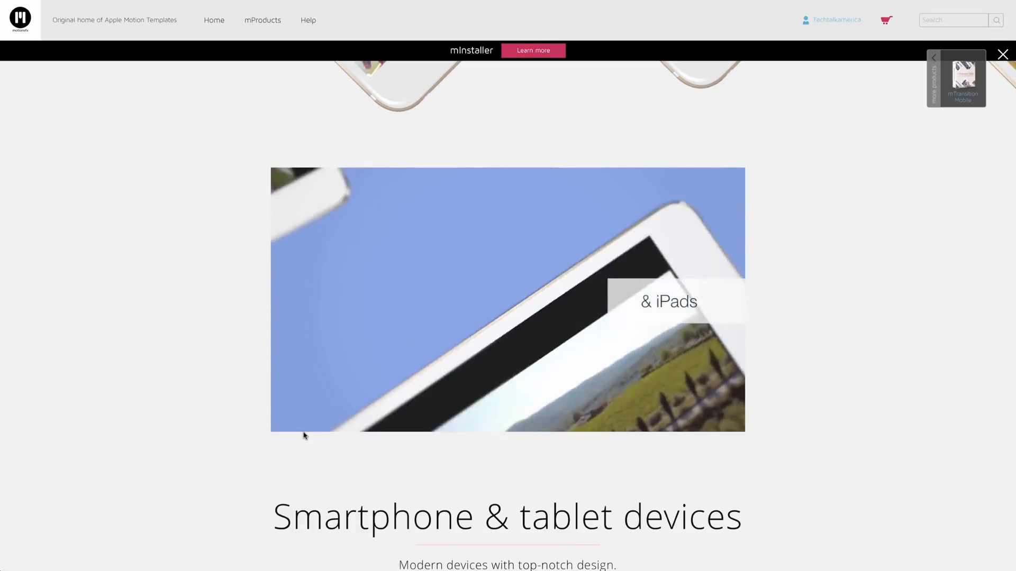
{"action": "scroll", "coordinate": [303, 429], "scroll_direction": "up", "scroll_amount": 10}
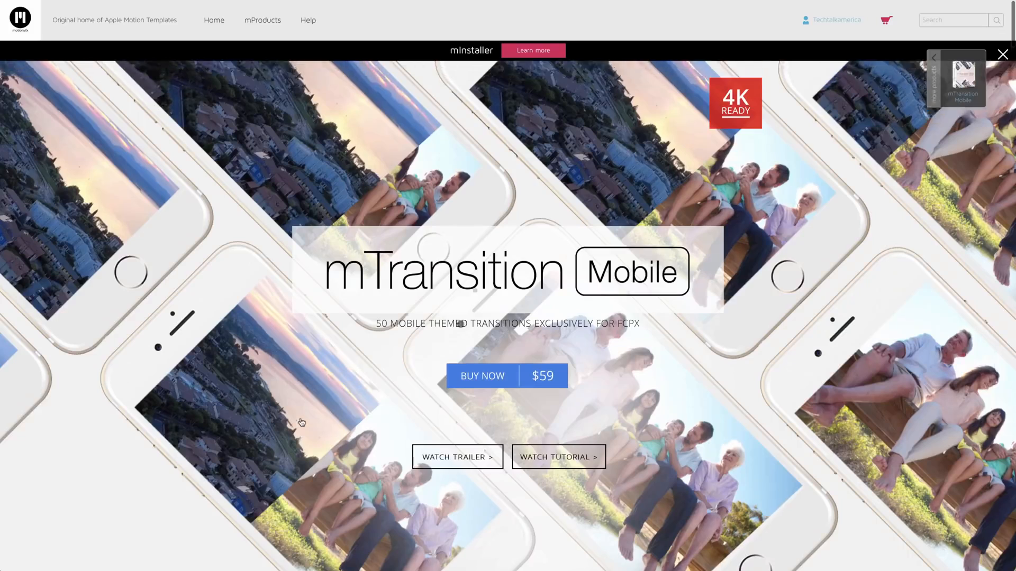
{"action": "scroll", "coordinate": [302, 422], "scroll_direction": "down", "scroll_amount": 1}
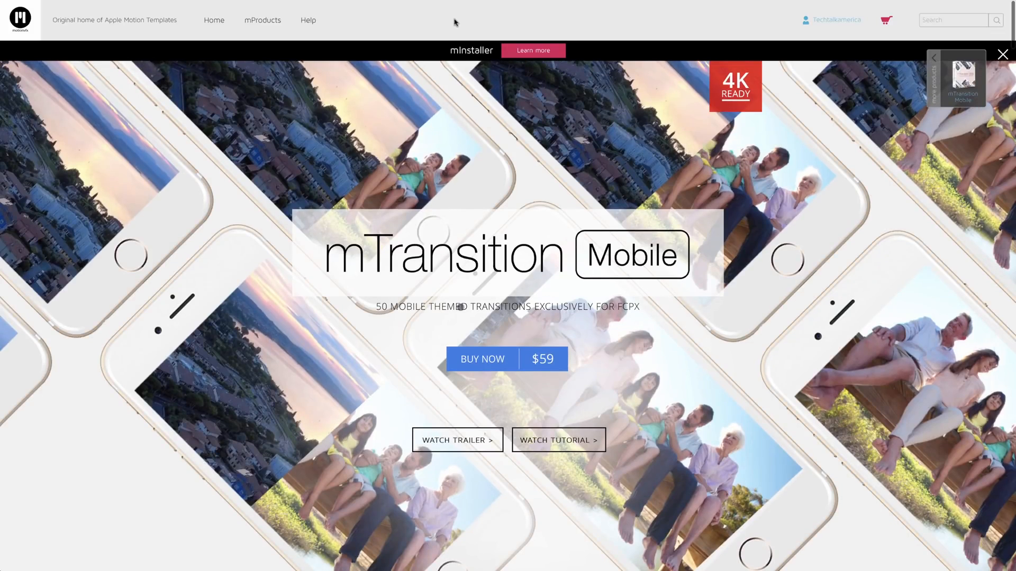
Switch to the mTitle Glitch FCPX page and scroll down to its trailer.
{"action": "mouse_move", "coordinate": [384, 3]}
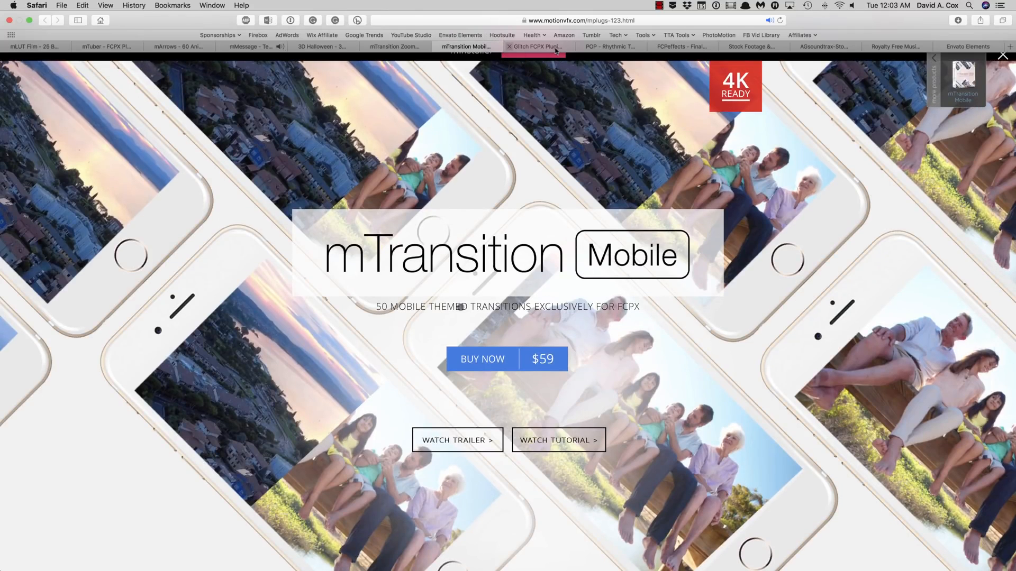
{"action": "left_click", "coordinate": [555, 50]}
{"action": "scroll", "coordinate": [508, 317], "scroll_direction": "down", "scroll_amount": 8}
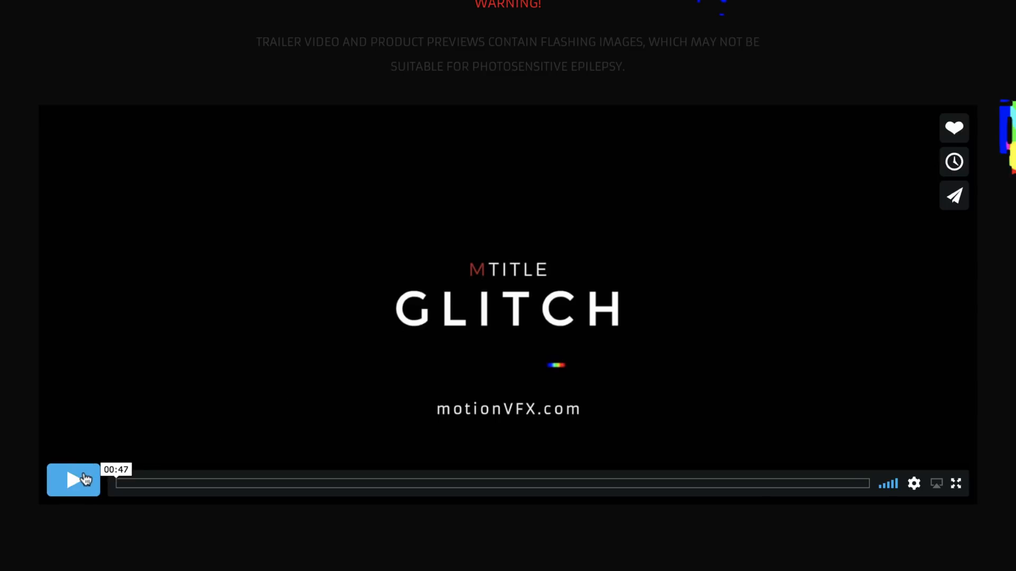
Play then pause the Glitch trailer, leave full screen, and open the mTitle POP page.
{"action": "left_click", "coordinate": [82, 479]}
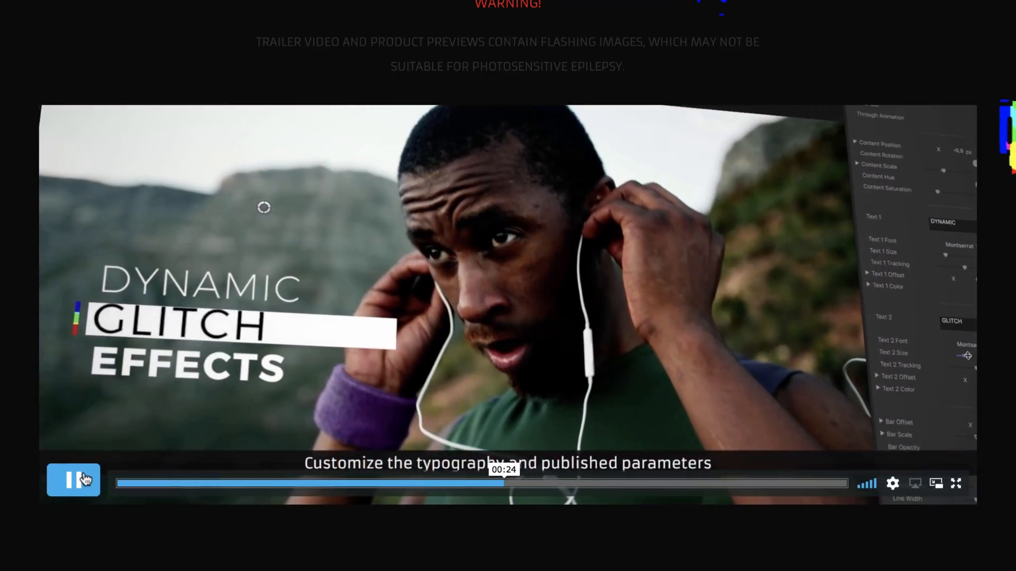
{"action": "left_click", "coordinate": [84, 478]}
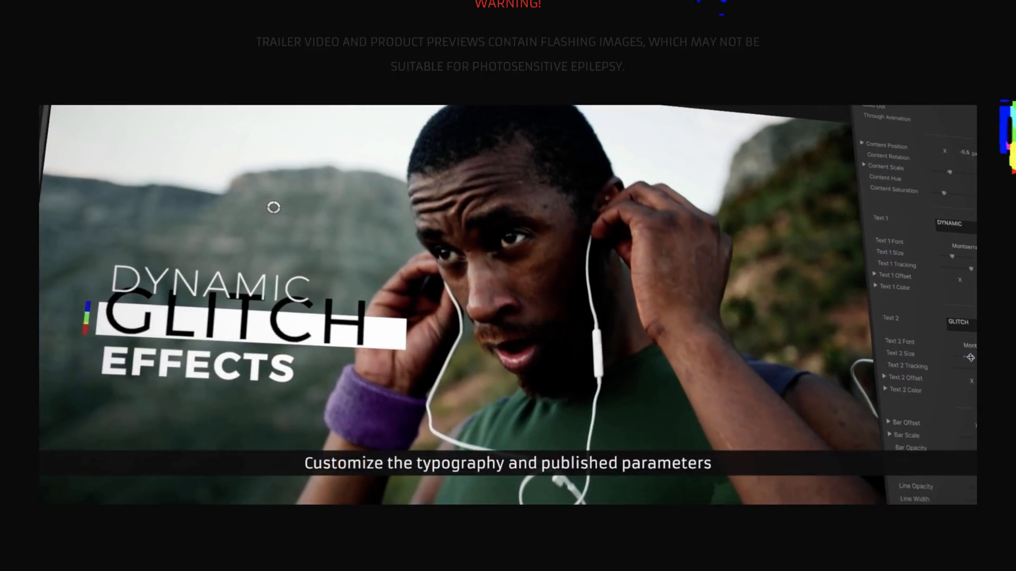
{"action": "key", "text": "Escape"}
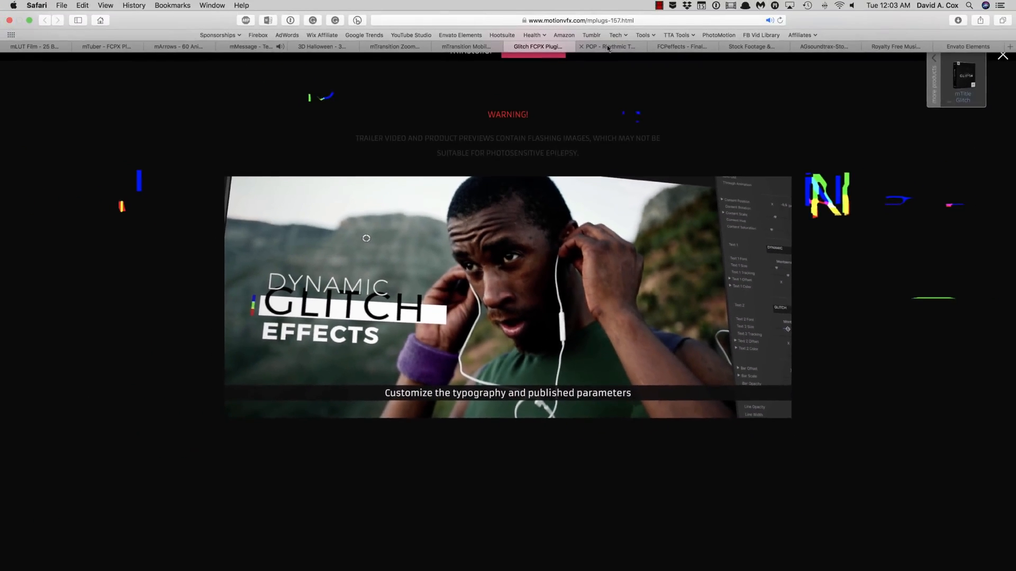
{"action": "left_click", "coordinate": [608, 47]}
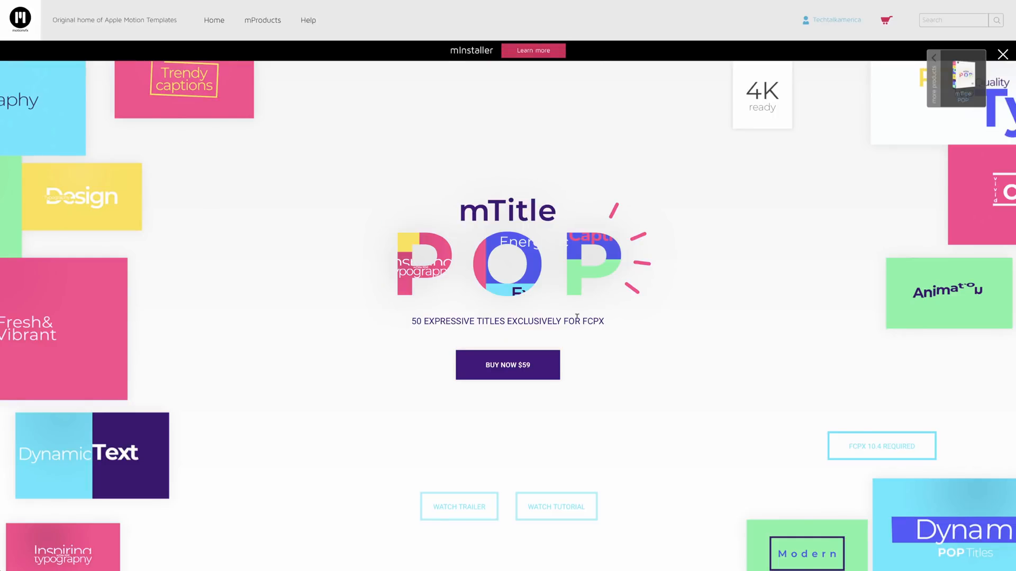
Play the mTitle POP trailer, then switch to the FCPeffects.com home page.
{"action": "scroll", "coordinate": [578, 316], "scroll_direction": "down", "scroll_amount": 8}
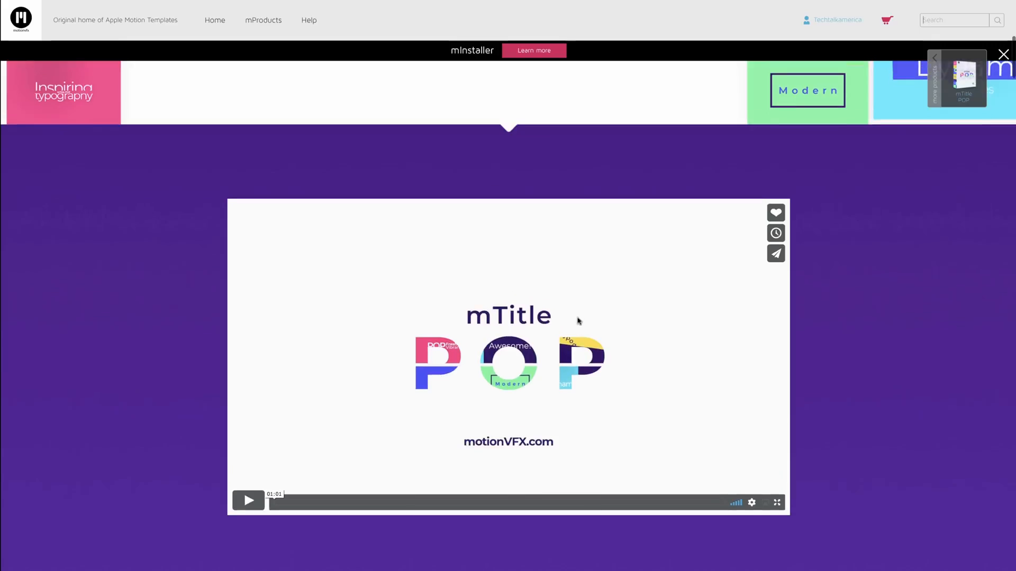
{"action": "left_click", "coordinate": [248, 507]}
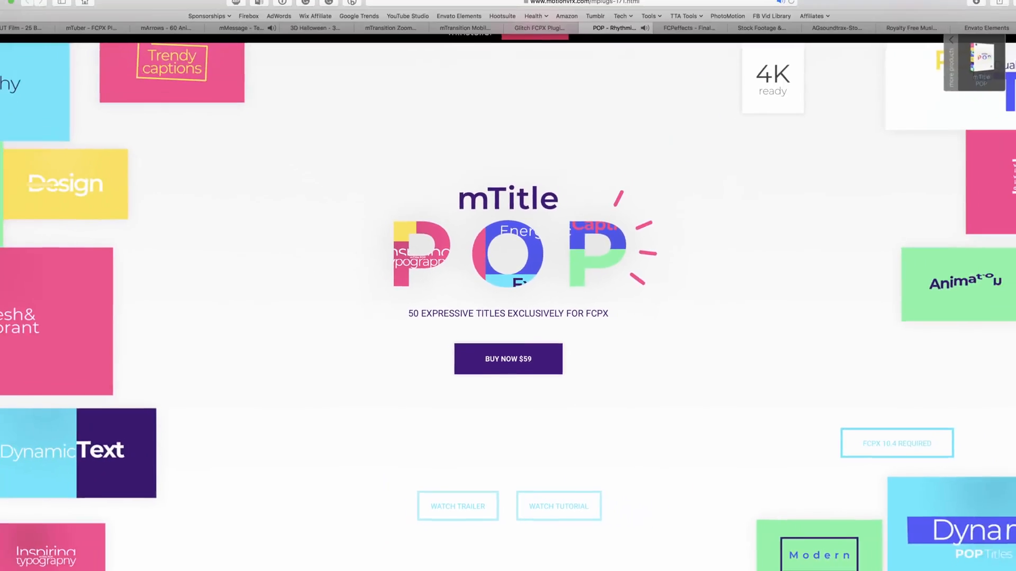
{"action": "left_click", "coordinate": [677, 47]}
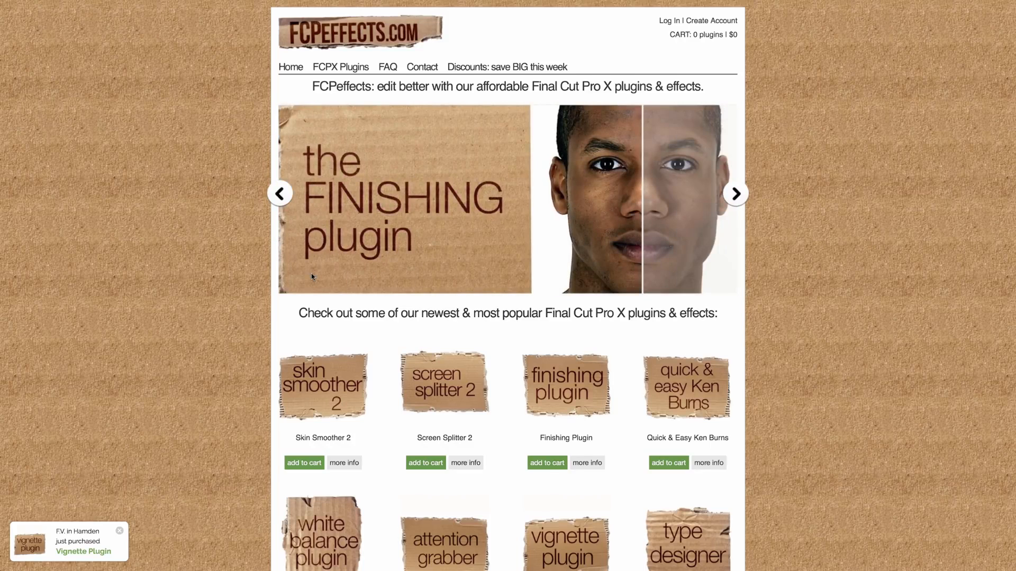
Scroll through the FCPeffects plugin catalogue grid.
{"action": "scroll", "coordinate": [312, 277], "scroll_direction": "down", "scroll_amount": 10}
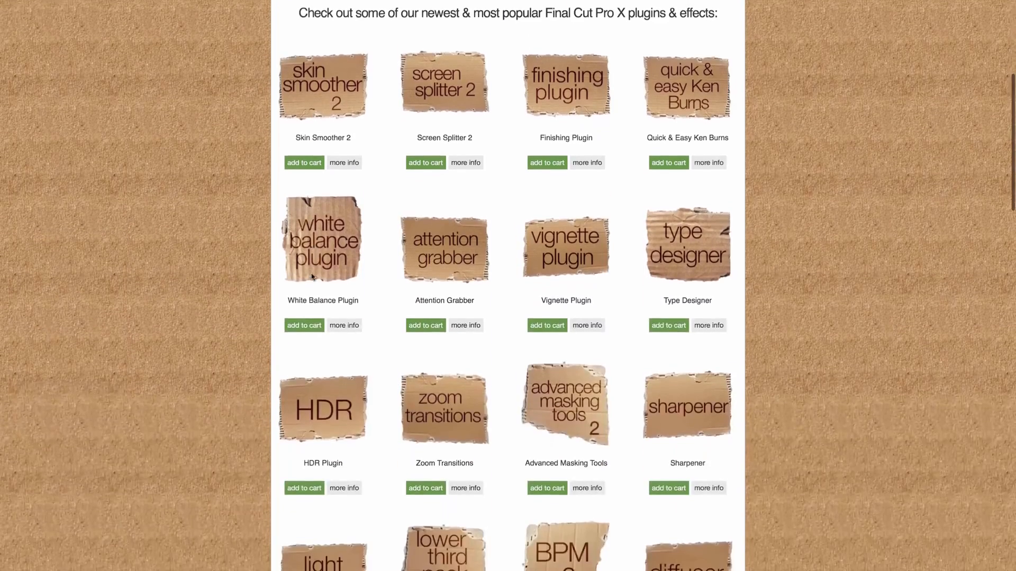
{"action": "scroll", "coordinate": [314, 277], "scroll_direction": "down", "scroll_amount": 10}
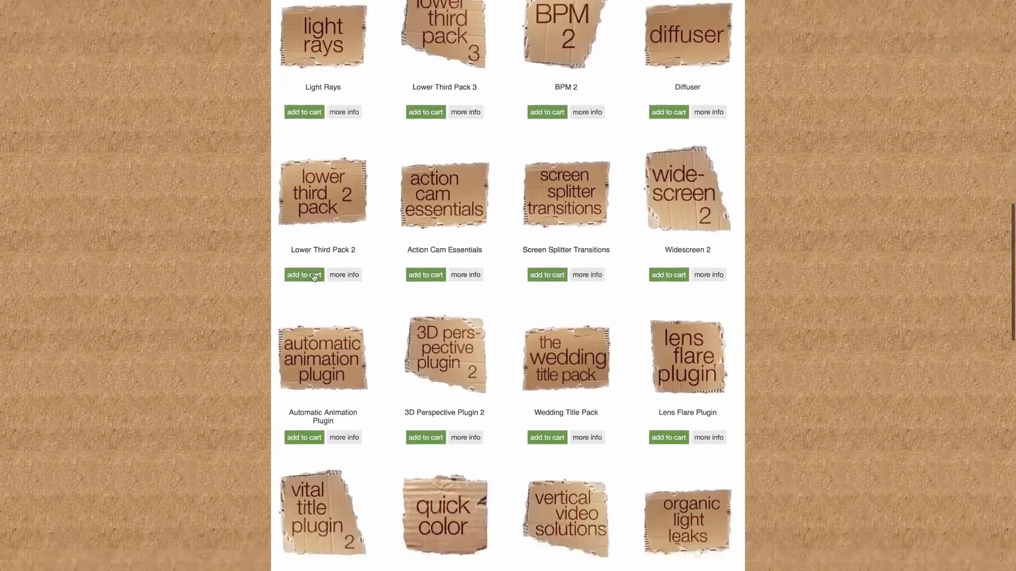
{"action": "scroll", "coordinate": [313, 277], "scroll_direction": "down", "scroll_amount": 7}
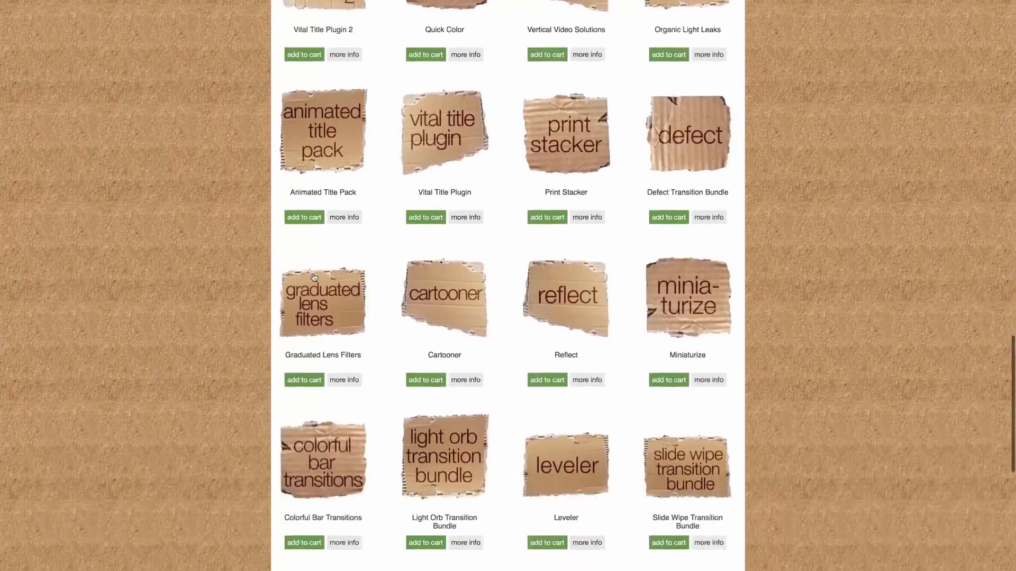
{"action": "scroll", "coordinate": [314, 276], "scroll_direction": "up", "scroll_amount": 5}
{"action": "scroll", "coordinate": [314, 276], "scroll_direction": "up", "scroll_amount": 3}
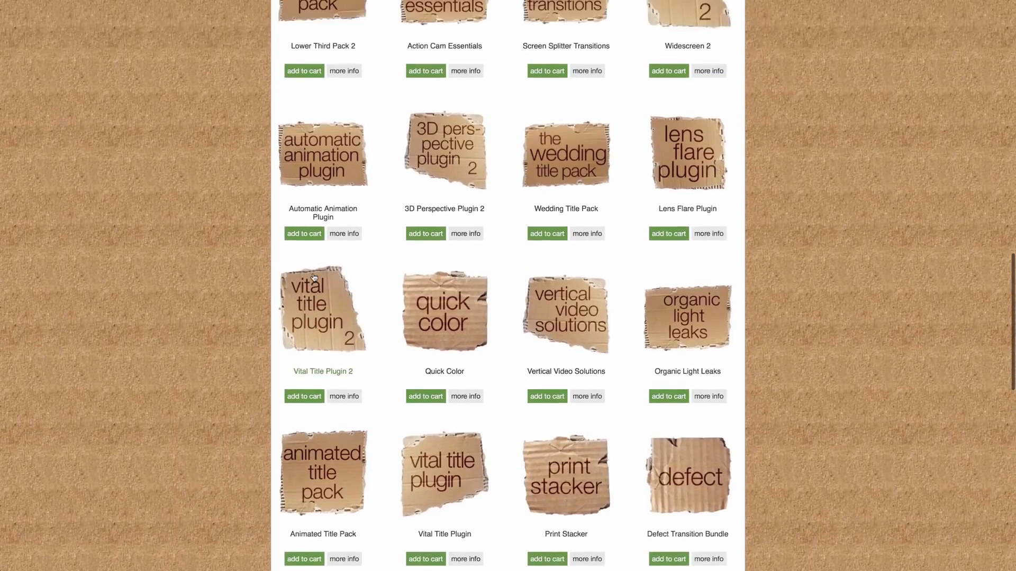
{"action": "scroll", "coordinate": [313, 278], "scroll_direction": "up", "scroll_amount": 2}
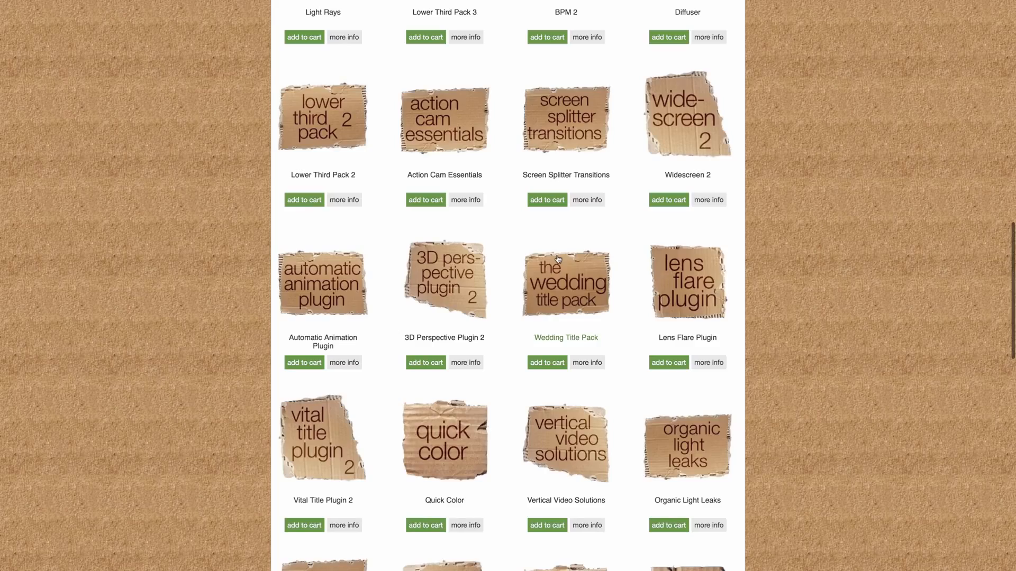
{"action": "scroll", "coordinate": [697, 297], "scroll_direction": "up", "scroll_amount": 15}
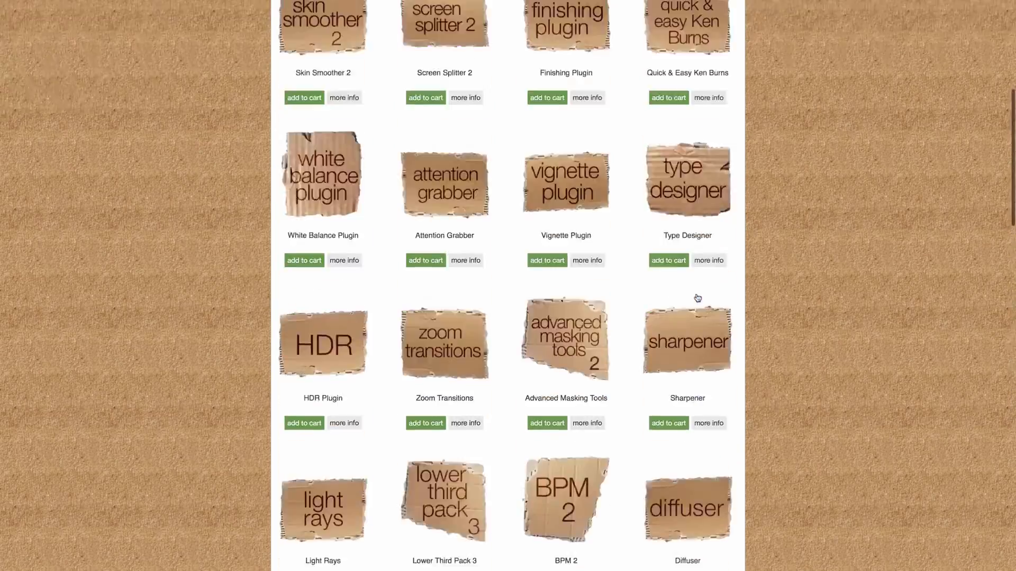
{"action": "scroll", "coordinate": [697, 298], "scroll_direction": "down", "scroll_amount": 2}
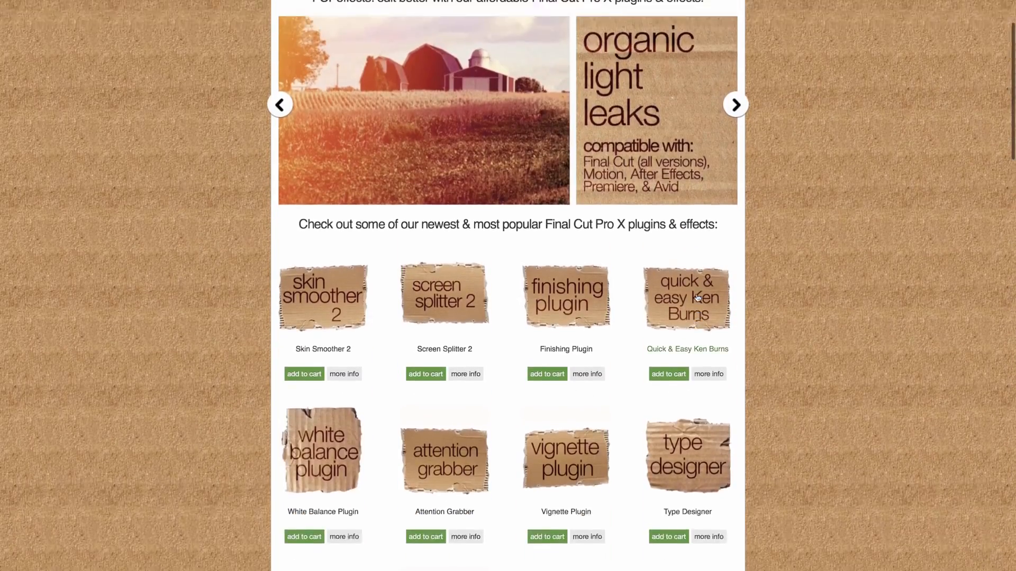
{"action": "scroll", "coordinate": [697, 298], "scroll_direction": "up", "scroll_amount": 2}
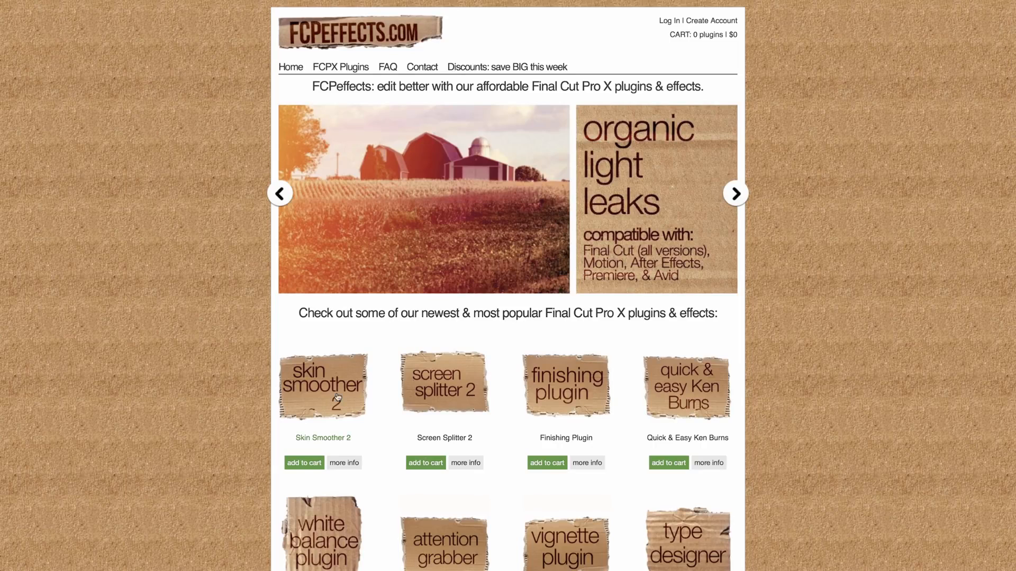
Open Skin Smoother 2 and scroll to its features, $49 price and Add To Cart.
{"action": "left_click", "coordinate": [311, 393]}
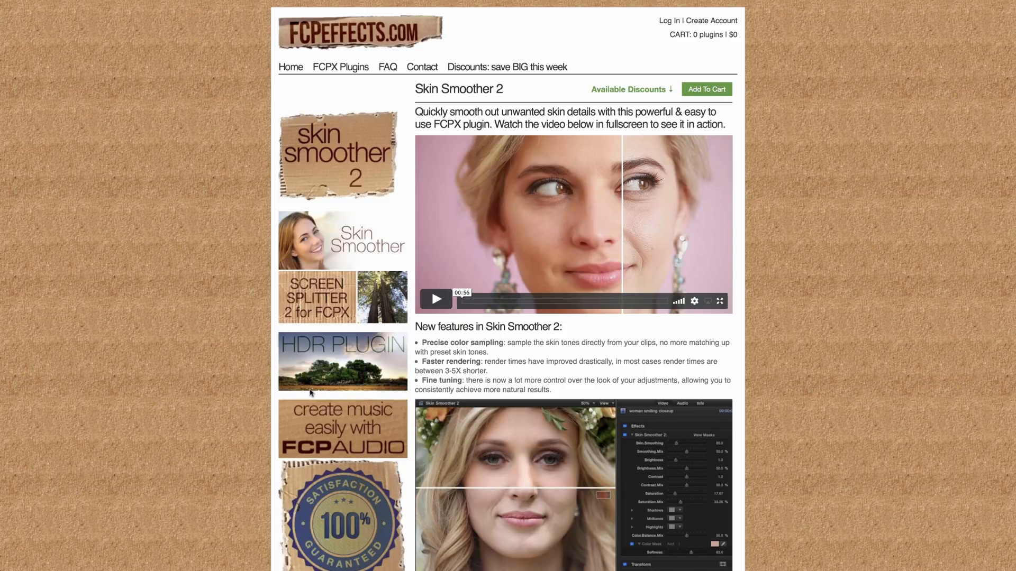
{"action": "scroll", "coordinate": [310, 392], "scroll_direction": "down", "scroll_amount": 2}
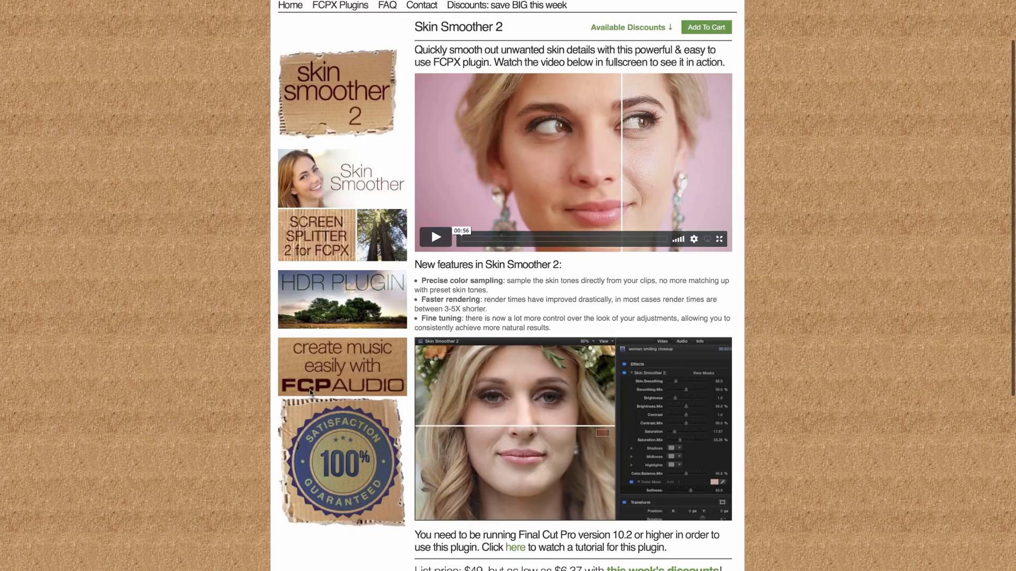
{"action": "scroll", "coordinate": [310, 392], "scroll_direction": "down", "scroll_amount": 2}
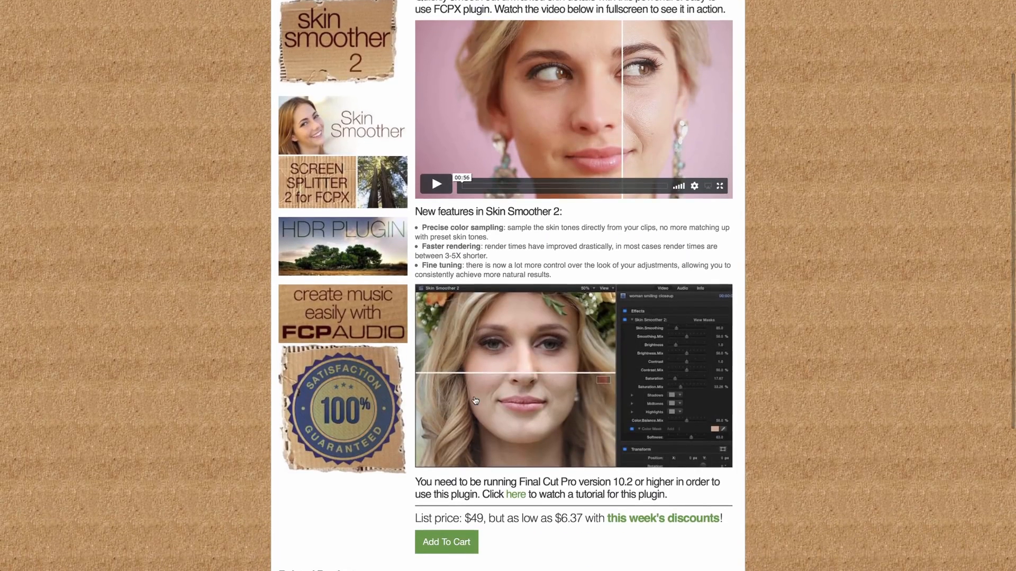
{"action": "scroll", "coordinate": [475, 401], "scroll_direction": "down", "scroll_amount": 2}
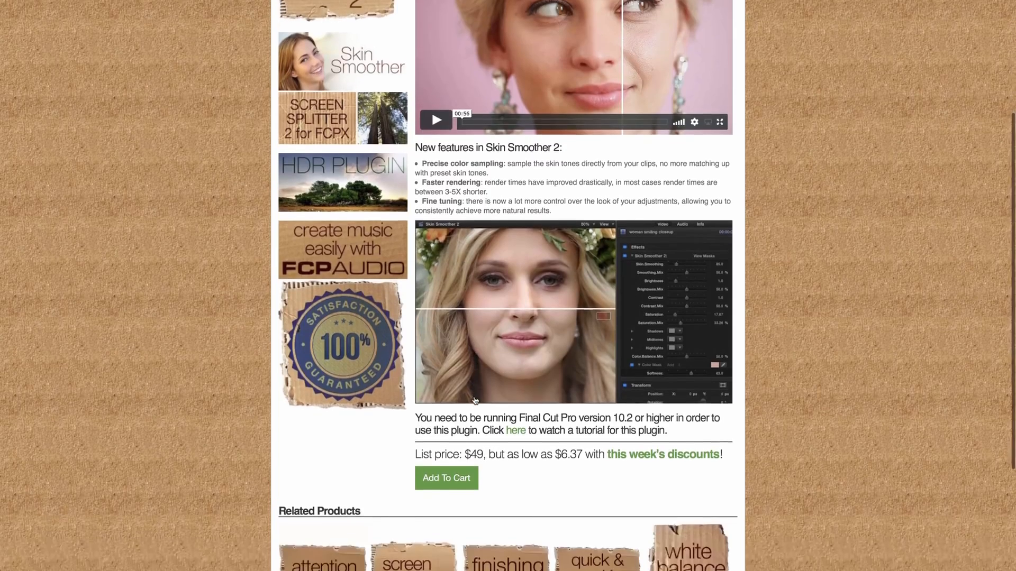
{"action": "scroll", "coordinate": [475, 400], "scroll_direction": "up", "scroll_amount": 5}
{"action": "scroll", "coordinate": [475, 401], "scroll_direction": "up", "scroll_amount": 1}
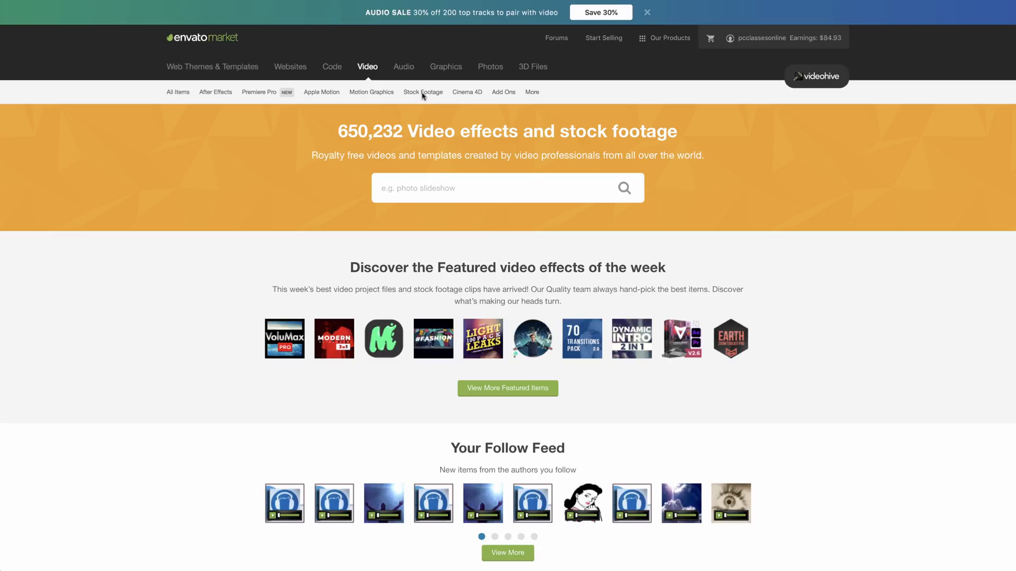
Show VideoHive's Kids stock footage and browse from the hacking-boy clips down to park and birthday clips.
{"action": "mouse_move", "coordinate": [422, 93]}
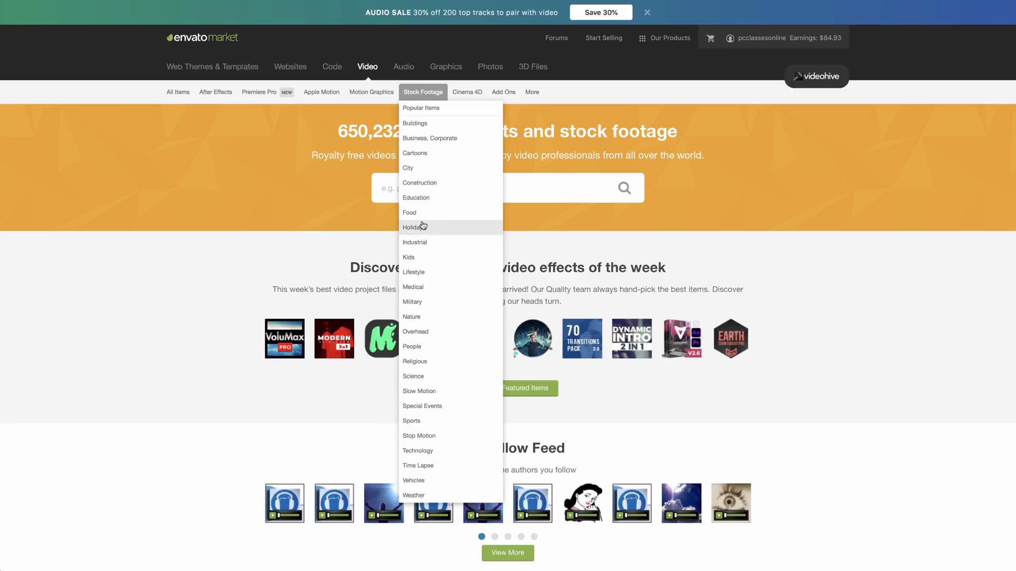
{"action": "left_click", "coordinate": [408, 258]}
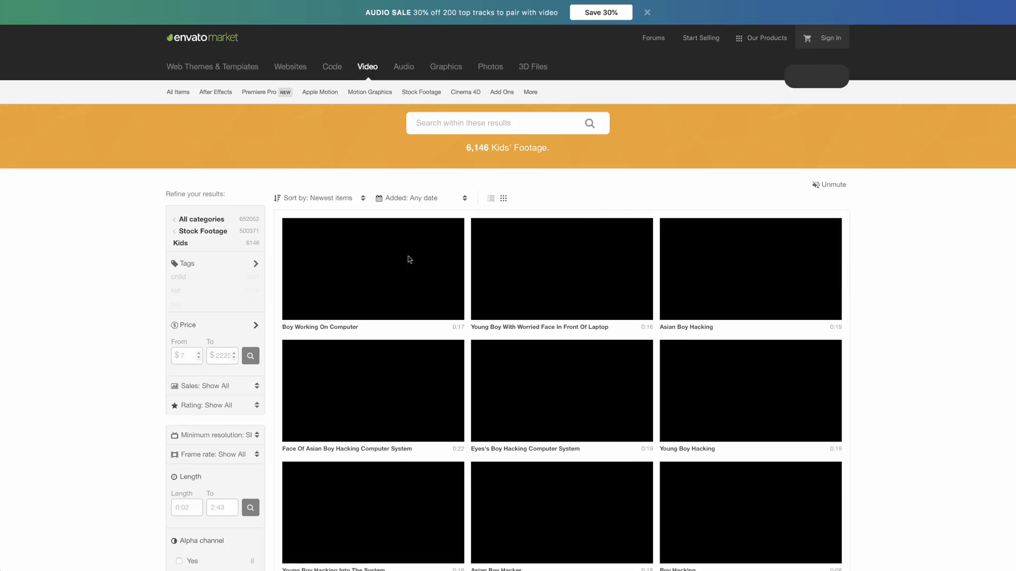
{"action": "scroll", "coordinate": [409, 258], "scroll_direction": "down", "scroll_amount": 8}
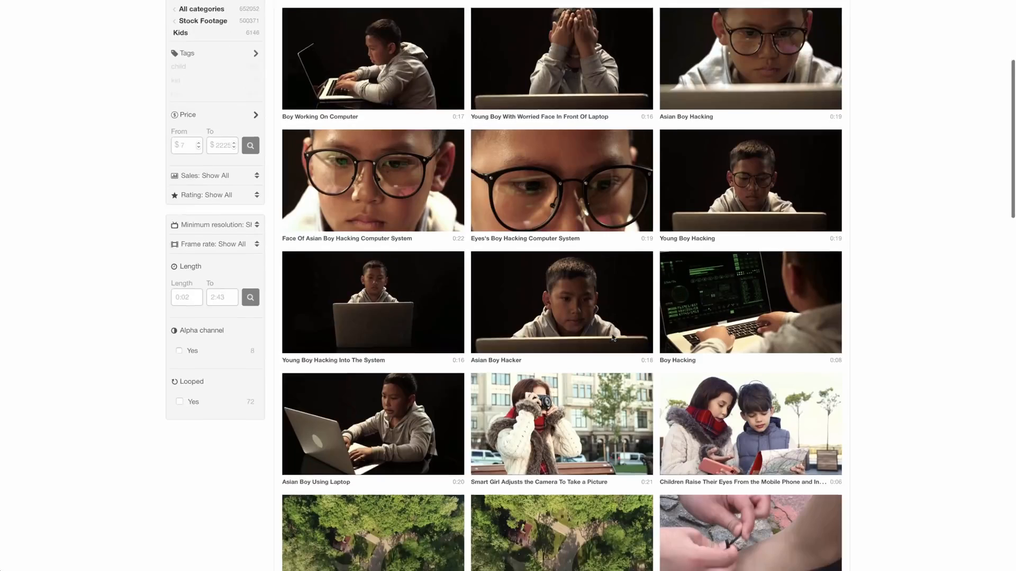
{"action": "scroll", "coordinate": [666, 391], "scroll_direction": "down", "scroll_amount": 7}
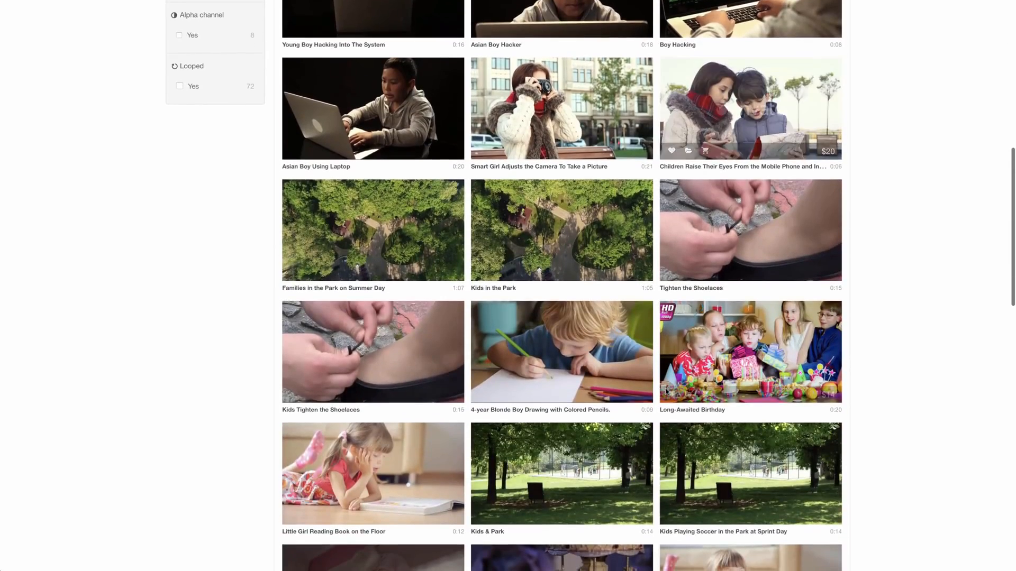
{"action": "scroll", "coordinate": [666, 391], "scroll_direction": "down", "scroll_amount": 6}
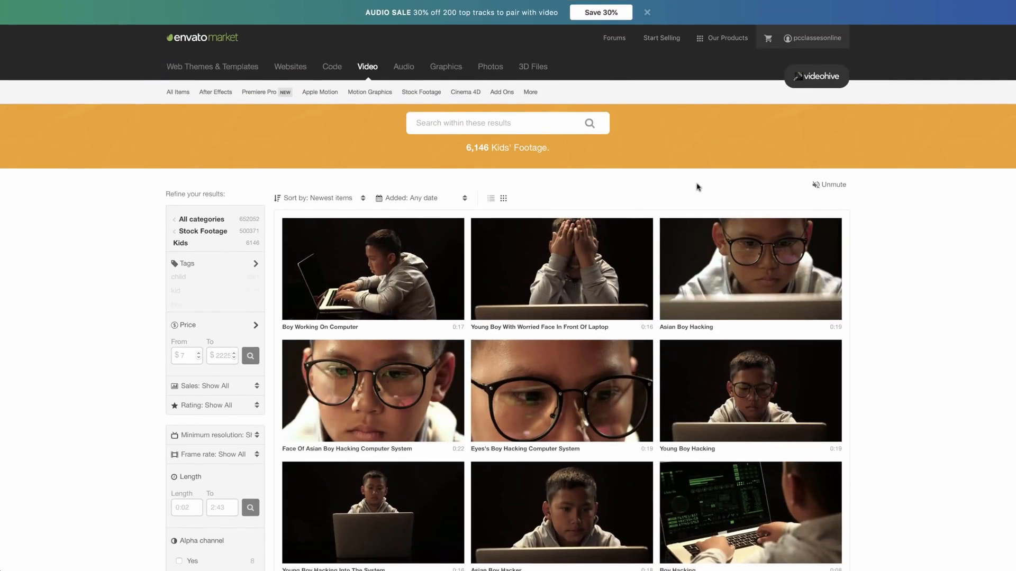
{"action": "scroll", "coordinate": [696, 186], "scroll_direction": "down", "scroll_amount": 8}
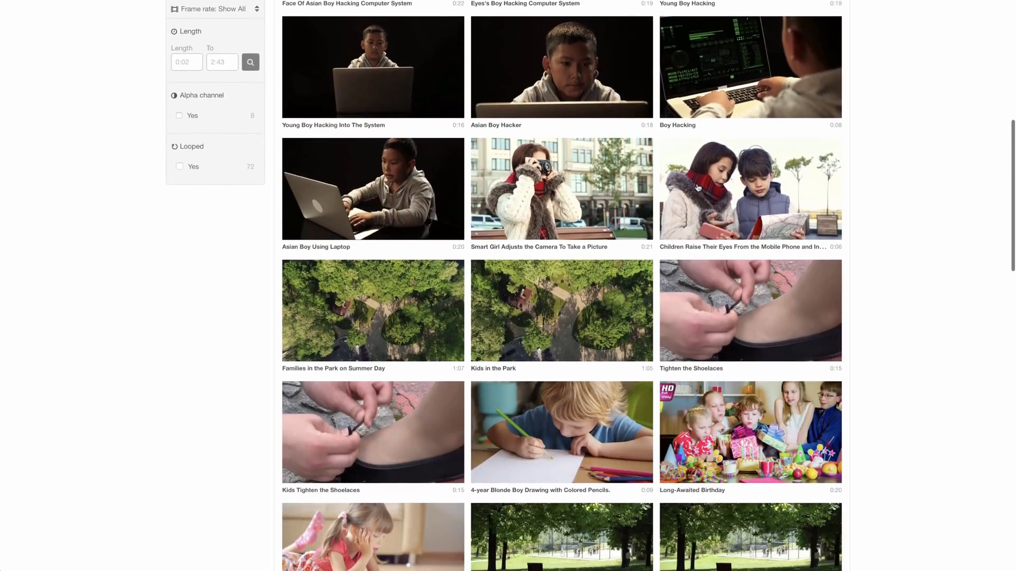
{"action": "scroll", "coordinate": [696, 186], "scroll_direction": "down", "scroll_amount": 6}
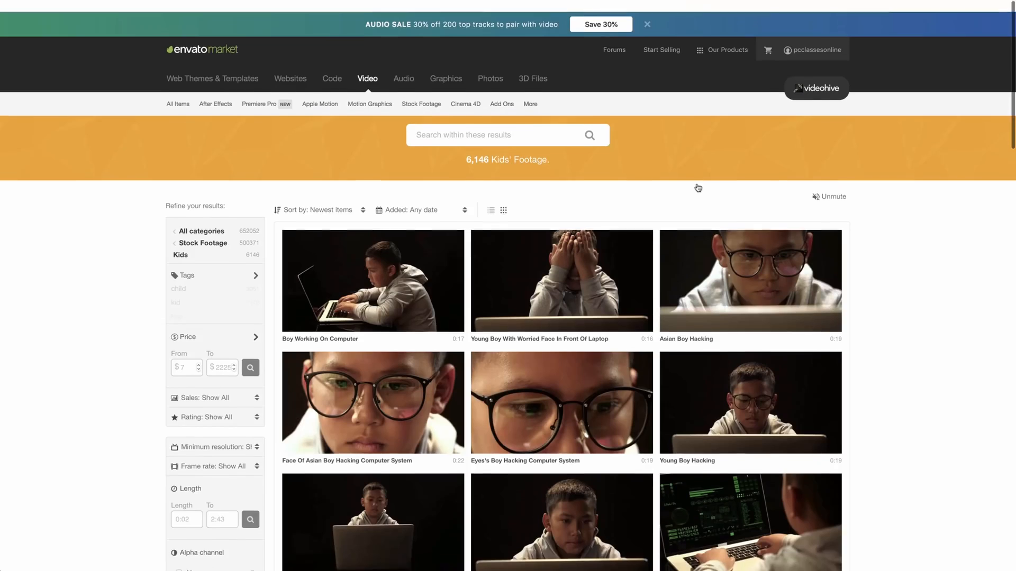
{"action": "scroll", "coordinate": [696, 185], "scroll_direction": "down", "scroll_amount": 1}
{"action": "left_click", "coordinate": [489, 117]}
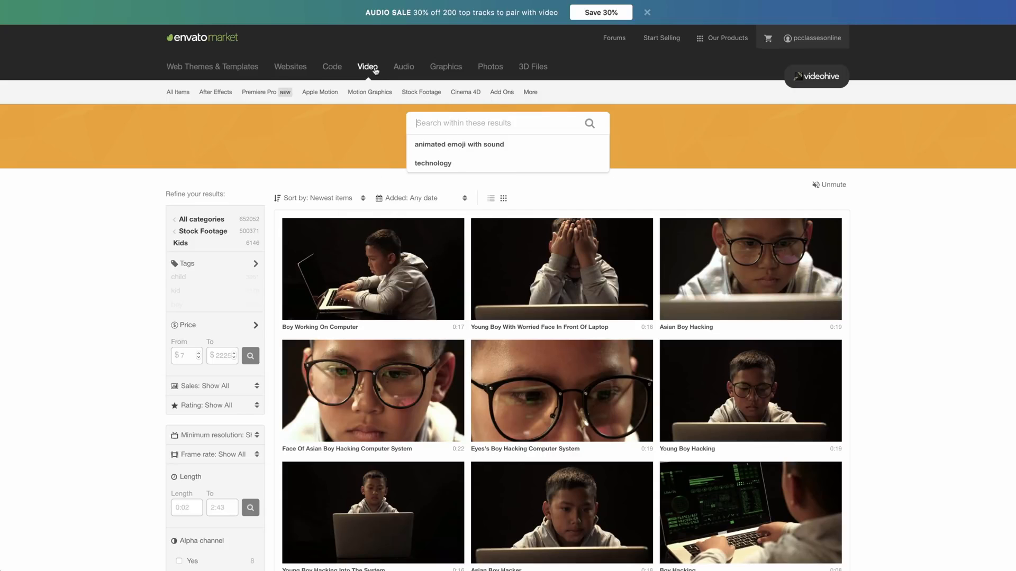
{"action": "mouse_move", "coordinate": [420, 92]}
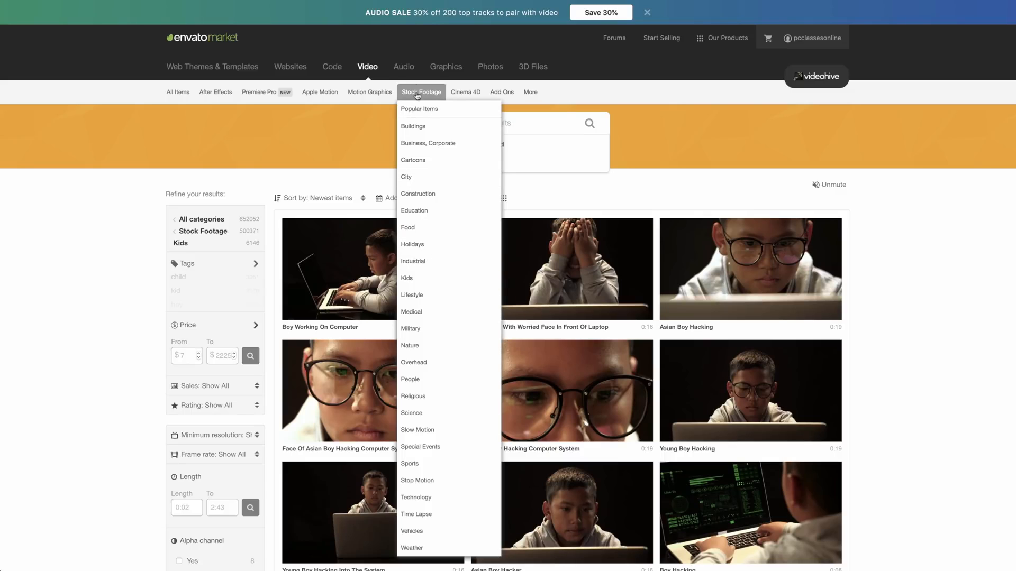
Search VideoHive's After Effects templates for 'logo' and scroll through the results.
{"action": "left_click", "coordinate": [214, 92]}
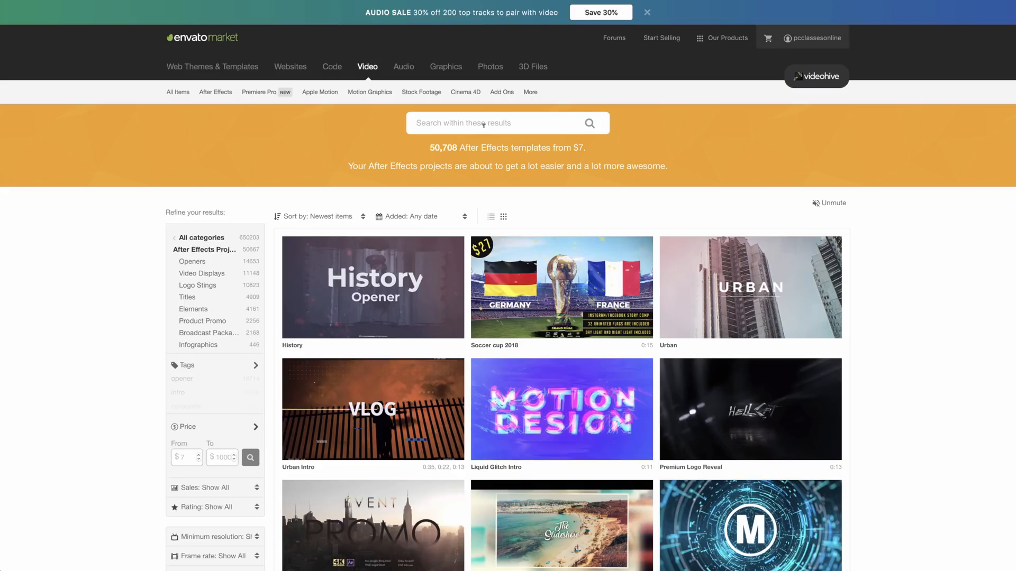
{"action": "left_click", "coordinate": [516, 126]}
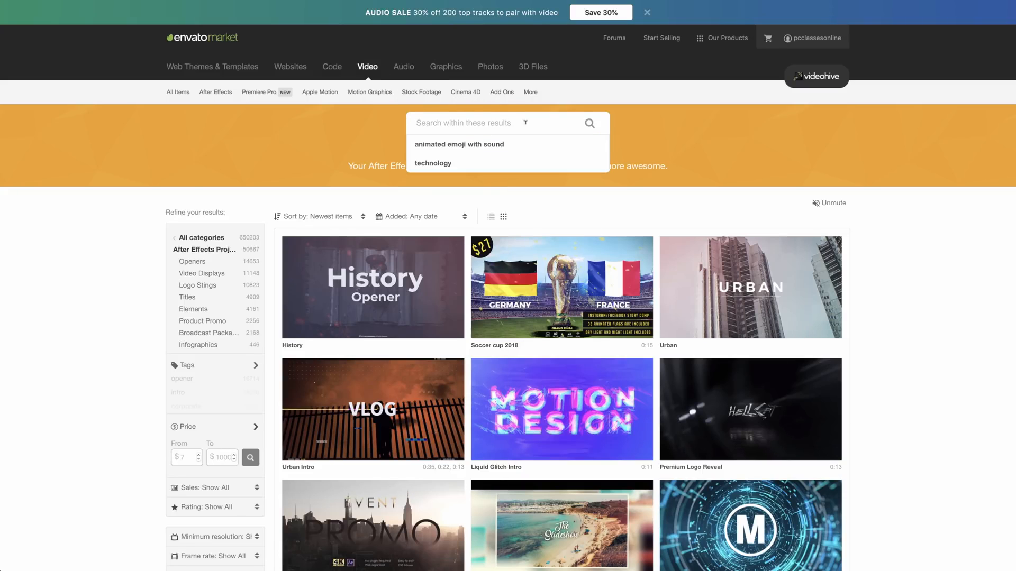
{"action": "type", "text": "logo"}
{"action": "key", "text": "Return"}
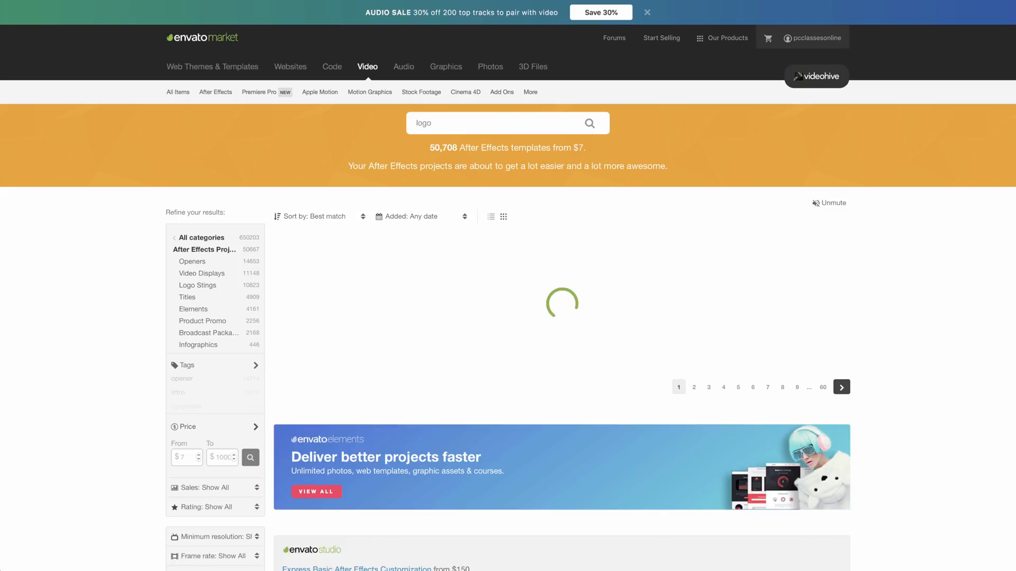
{"action": "scroll", "coordinate": [410, 311], "scroll_direction": "down", "scroll_amount": 15}
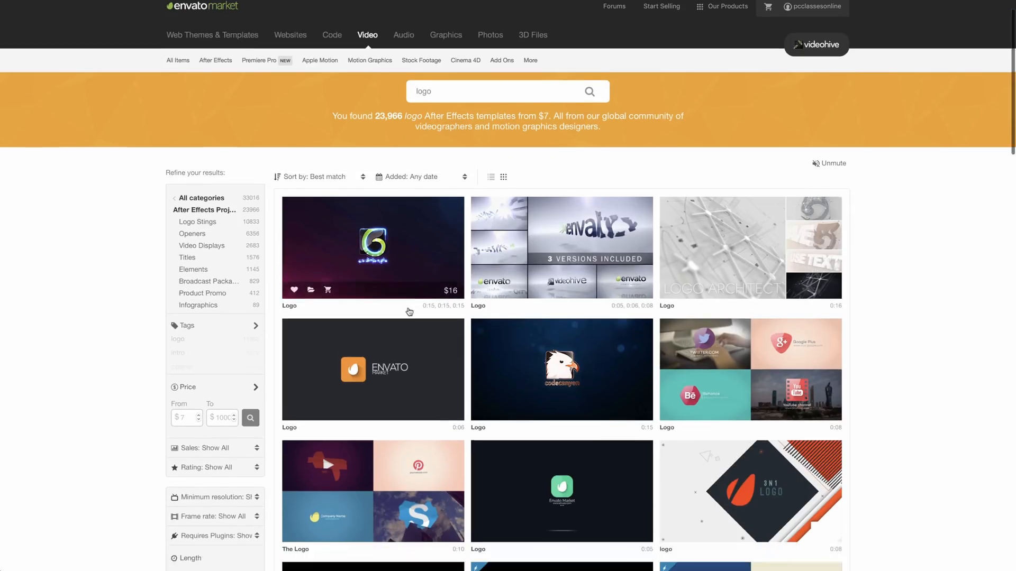
{"action": "scroll", "coordinate": [409, 312], "scroll_direction": "down", "scroll_amount": 5}
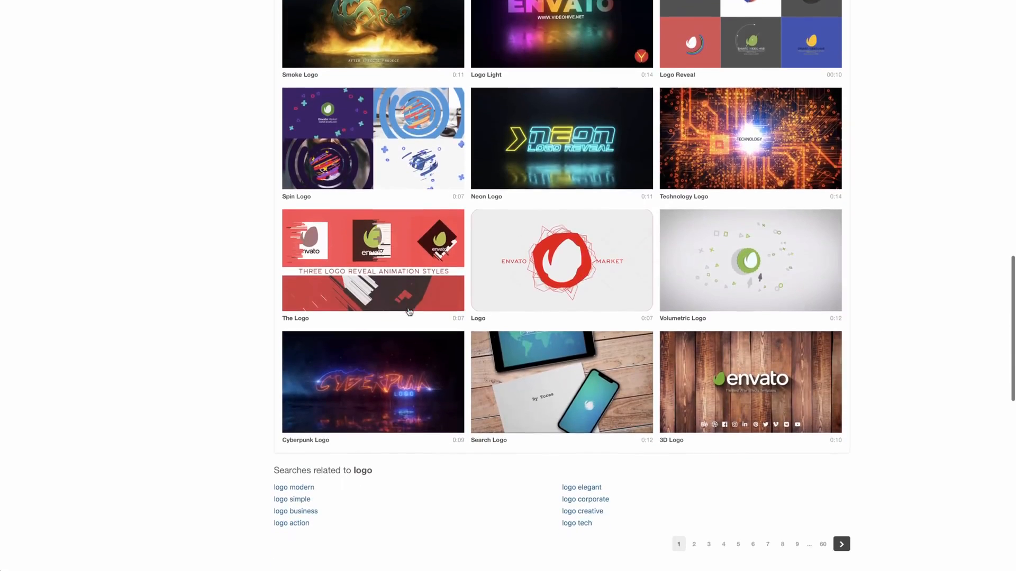
Open the Cyberpunk Logo item, watch its preview, and switch to the Extended License ($99).
{"action": "mouse_move", "coordinate": [372, 366]}
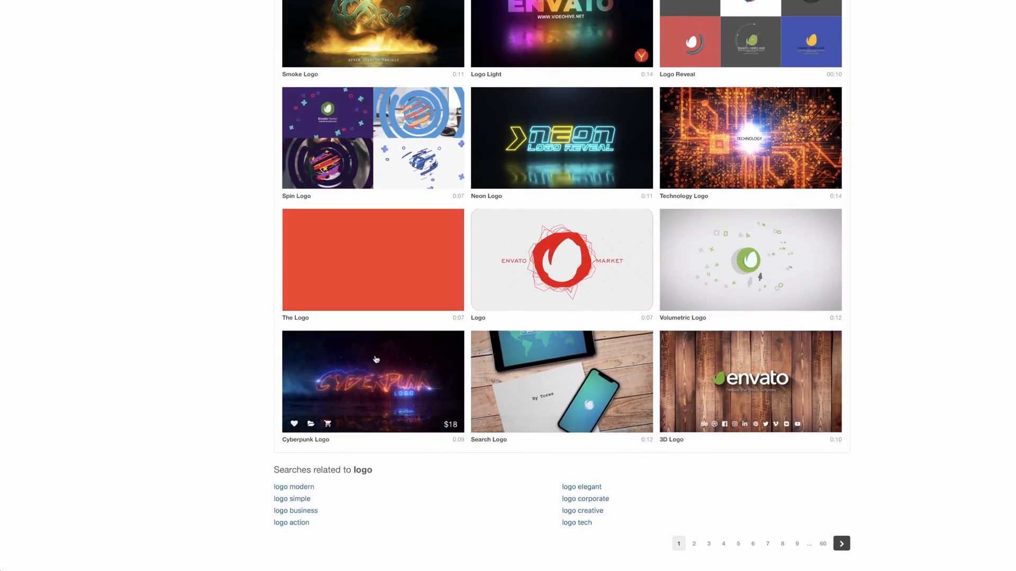
{"action": "left_click", "coordinate": [372, 367]}
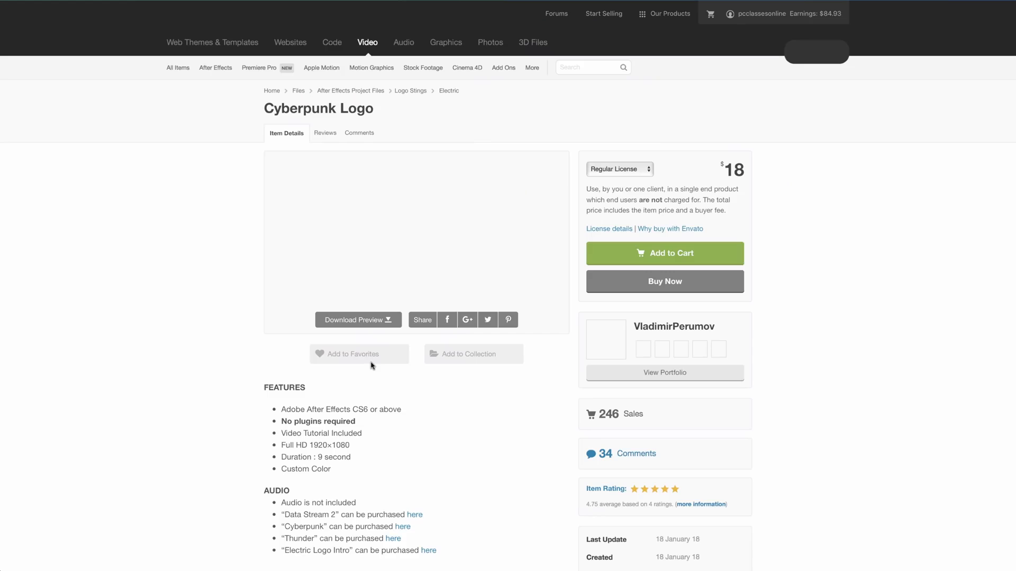
{"action": "left_click", "coordinate": [416, 264]}
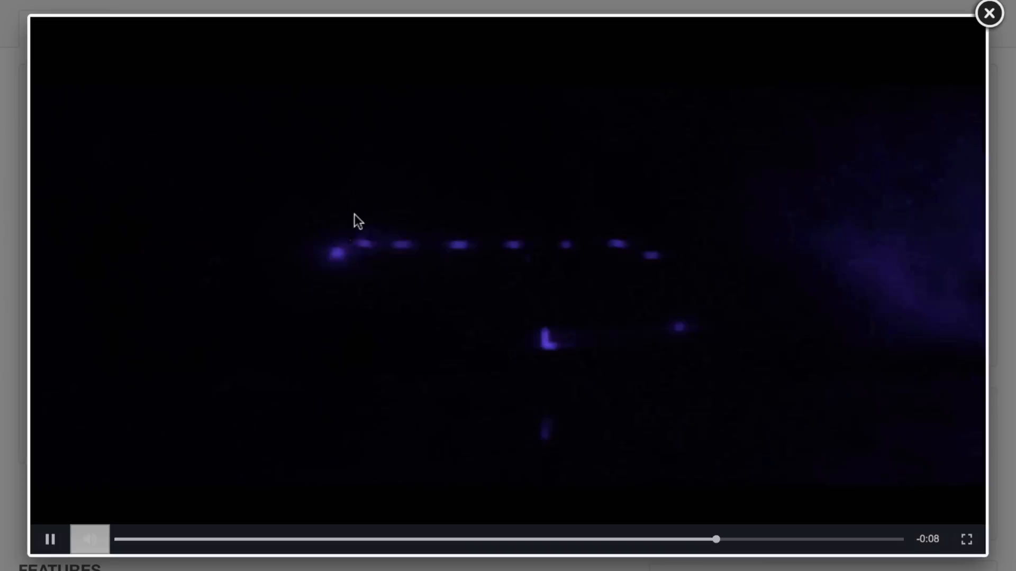
{"action": "left_click", "coordinate": [989, 14]}
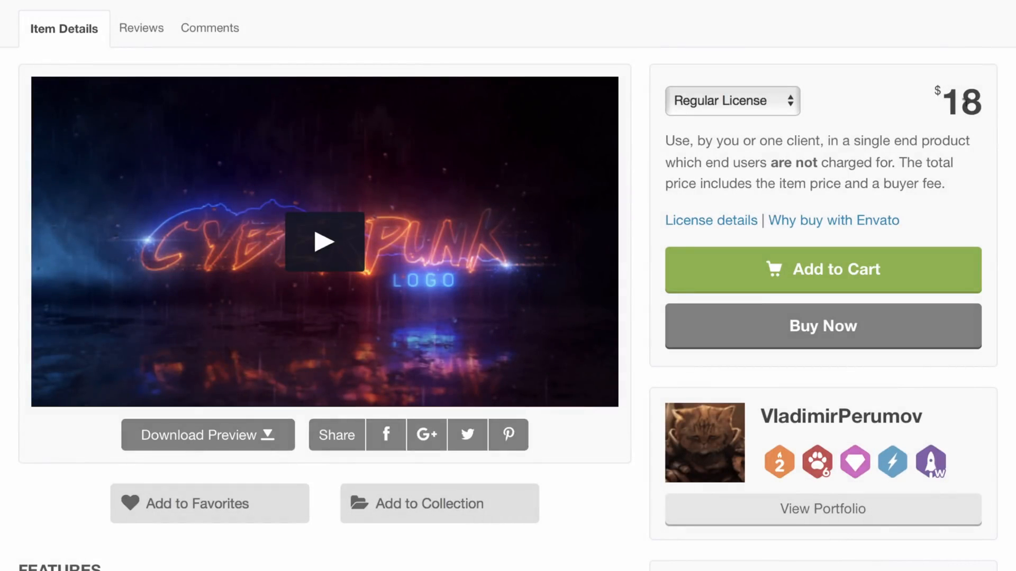
{"action": "left_click", "coordinate": [787, 96]}
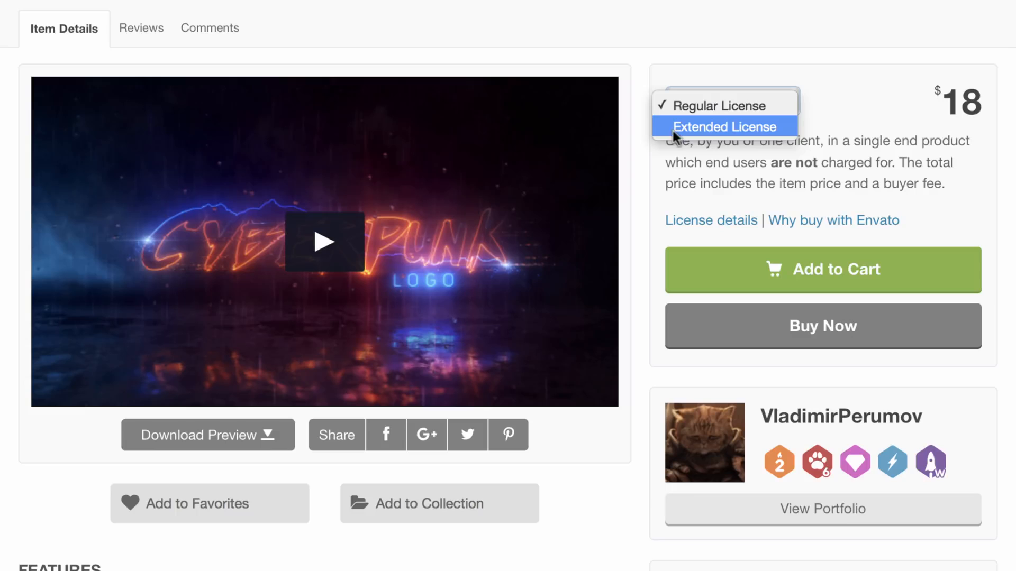
{"action": "left_click", "coordinate": [750, 128]}
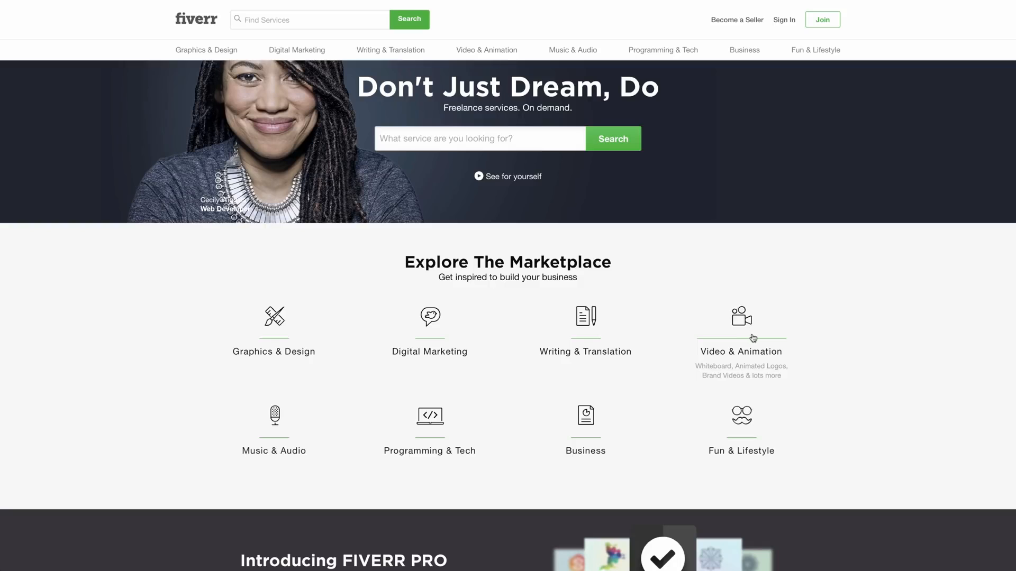
Search Fiverr for 'videohive' gigs and sort them by Best Selling.
{"action": "left_click", "coordinate": [483, 138]}
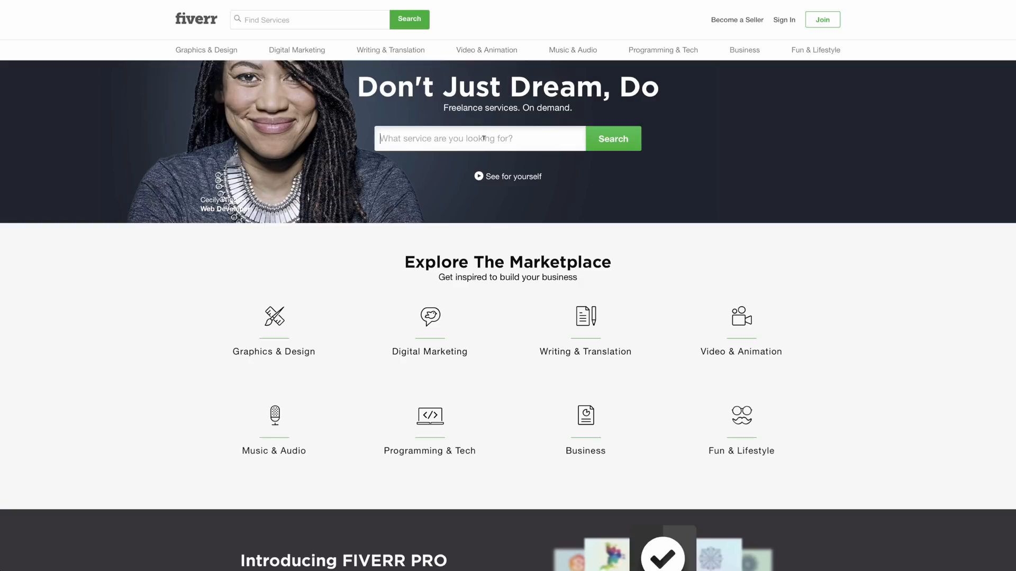
{"action": "type", "text": "videohive"}
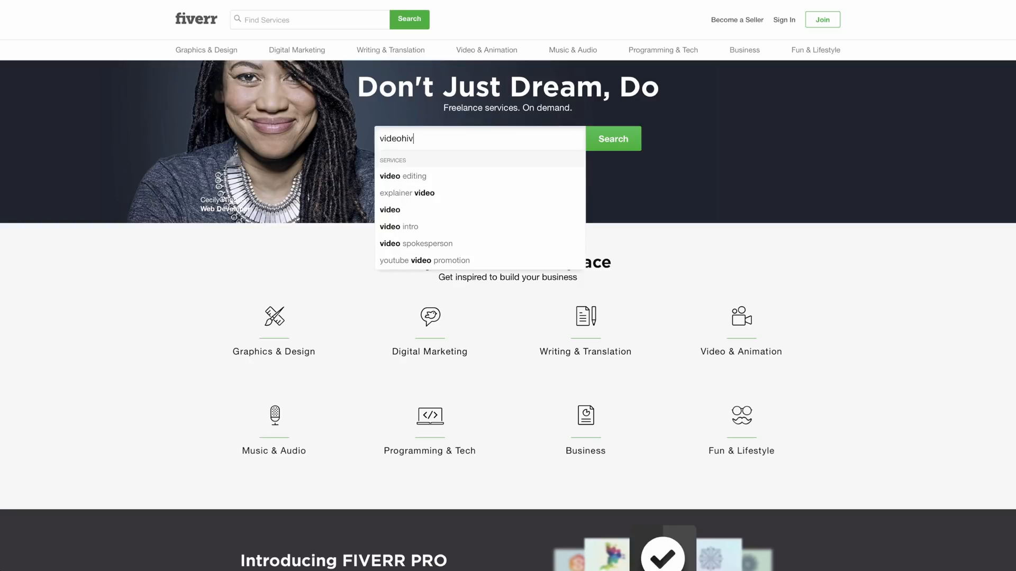
{"action": "key", "text": "Return"}
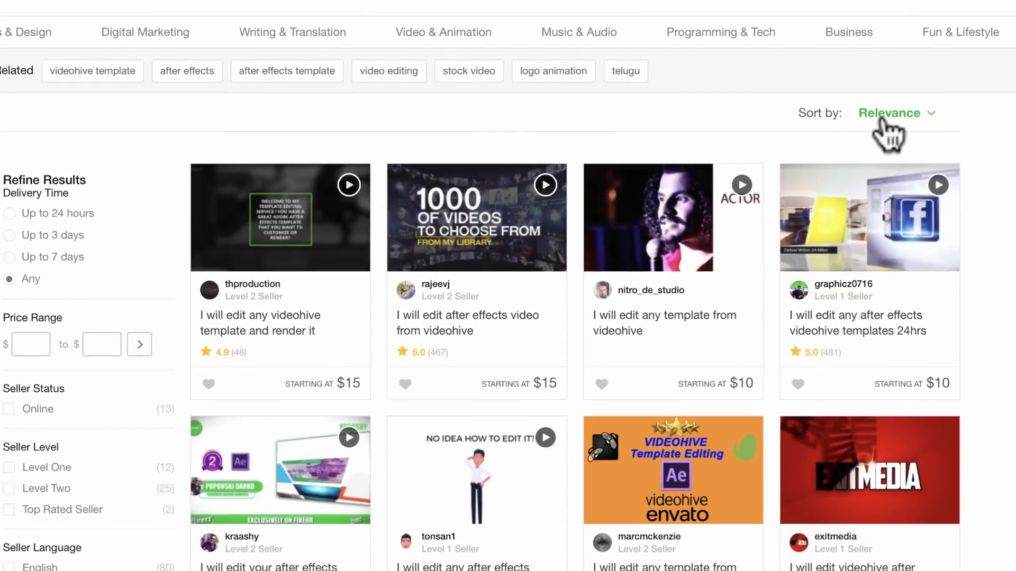
{"action": "left_click", "coordinate": [923, 115]}
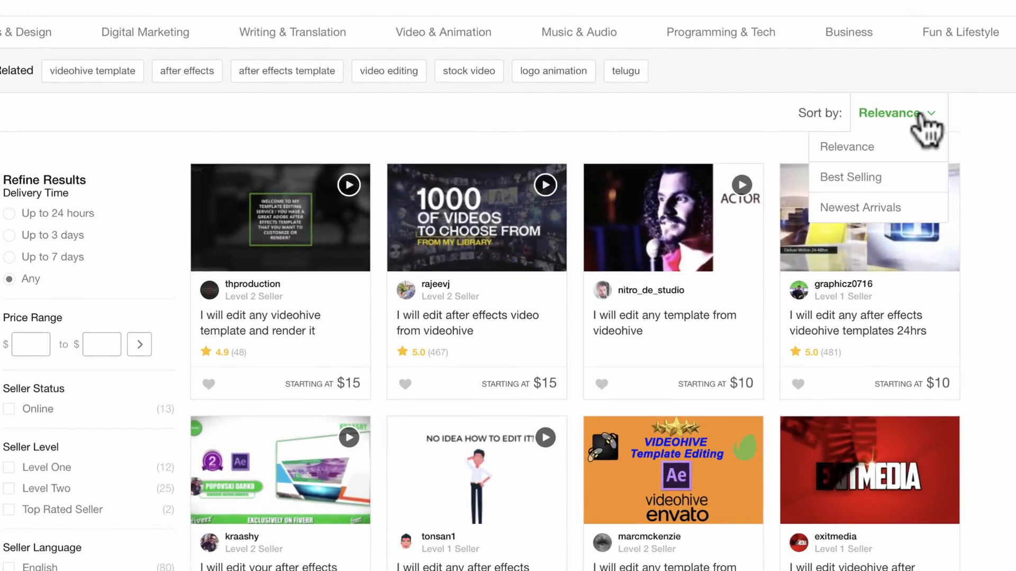
{"action": "left_click", "coordinate": [882, 176]}
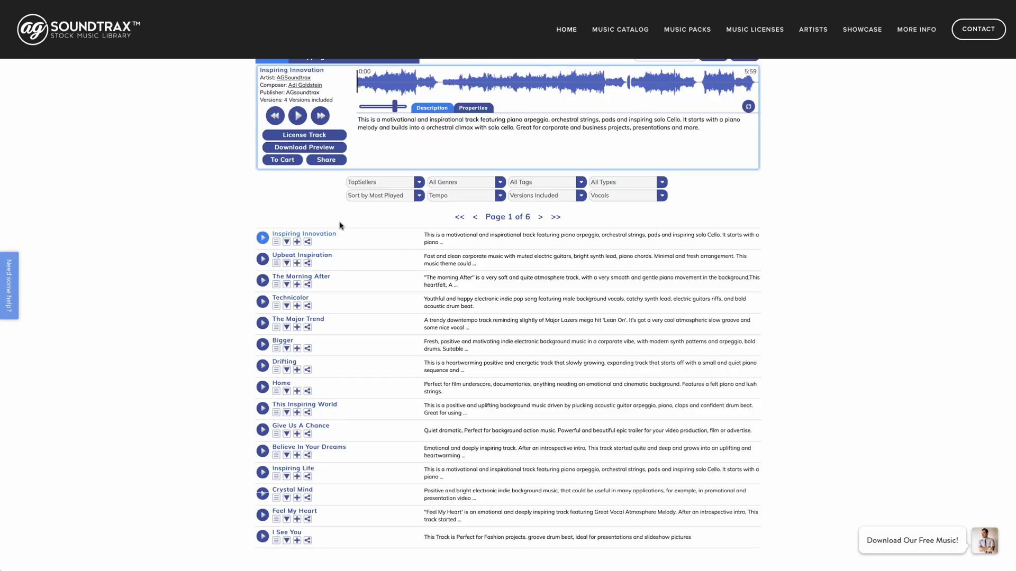
Scroll the AG SoundTrax music track list back up to the top.
{"action": "scroll", "coordinate": [339, 225], "scroll_direction": "up", "scroll_amount": 15}
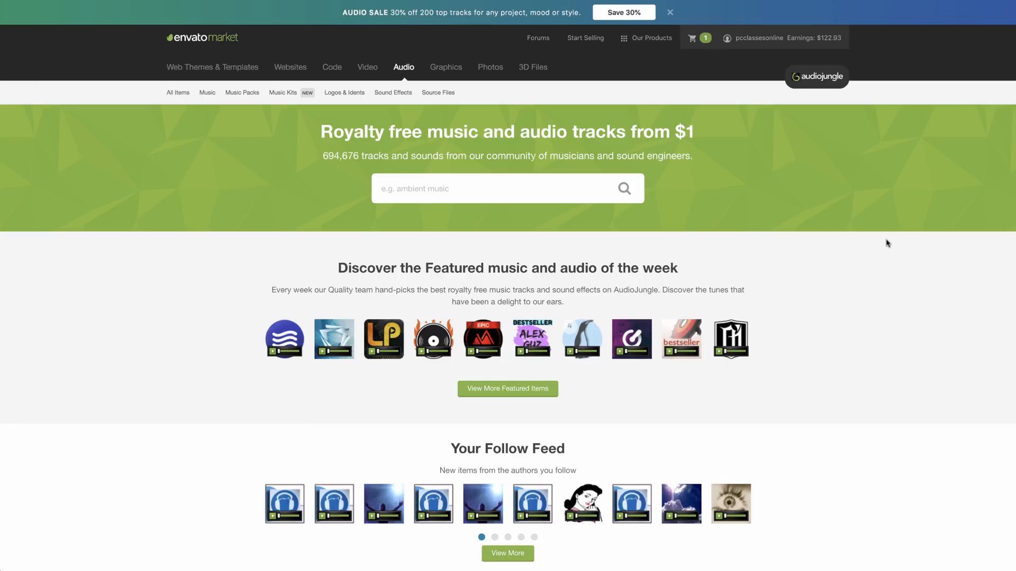
Glance over the AudioJungle homepage, then switch to the Envato Elements browser tab.
{"action": "scroll", "coordinate": [887, 242], "scroll_direction": "down", "scroll_amount": 1}
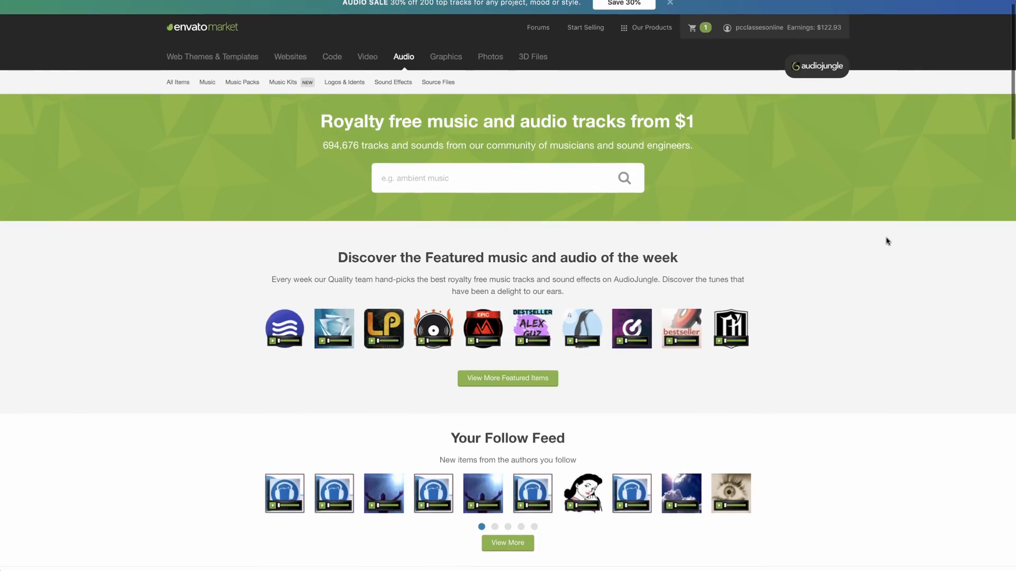
{"action": "scroll", "coordinate": [887, 242], "scroll_direction": "up", "scroll_amount": 1}
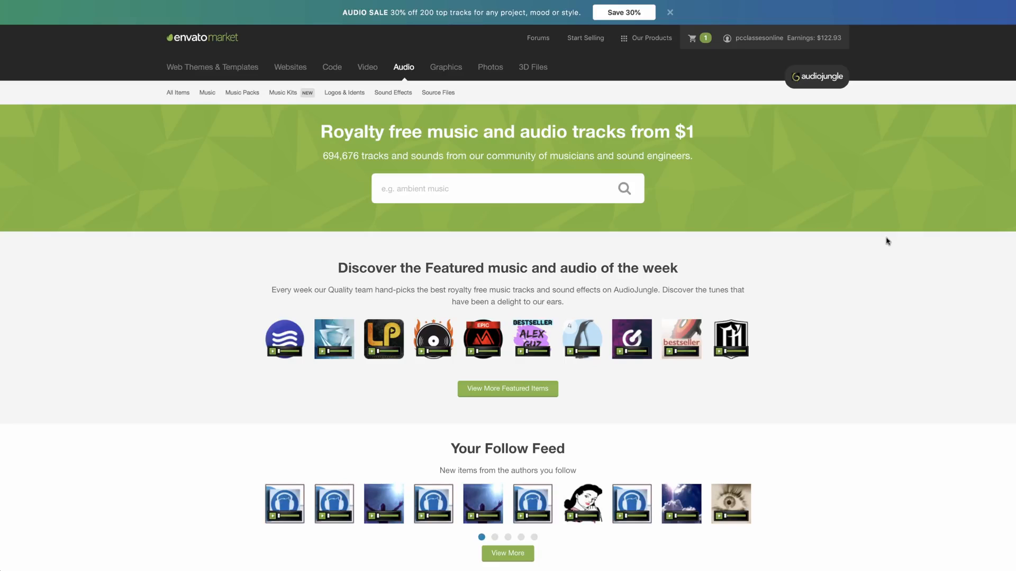
{"action": "scroll", "coordinate": [888, 241], "scroll_direction": "down", "scroll_amount": 1}
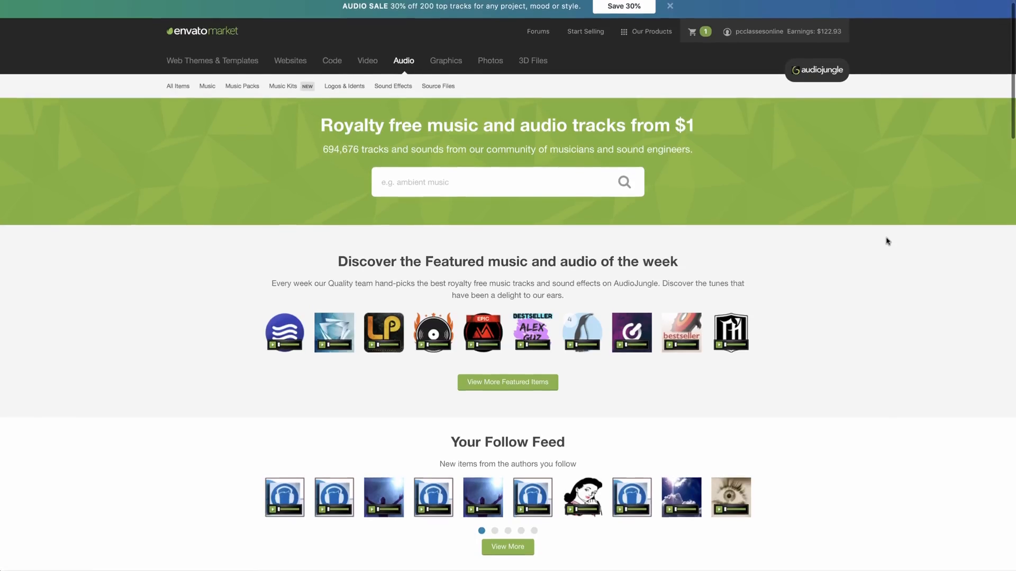
{"action": "scroll", "coordinate": [887, 241], "scroll_direction": "up", "scroll_amount": 1}
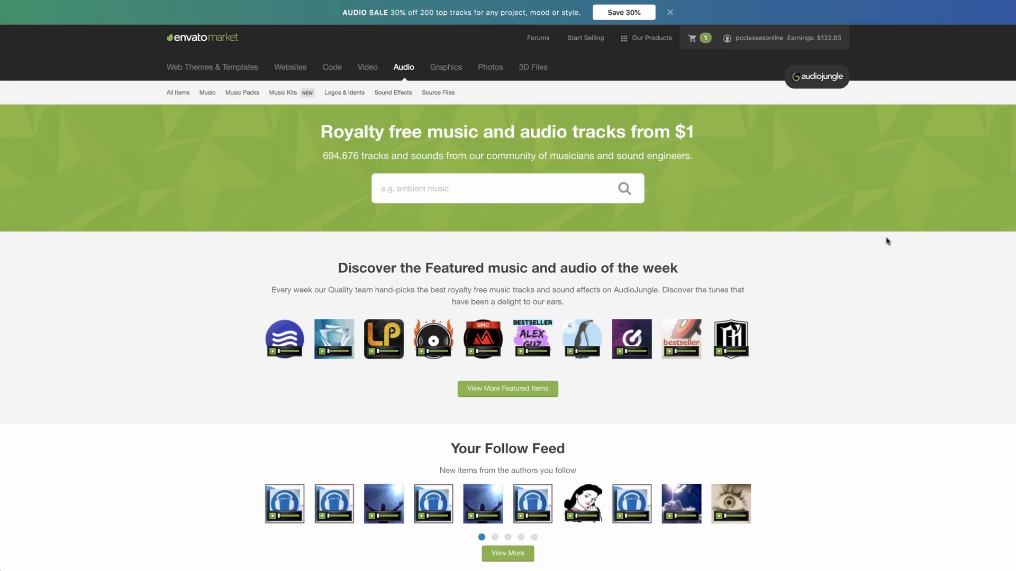
{"action": "left_click", "coordinate": [971, 46]}
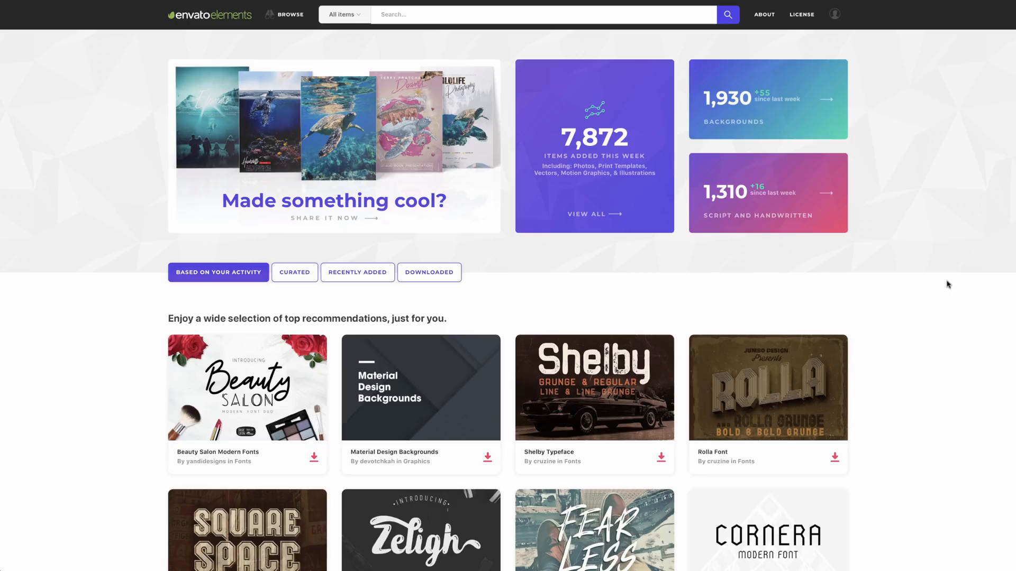
Scroll through the Envato Elements home page and focus the all-items search bar.
{"action": "scroll", "coordinate": [899, 284], "scroll_direction": "down", "scroll_amount": 1}
{"action": "scroll", "coordinate": [947, 283], "scroll_direction": "up", "scroll_amount": 1}
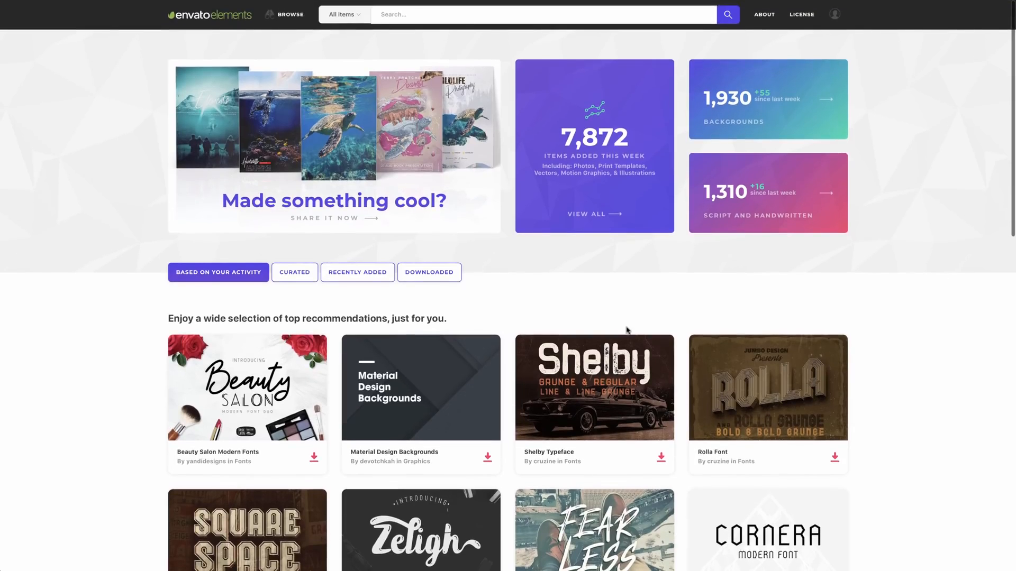
{"action": "scroll", "coordinate": [627, 330], "scroll_direction": "down", "scroll_amount": 4}
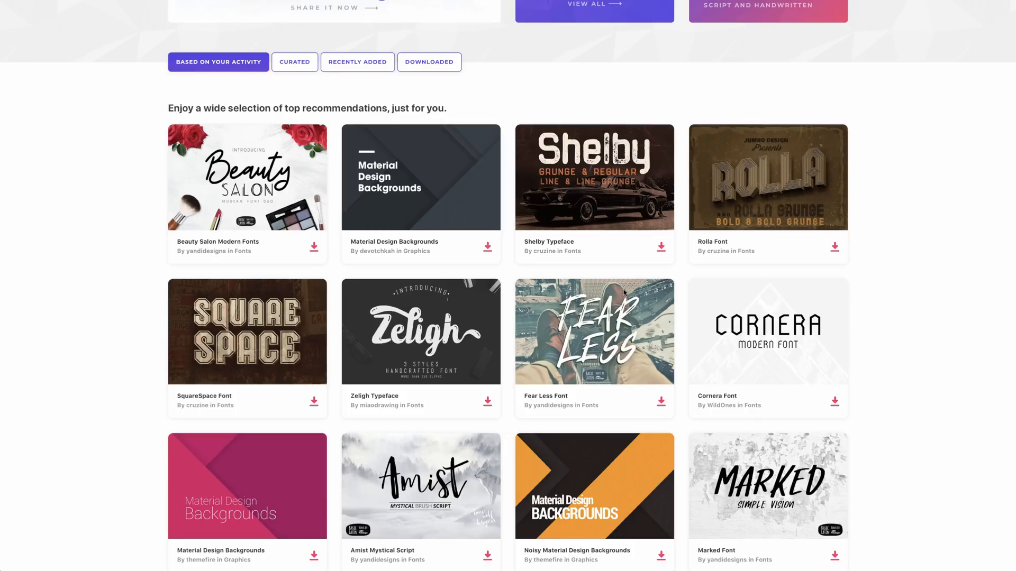
{"action": "scroll", "coordinate": [623, 292], "scroll_direction": "up", "scroll_amount": 4}
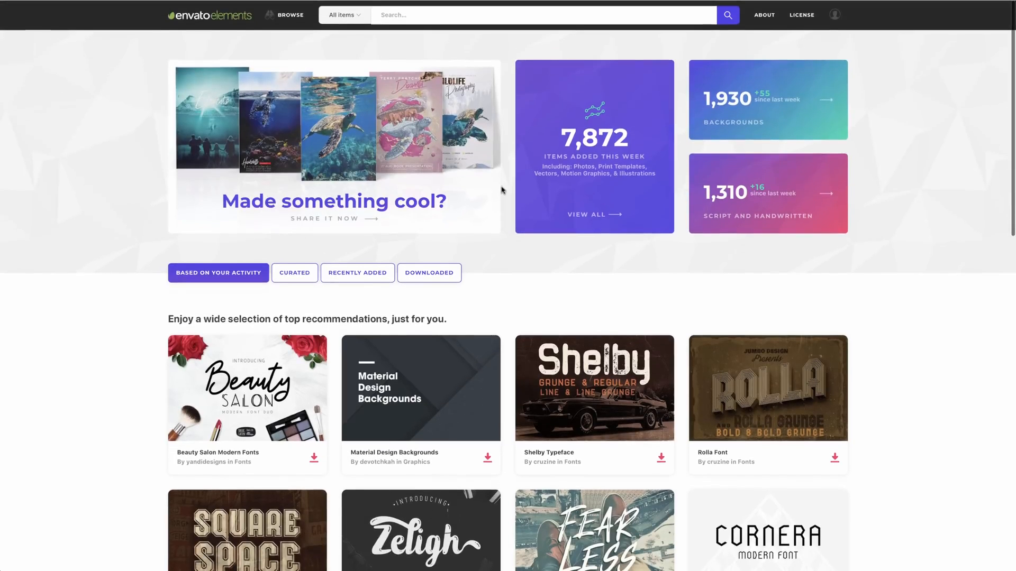
{"action": "left_click", "coordinate": [427, 13]}
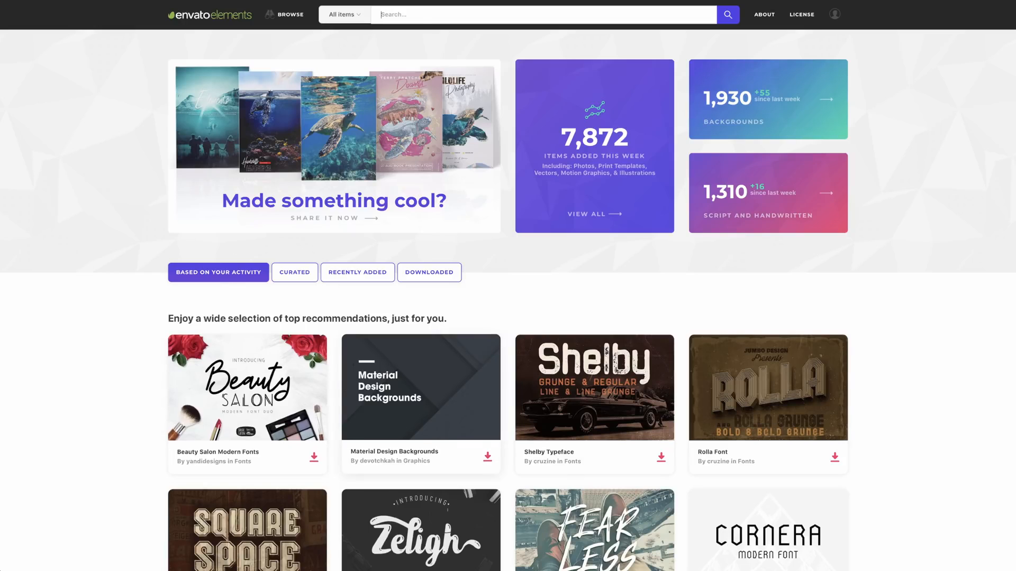
Open Browse and preview category submenus down to CMS Templates, showing Drupal and Shopify.
{"action": "left_click", "coordinate": [289, 15]}
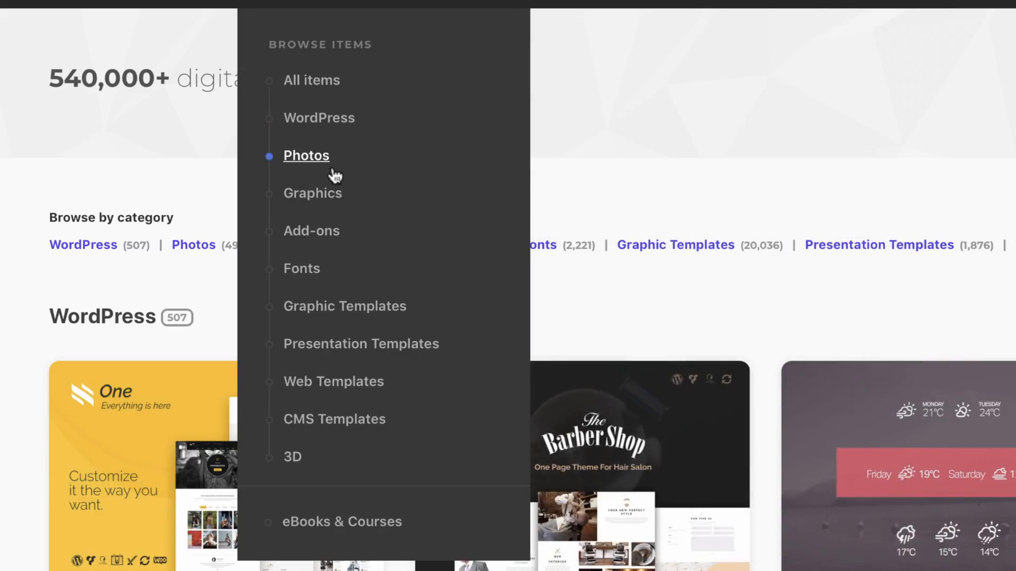
{"action": "mouse_move", "coordinate": [337, 200]}
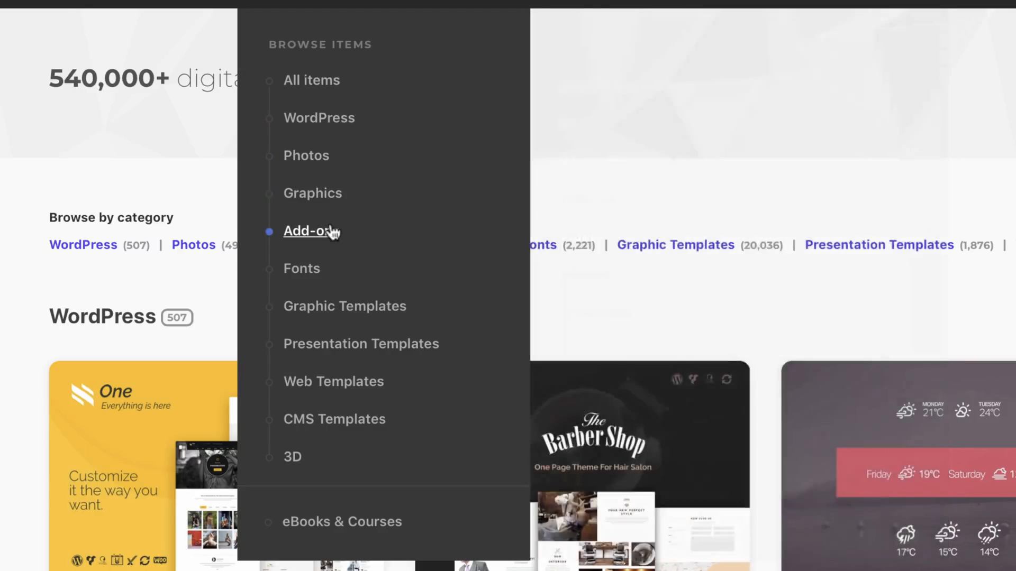
{"action": "mouse_move", "coordinate": [333, 233]}
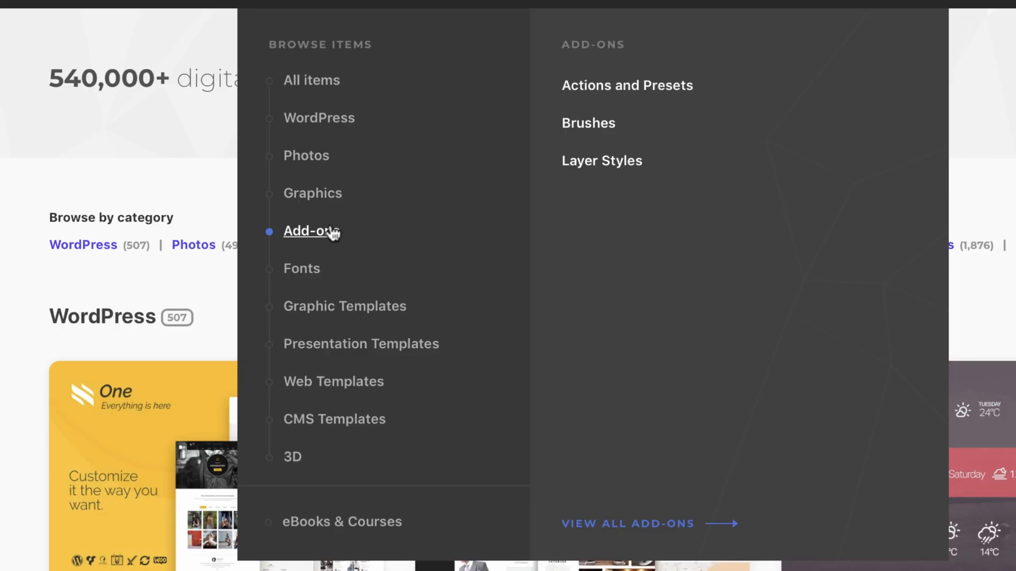
{"action": "mouse_move", "coordinate": [316, 272]}
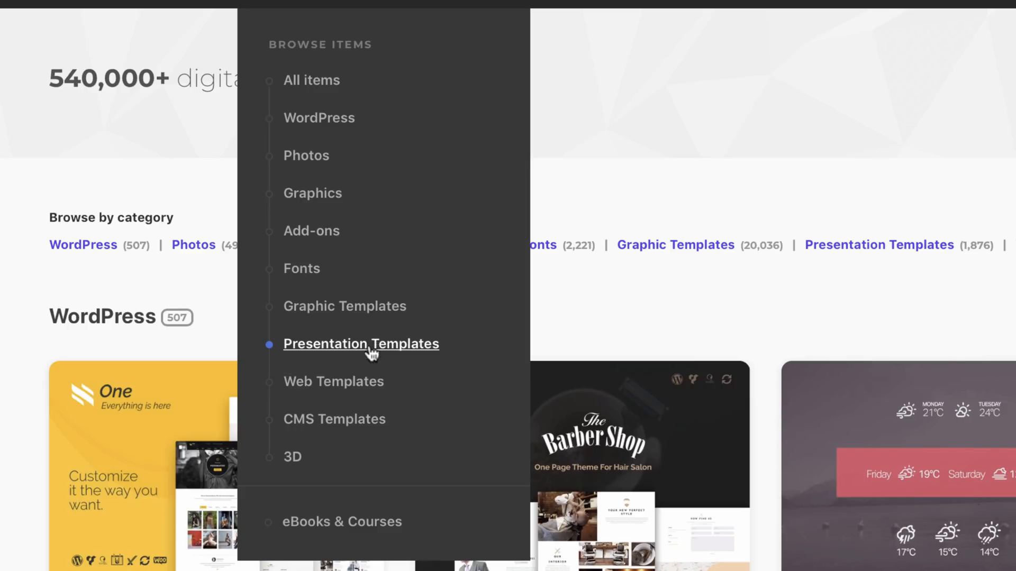
{"action": "mouse_move", "coordinate": [349, 386]}
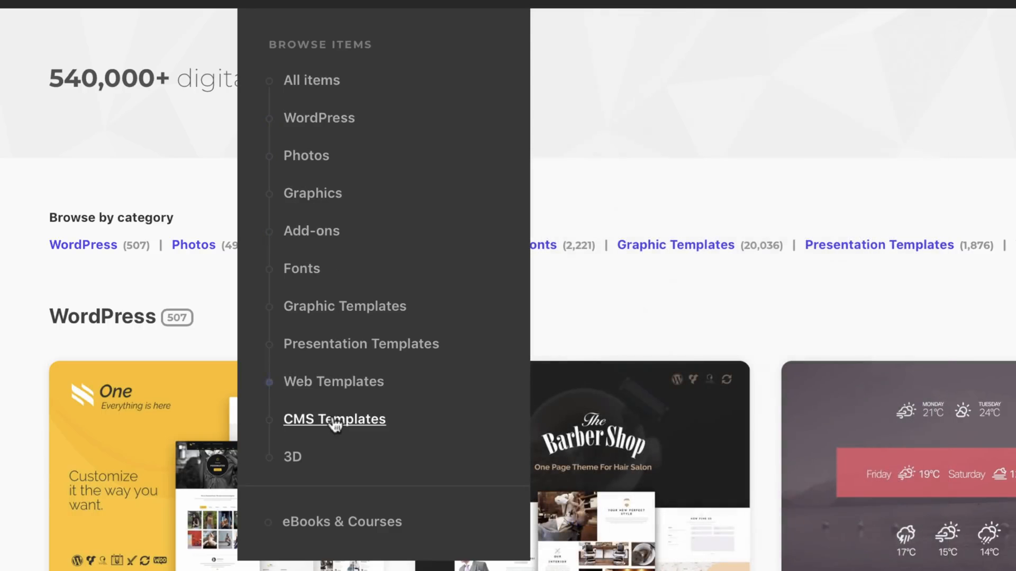
{"action": "mouse_move", "coordinate": [324, 439]}
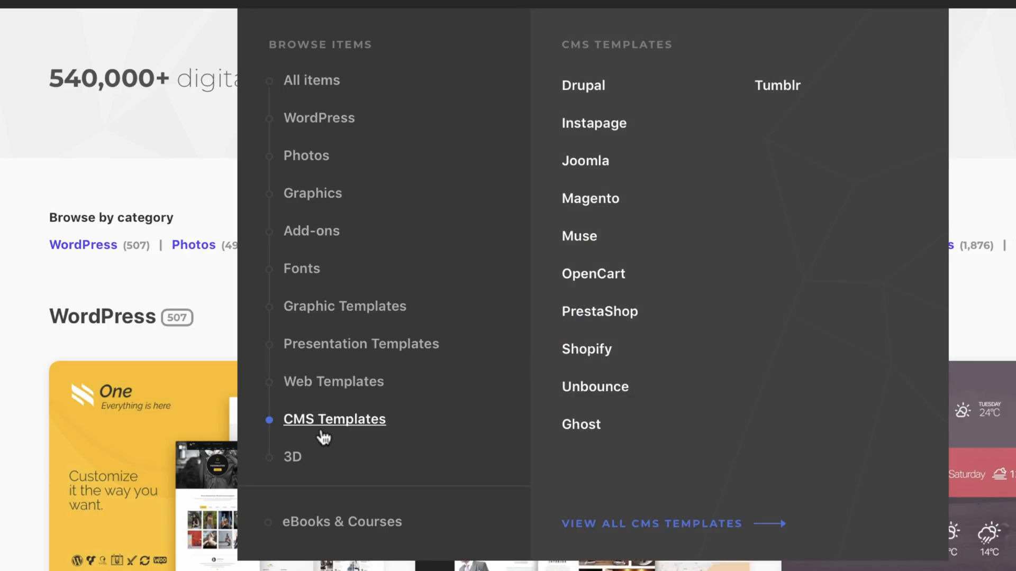